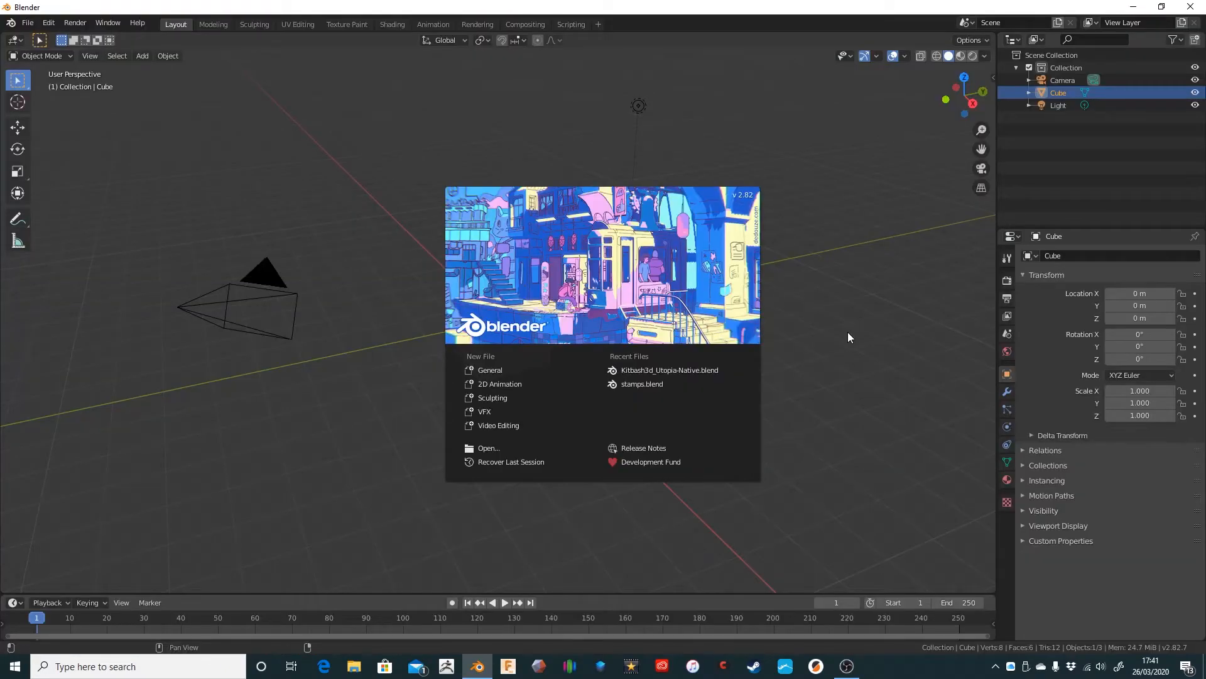
Dismiss the splash screen and delete the default cube from the scene.
left_click(848, 334)
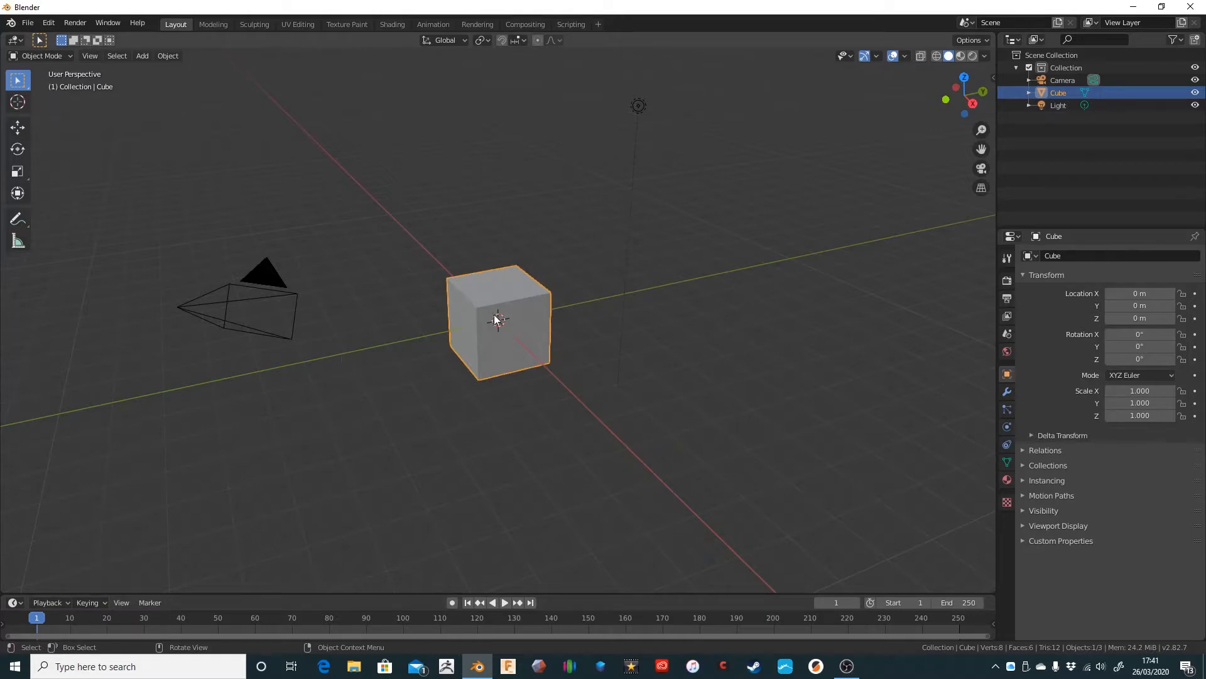
key("x")
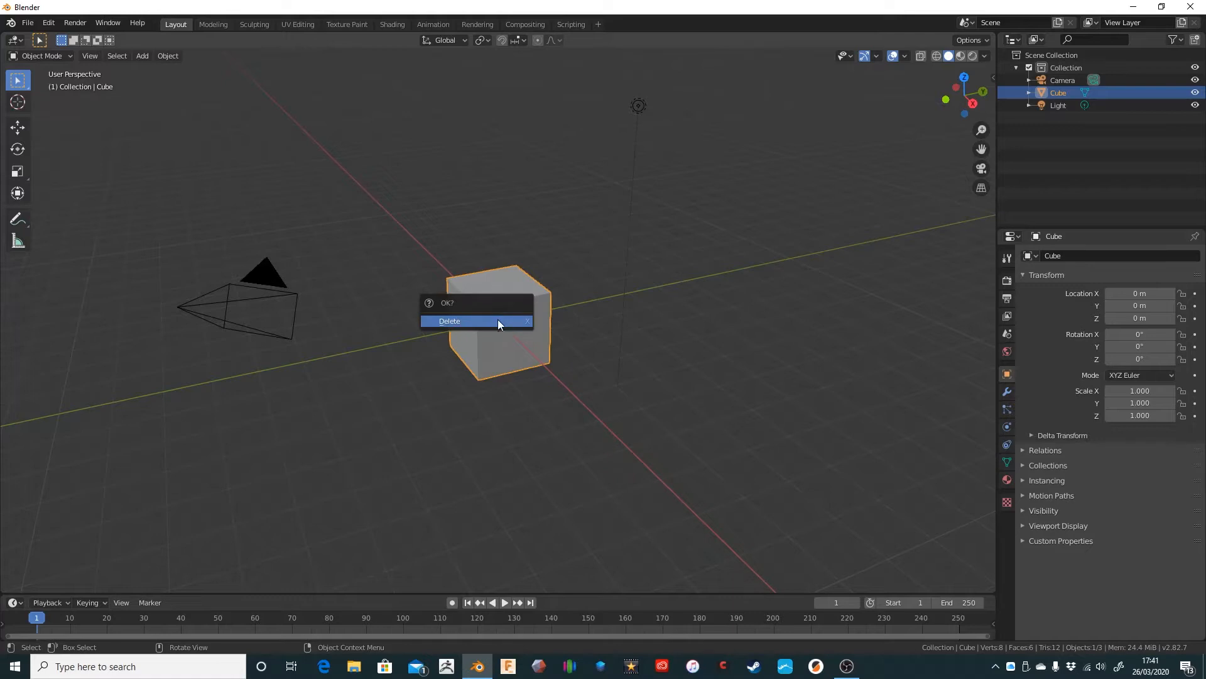
left_click(498, 321)
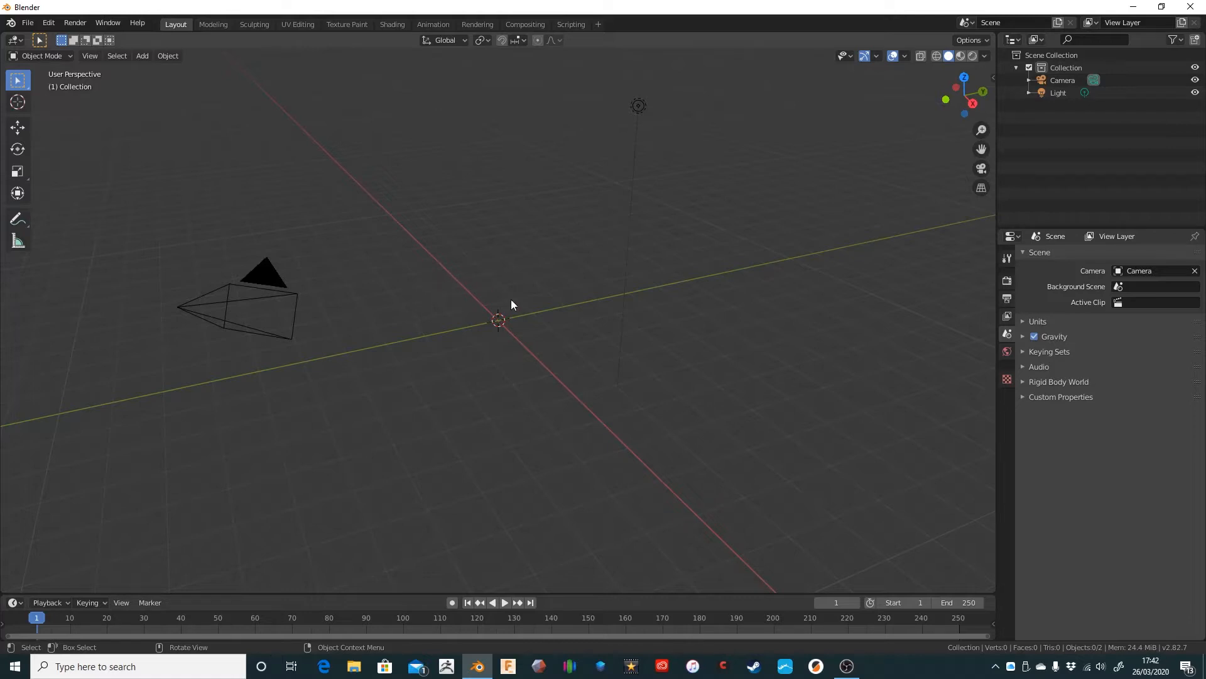
Import the Wavefront OBJ file "bike one piece.obj" from the Desktop folder.
left_click(28, 23)
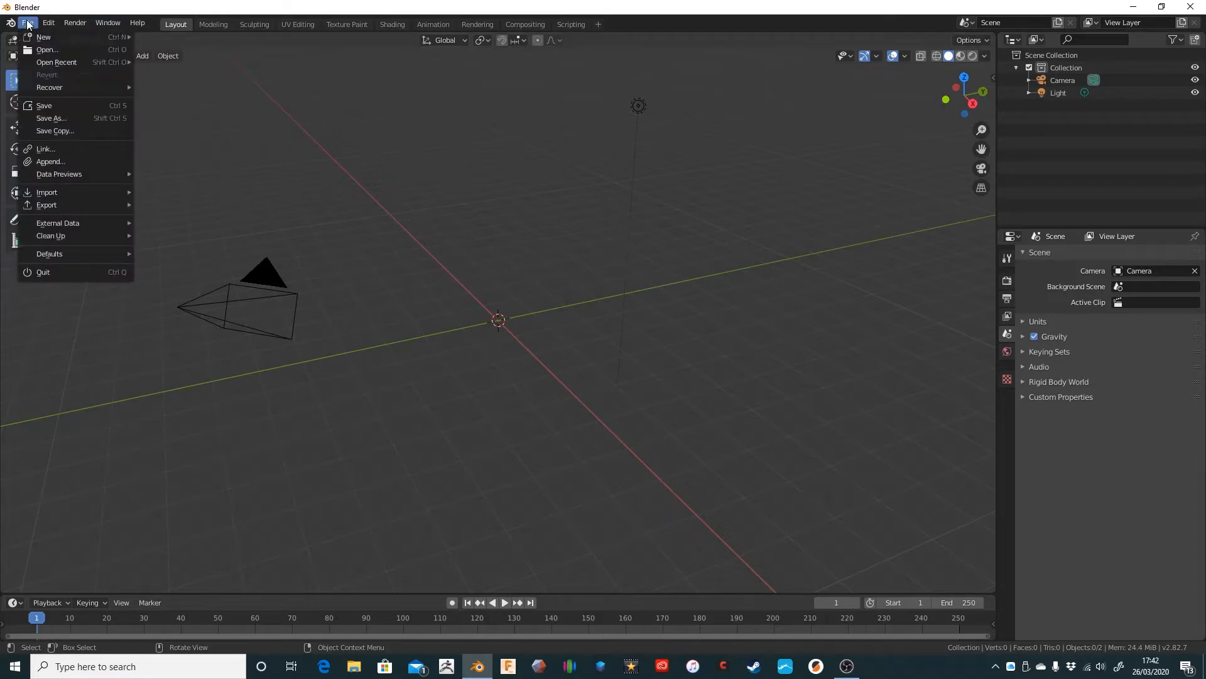
mouse_move(65, 195)
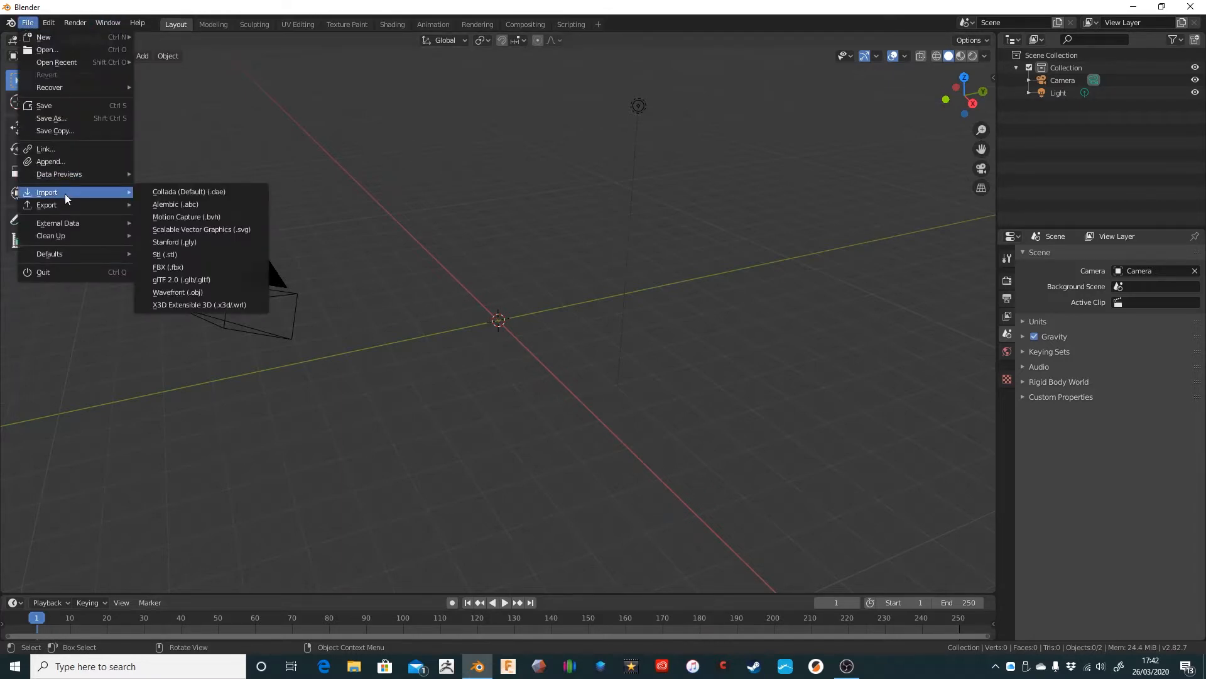
left_click(181, 289)
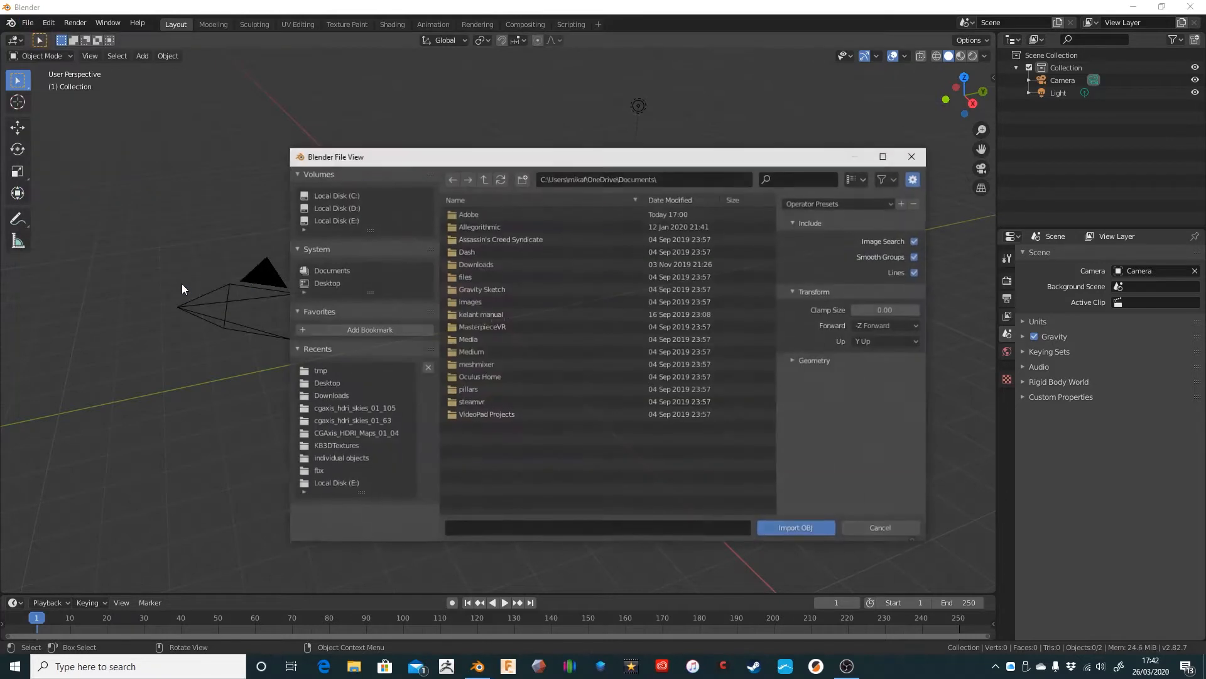
left_click(342, 194)
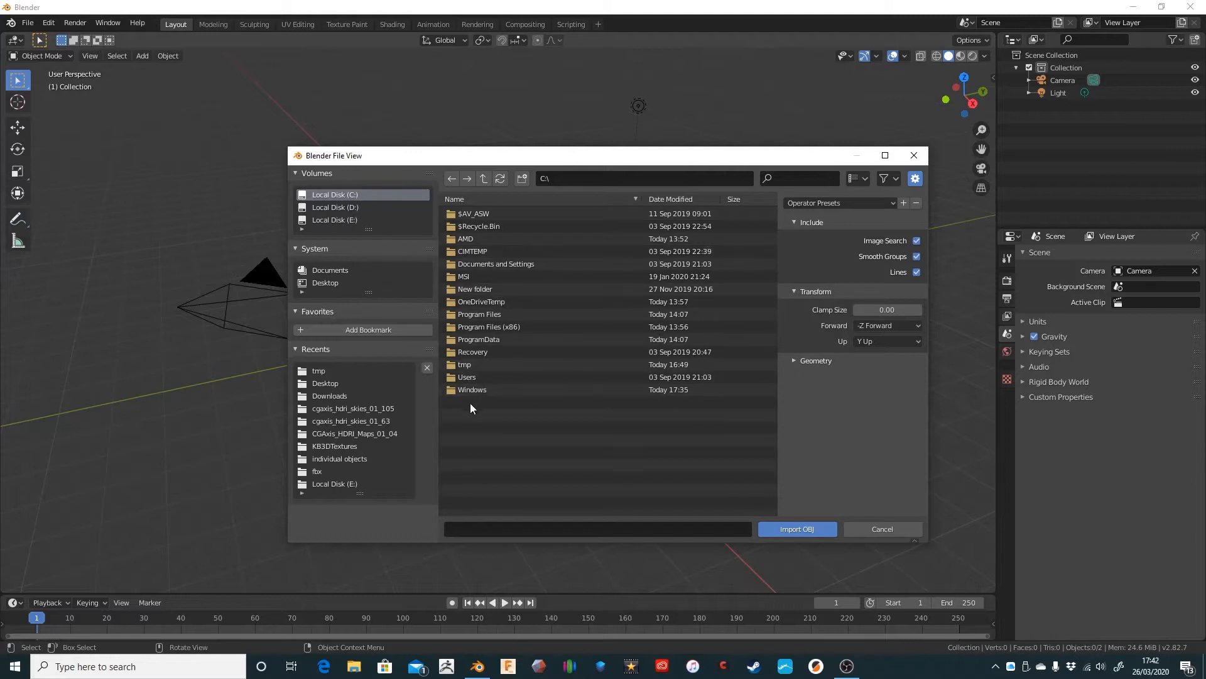
left_click(327, 282)
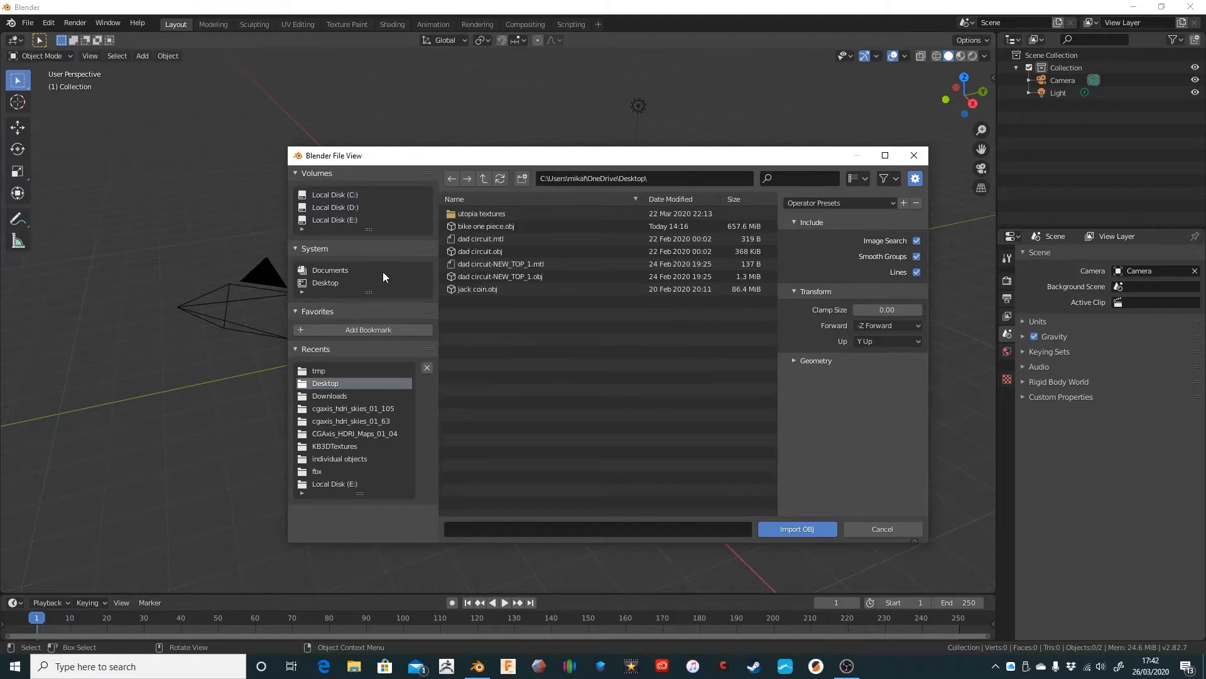
double_click(490, 226)
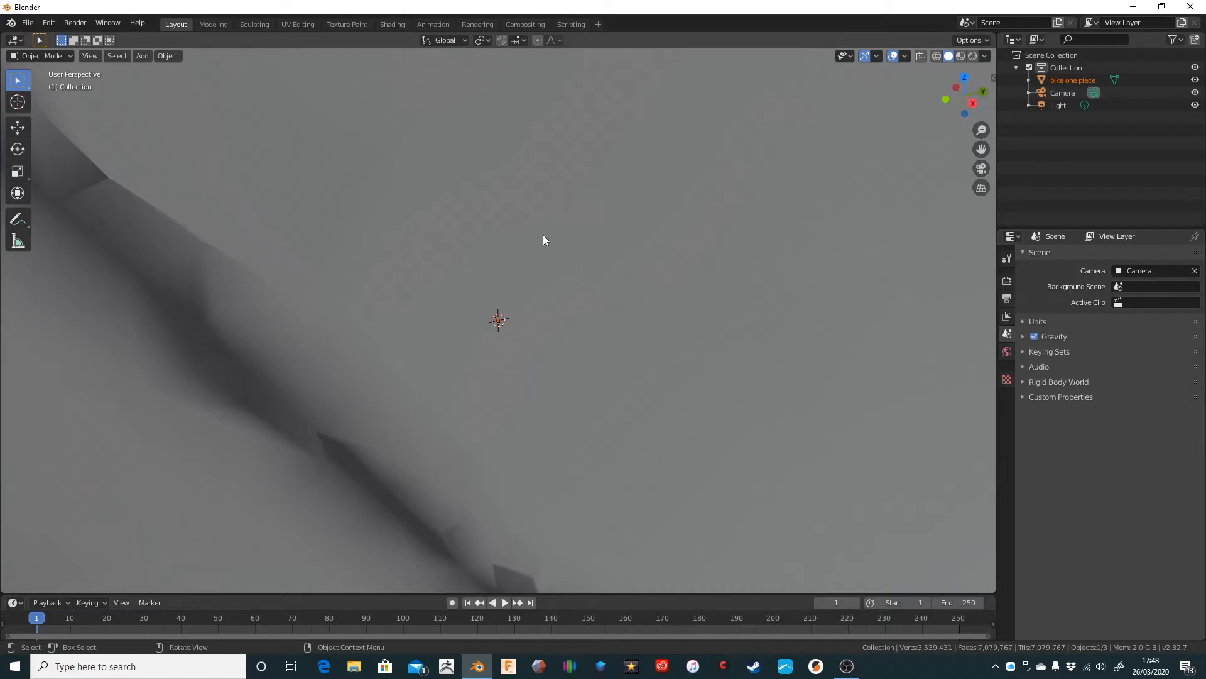
Examine the imported bike and rider model as a whole and its surface detail up close.
scroll(541, 239, "down", 10)
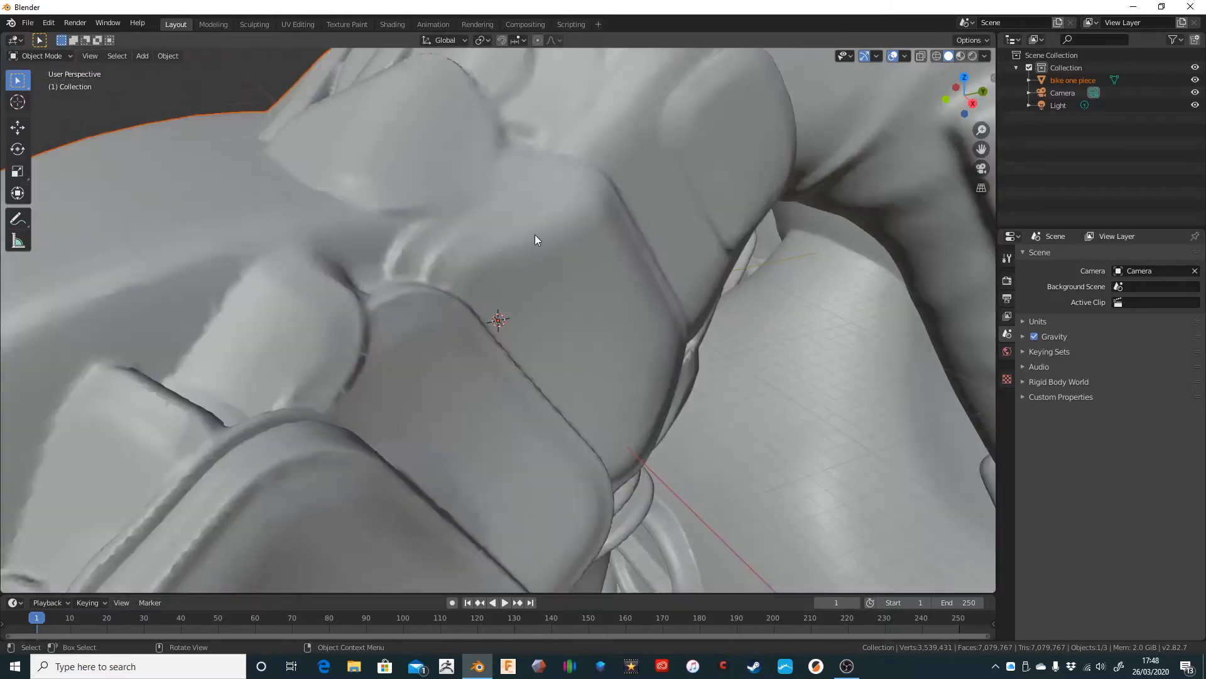
scroll(535, 235, "down", 6)
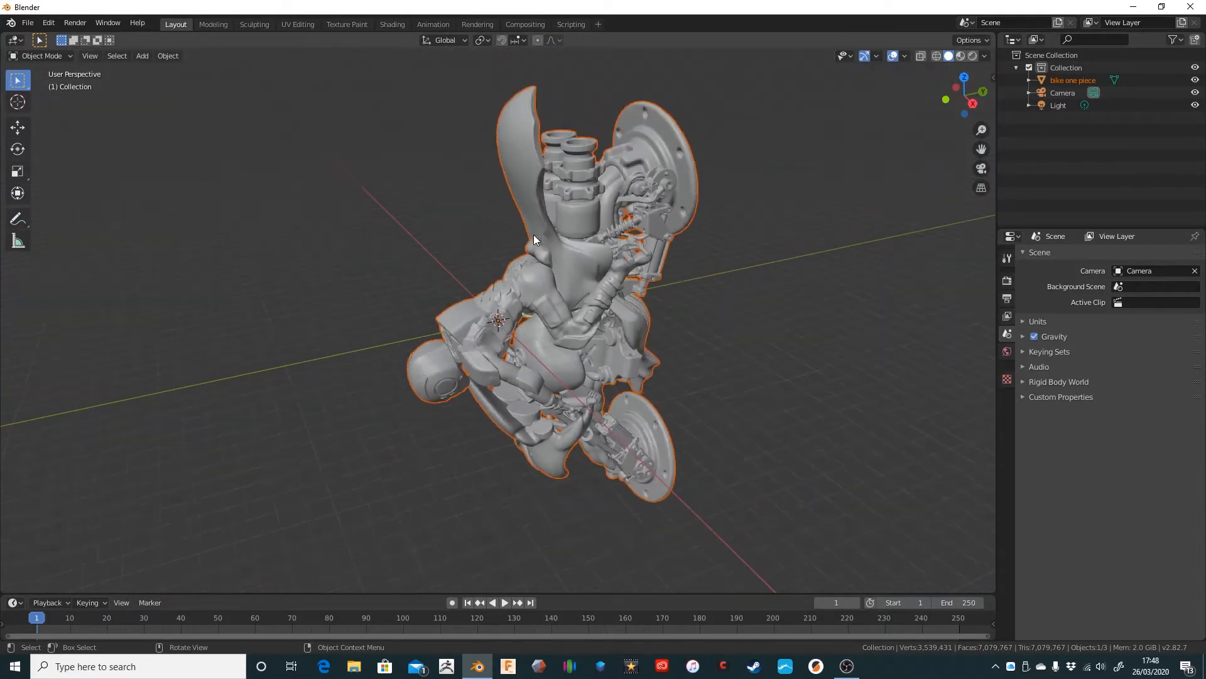
scroll(534, 235, "up", 2)
middle_click_drag(683, 280, 639, 256)
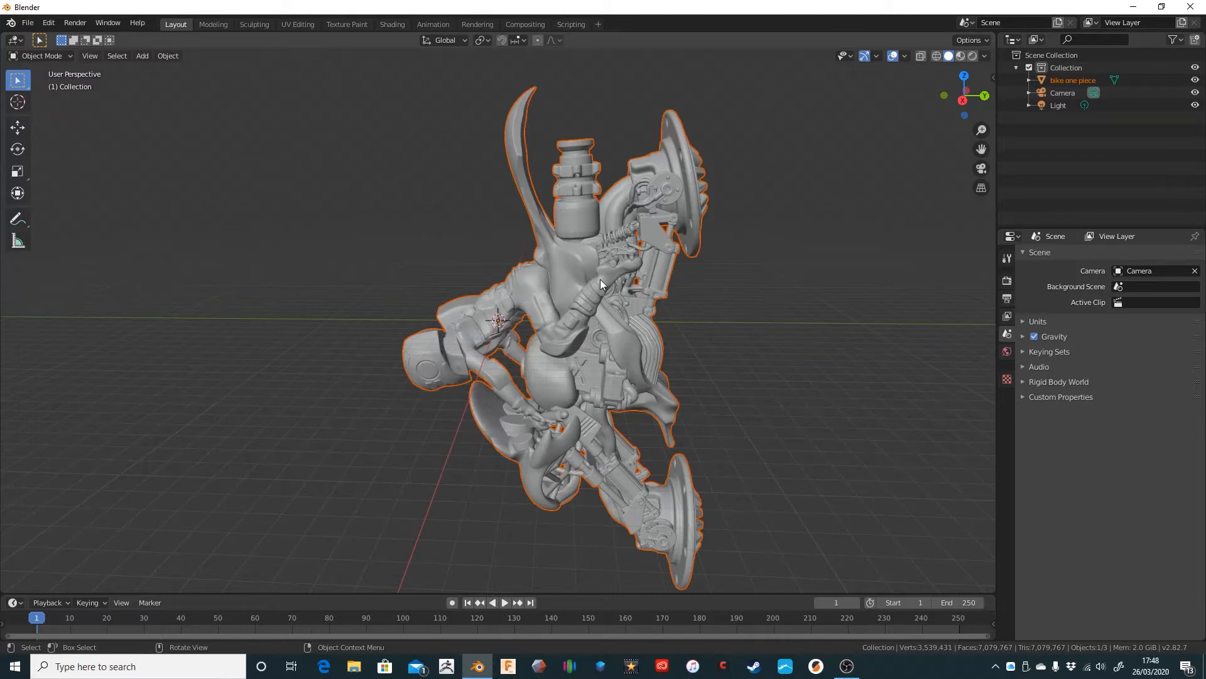
scroll(594, 289, "up", 10)
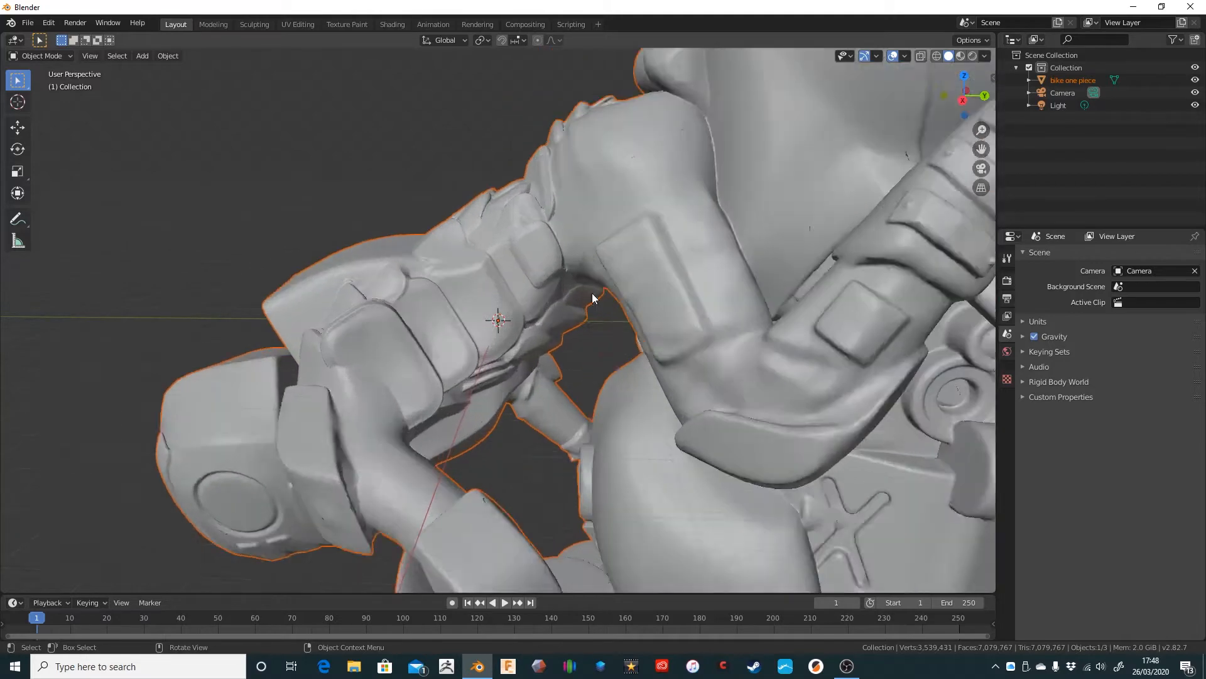
scroll(590, 296, "up", 10)
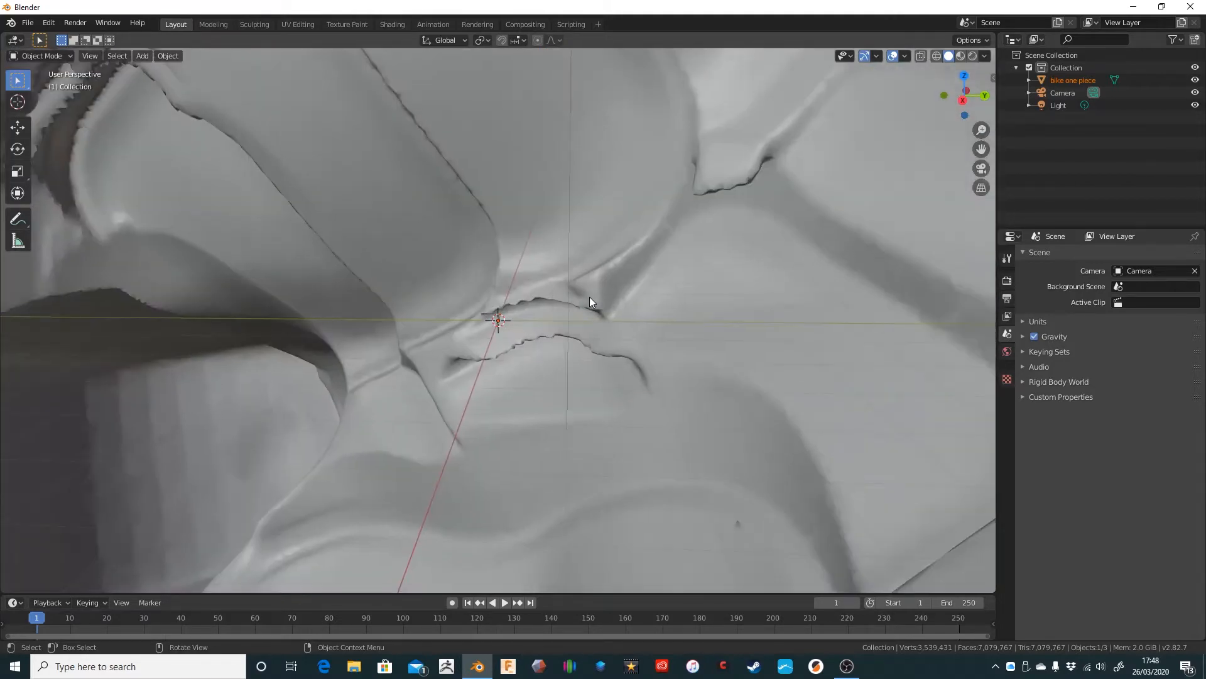
scroll(590, 301, "up", 3)
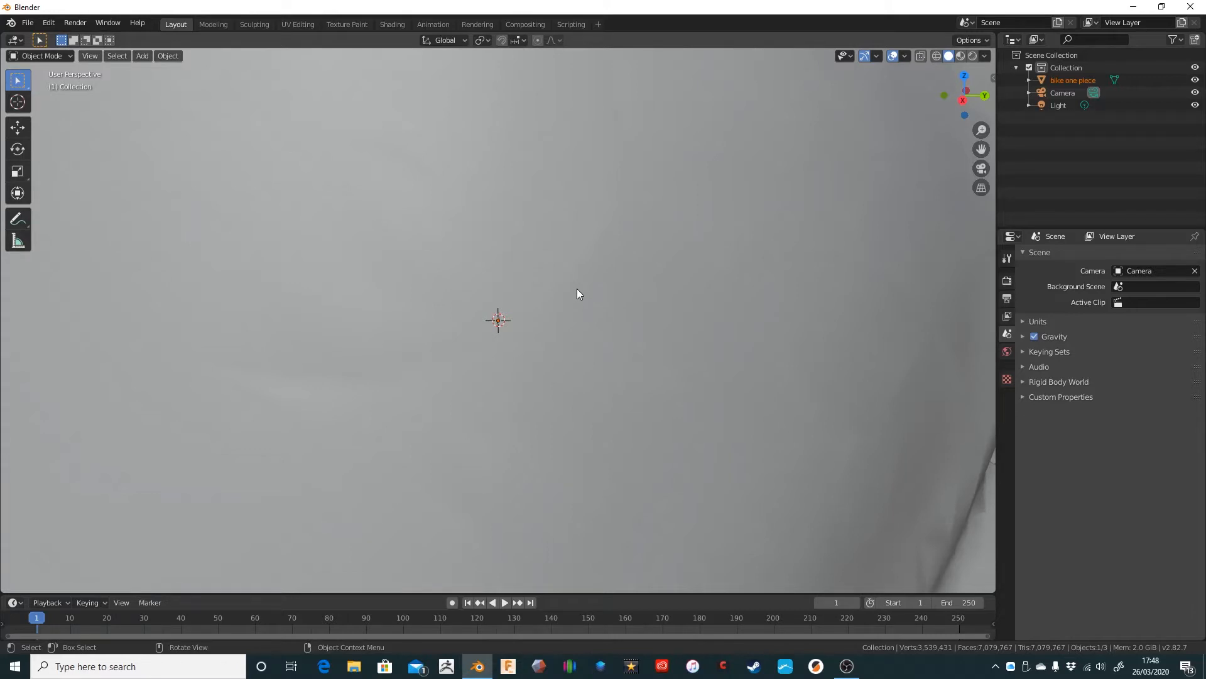
scroll(579, 290, "down", 8)
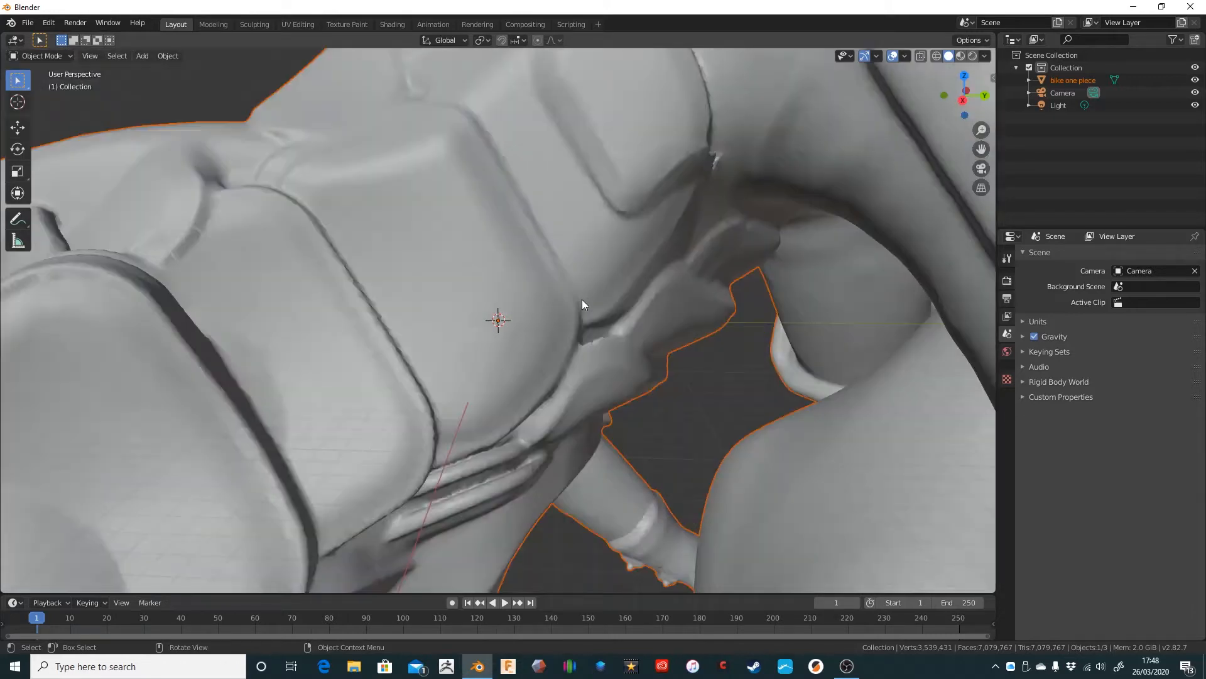
scroll(582, 291, "down", 8)
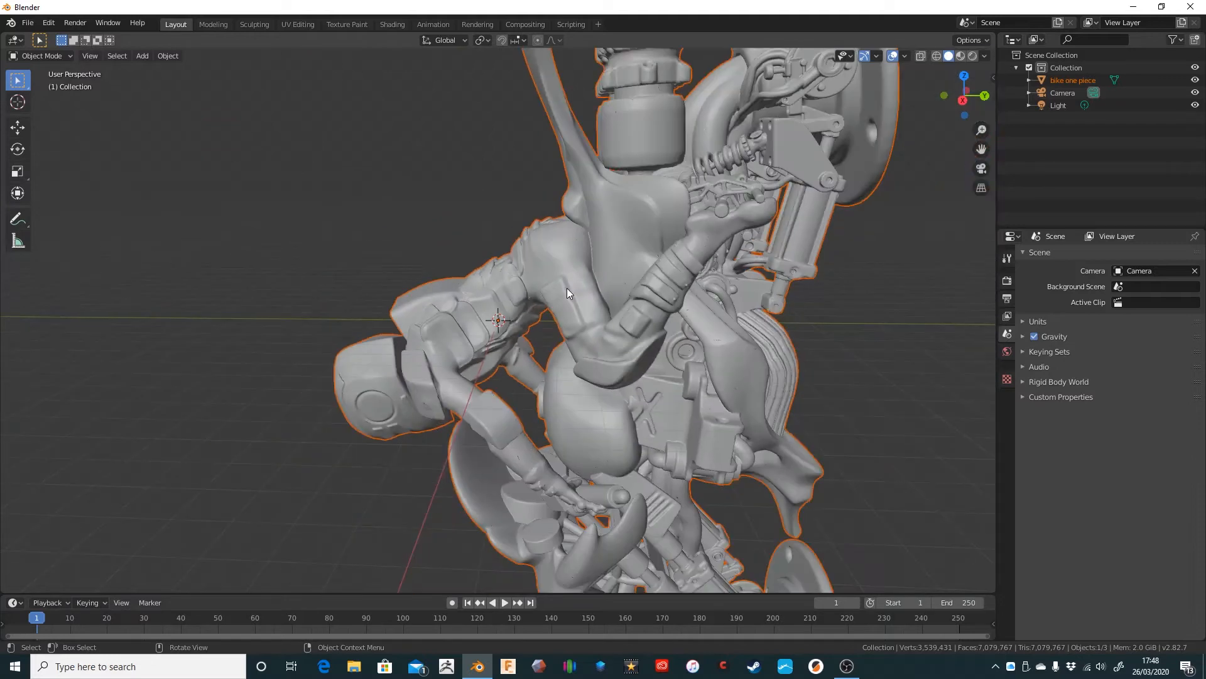
scroll(564, 280, "down", 4)
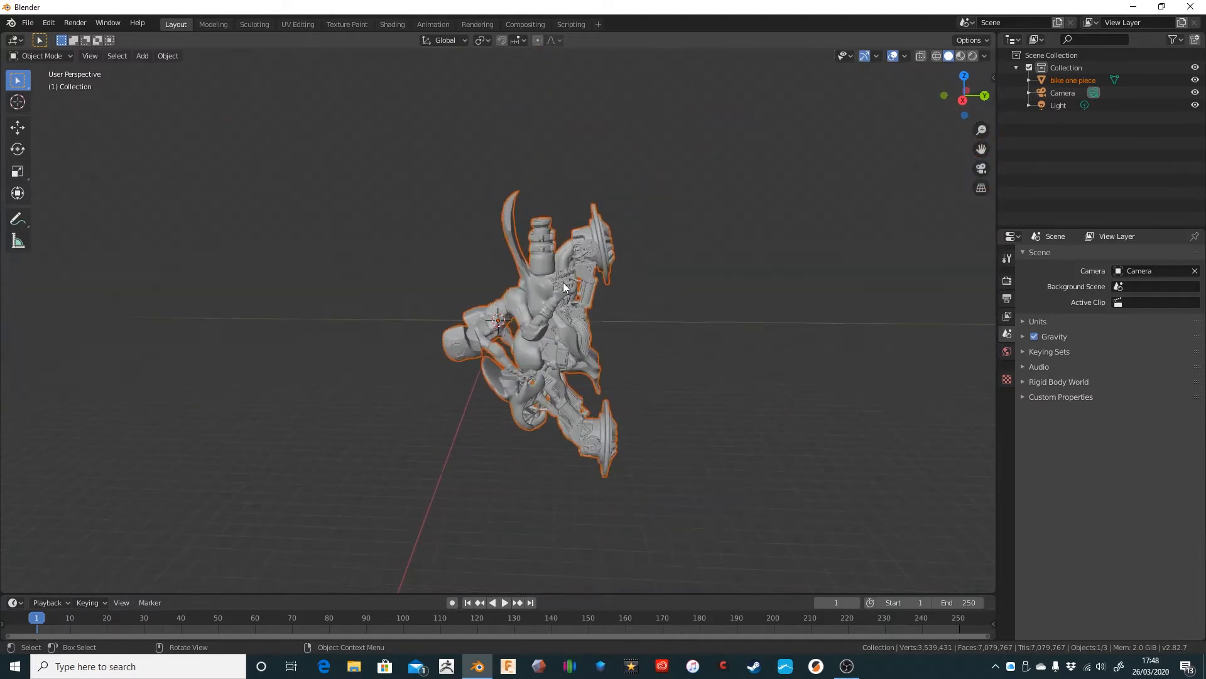
scroll(563, 281, "up", 4)
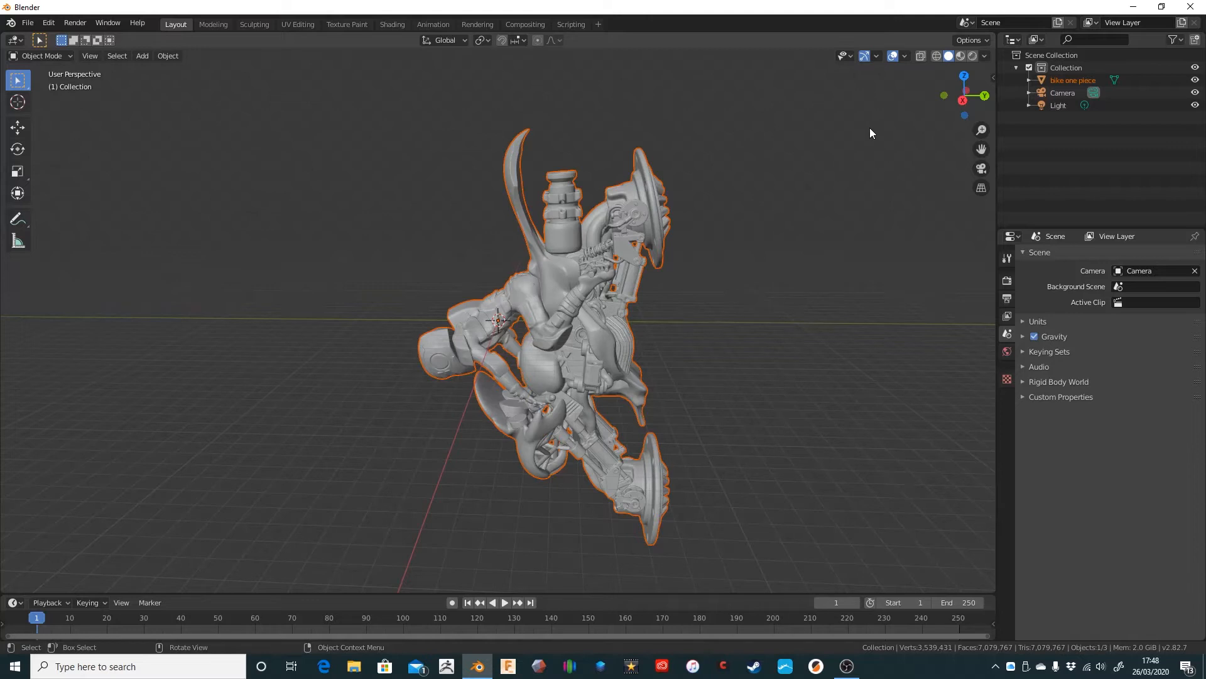
Scale the bike model down uniformly and check its size through the camera.
key("s")
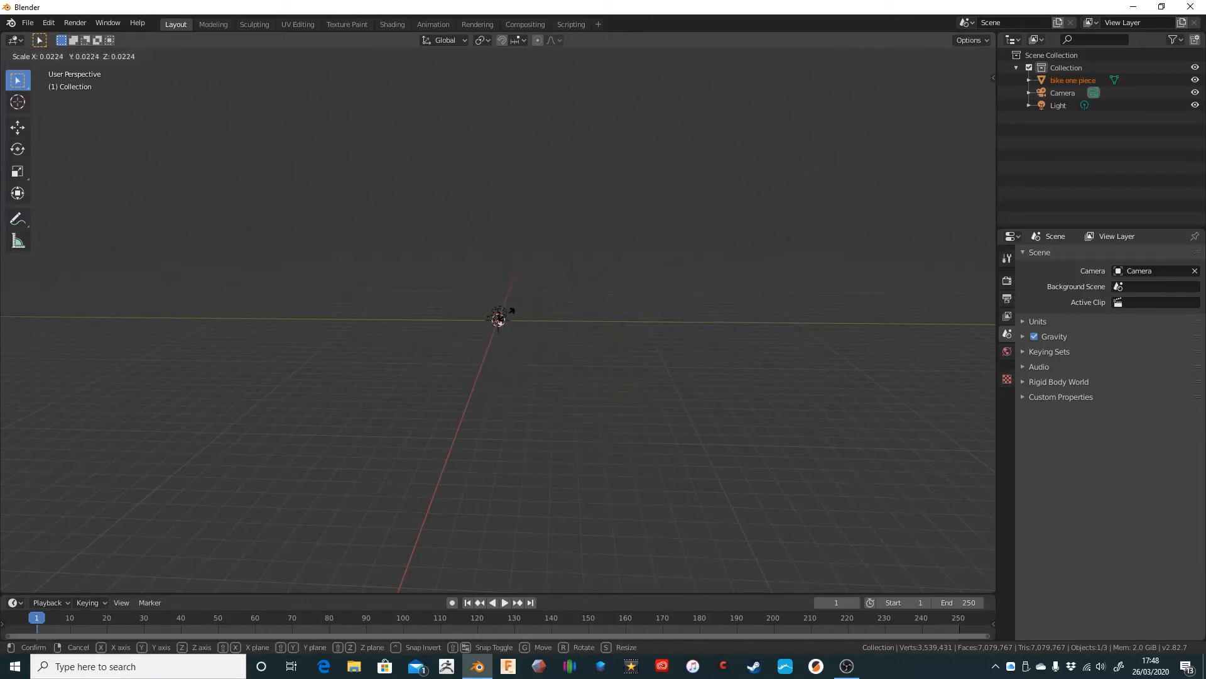
left_click(522, 322)
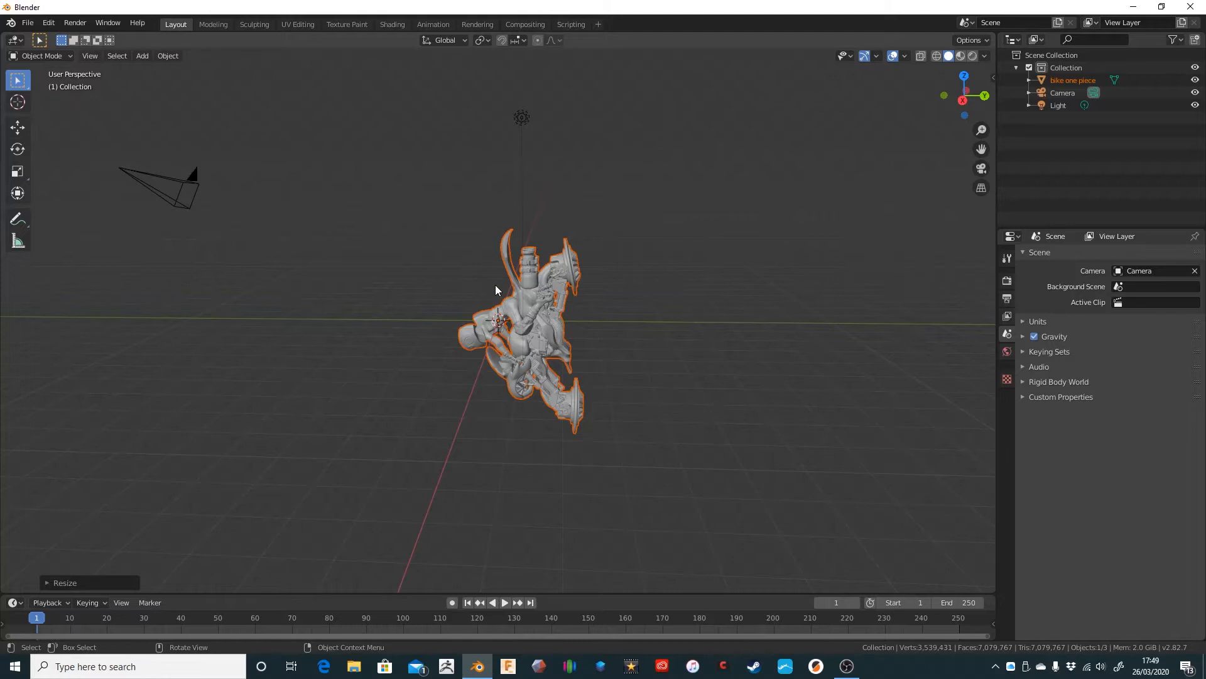
key("KP_0")
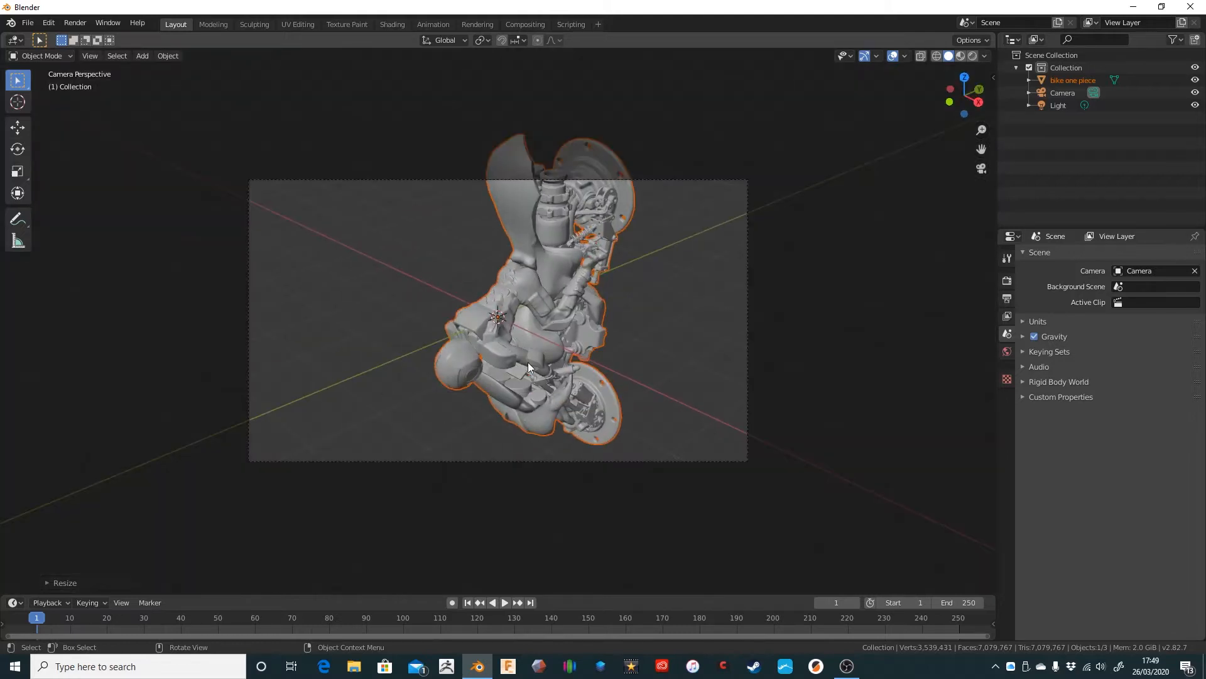
key("KP_0")
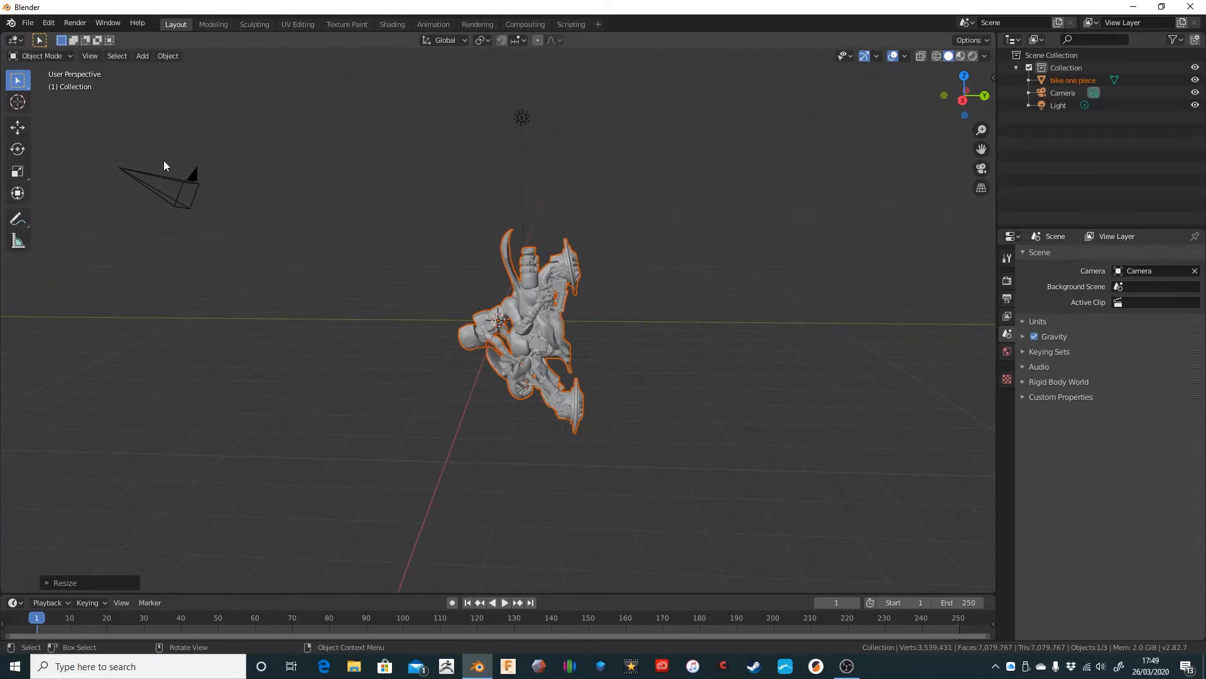
Rotate the bike model around the X axis until it stands upright on its wheels.
left_click(21, 149)
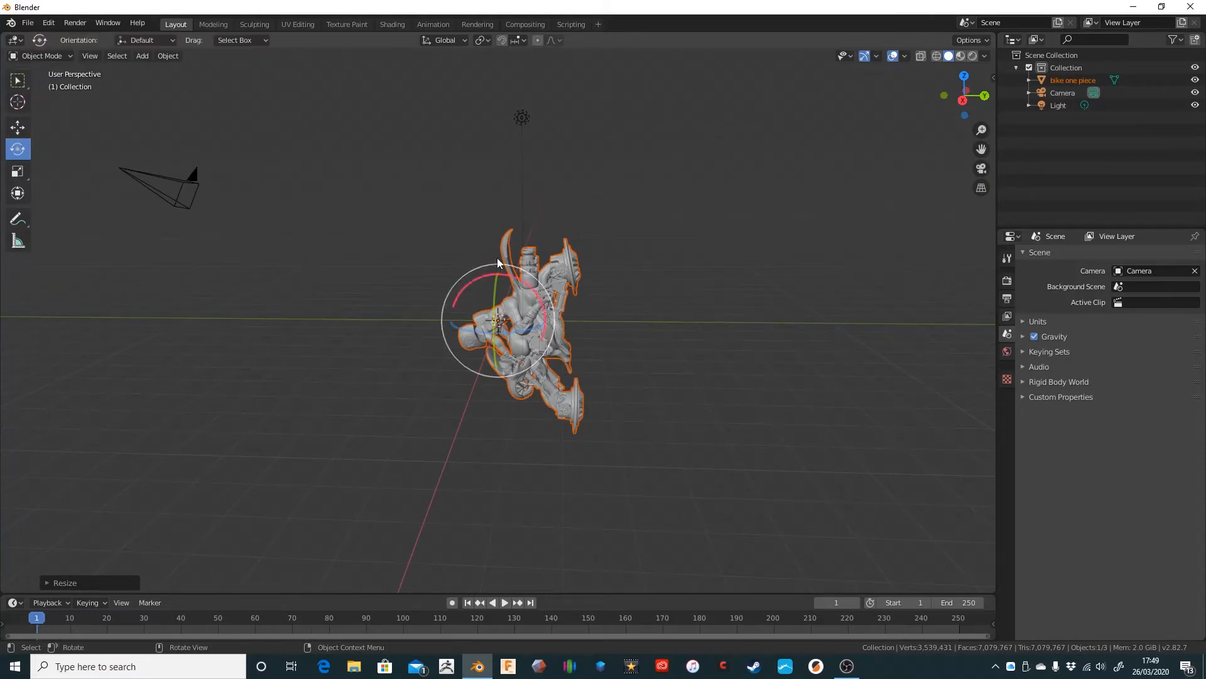
left_click_drag(462, 288, 611, 158)
left_click_drag(615, 163, 594, 145)
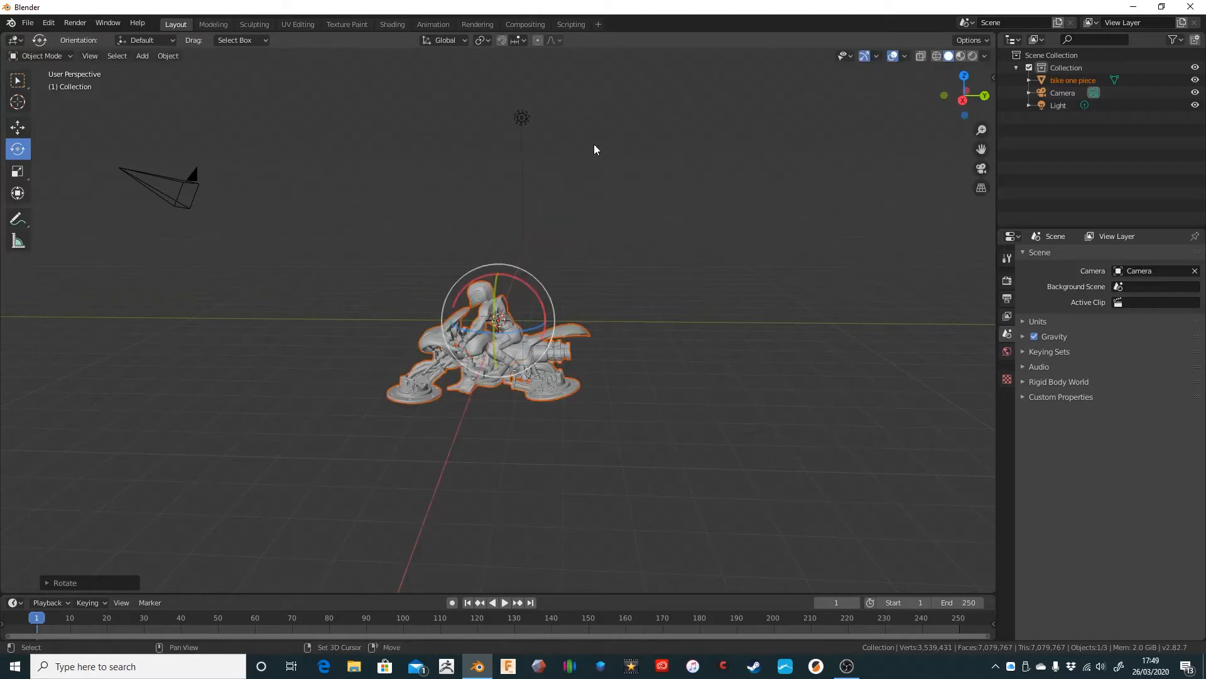
Move the bike model up along the Z axis so its wheels clear the ground grid.
left_click(17, 129)
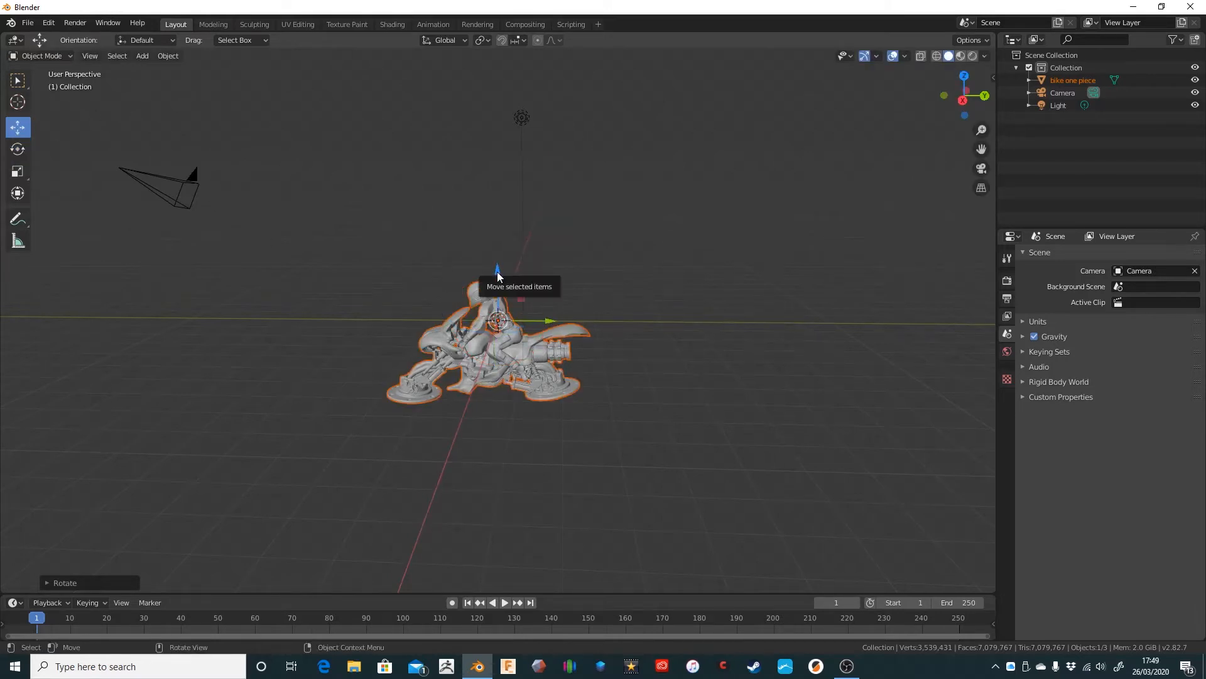
left_click_drag(498, 275, 491, 200)
middle_click_drag(364, 293, 449, 269)
left_click_drag(494, 197, 494, 179)
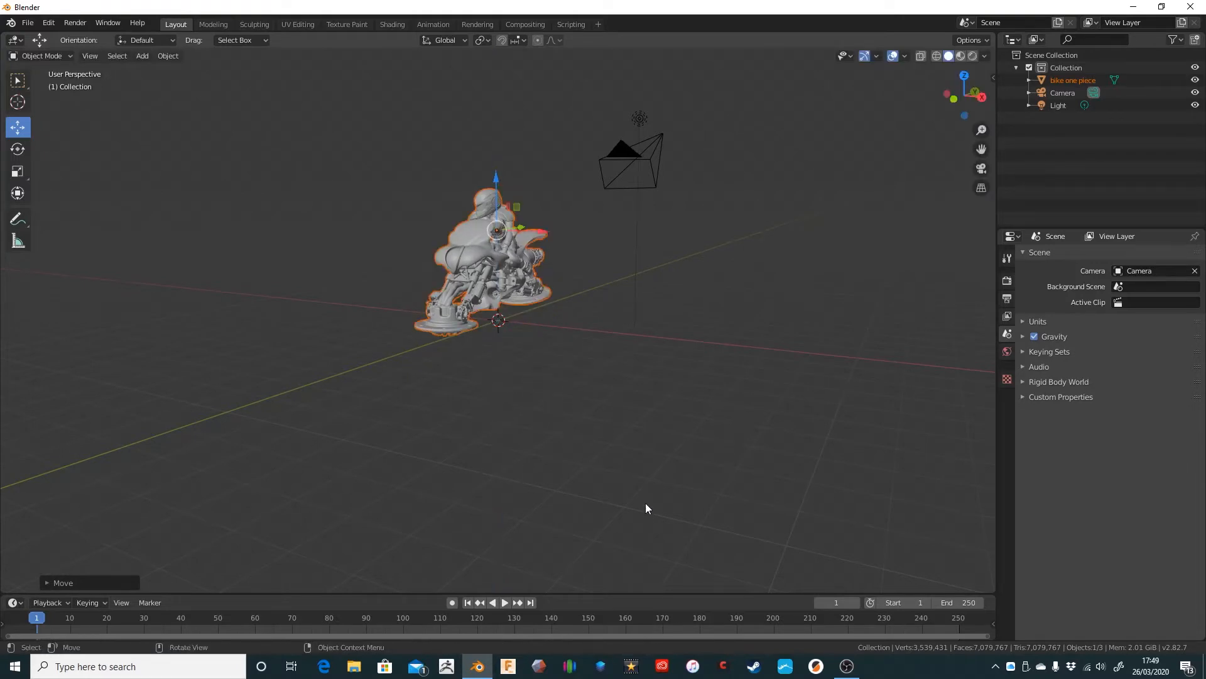
Scale the bike model down further while judging its size in the camera view.
middle_click_drag(691, 358, 654, 363)
key("KP_0")
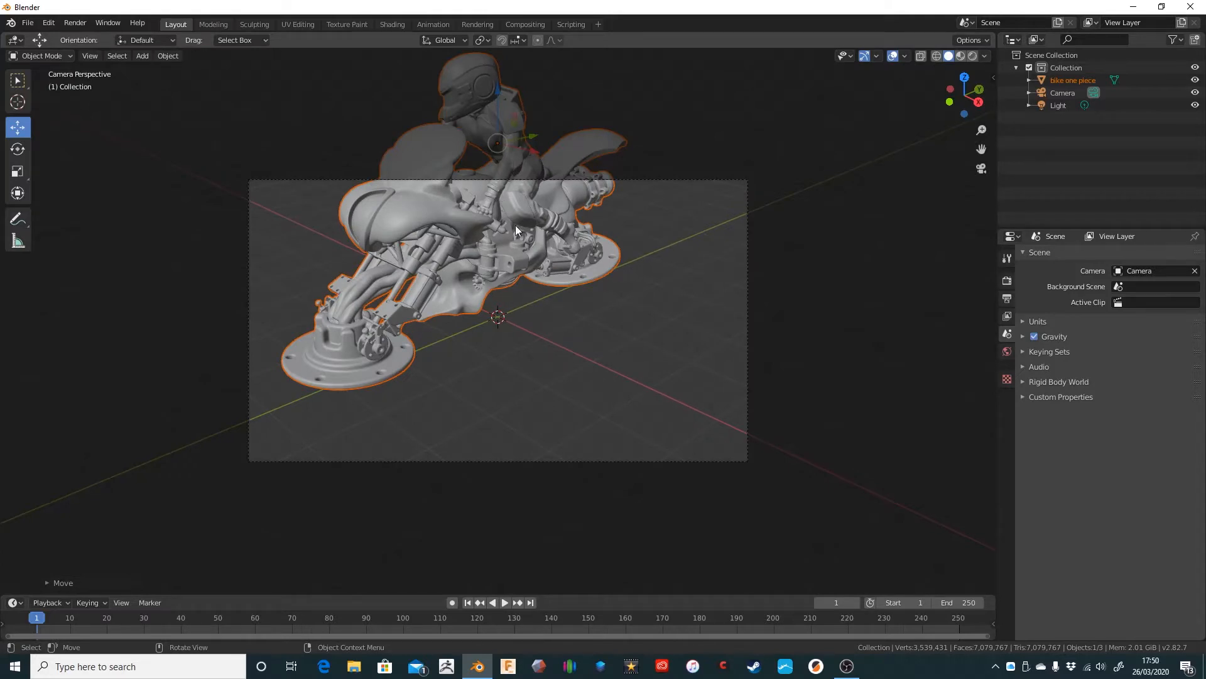
key("s")
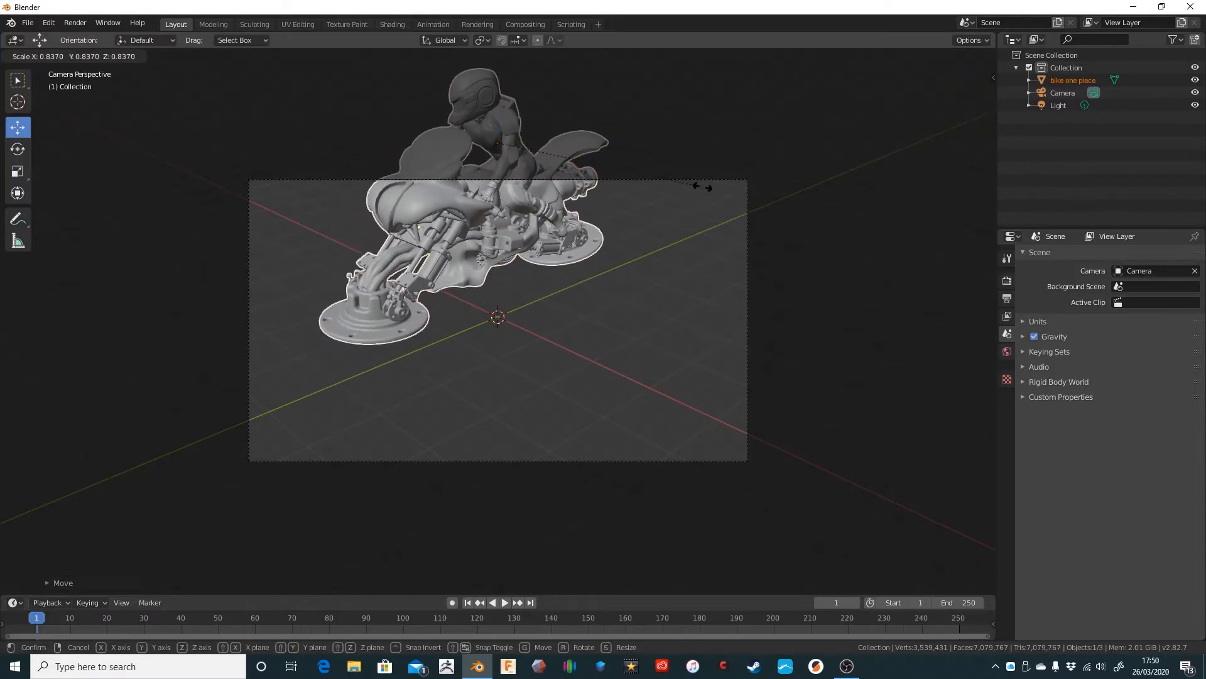
left_click(672, 176)
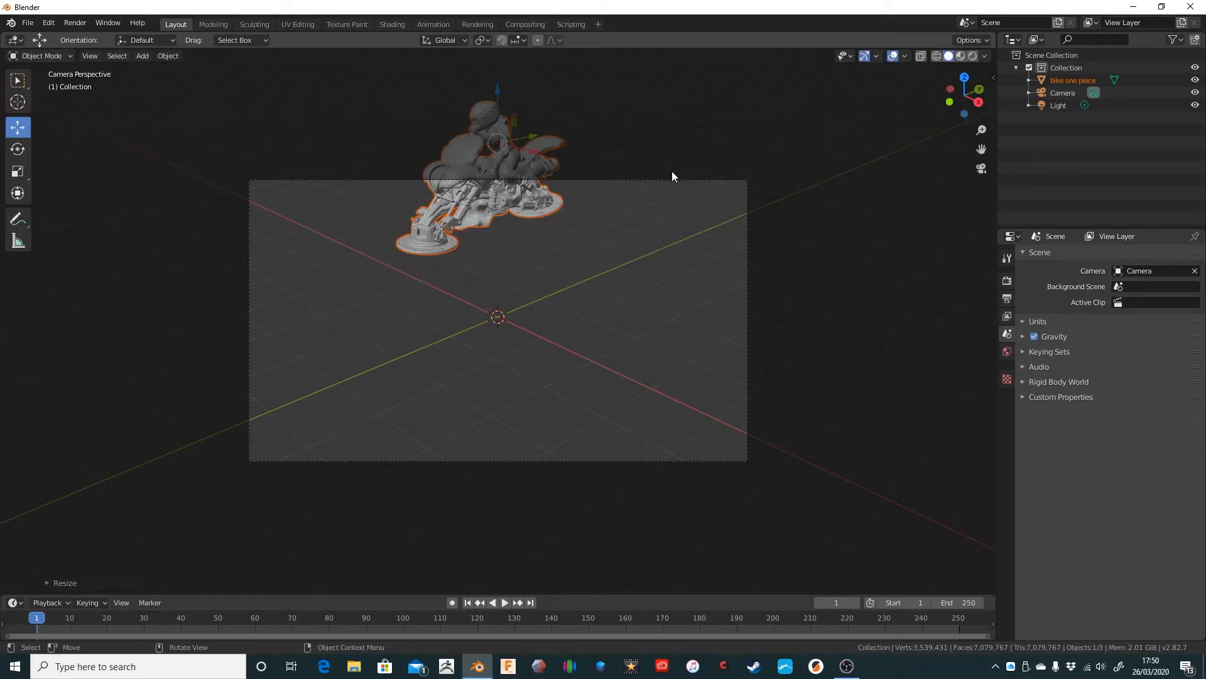
key("KP_0")
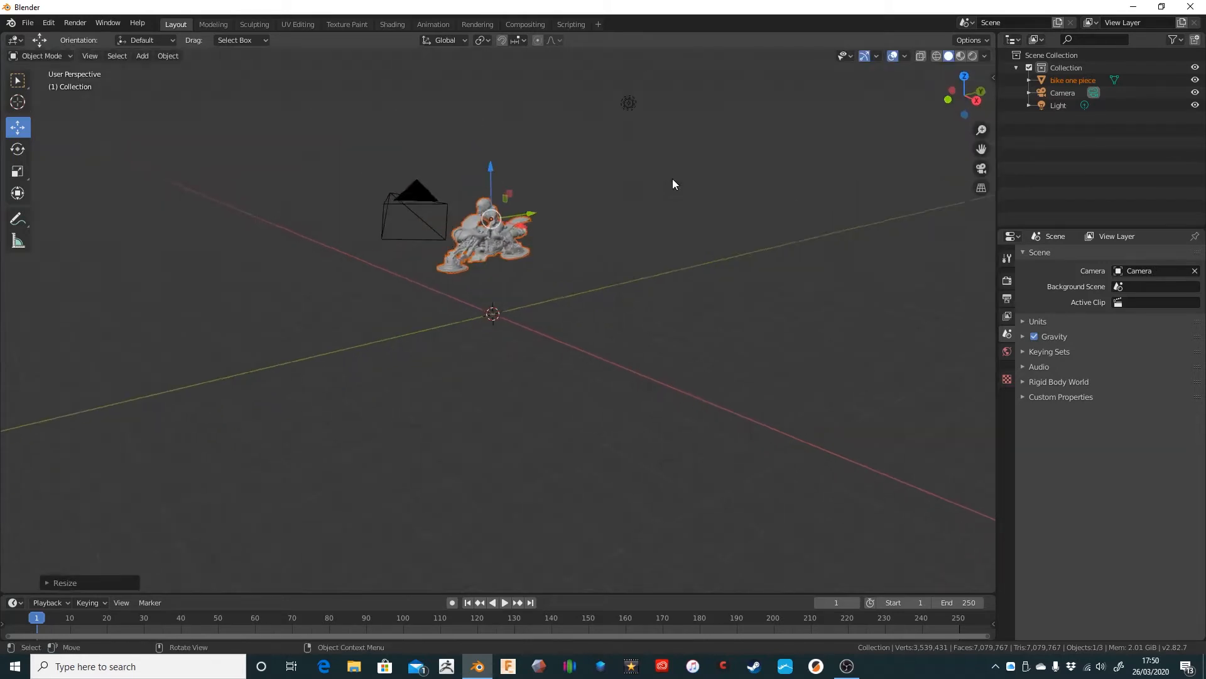
Lower the bike model along the Z axis to ground level and check its framing through the camera.
left_click_drag(498, 180, 504, 227)
key("KP_0")
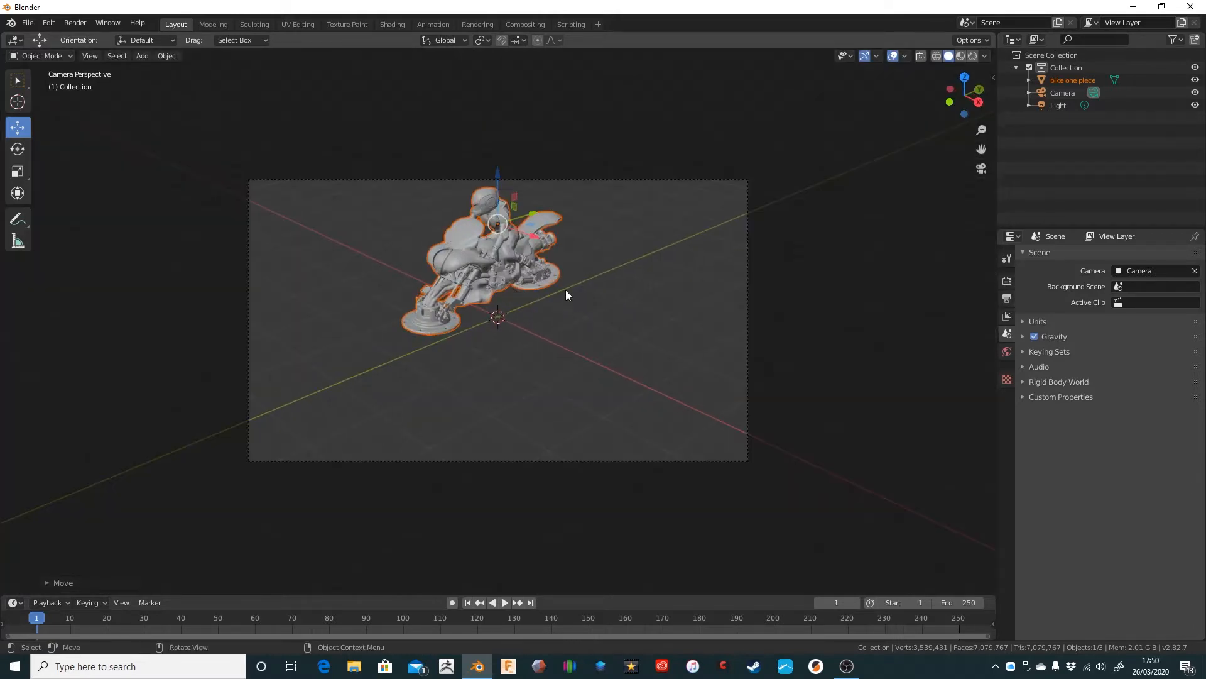
key("KP_0")
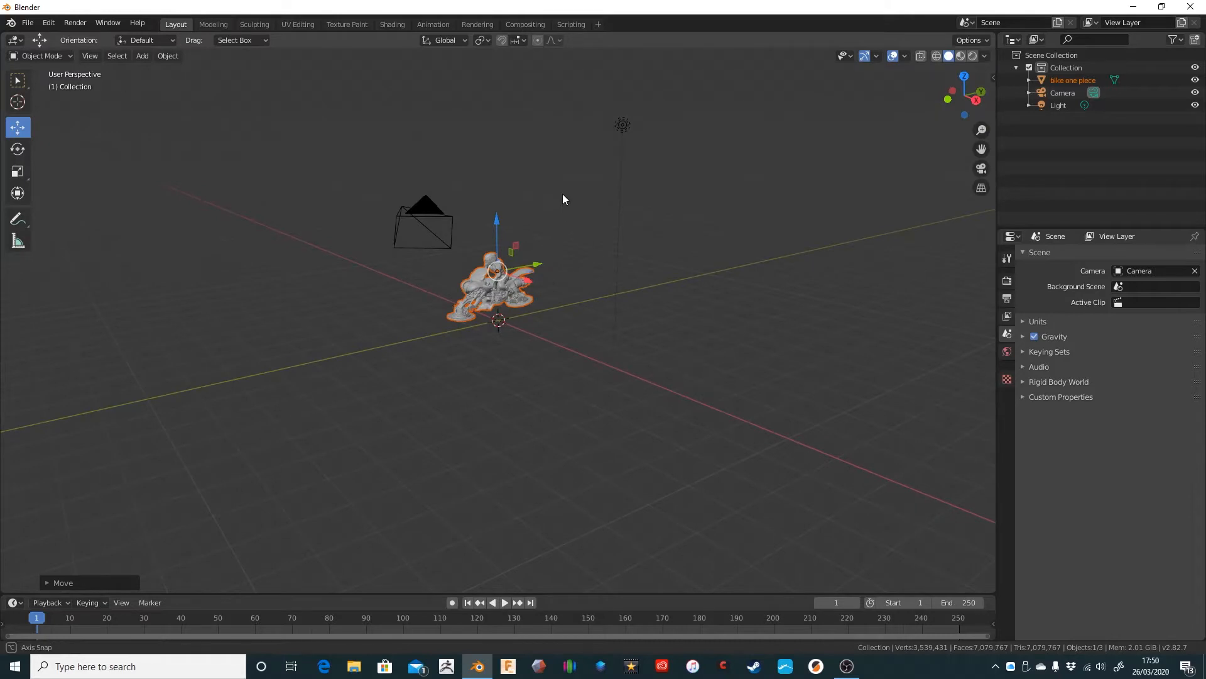
Add a plane at the origin and scale it up to about 14.18 as a floor under the bike.
middle_click_drag(563, 194, 575, 226)
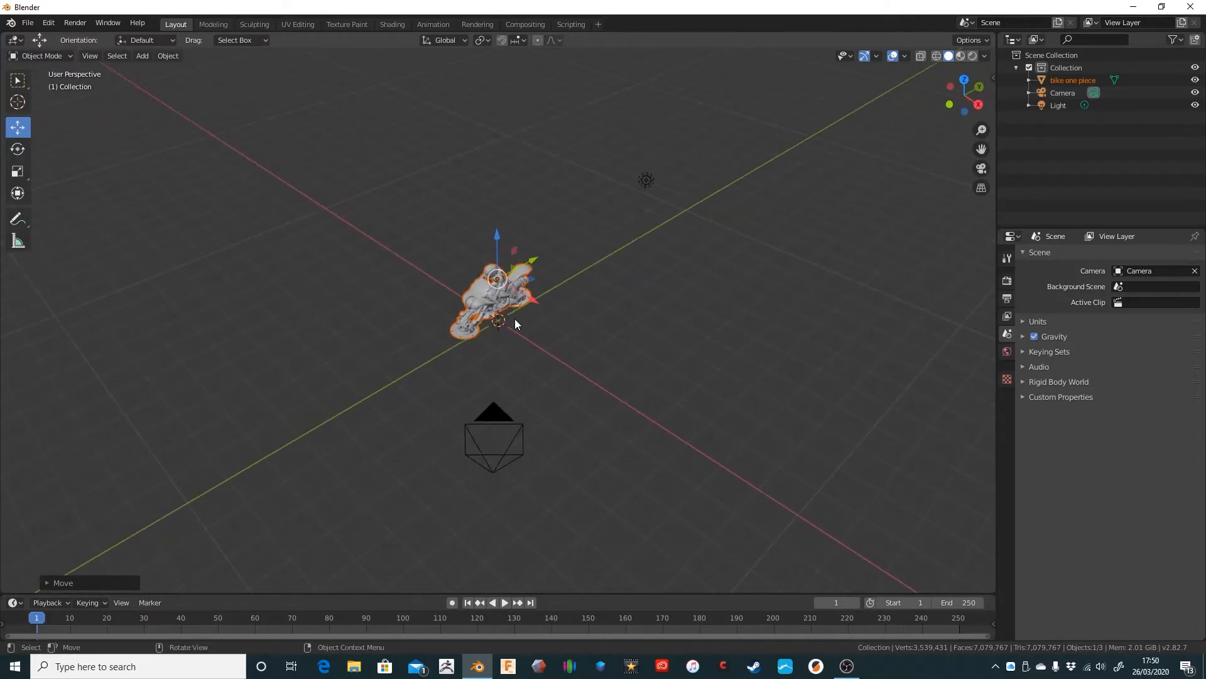
key("shift+a")
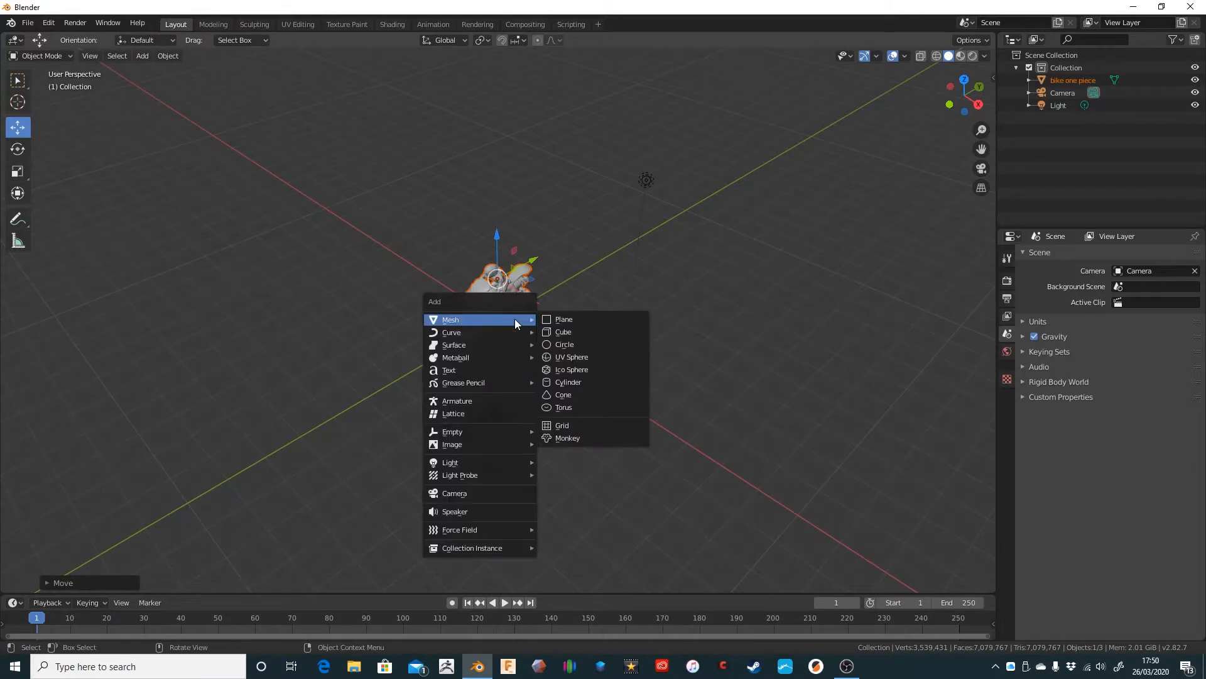
left_click(563, 322)
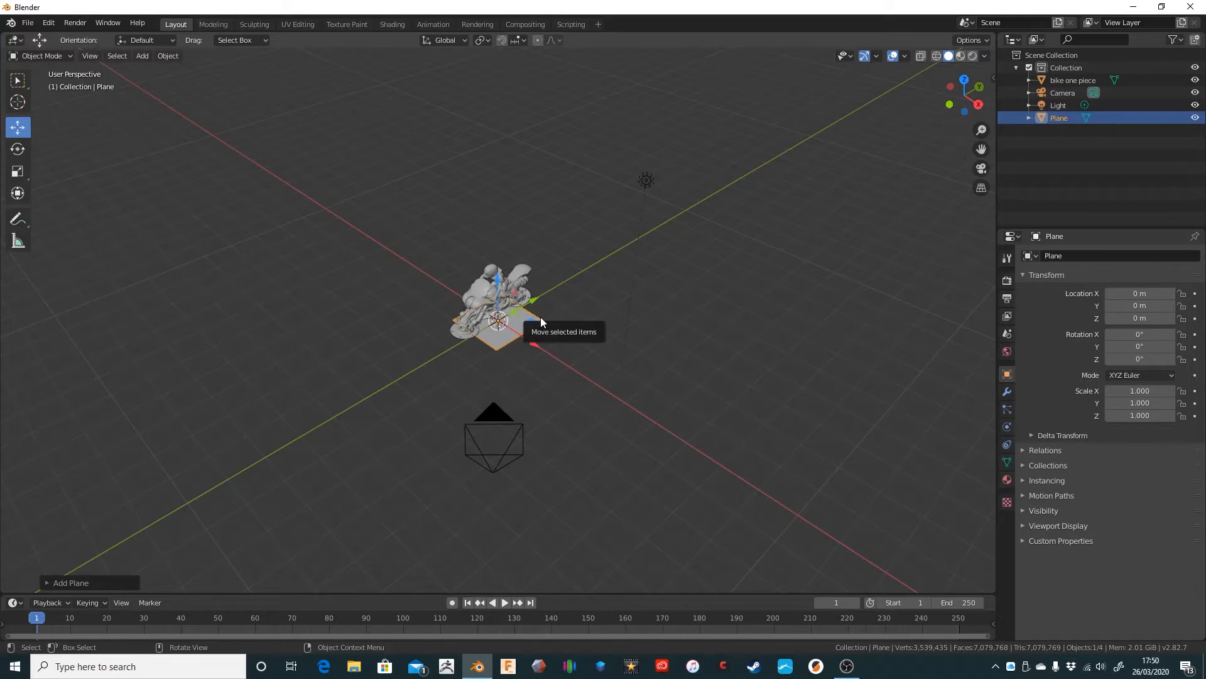
key("s")
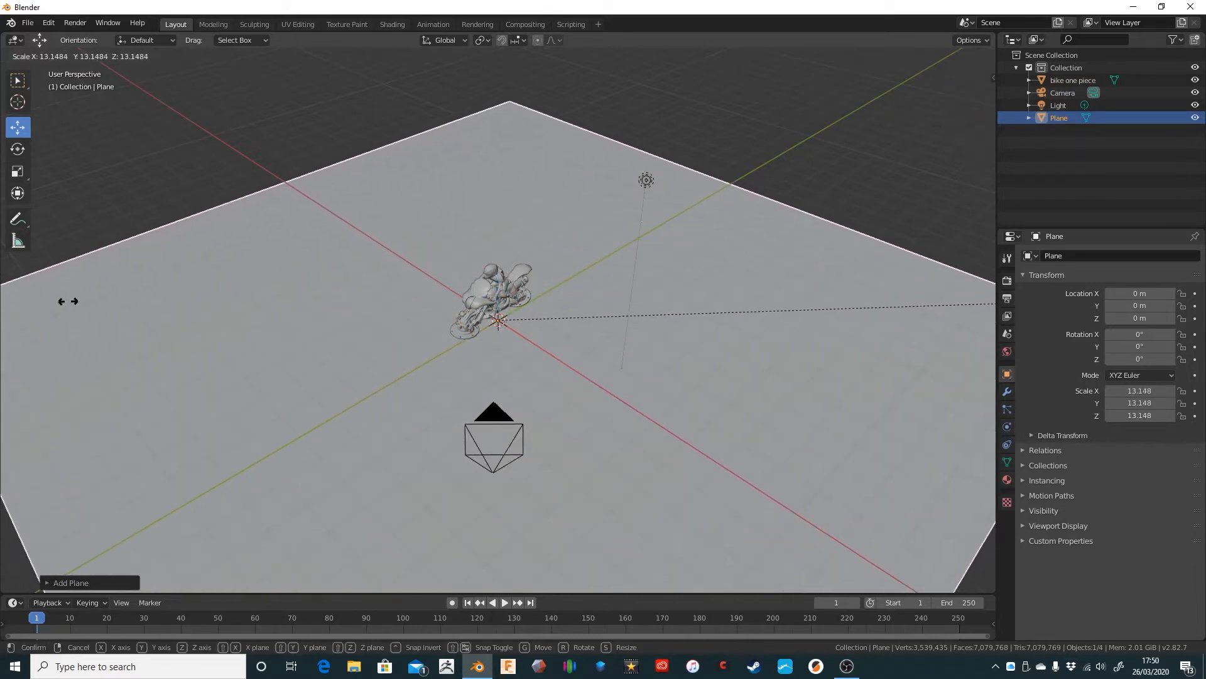
left_click(112, 299)
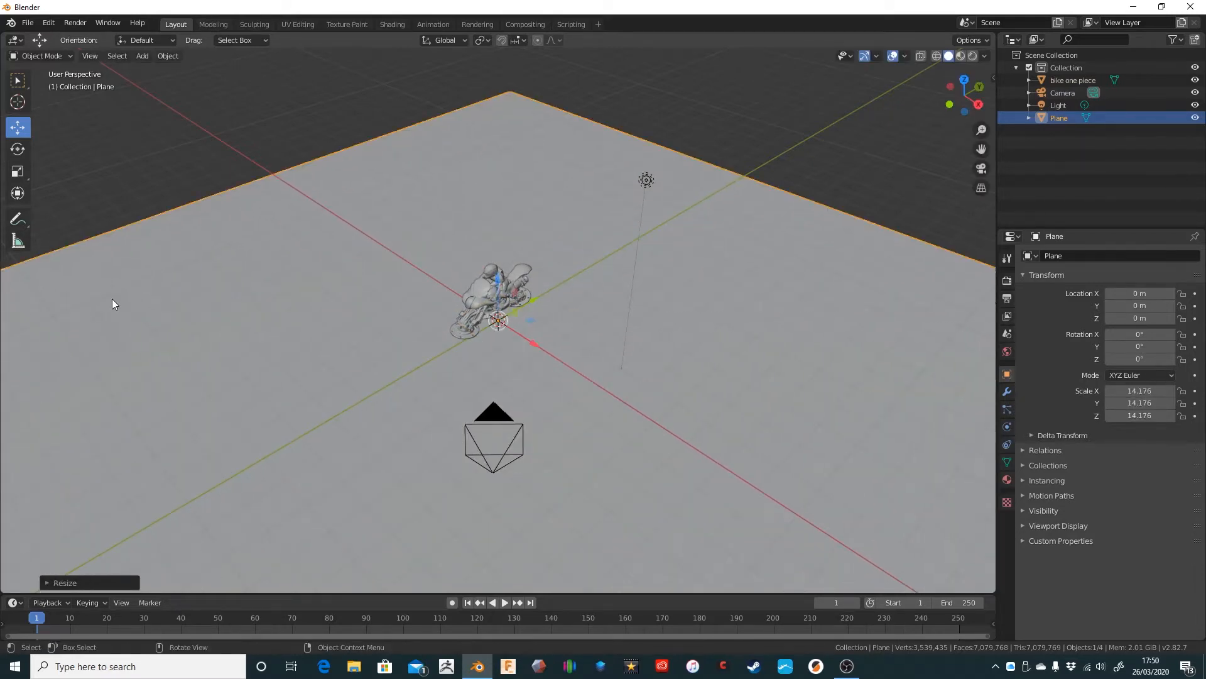
Add a second plane at the origin and scale it to about 14.2, matching the floor's size.
key("shift+a")
mouse_move(119, 273)
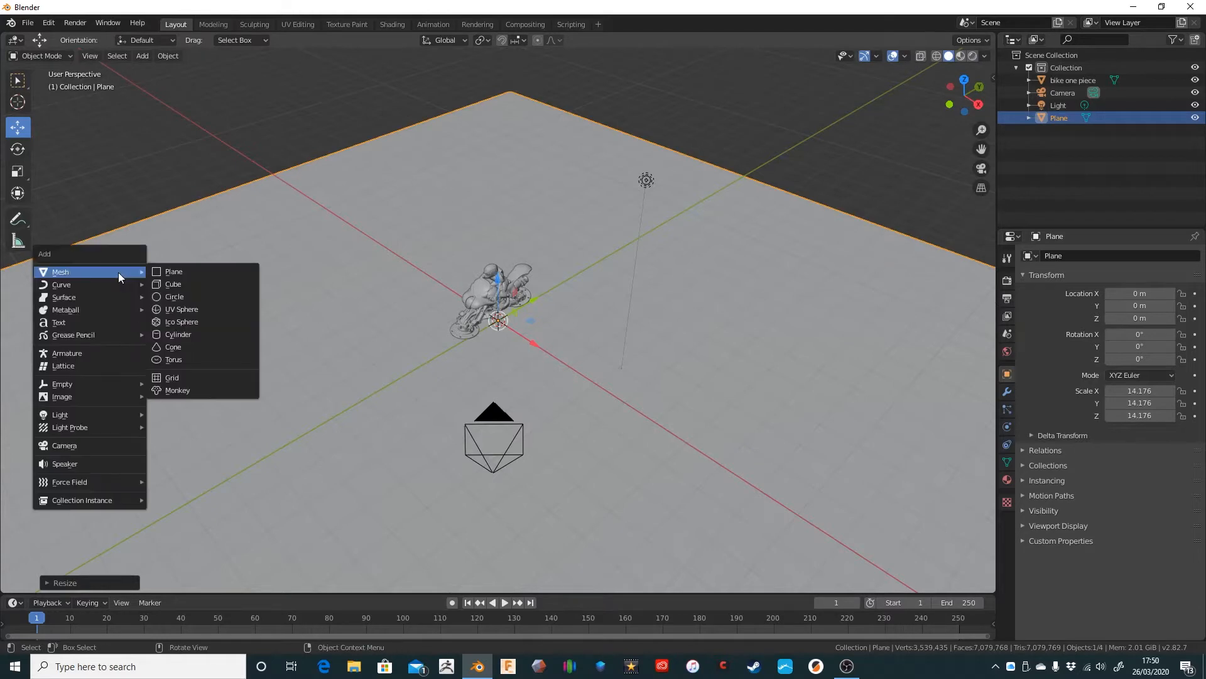
left_click(167, 277)
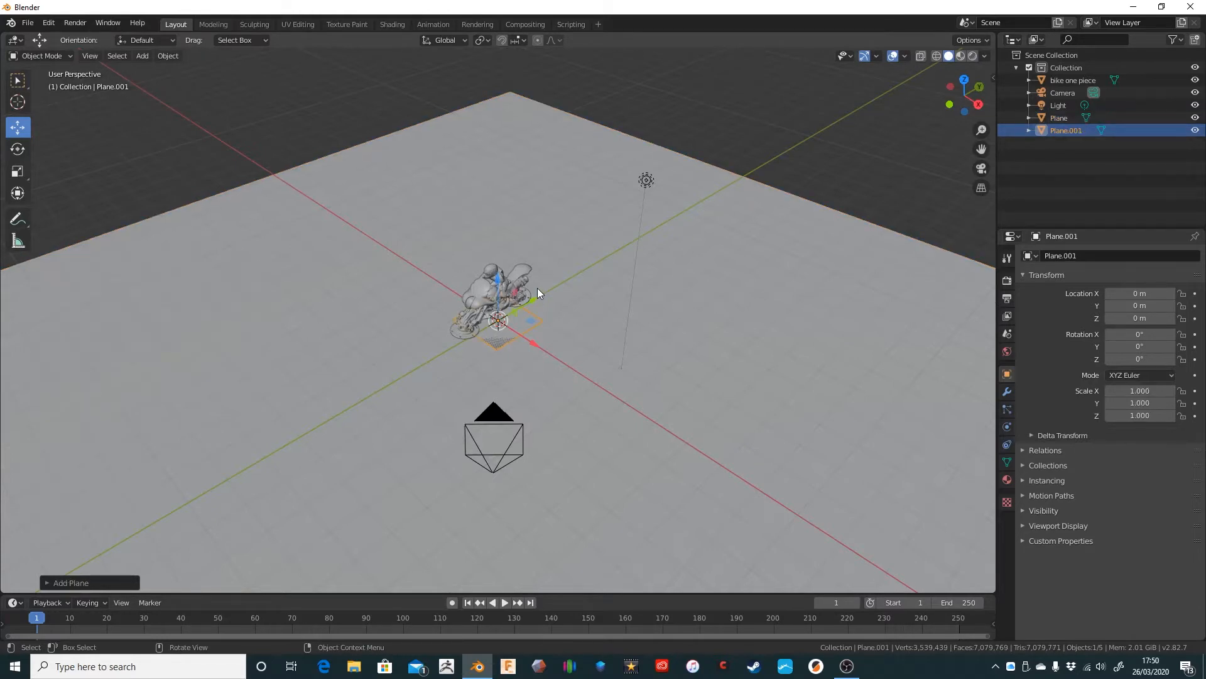
key("s")
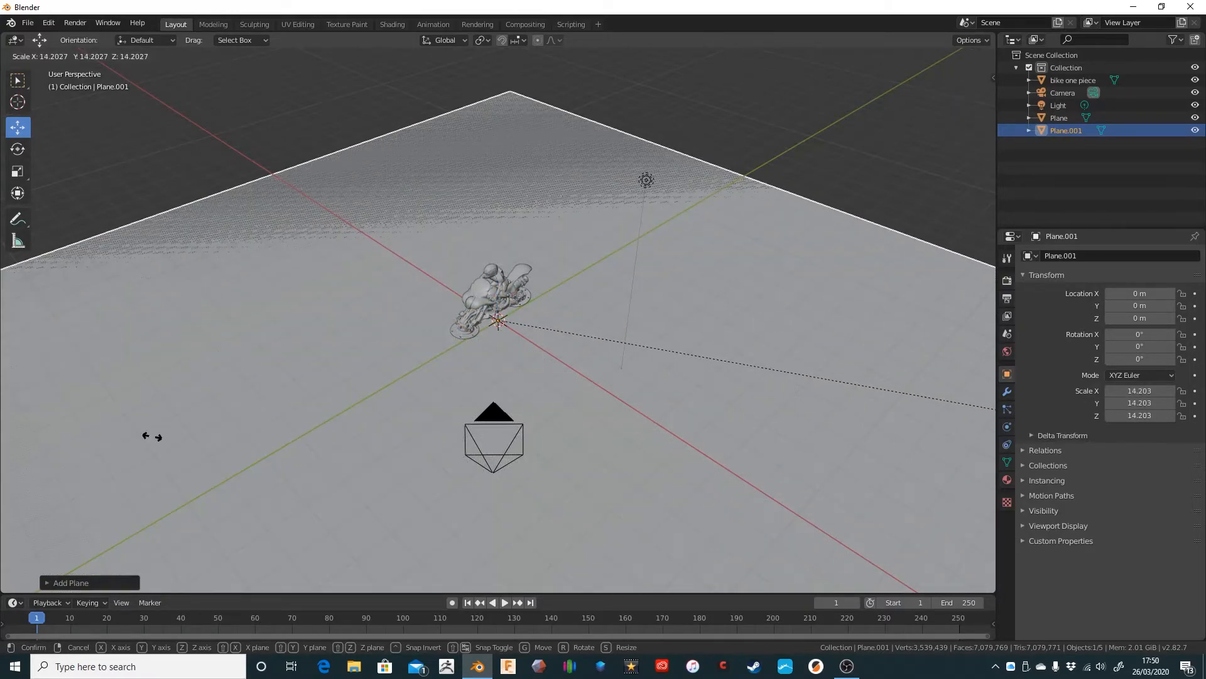
left_click(151, 436)
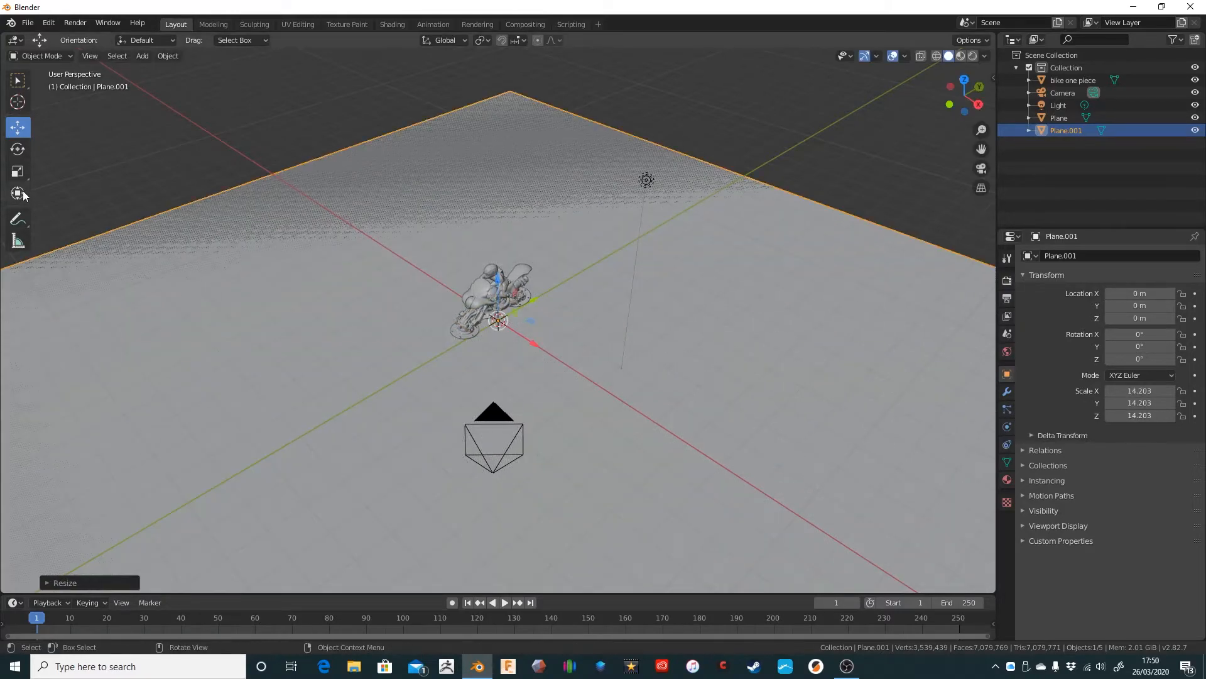
Rotate the second plane about the Y axis to 90.1° so it stands upright as a wall.
left_click(17, 149)
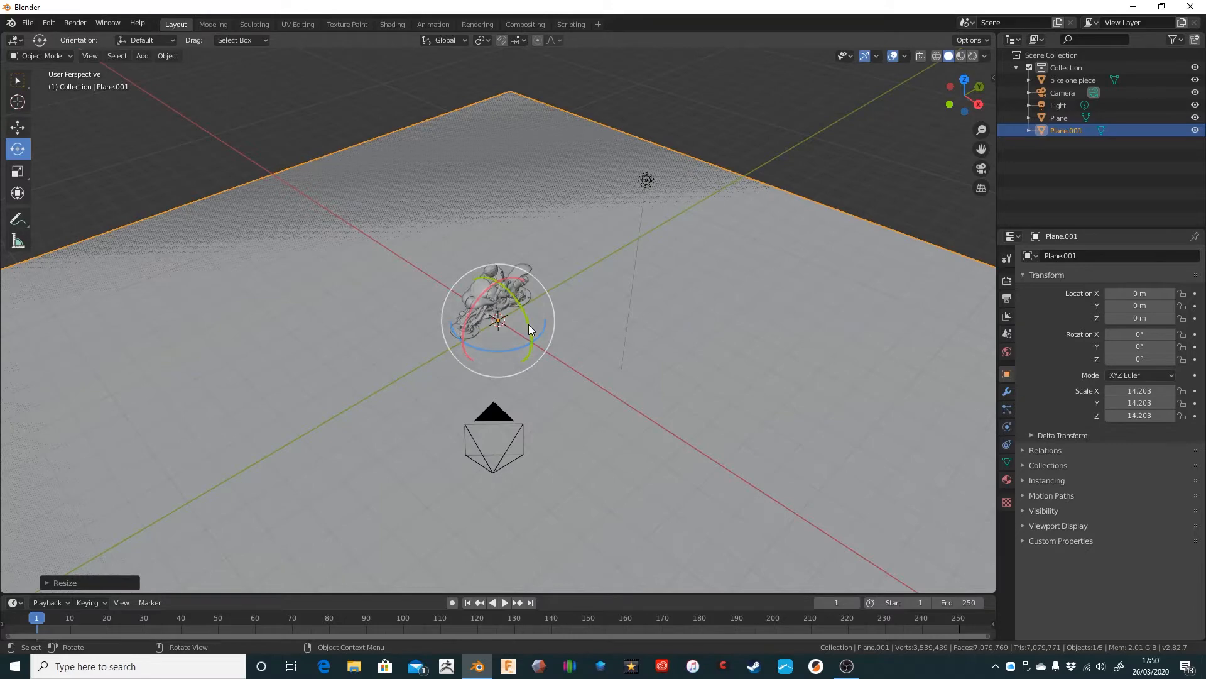
left_click_drag(530, 330, 150, 539)
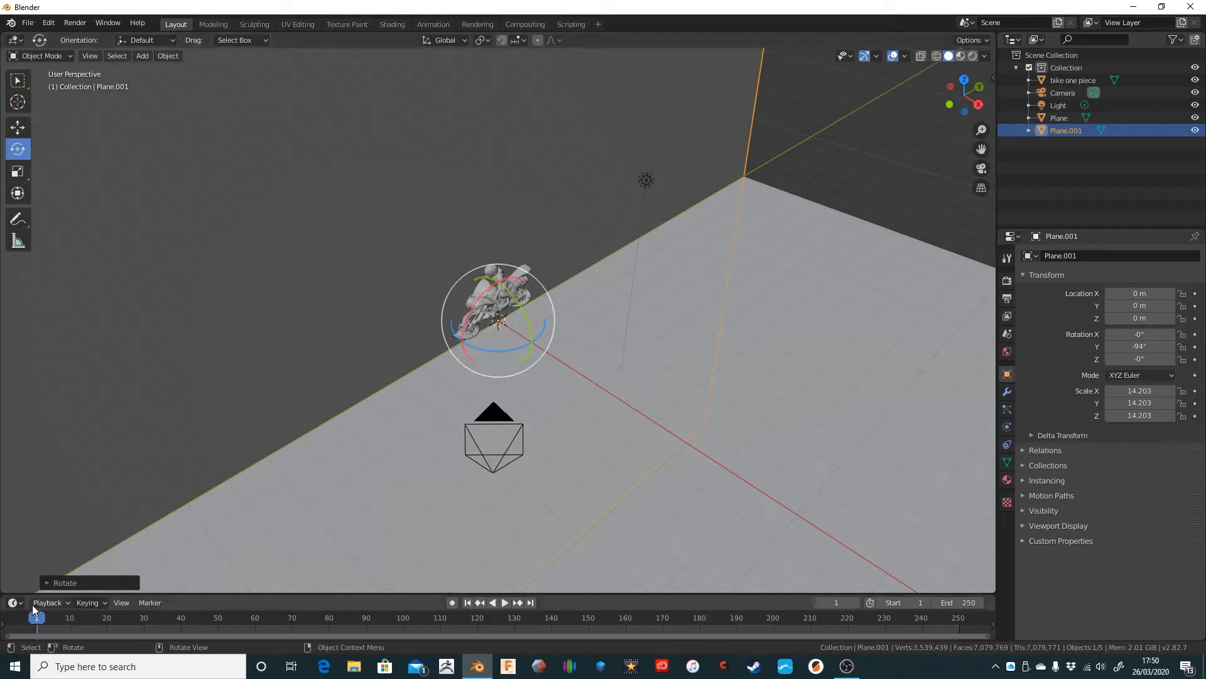
left_click(104, 583)
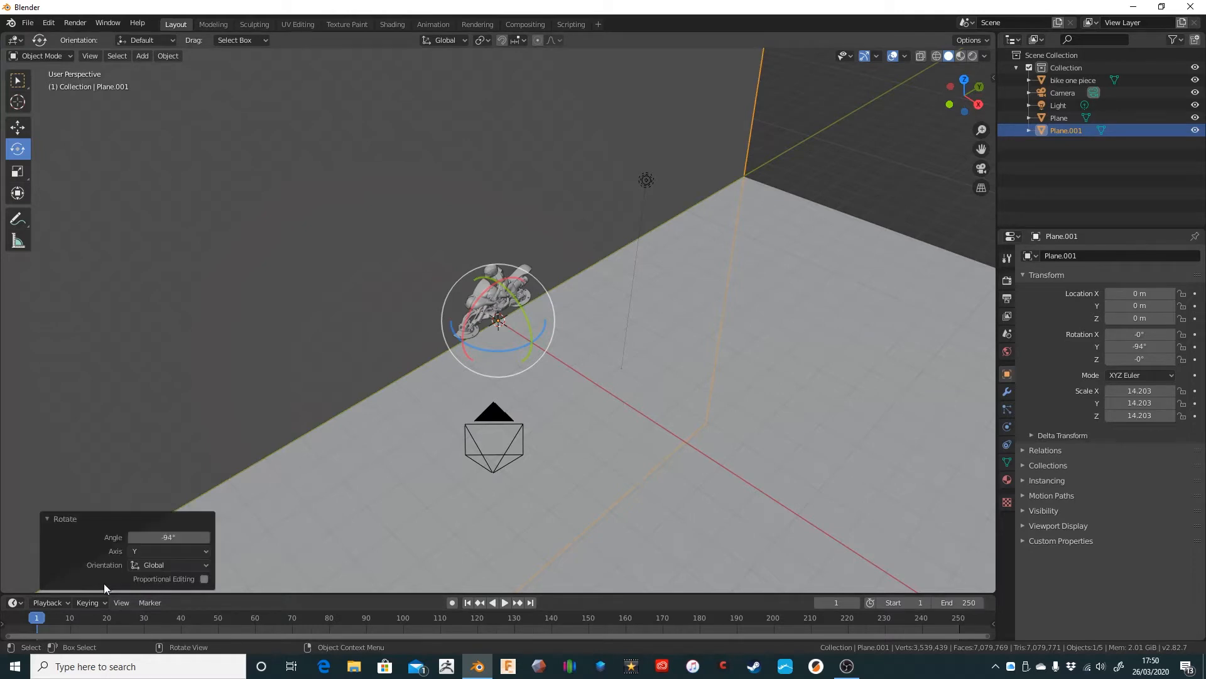
left_click(178, 538)
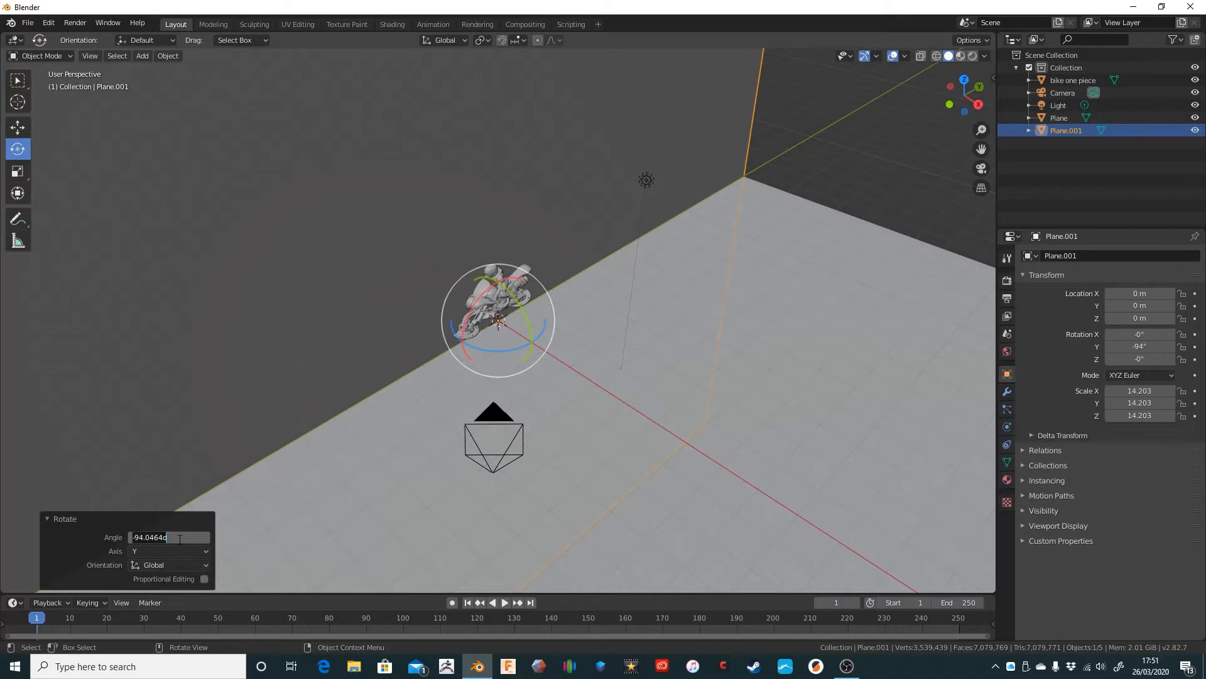
type("90")
key("Return")
Move the upright plane about -11.1 m along the X axis, behind the bike.
mouse_move(464, 383)
middle_mouse_down()
mouse_move(451, 384)
mouse_move(444, 421)
mouse_move(486, 384)
mouse_move(476, 395)
middle_mouse_up()
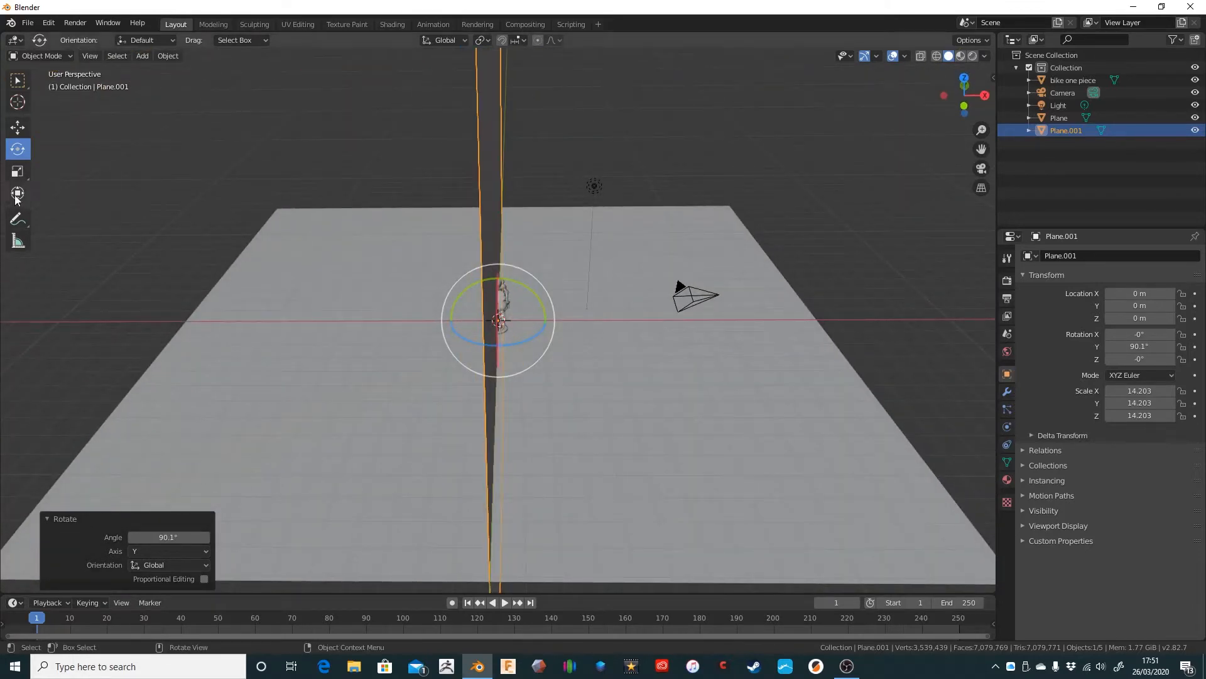
left_click(18, 127)
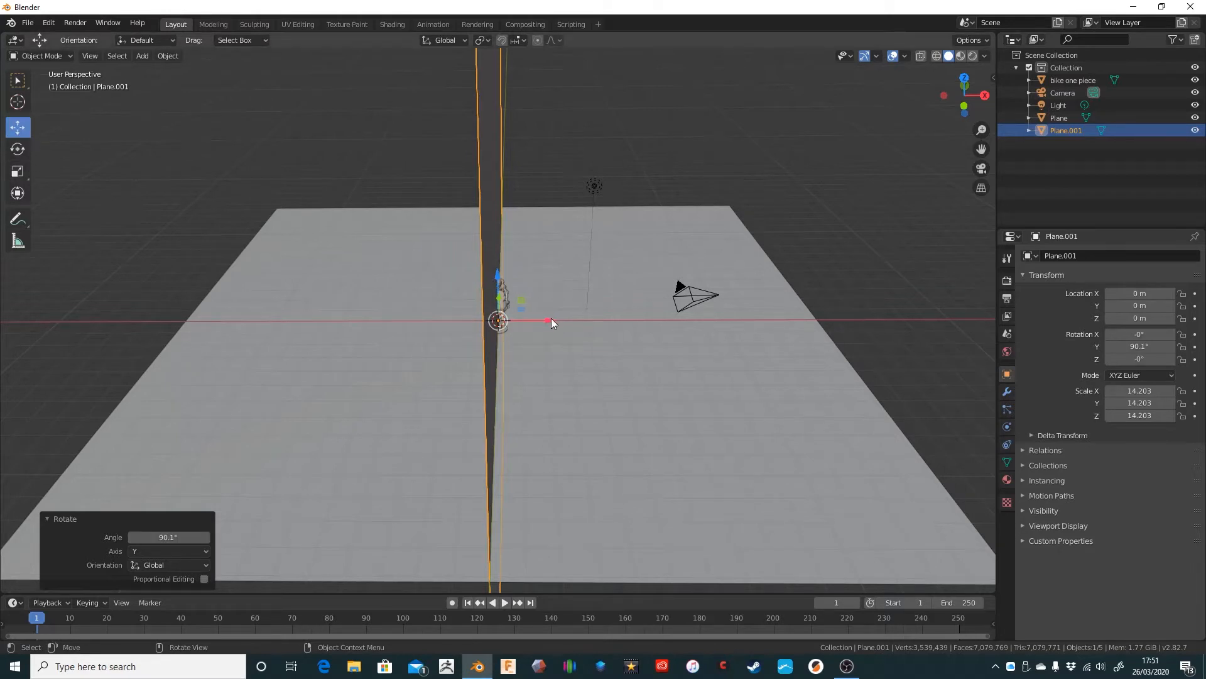
left_click_drag(549, 320, 301, 333)
Add a third plane at the origin and scale it to about 14.15, matching the floor's extent.
middle_click_drag(818, 210, 587, 272)
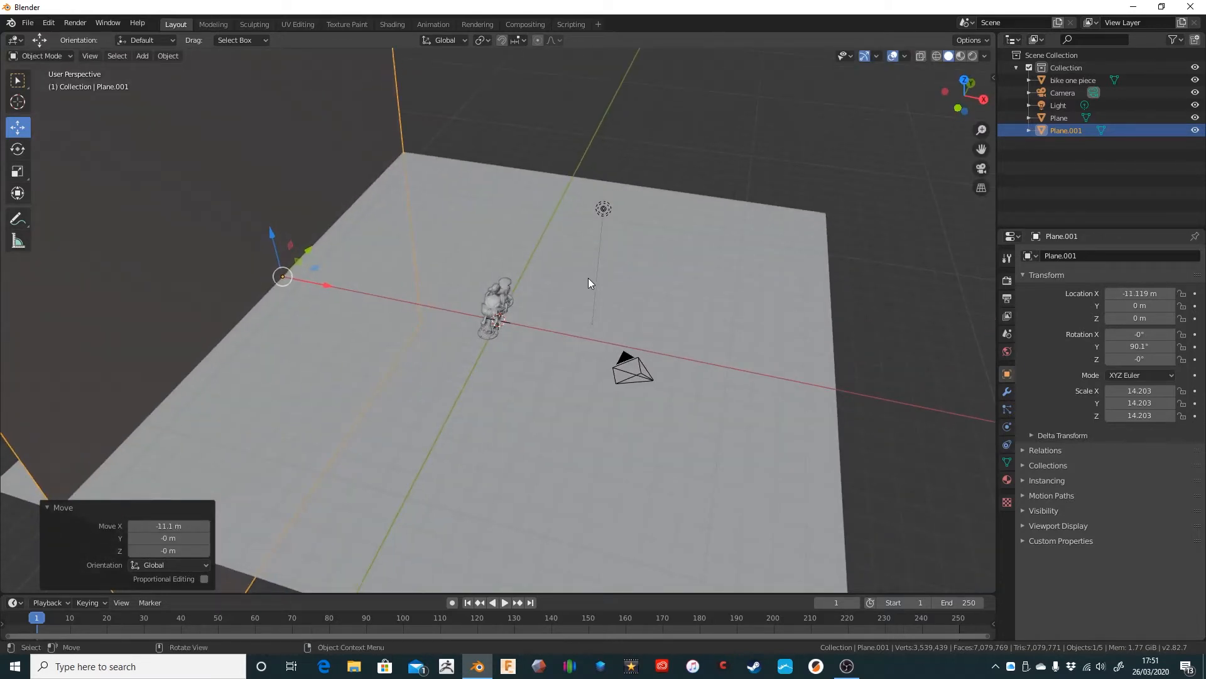
key("shift+a")
mouse_move(583, 281)
left_click(642, 277)
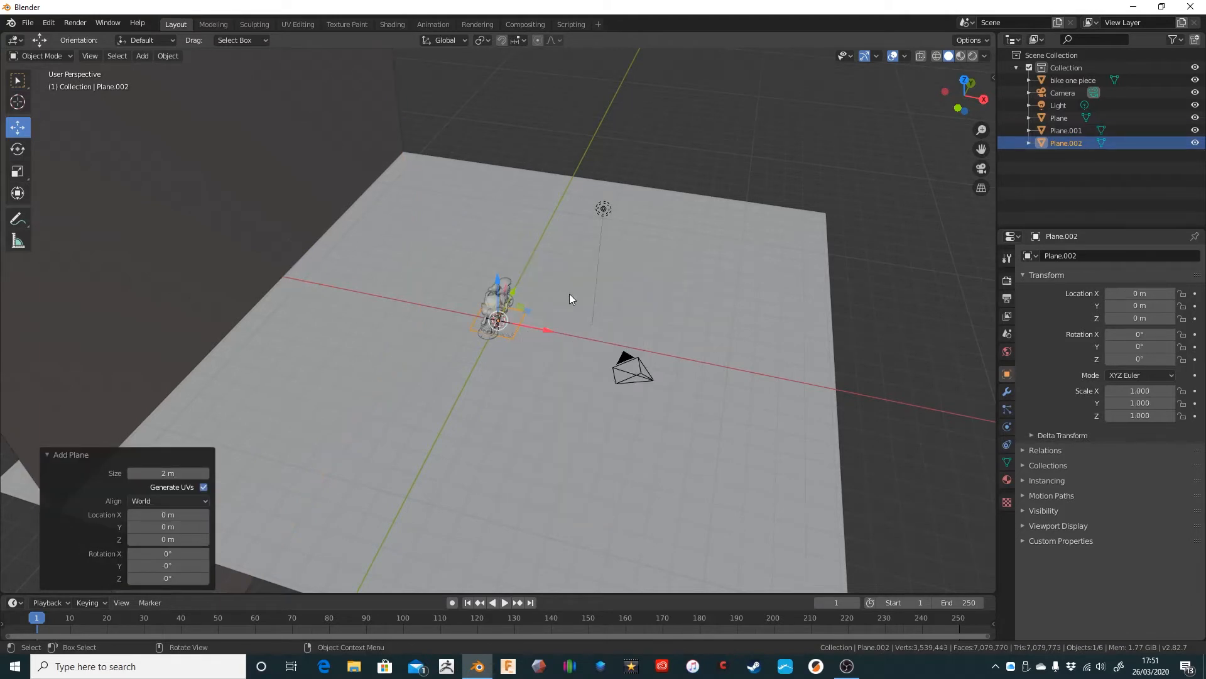
key("s")
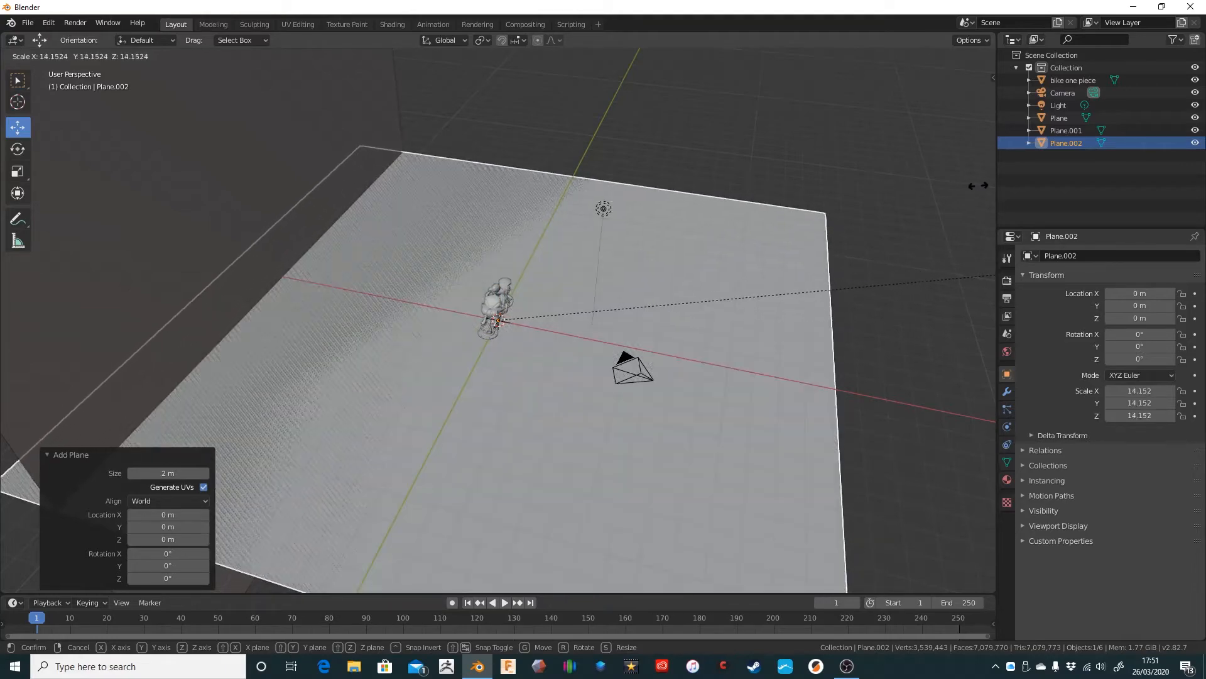
left_click(979, 188)
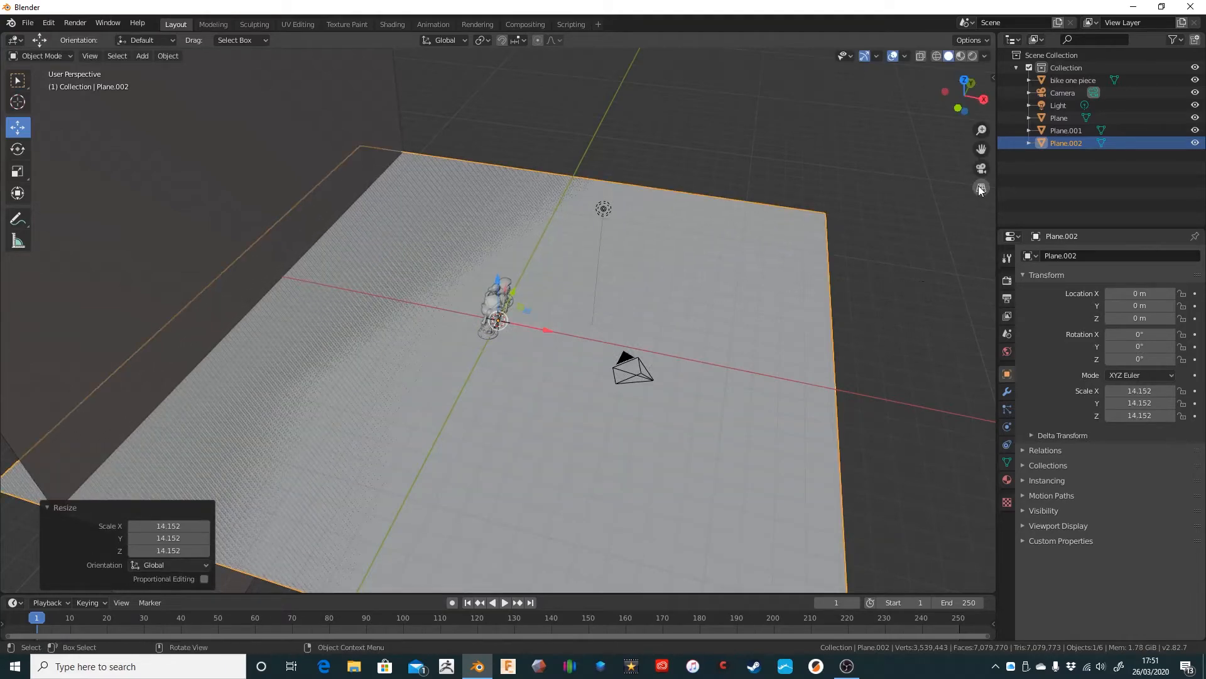
Rotate the third plane 90° about the X axis and move it about 15 m along Y as the second wall.
left_click(17, 149)
left_click_drag(483, 337, 496, 299)
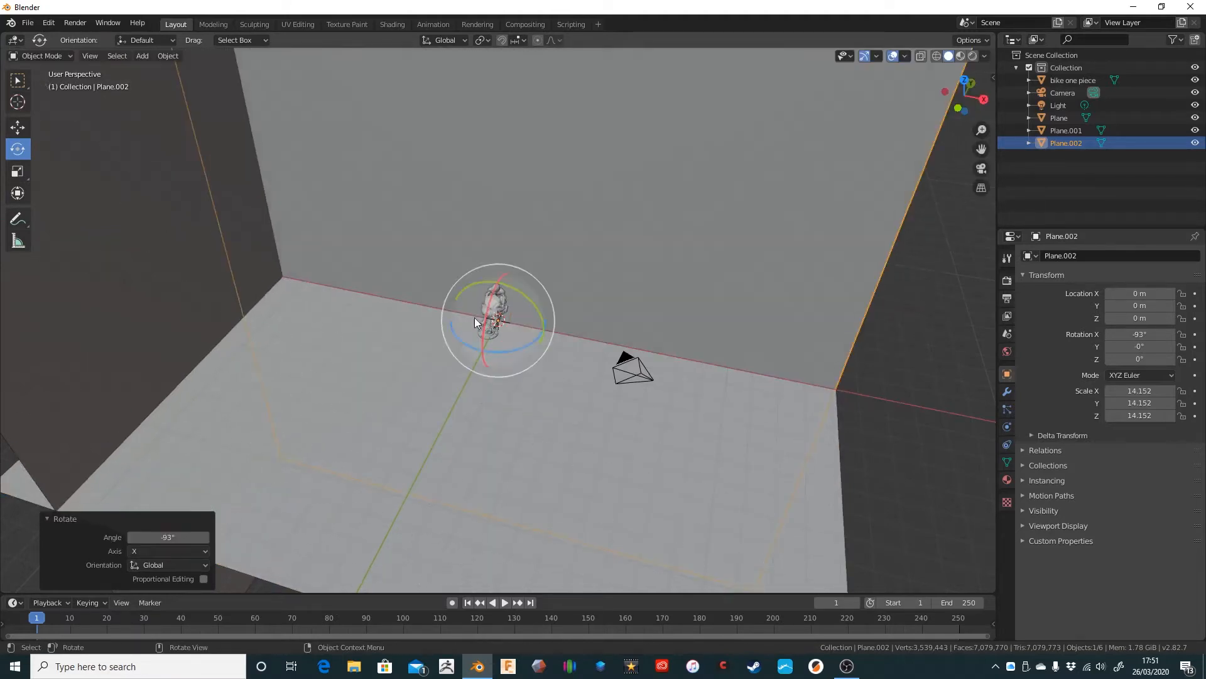
left_click(182, 538)
type("90")
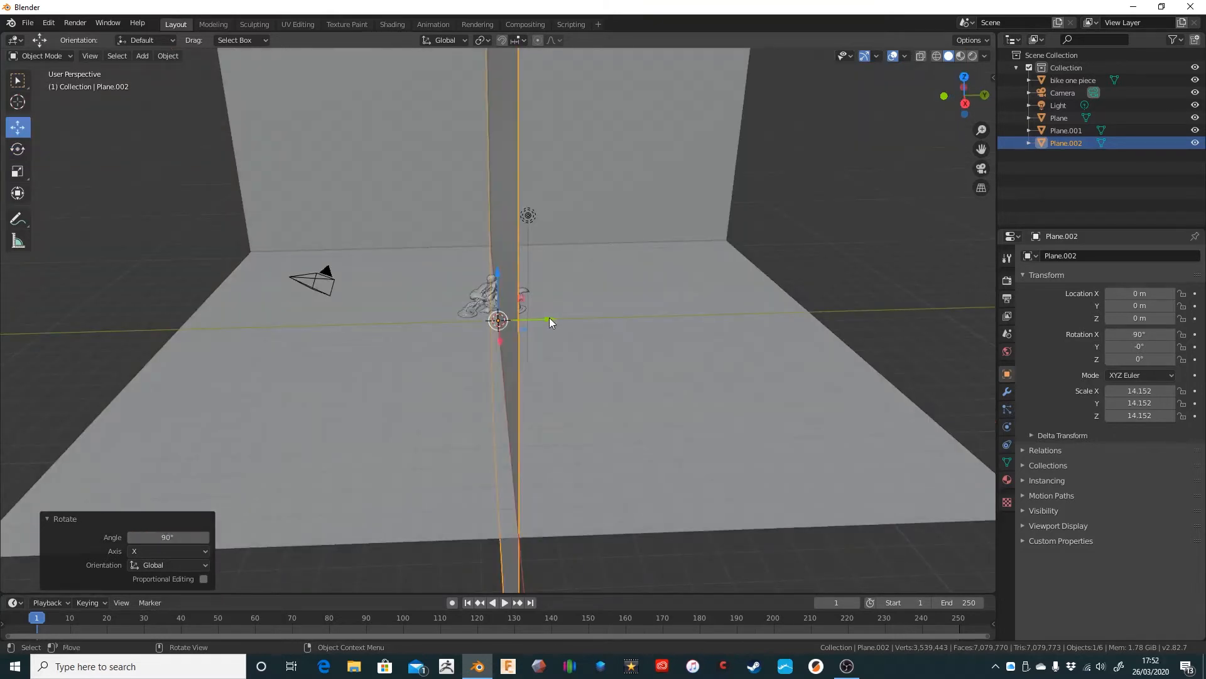
left_click_drag(549, 318, 881, 318)
Judge the scene through the camera and lower the bike model about 0.17 m along the Z axis.
middle_click_drag(62, 183, 187, 220)
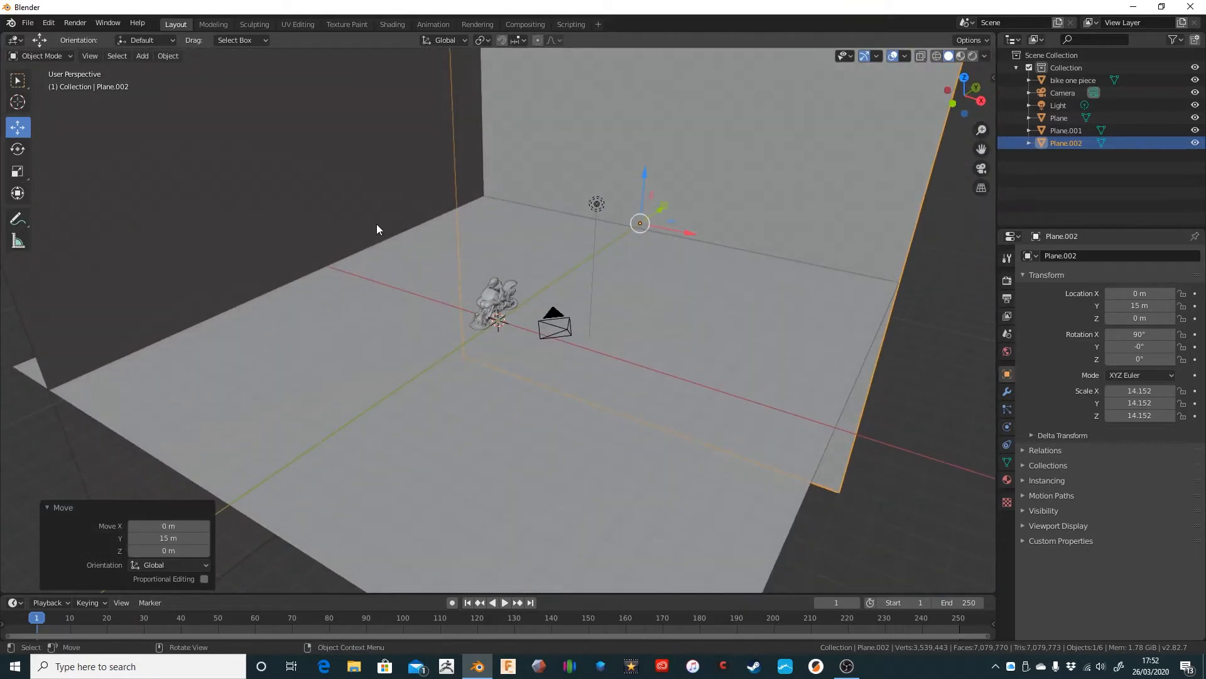
key("KP_0")
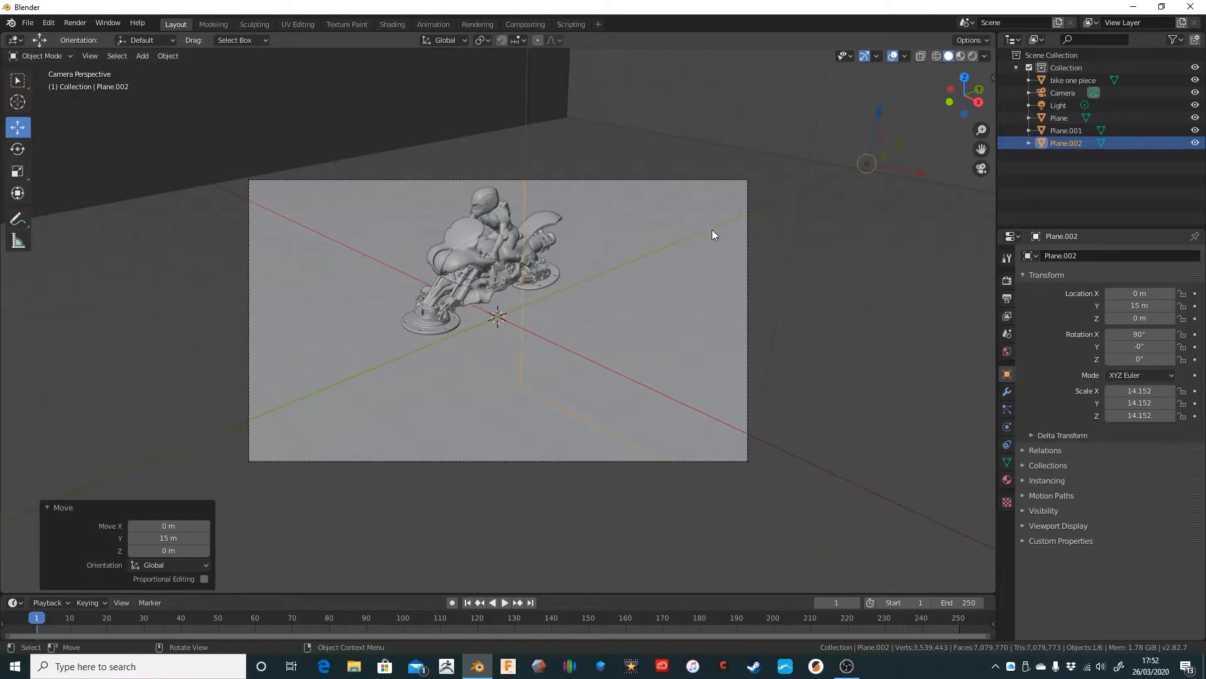
middle_click_drag(506, 277, 342, 251)
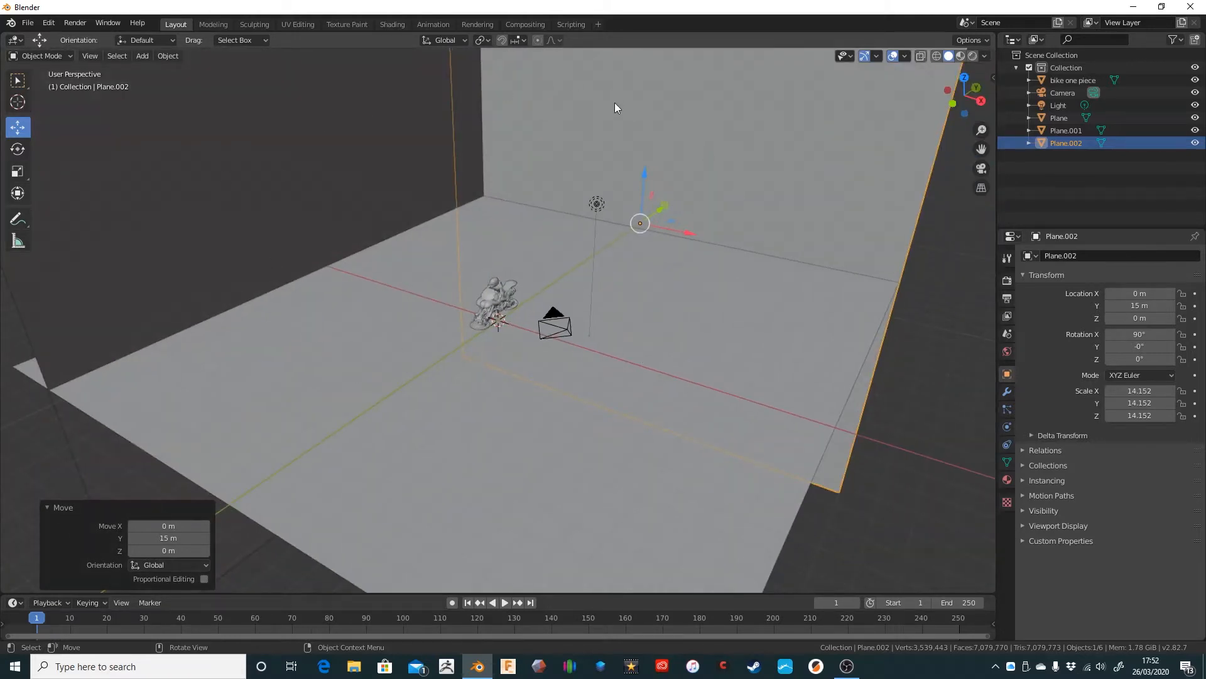
key("KP_0")
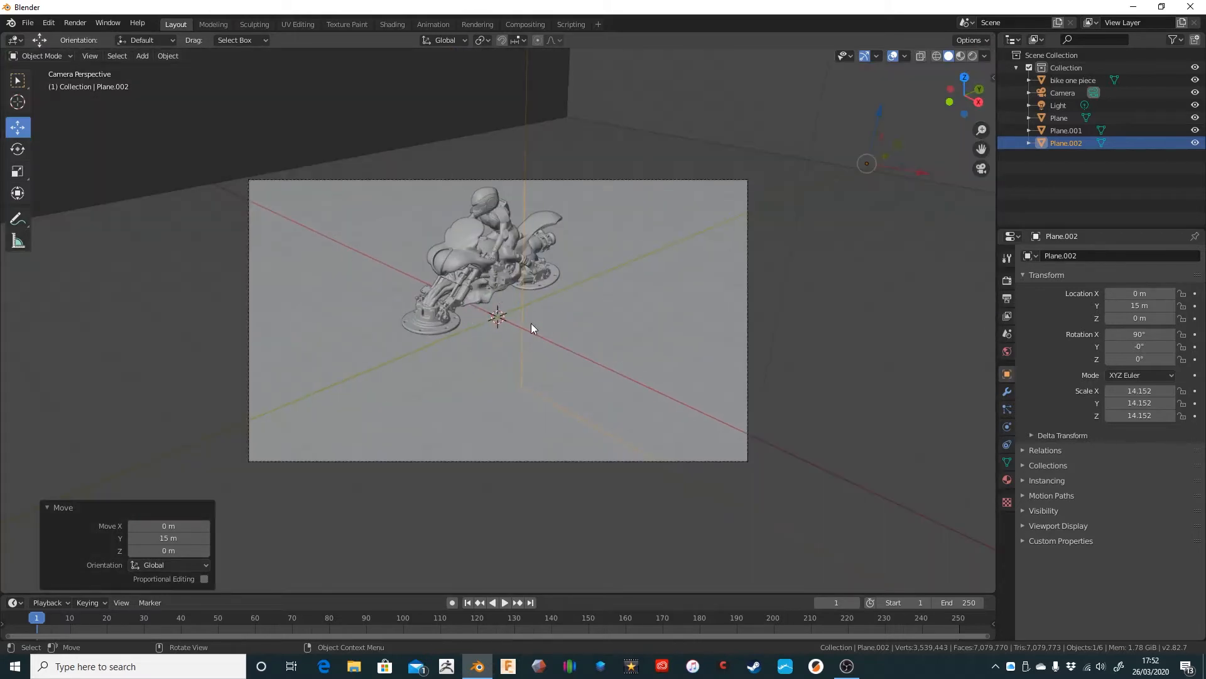
left_click(481, 254)
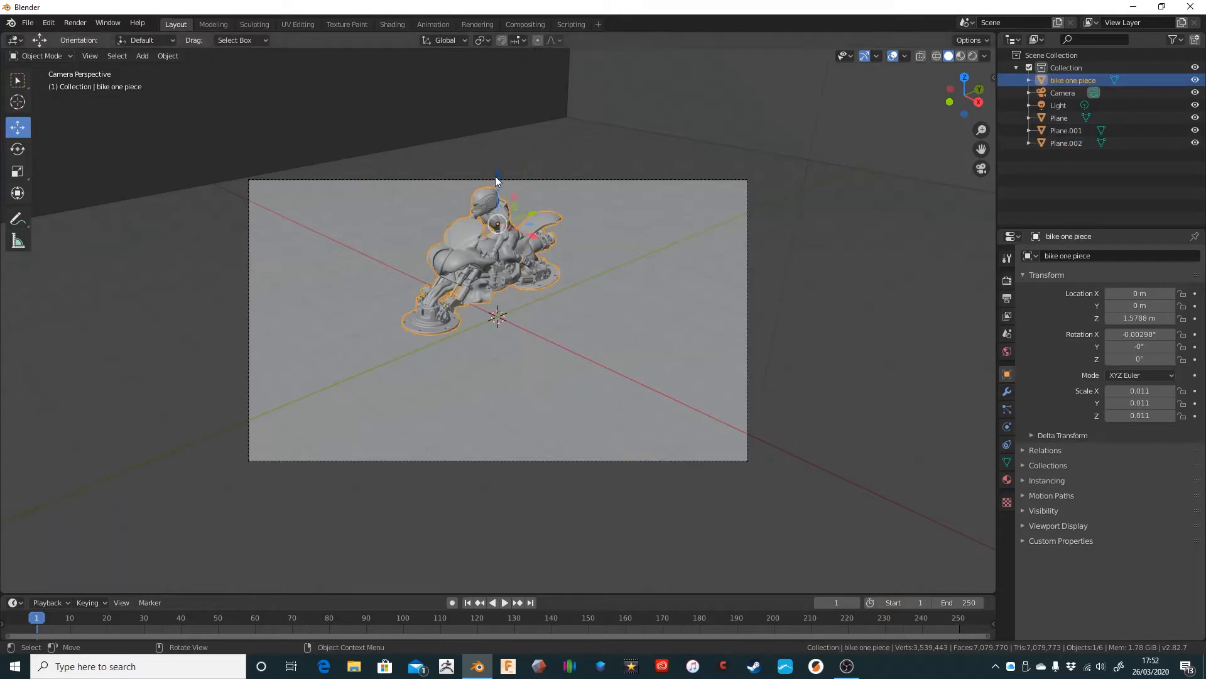
mouse_move(496, 179)
left_mouse_down()
mouse_move(502, 213)
mouse_move(505, 183)
left_mouse_up()
Examine from the side how the bike's wheels sit relative to the floor plane, and review the whole set.
key("KP_0")
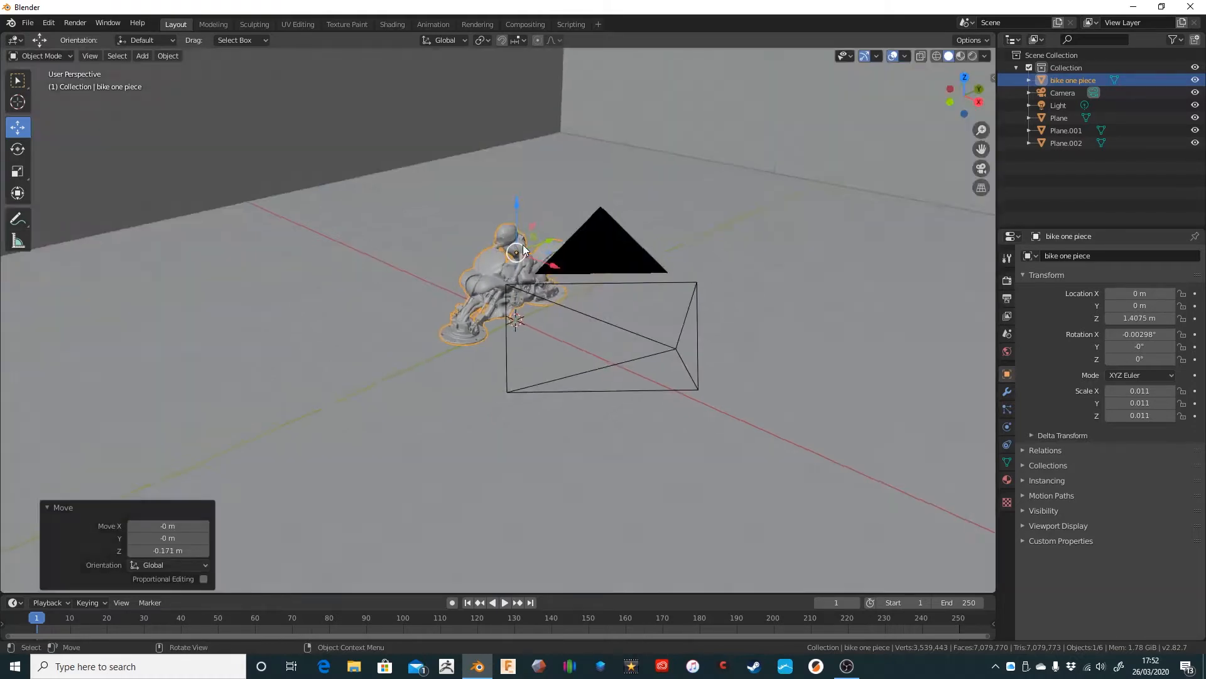
mouse_move(523, 244)
middle_mouse_down()
mouse_move(549, 327)
mouse_move(516, 264)
middle_mouse_up()
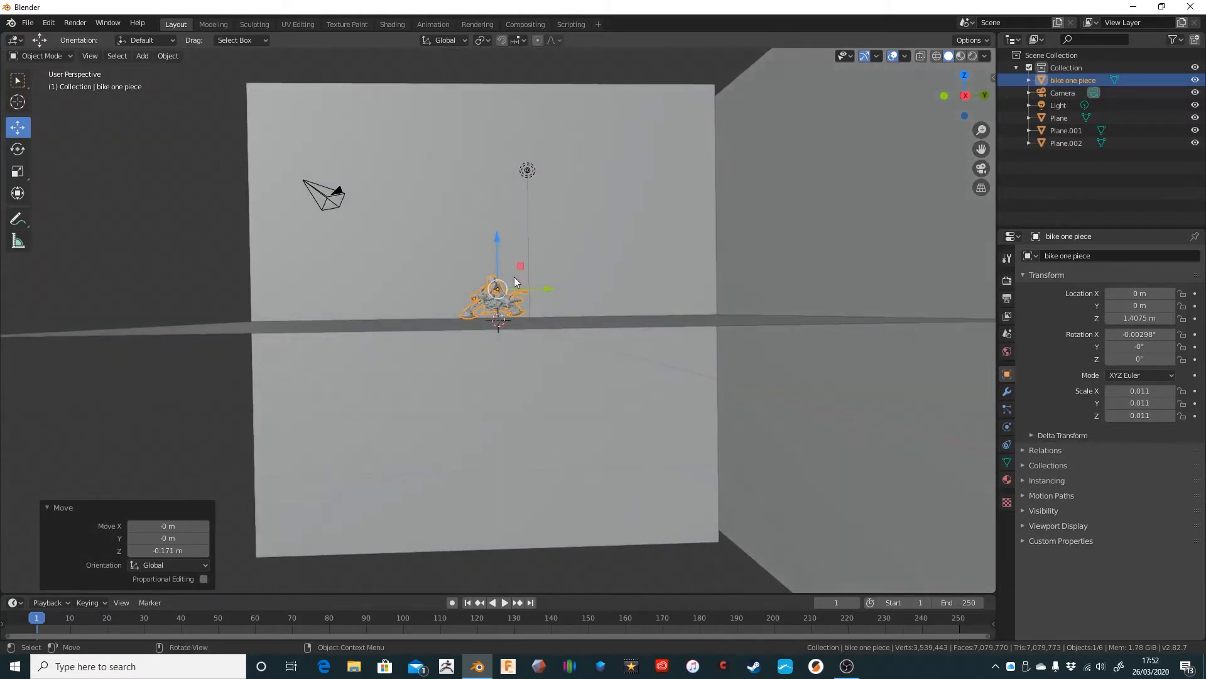
scroll(514, 277, "up", 3)
scroll(514, 280, "up", 2)
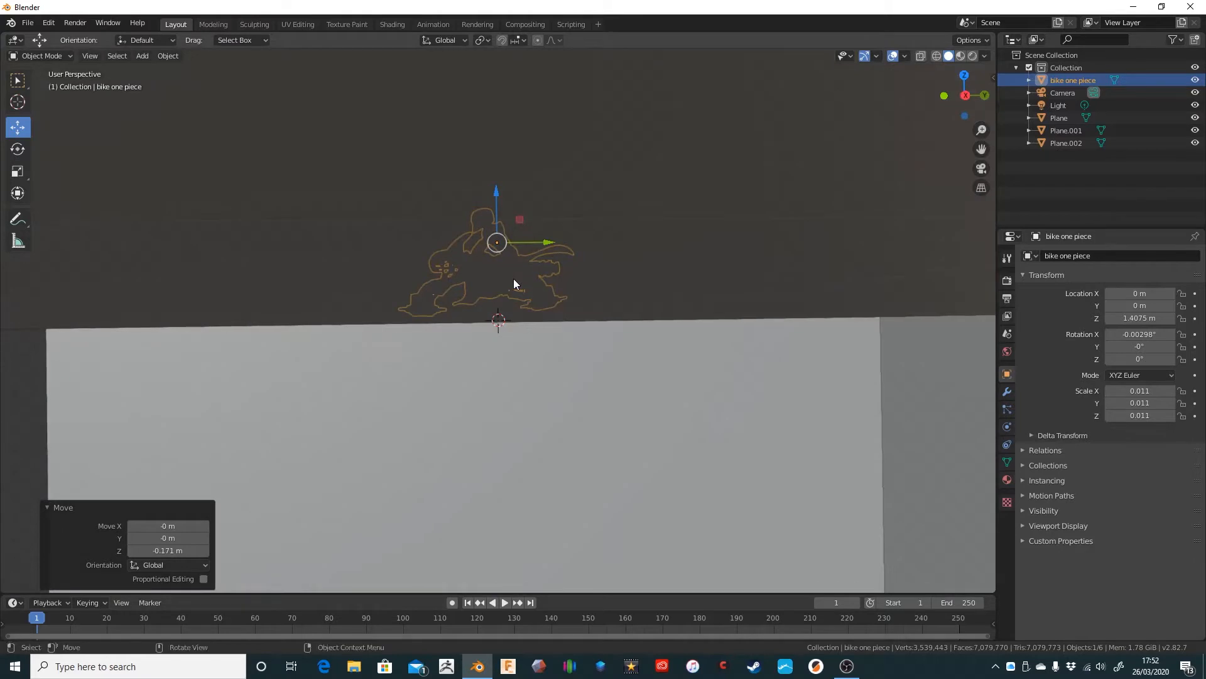
scroll(513, 283, "down", 5)
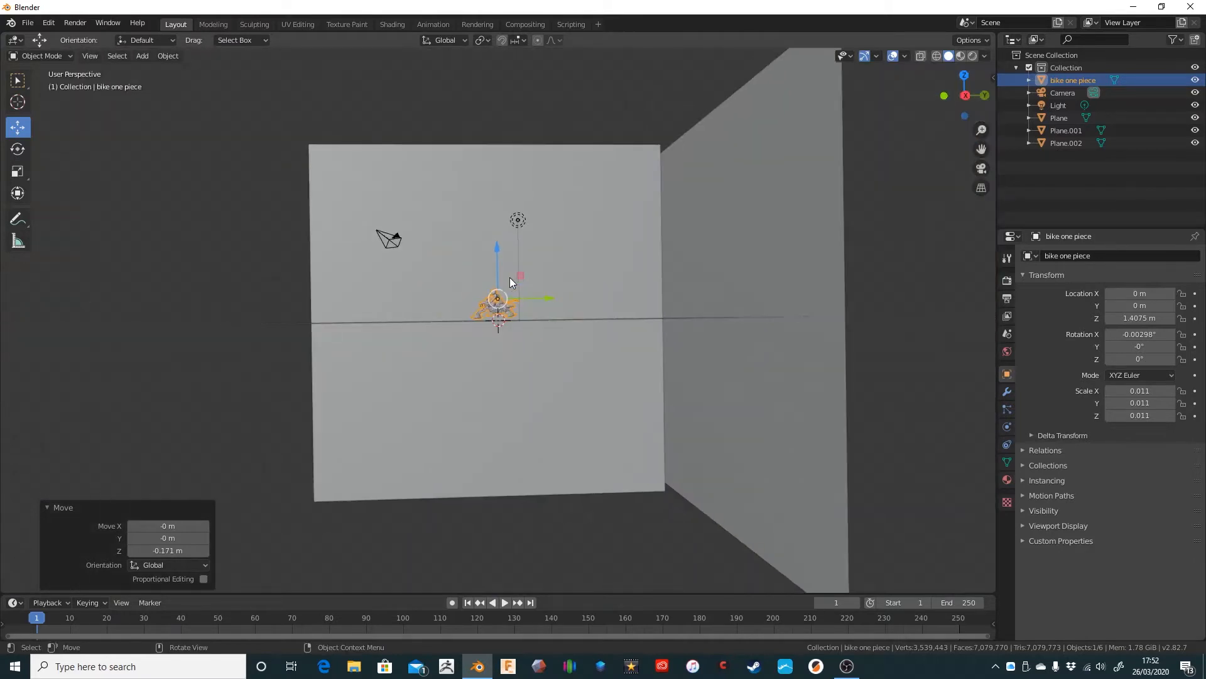
mouse_move(510, 277)
middle_mouse_down()
mouse_move(485, 258)
mouse_move(521, 265)
mouse_move(527, 281)
mouse_move(504, 275)
middle_mouse_up()
middle_click_drag(560, 232, 531, 228)
Save the scene to the Desktop as bike render scene.blend.
left_click(27, 23)
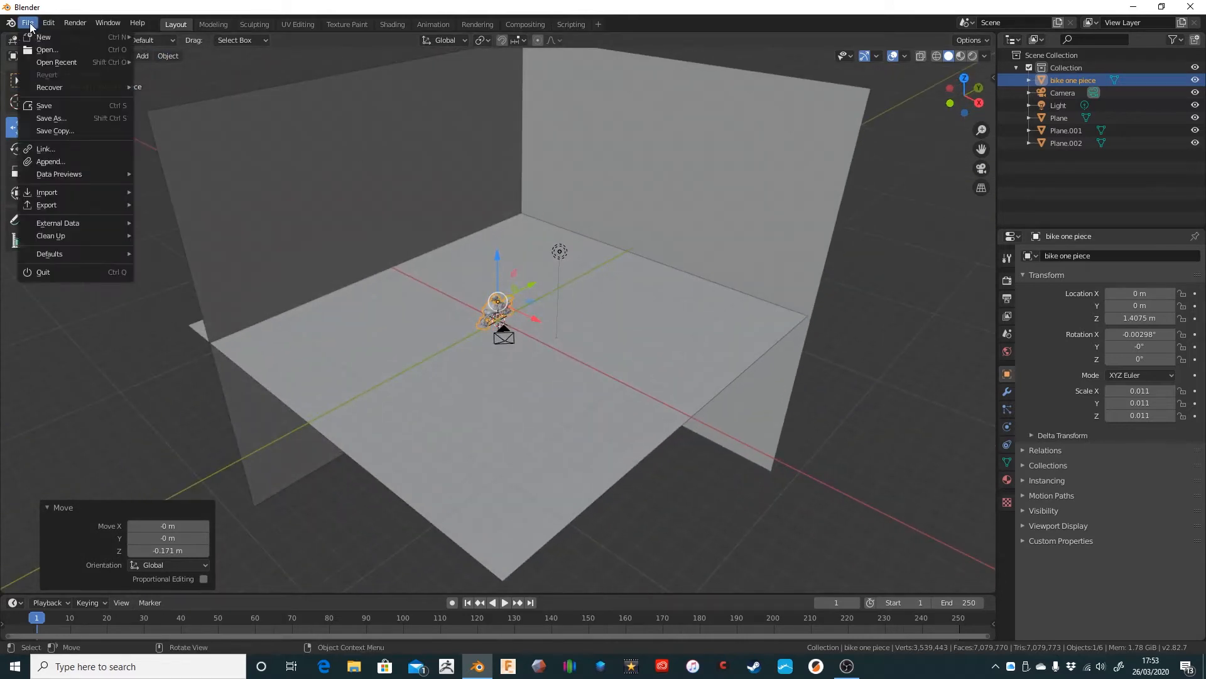
left_click(68, 119)
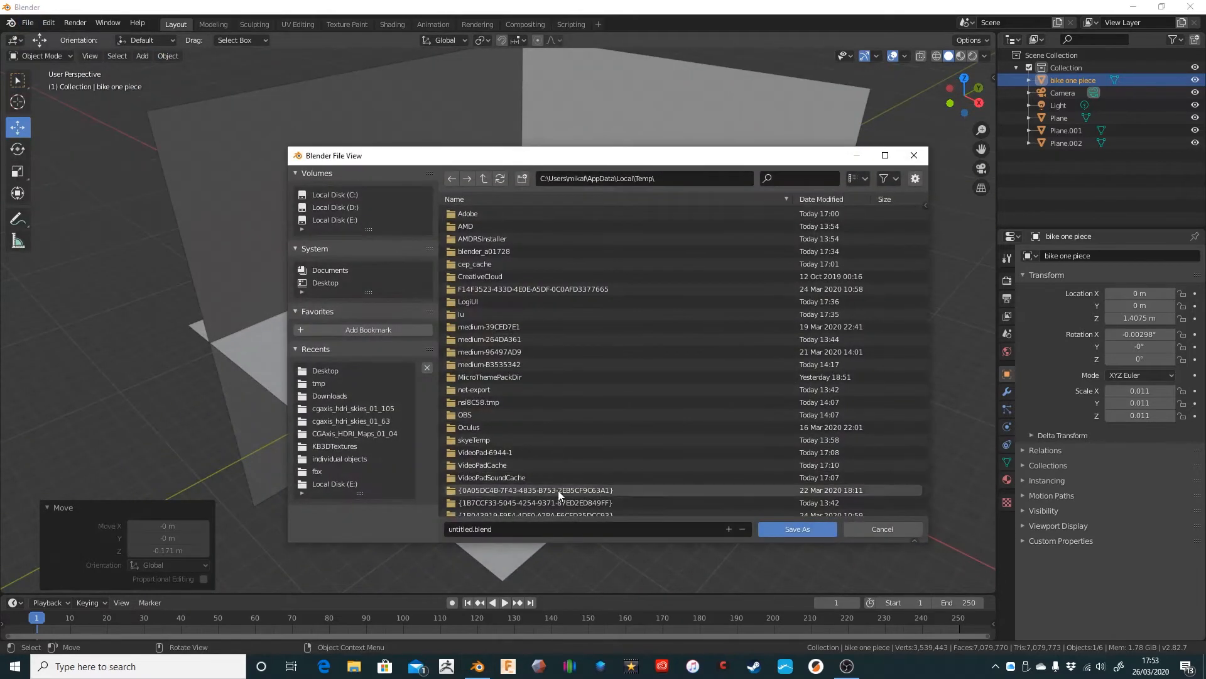
left_click(499, 529)
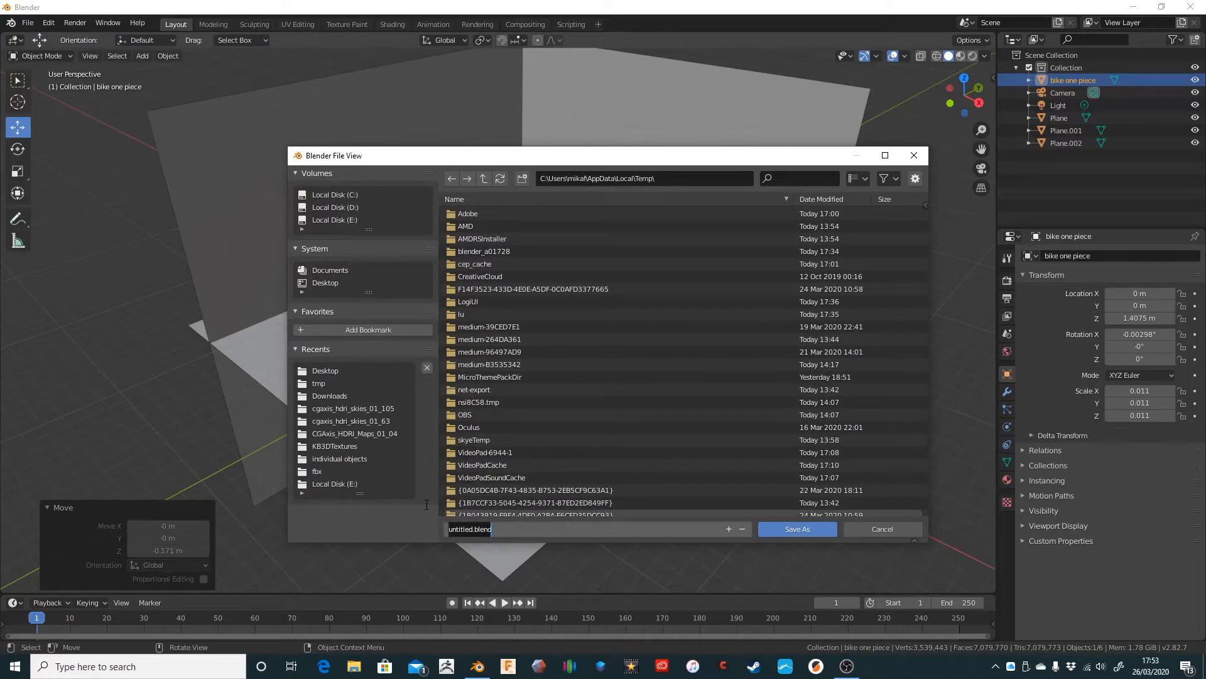
type("bike render scene")
left_click(326, 286)
left_click(326, 283)
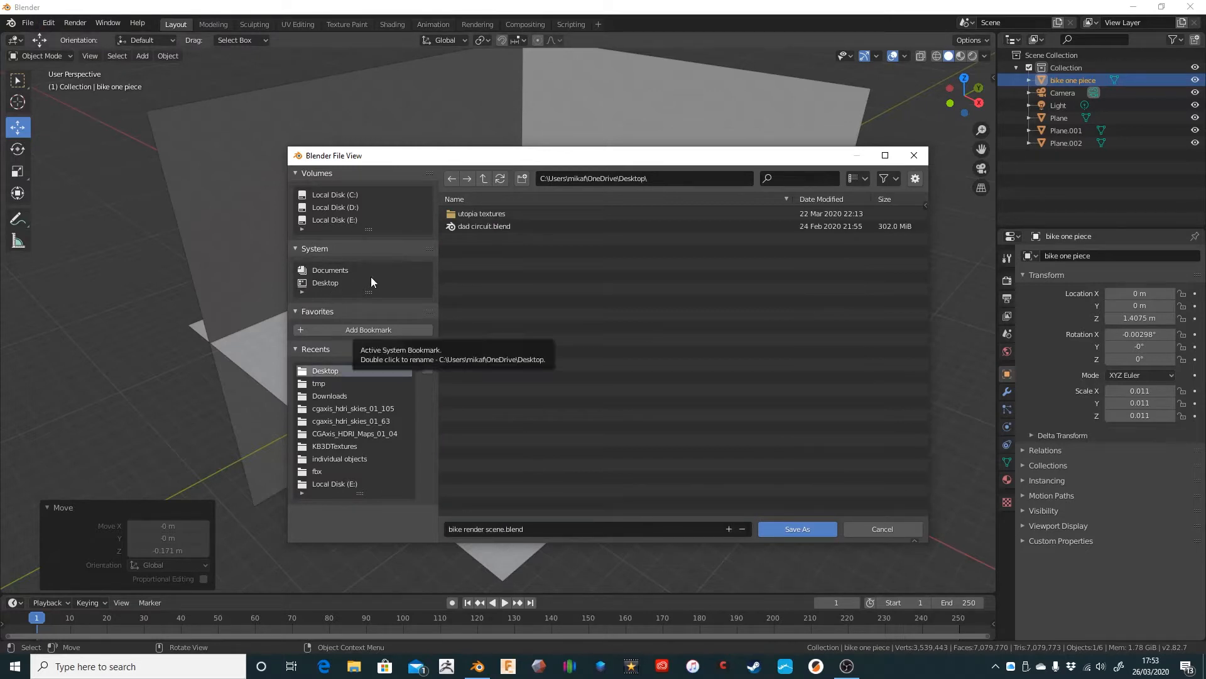
left_click(808, 531)
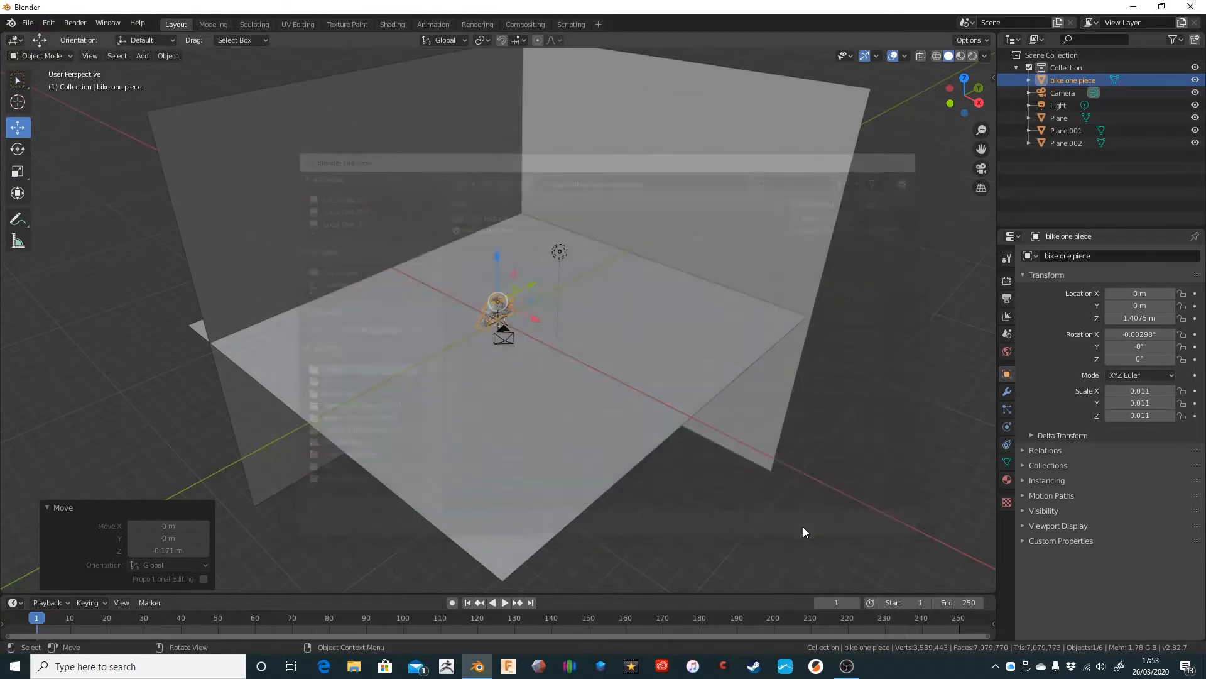
Look through the scene camera and turn on Lock Camera to View.
scroll(526, 363, "up", 3)
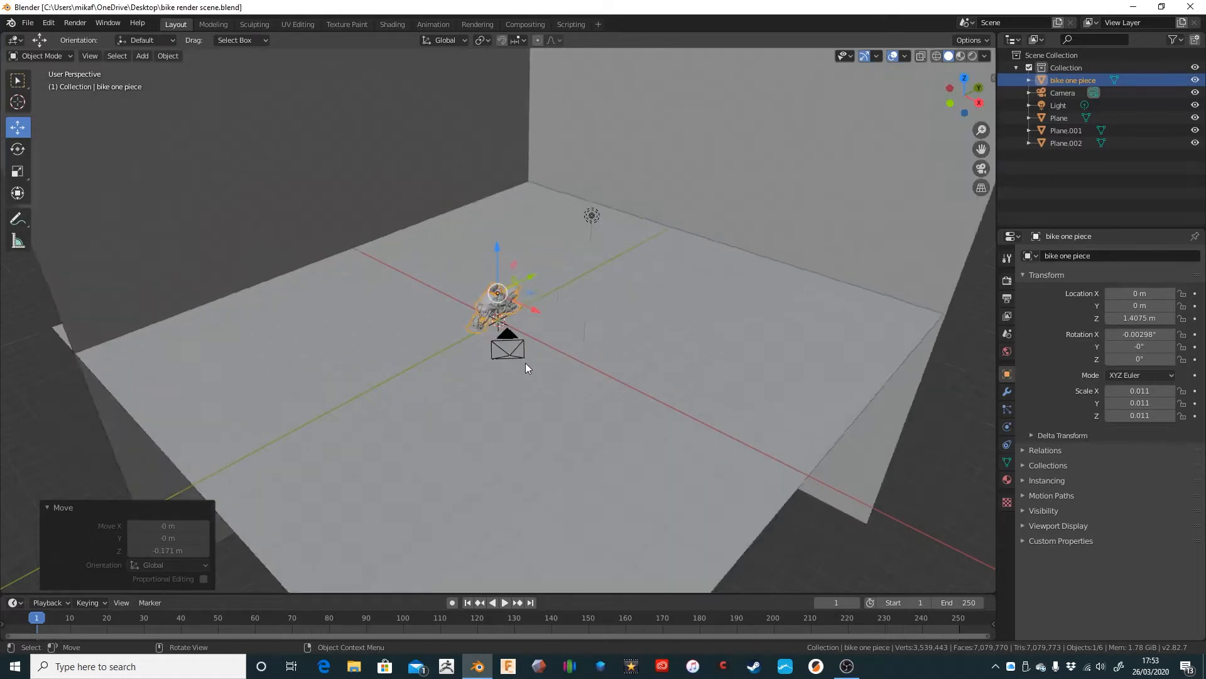
scroll(529, 364, "down", 1)
scroll(541, 352, "up", 2)
scroll(553, 340, "down", 1)
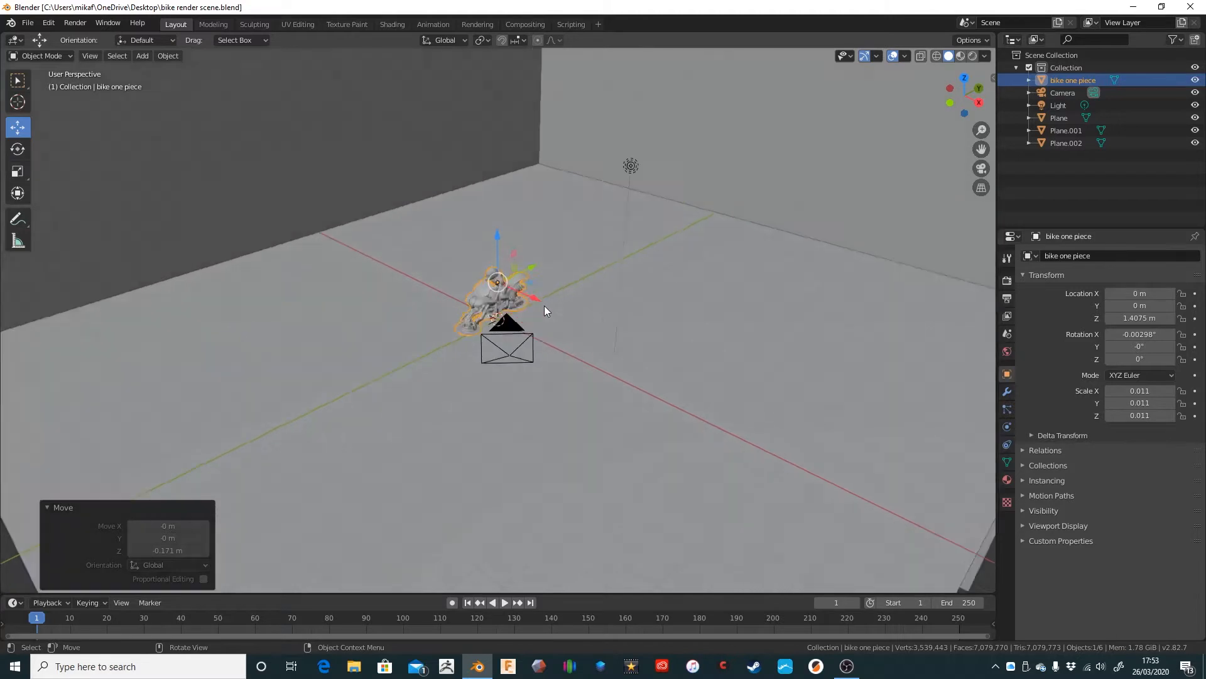
key("KP_0")
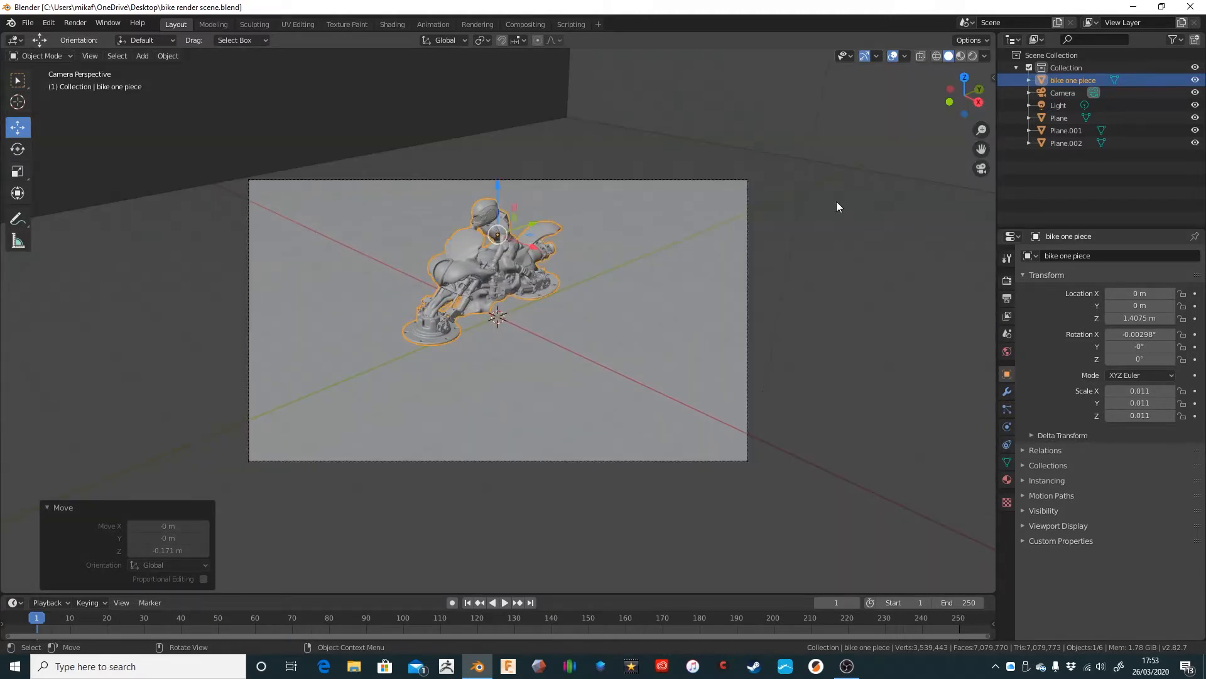
key("n")
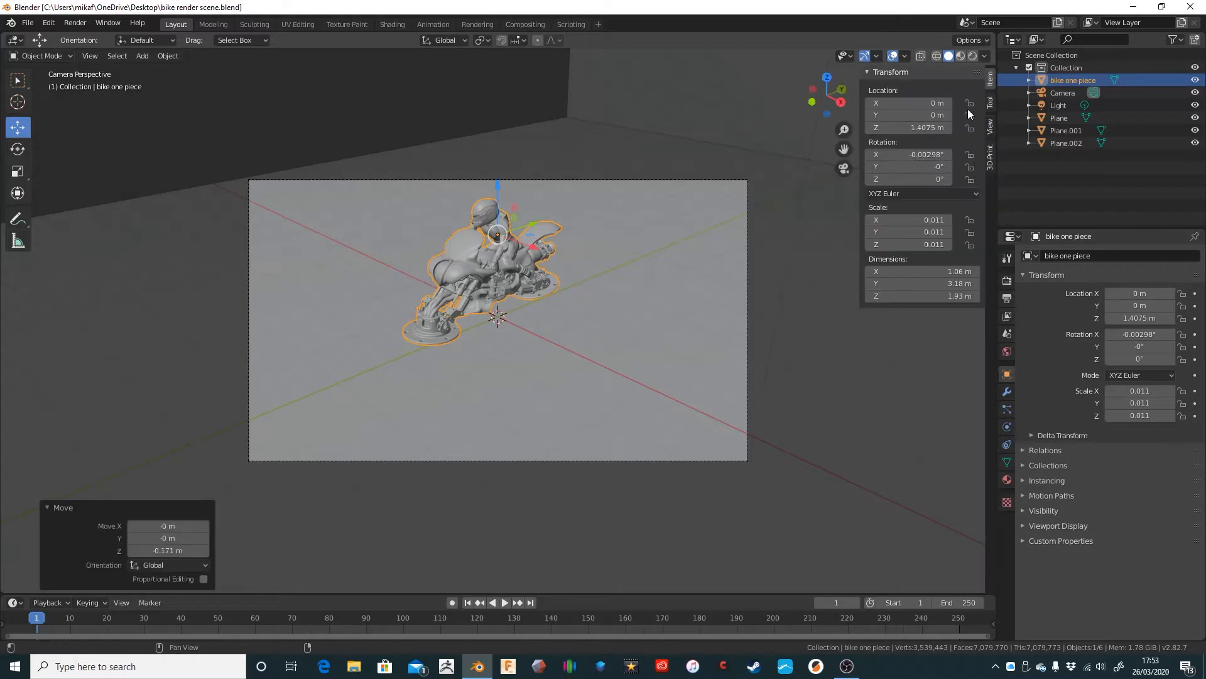
key("n")
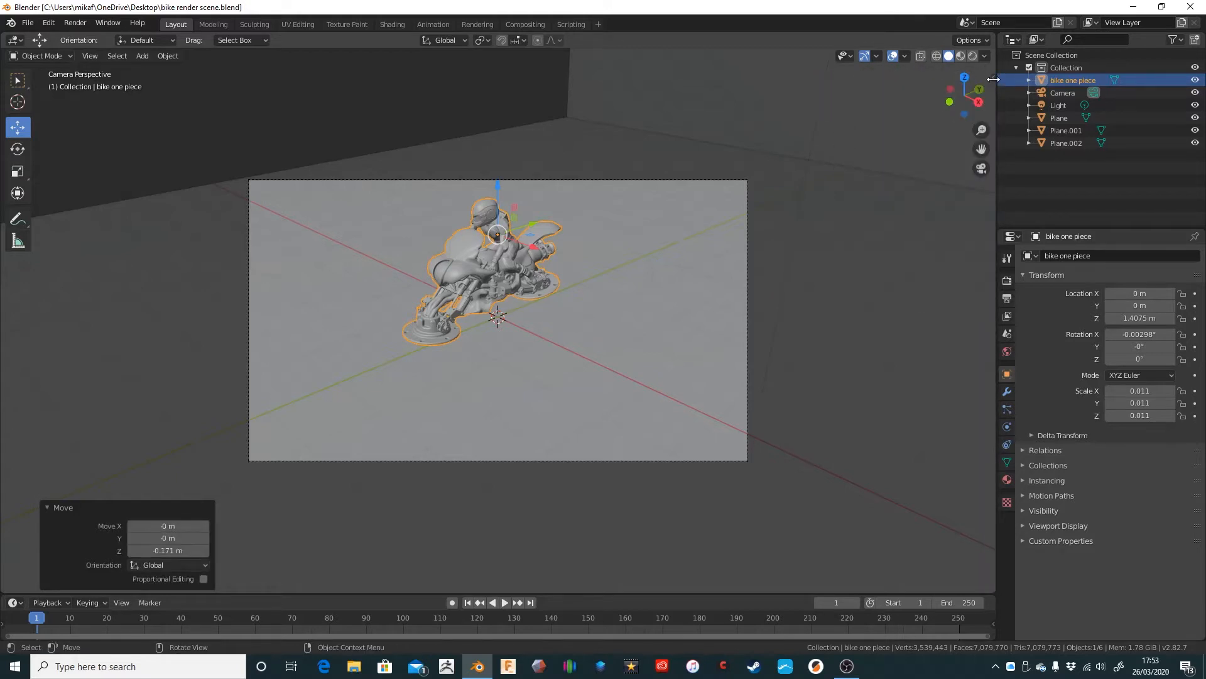
key("n")
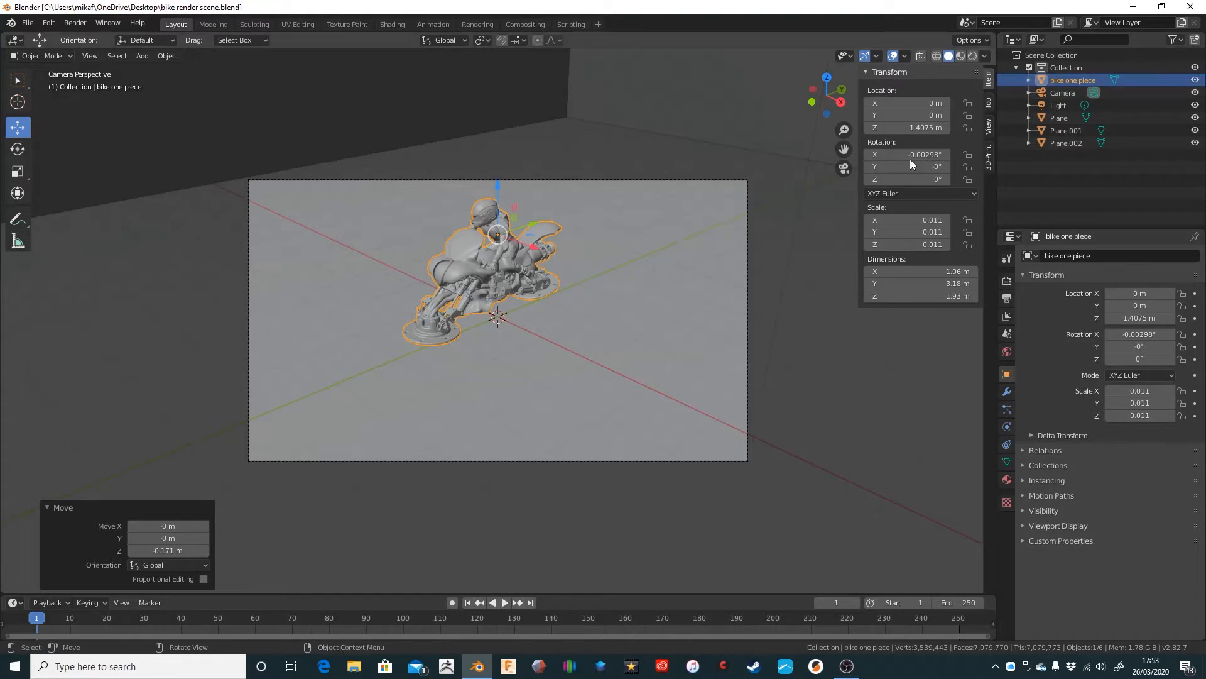
left_click(989, 128)
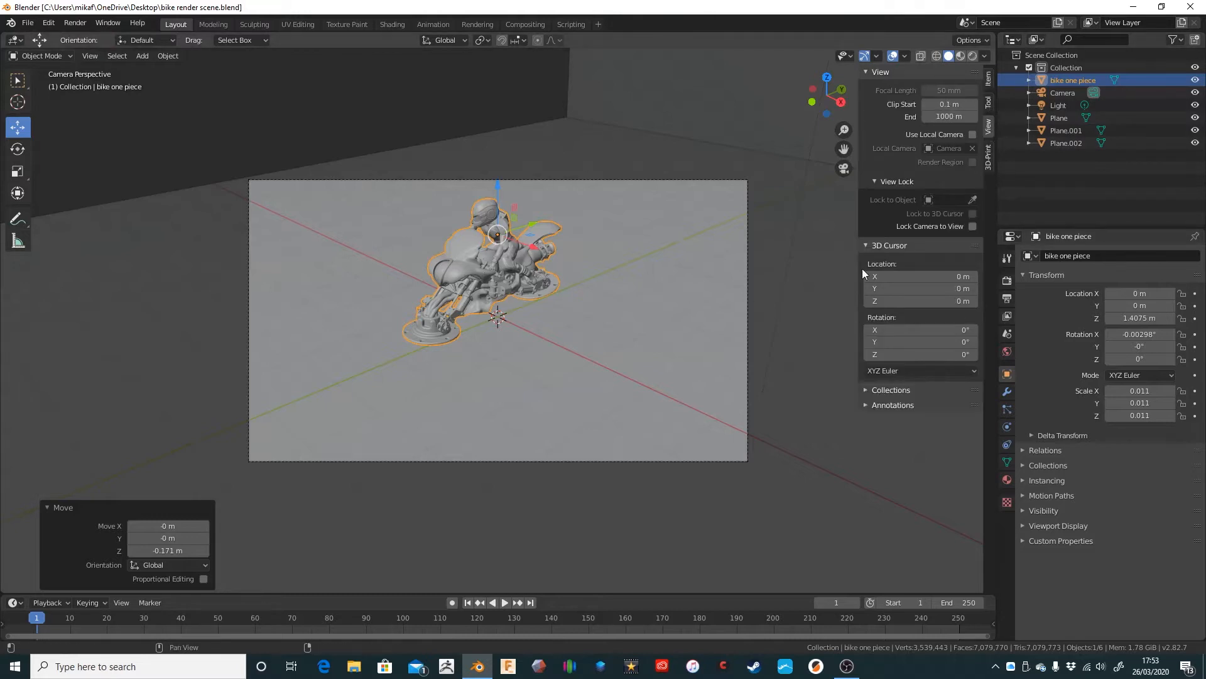
left_click(973, 226)
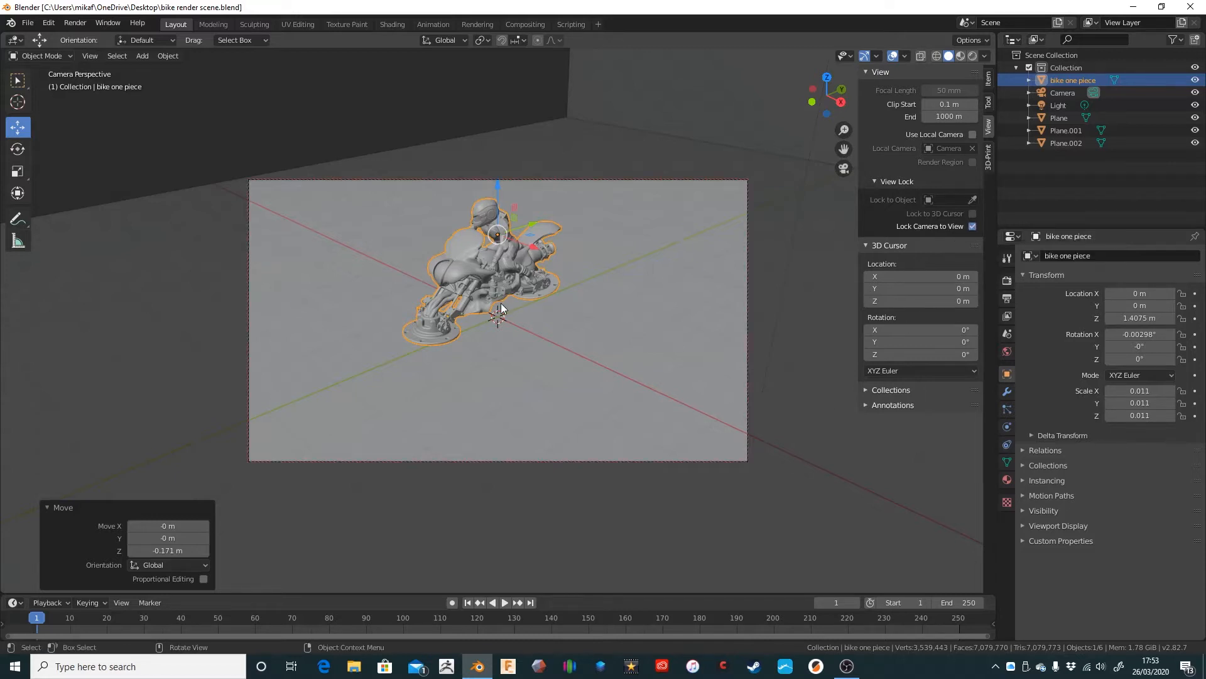
Reframe the locked camera on the bike and rider from a lower side angle, and turn off Lock Camera to View.
middle_click_drag(501, 307, 541, 282)
scroll(583, 283, "up", 1)
scroll(563, 295, "up", 1)
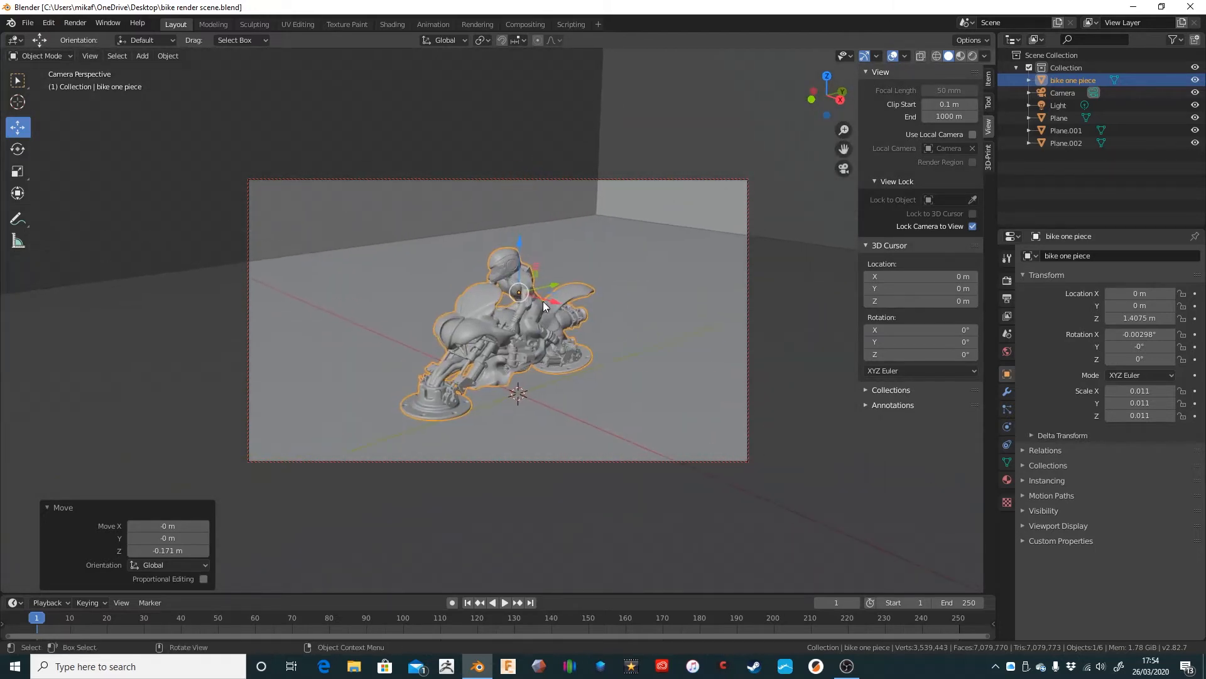
scroll(543, 302, "down", 4)
scroll(541, 304, "up", 4)
scroll(539, 309, "down", 5)
scroll(540, 311, "up", 5)
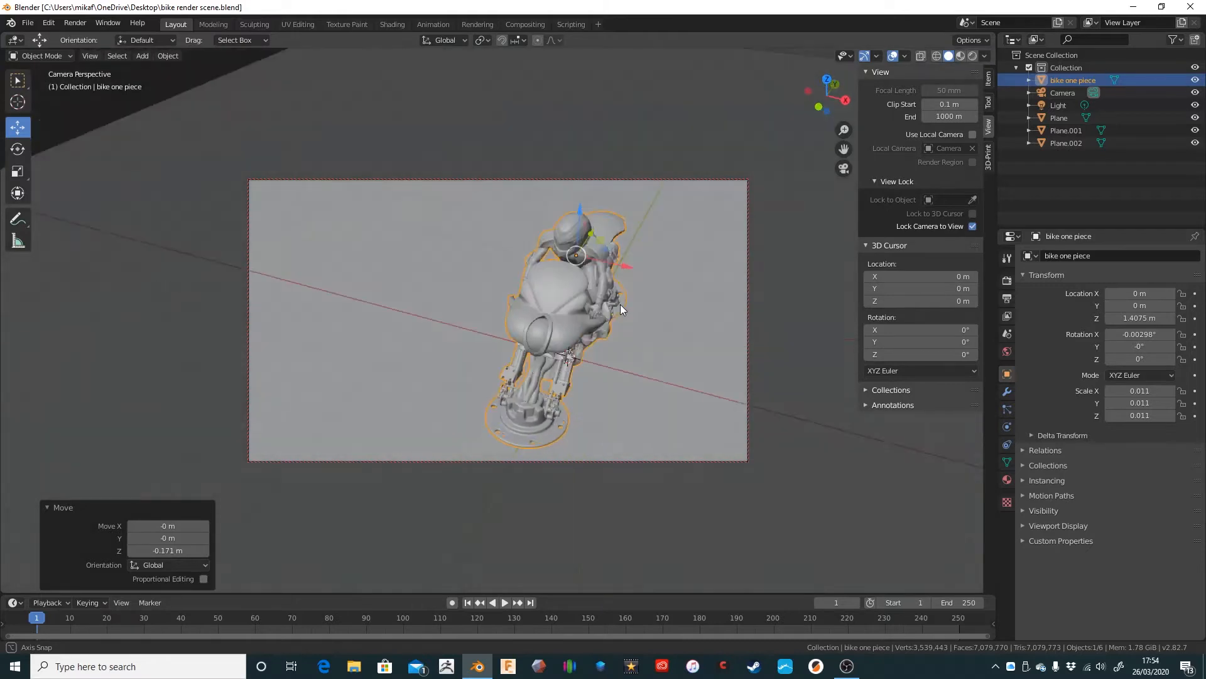
scroll(593, 277, "down", 5)
scroll(597, 280, "up", 5)
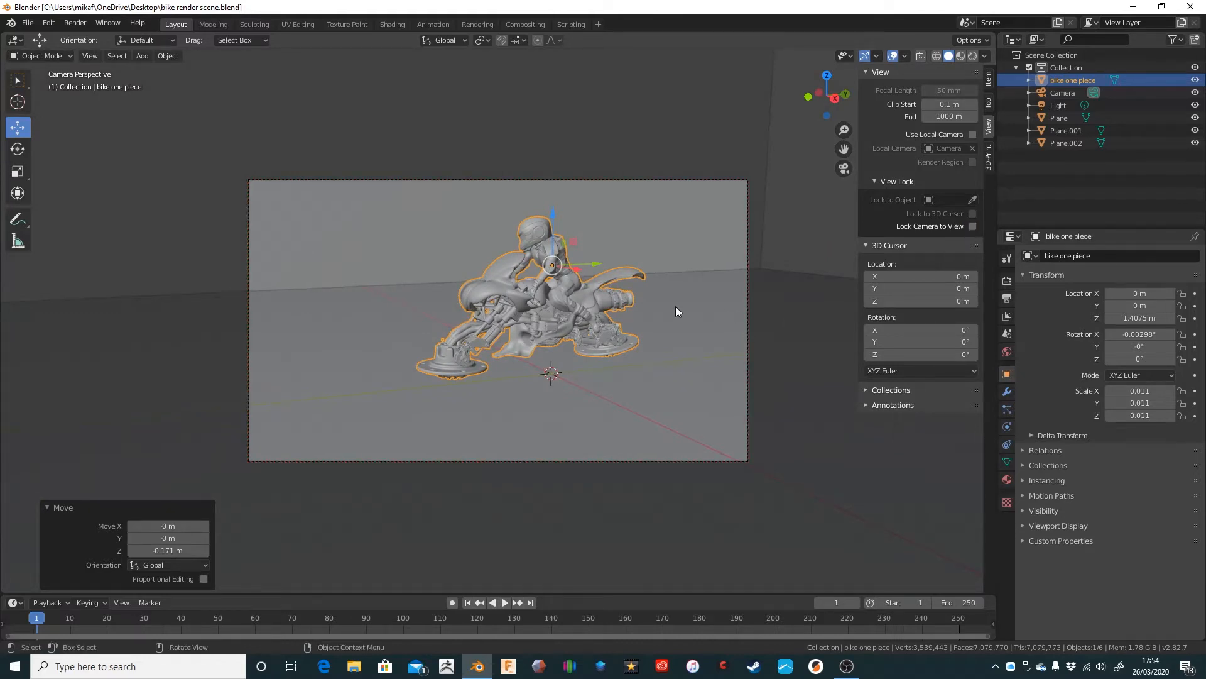
Examine how zooming and orbiting behave in the camera view with Lock Camera to View off.
scroll(676, 310, "up", 3)
scroll(678, 310, "down", 5)
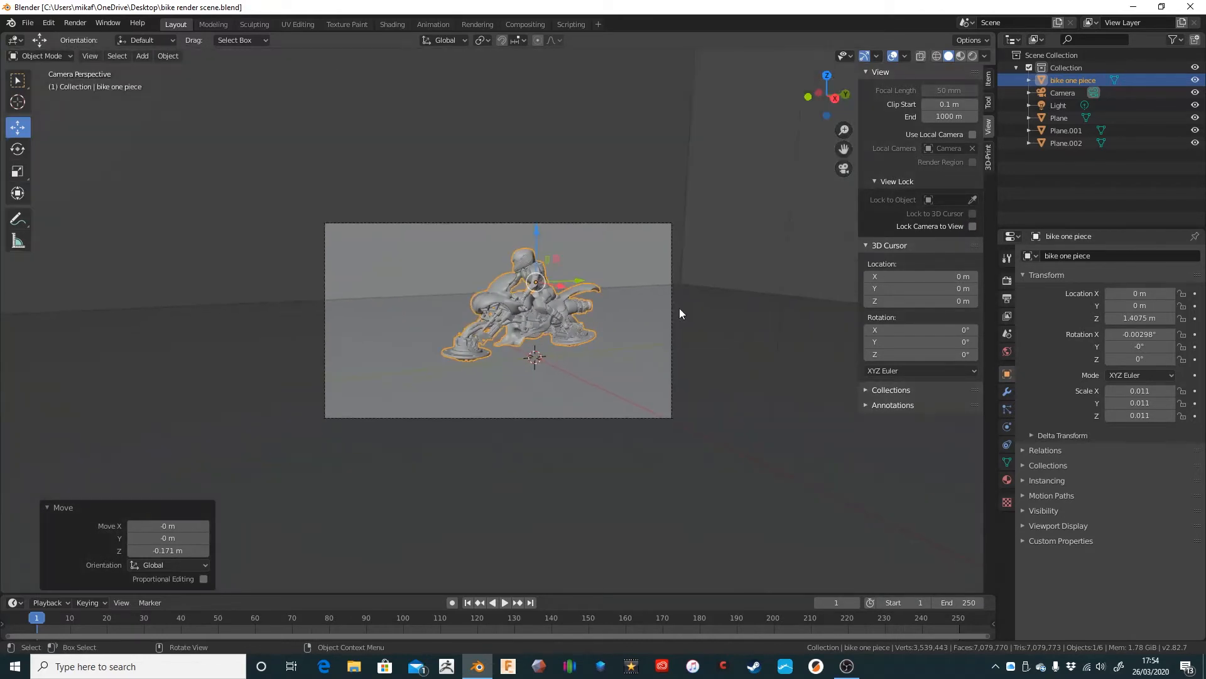
scroll(680, 313, "up", 3)
scroll(680, 313, "down", 2)
scroll(680, 313, "up", 1)
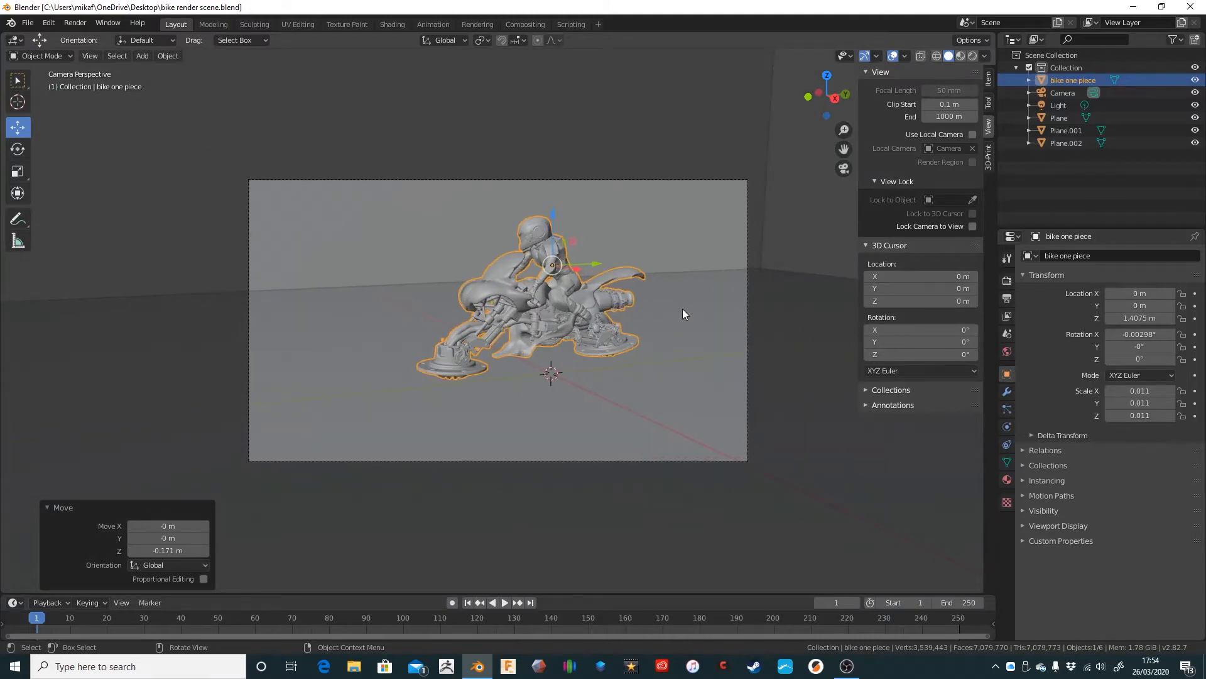
mouse_move(685, 310)
middle_mouse_down()
mouse_move(722, 311)
mouse_move(652, 310)
mouse_move(692, 304)
mouse_move(700, 315)
mouse_move(684, 313)
mouse_move(706, 322)
mouse_move(699, 304)
mouse_move(667, 312)
mouse_move(681, 312)
middle_mouse_up()
scroll(680, 309, "up", 2)
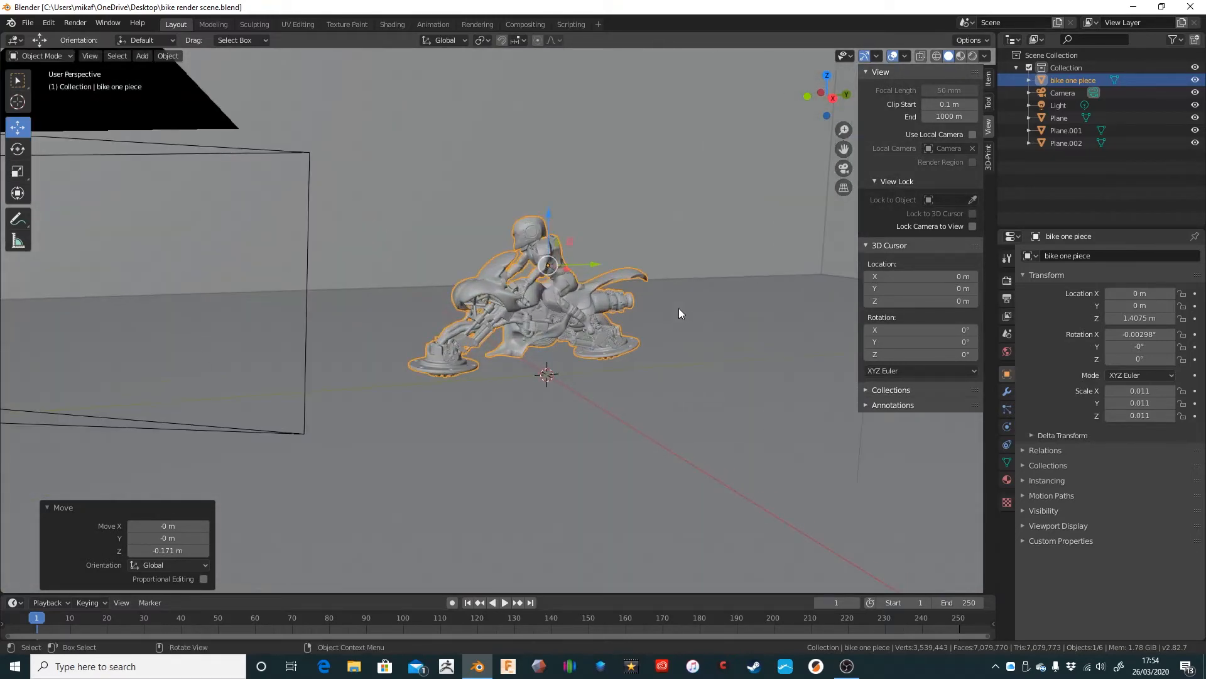
key("KP_0")
middle_click_drag(678, 306, 537, 292)
key("KP_0")
Turn Lock Camera to View back on and bring the camera closer so the whole bike and rider fill more of the frame.
left_click(973, 226)
scroll(536, 293, "up", 3)
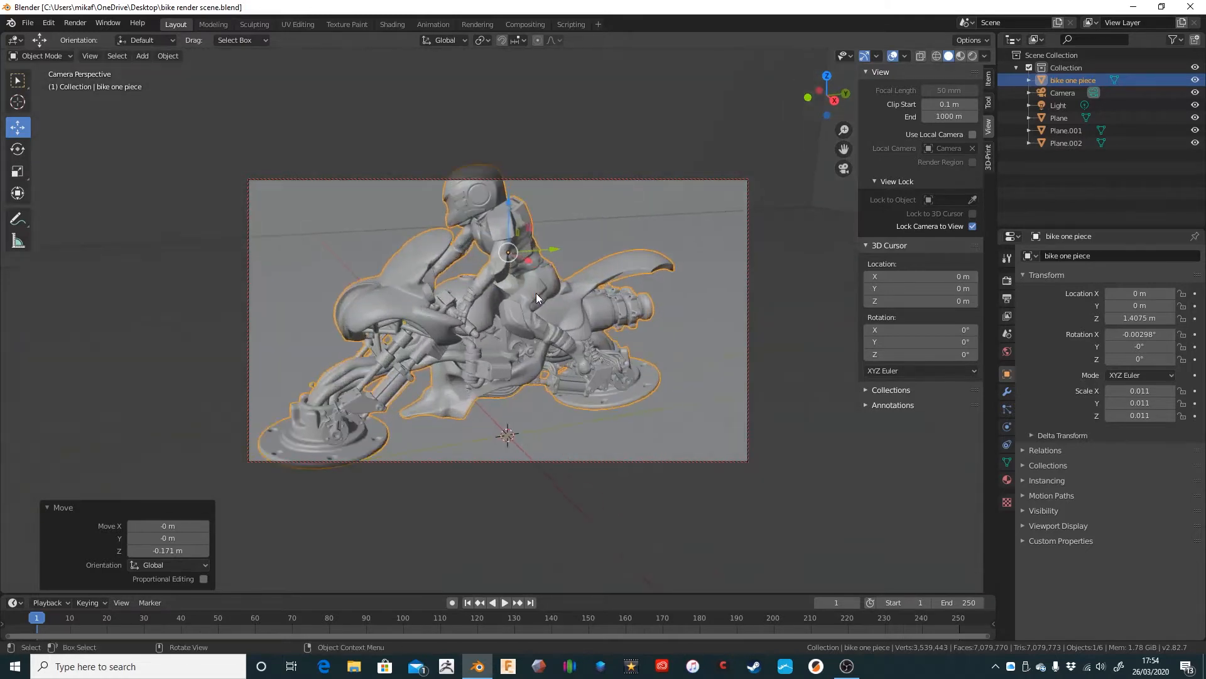
scroll(536, 291, "down", 1)
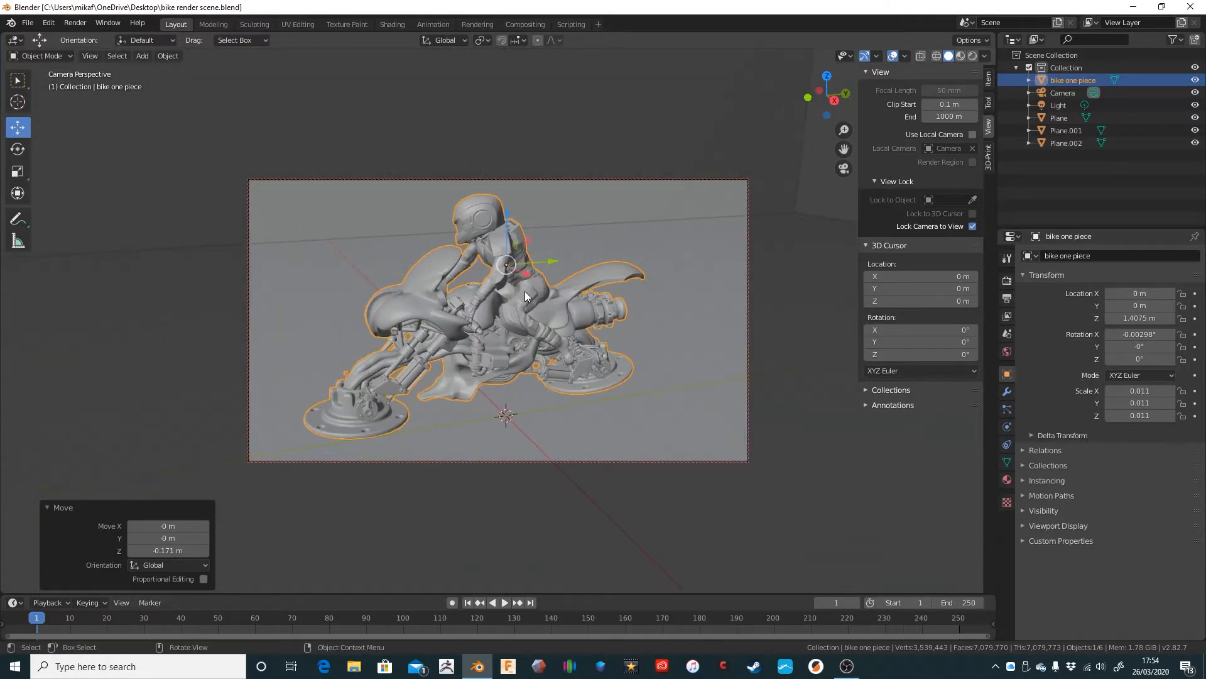
scroll(543, 309, "down", 2)
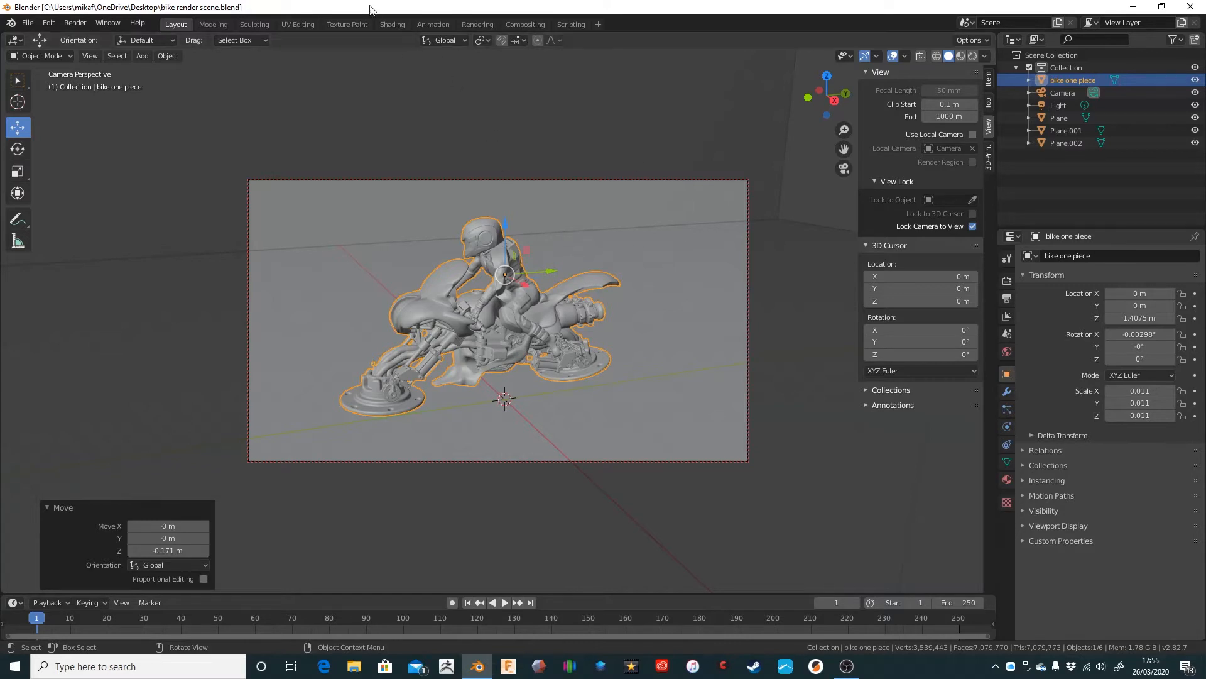
Switch to the Shading workspace and show the bike scene in solid shading from a low side angle.
left_click(390, 24)
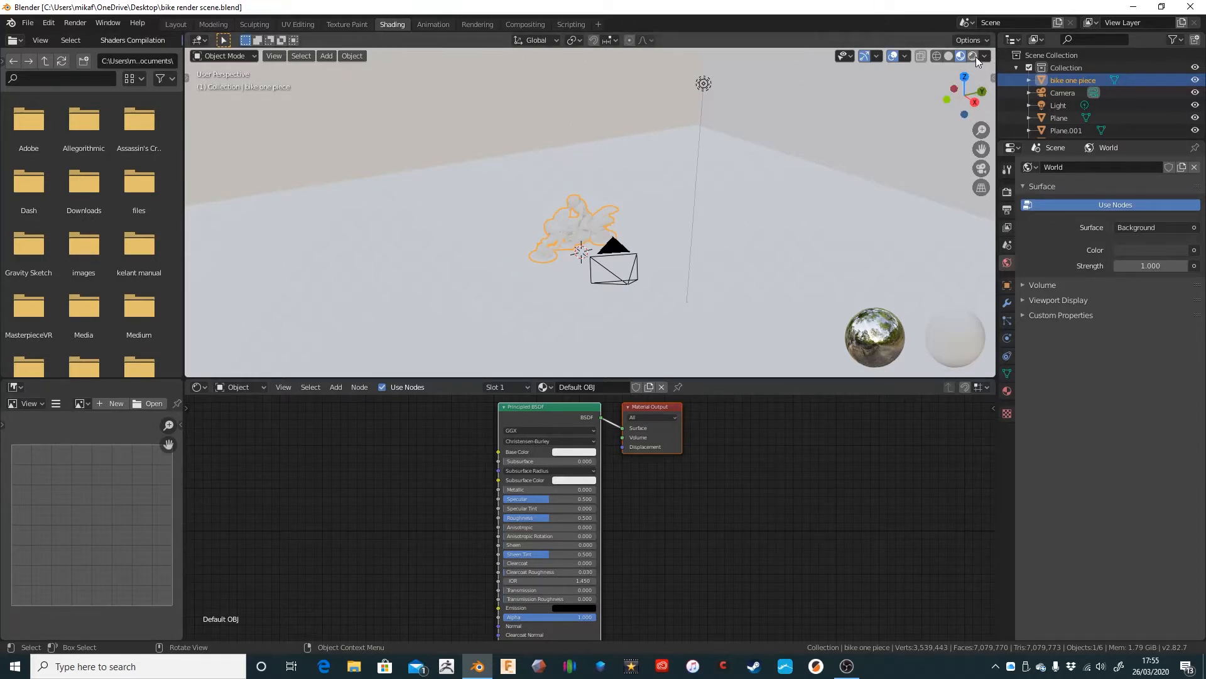
left_click(943, 55)
scroll(691, 255, "up", 5)
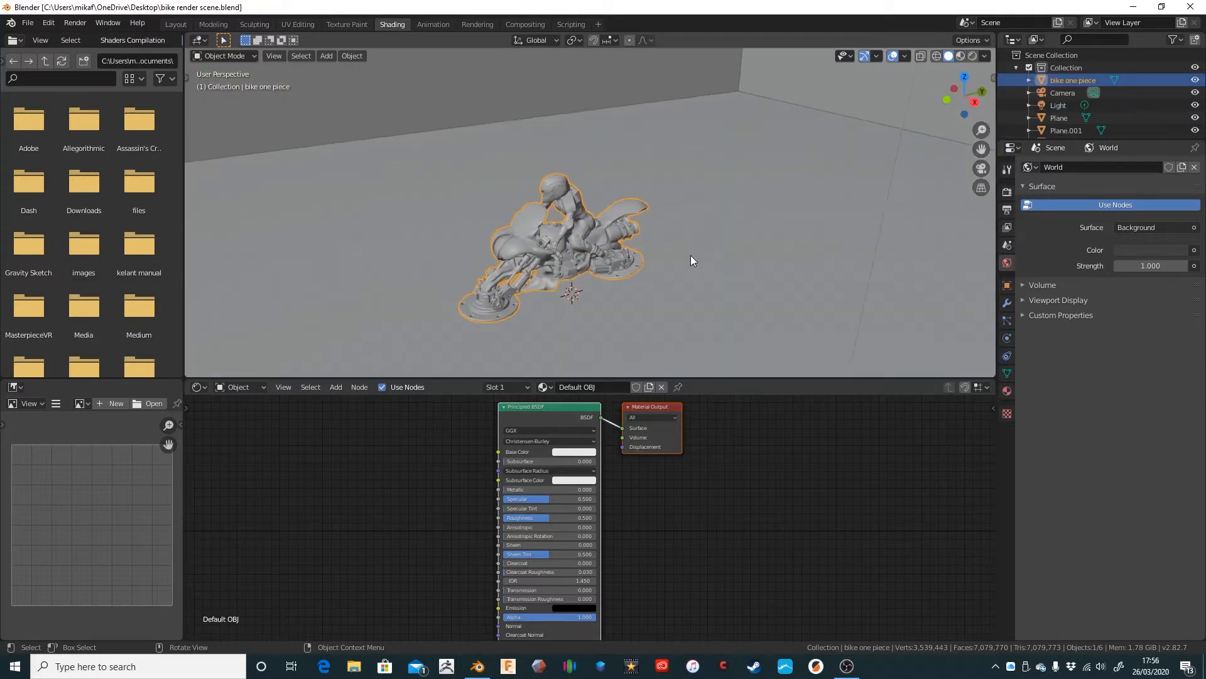
middle_click_drag(775, 283, 793, 239)
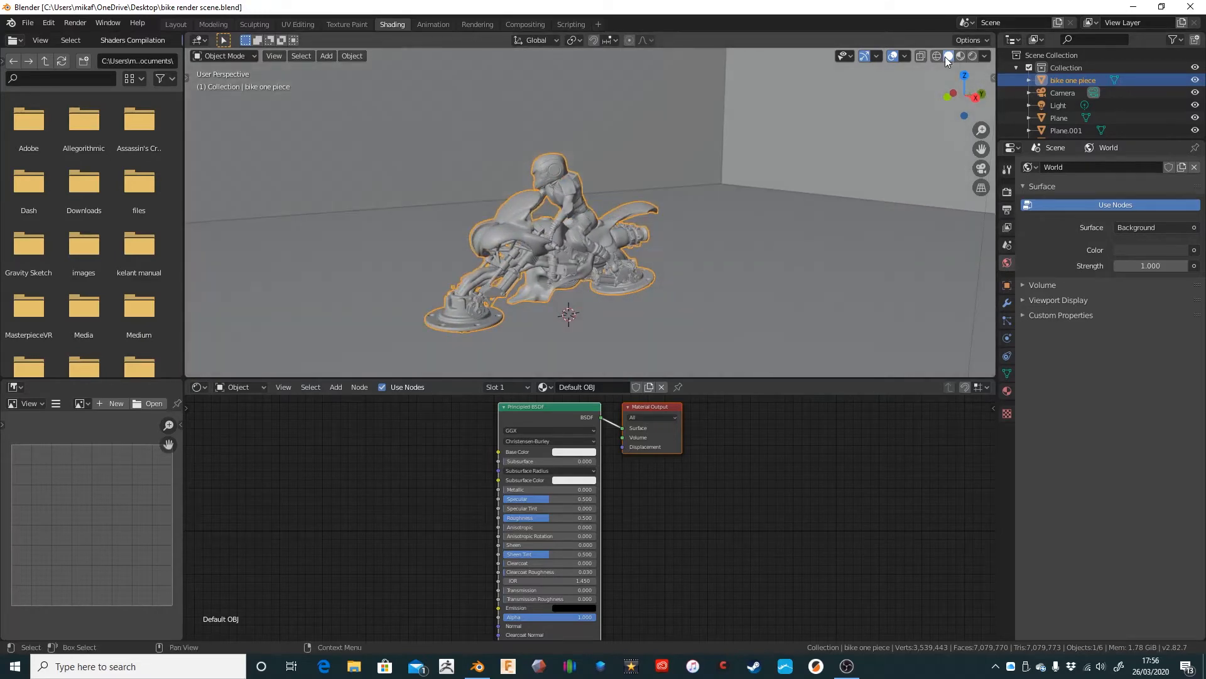
mouse_move(678, 216)
middle_mouse_down()
mouse_move(768, 224)
mouse_move(790, 201)
mouse_move(775, 230)
mouse_move(654, 211)
mouse_move(675, 206)
mouse_move(685, 224)
mouse_move(683, 212)
middle_mouse_up()
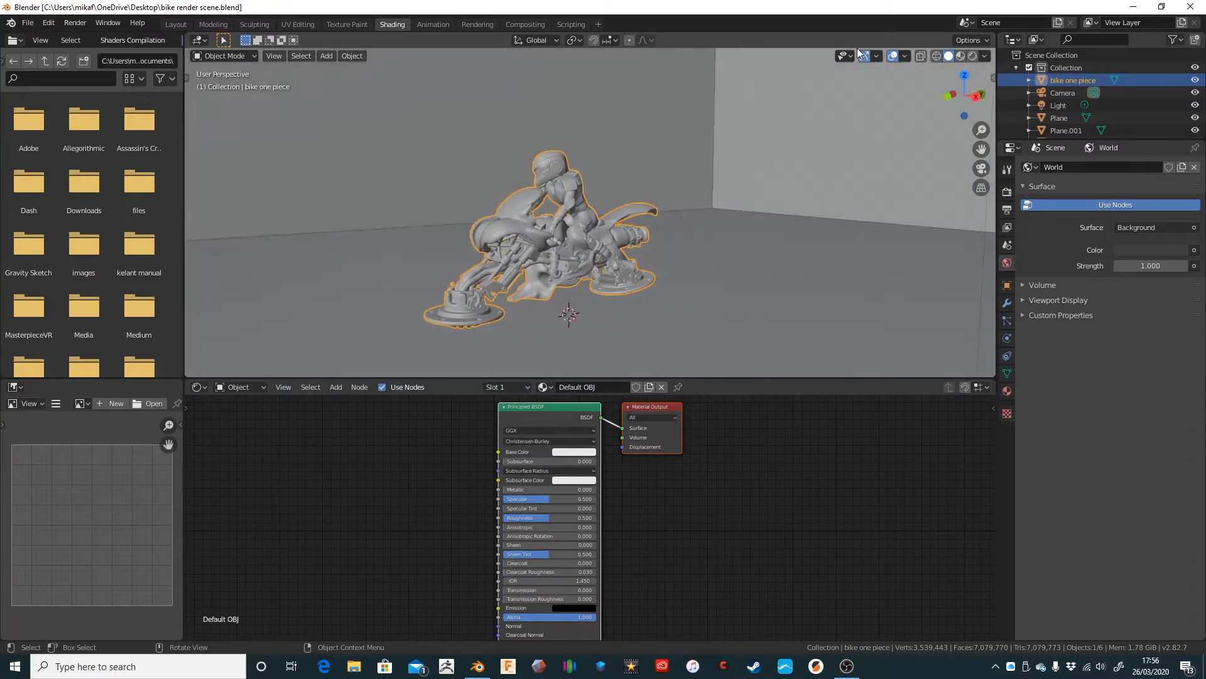
Check the scene in material preview and set the viewport to rendered shading to judge the lighting and shadows.
left_click(961, 56)
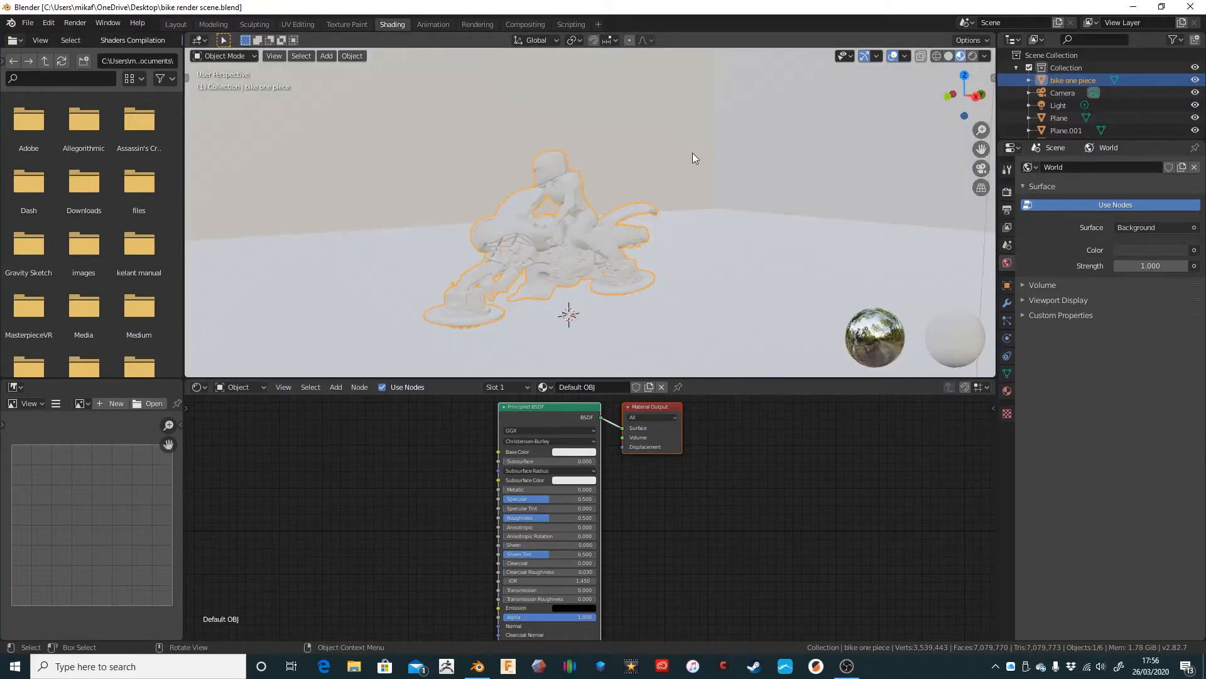
mouse_move(693, 153)
middle_mouse_down()
mouse_move(703, 186)
mouse_move(692, 163)
mouse_move(703, 158)
mouse_move(692, 169)
middle_mouse_up()
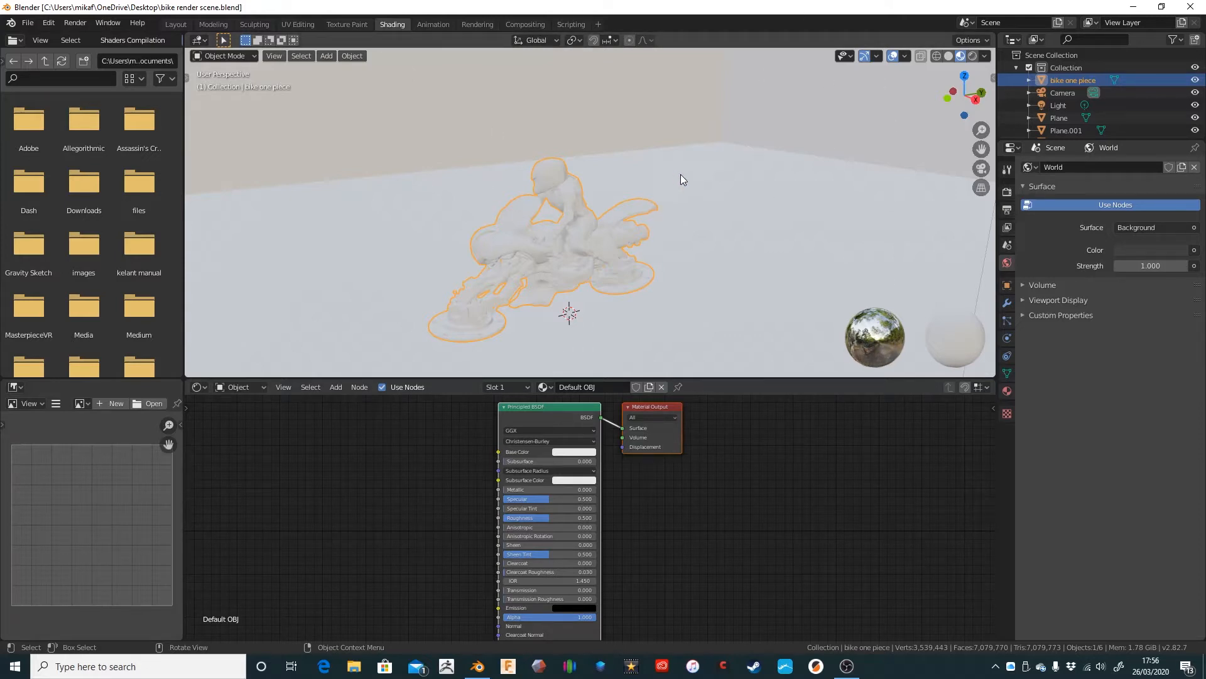
left_click(969, 57)
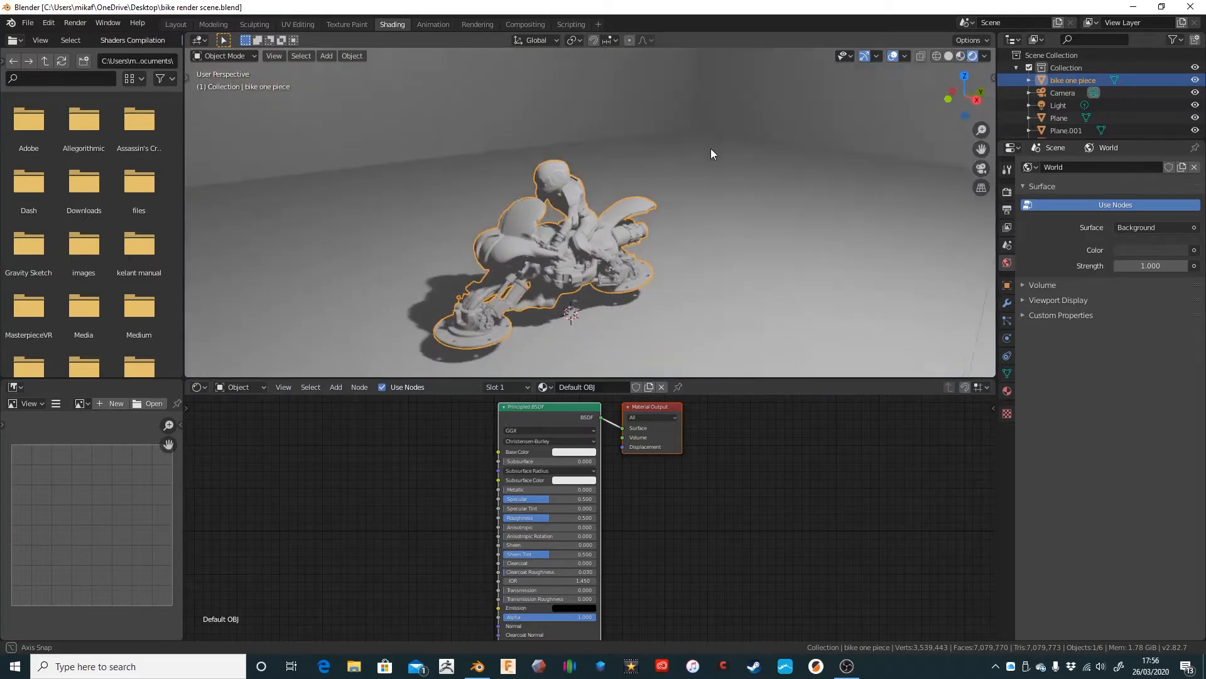
middle_click_drag(711, 149, 678, 138)
middle_click_drag(705, 196, 653, 230)
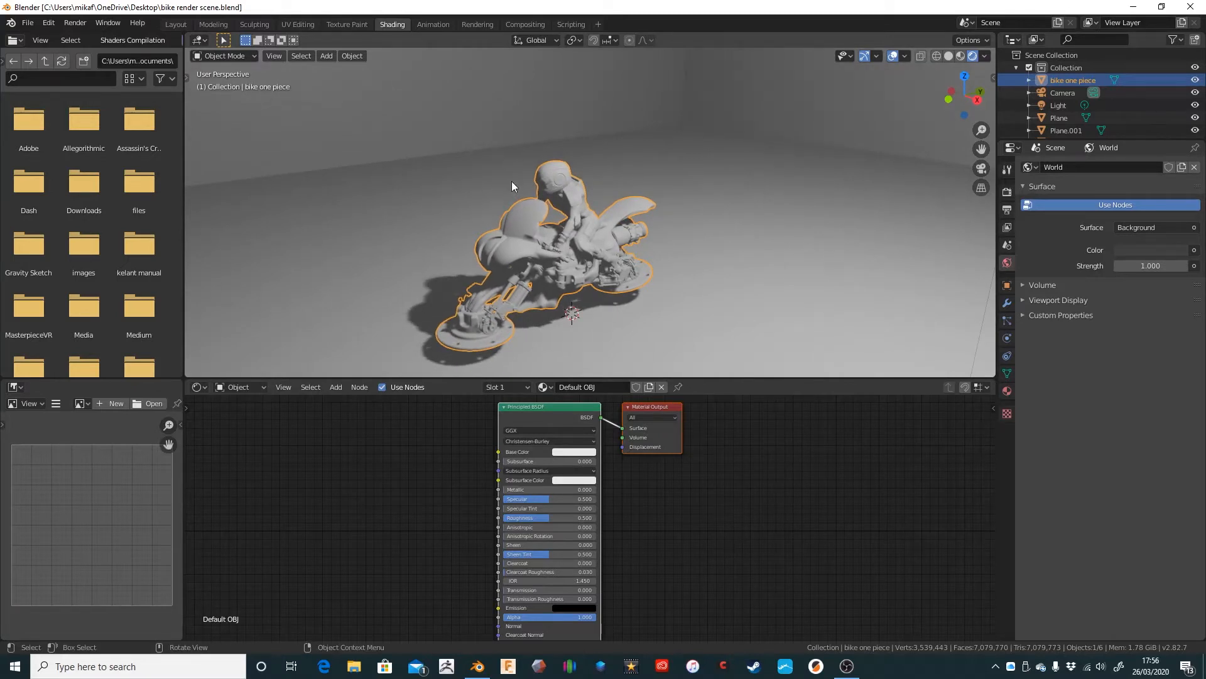
Create a new material for the floor plane and set its base color to pure white with a value of 1.000.
left_click(748, 194)
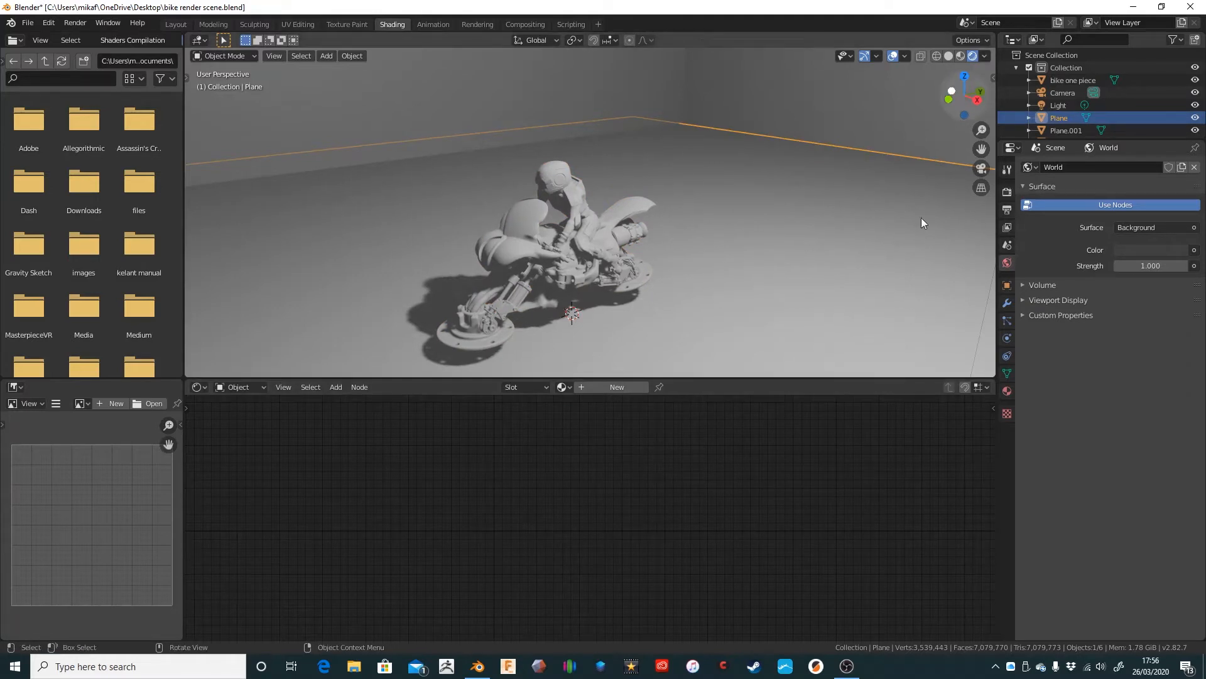
left_click(585, 387)
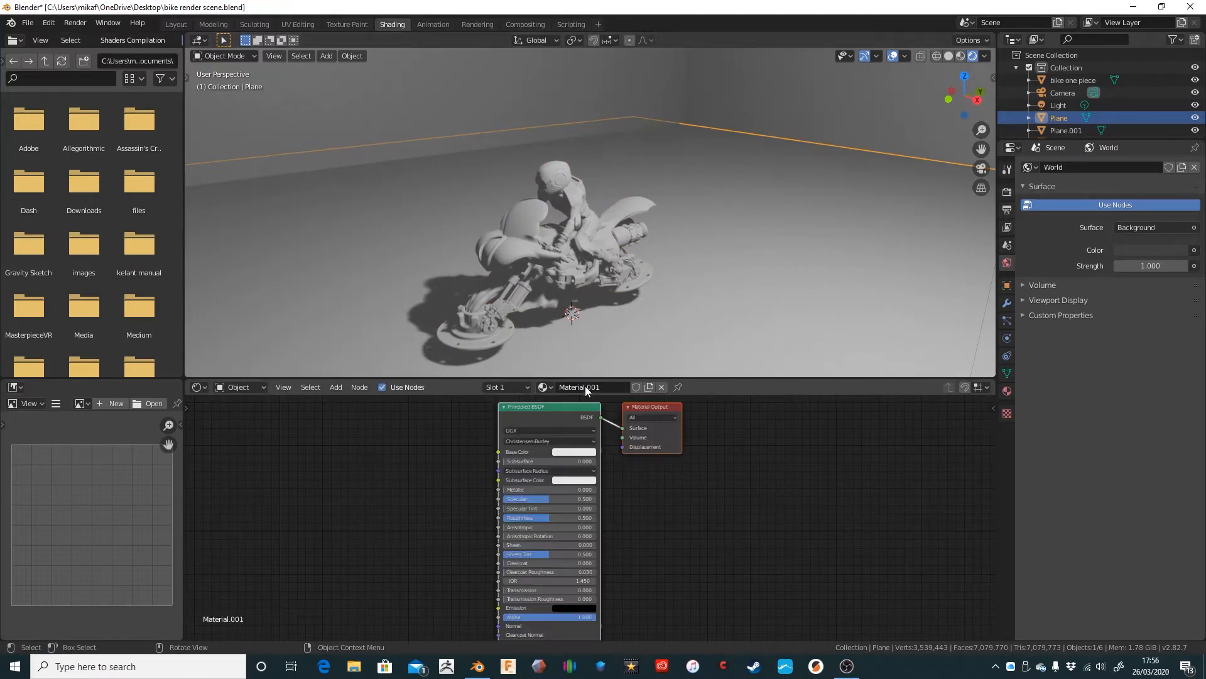
left_click(575, 453)
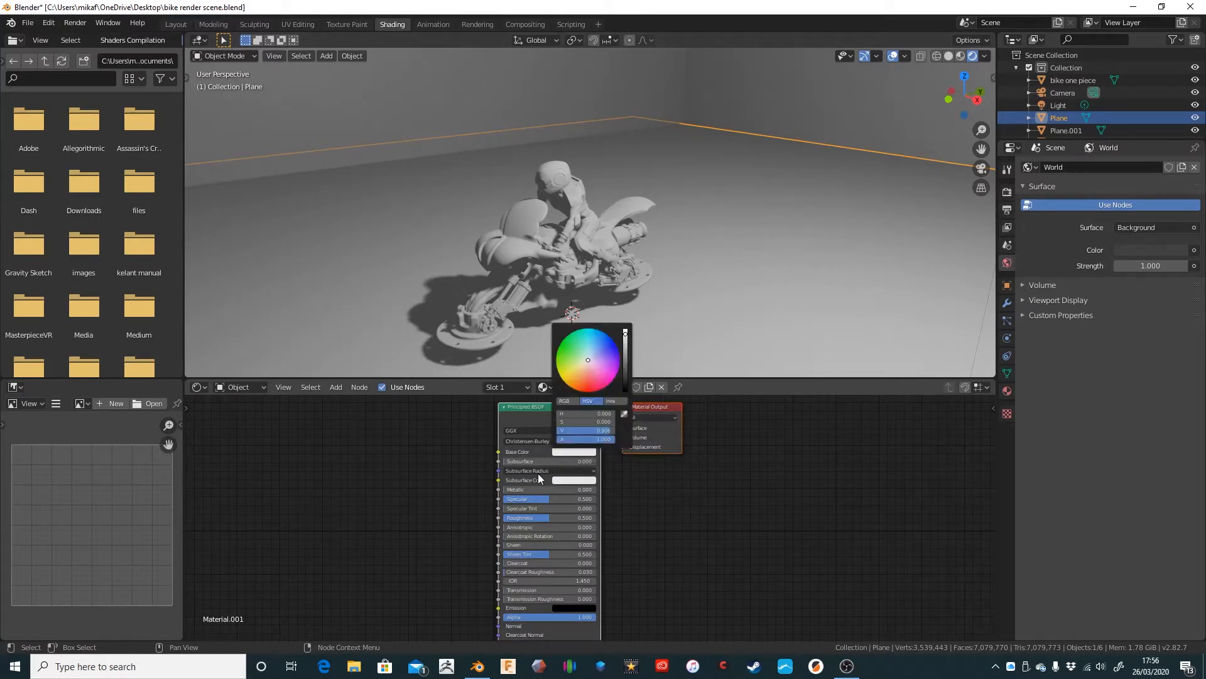
left_click(570, 451)
mouse_move(625, 333)
left_mouse_down()
mouse_move(625, 358)
mouse_move(625, 326)
left_mouse_up()
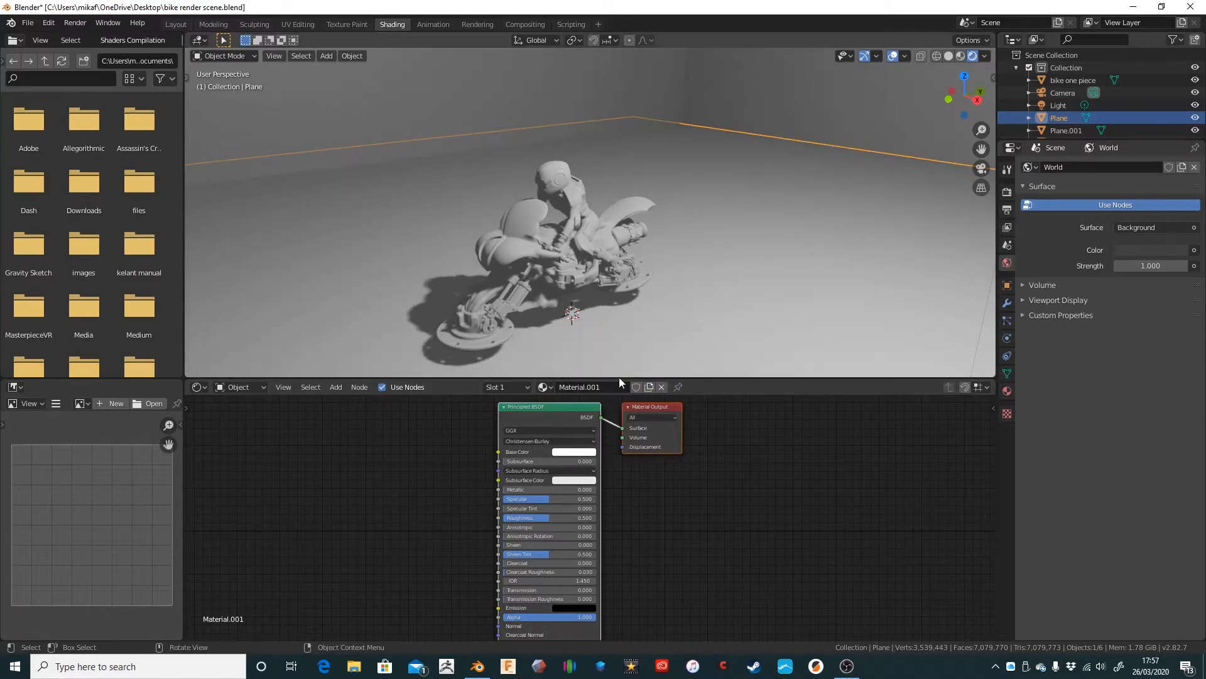
Assign the floor's existing Material.001 to both wall planes.
left_click(743, 90)
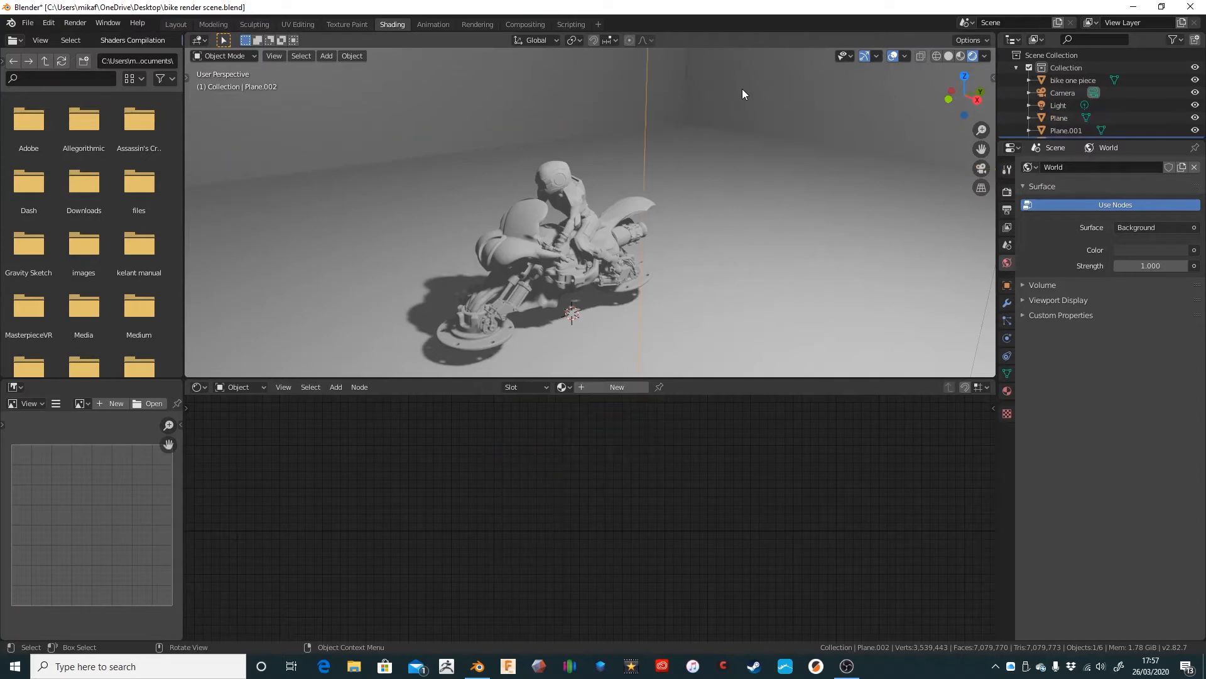
left_click(565, 386)
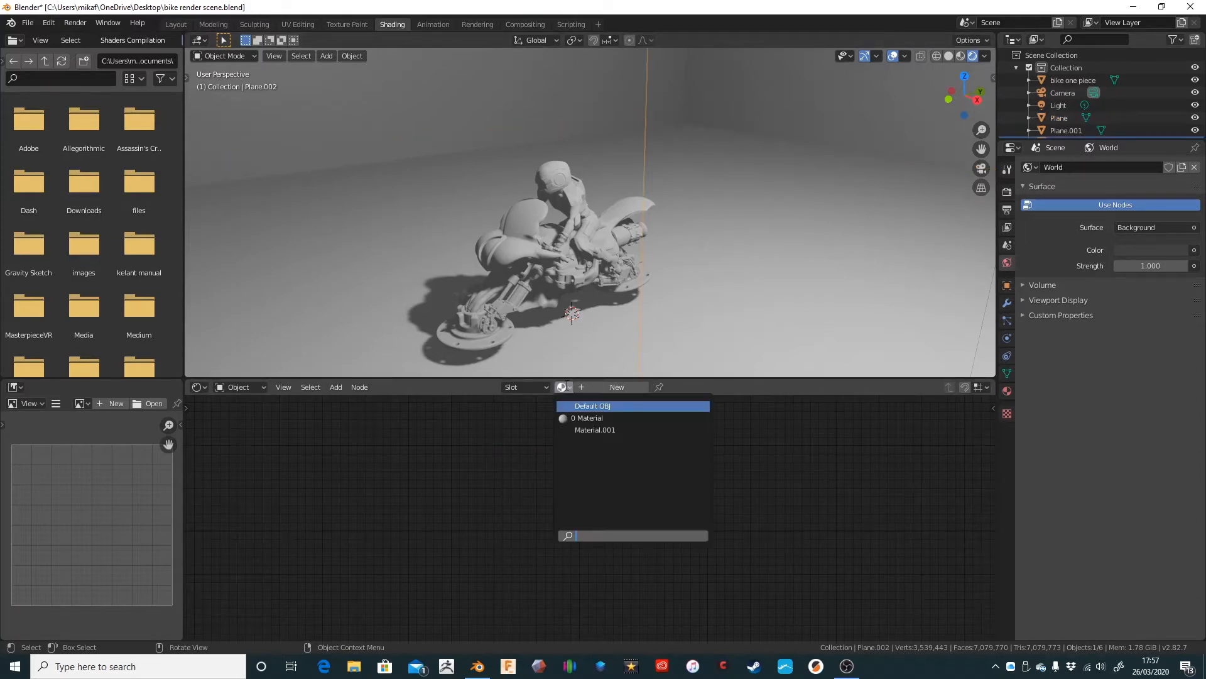
left_click(585, 429)
left_click(390, 96)
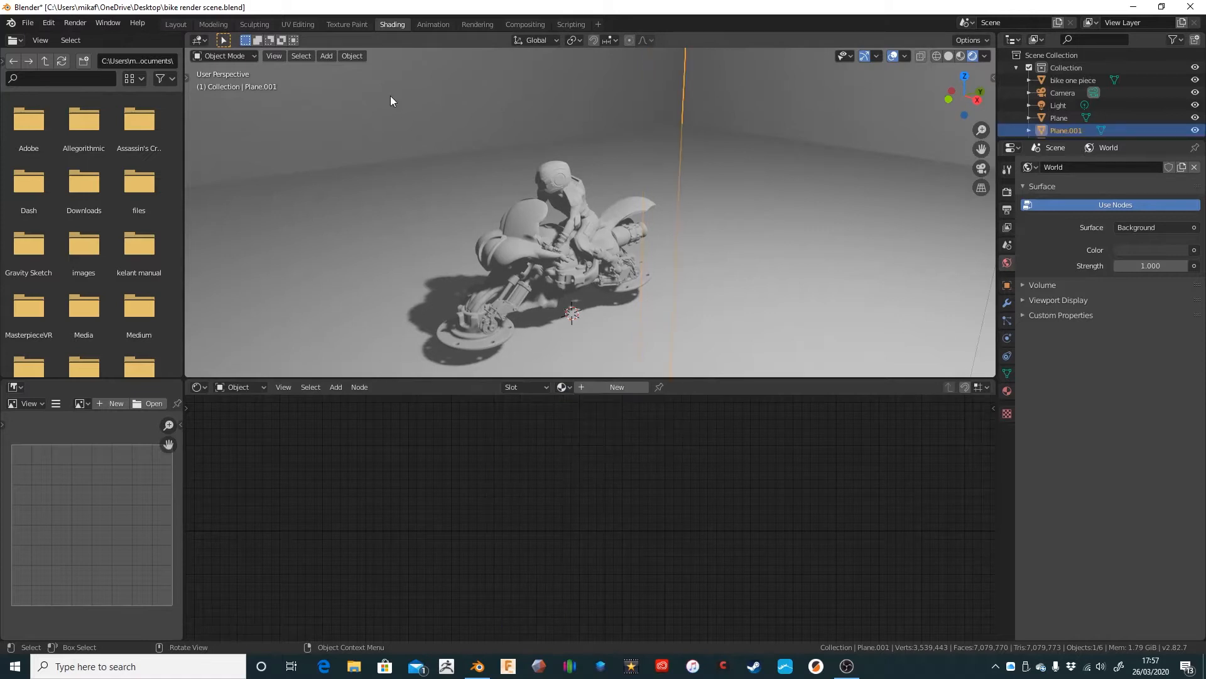
left_click(573, 386)
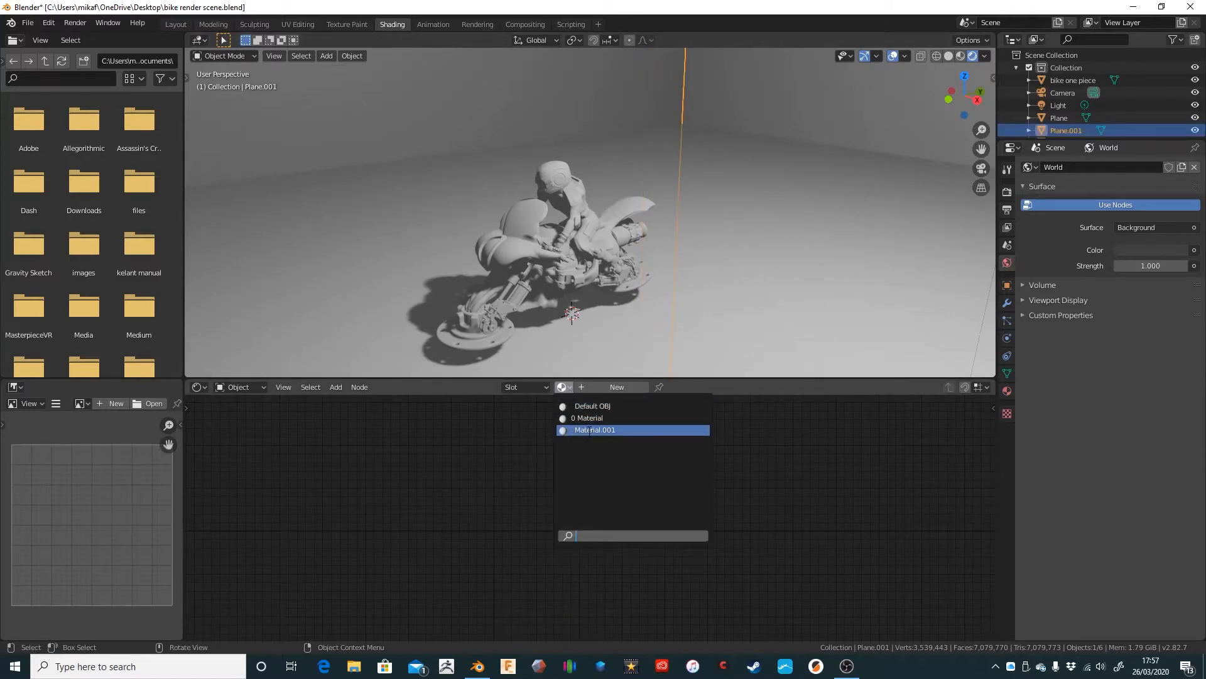
left_click(590, 431)
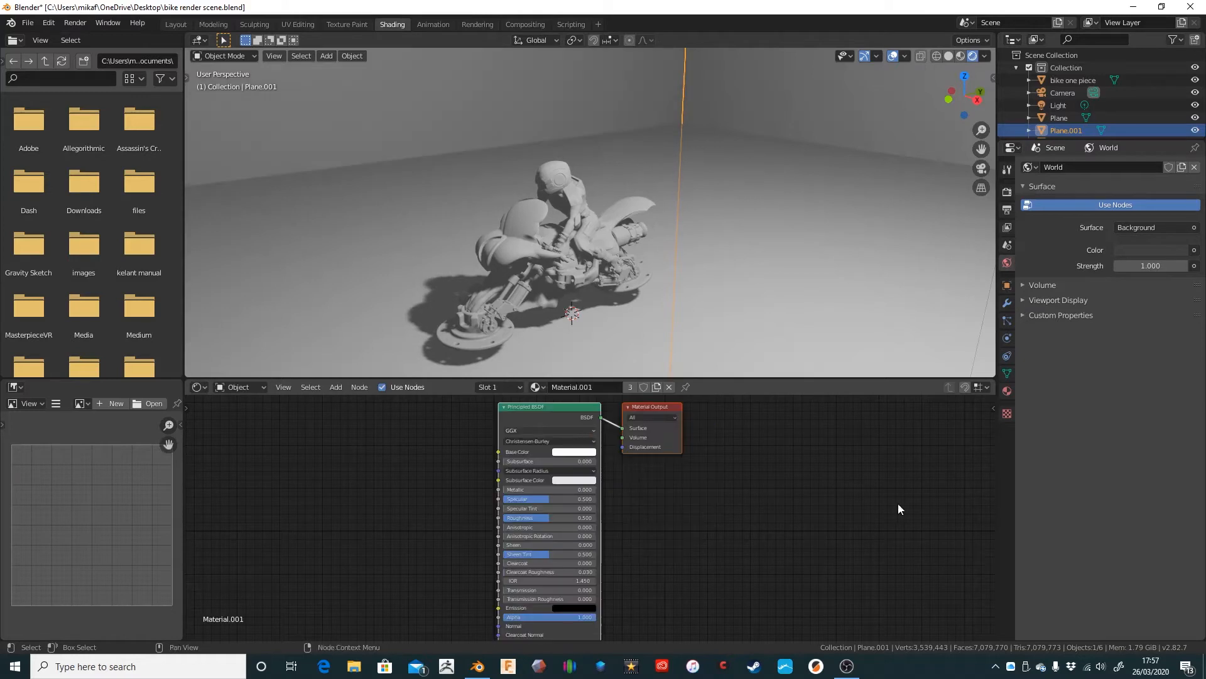
Darken the base color of the floor and walls' Material.001 to a near-black grey with a value of about 0.13.
left_click(585, 453)
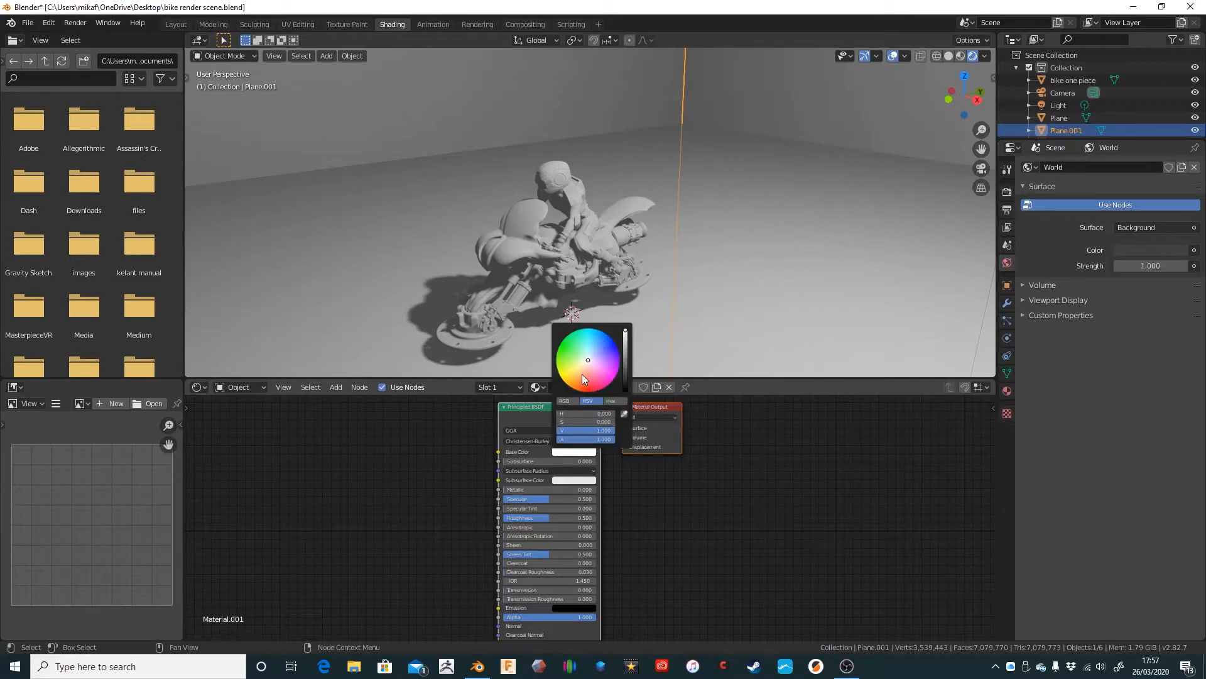
left_click(626, 370)
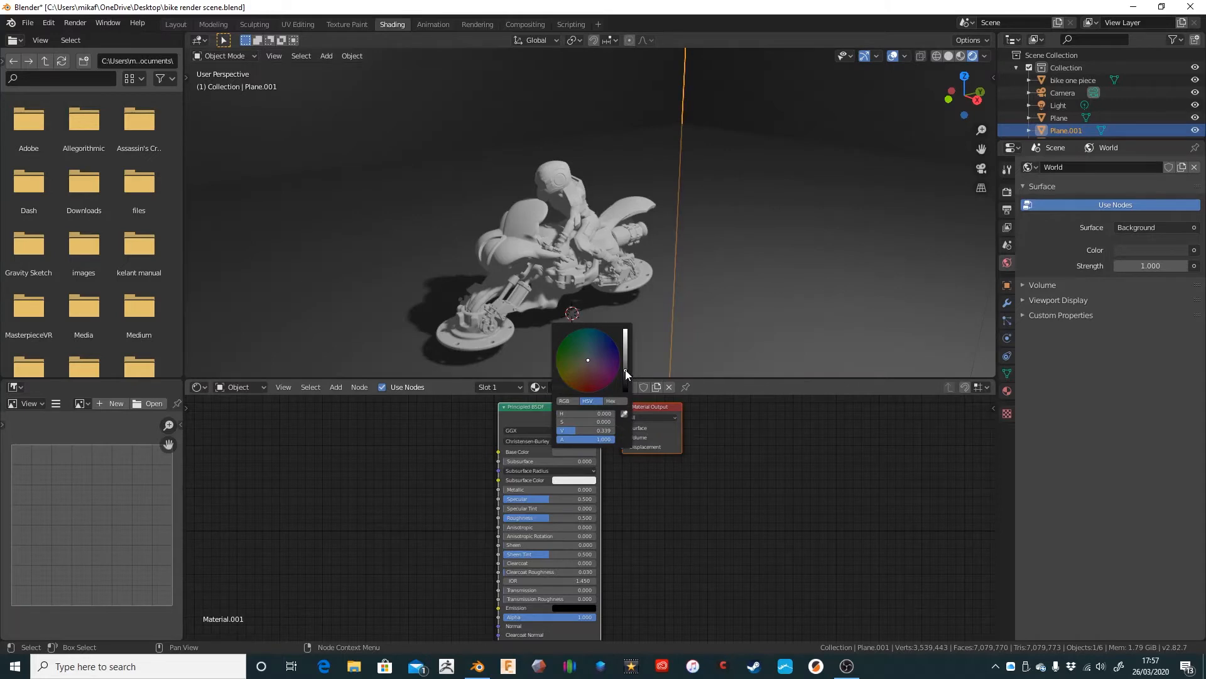
mouse_move(626, 371)
left_mouse_down()
mouse_move(626, 344)
mouse_move(626, 390)
mouse_move(625, 380)
left_mouse_up()
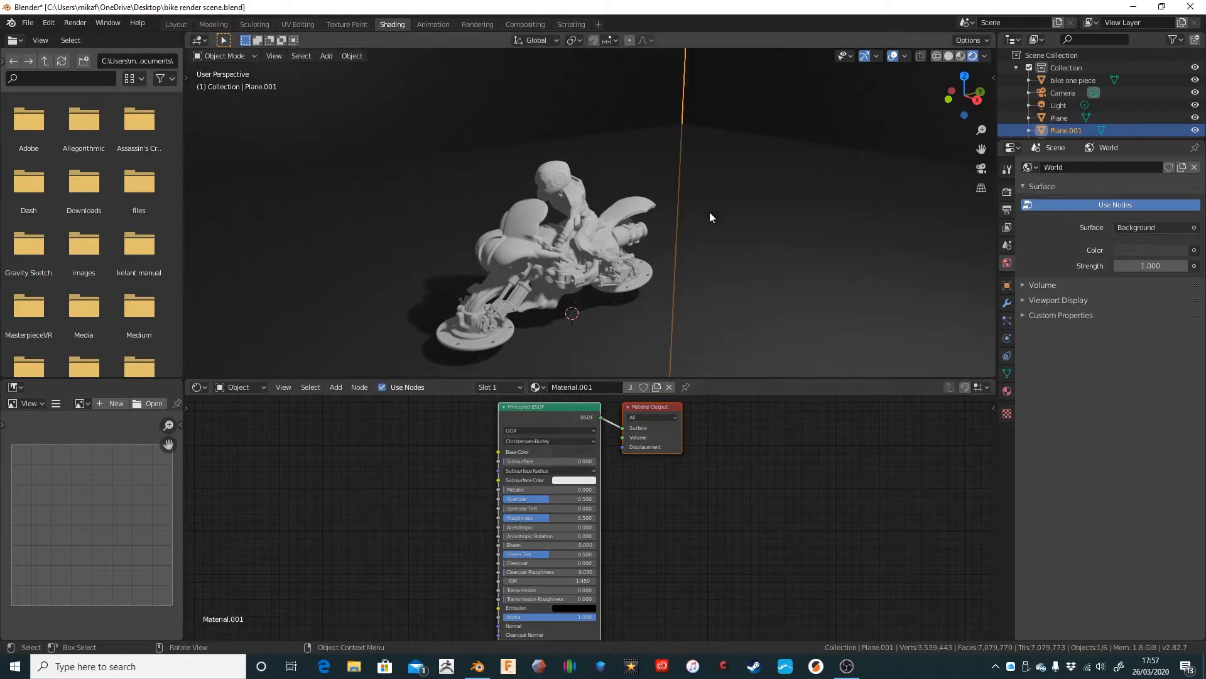
left_click(586, 451)
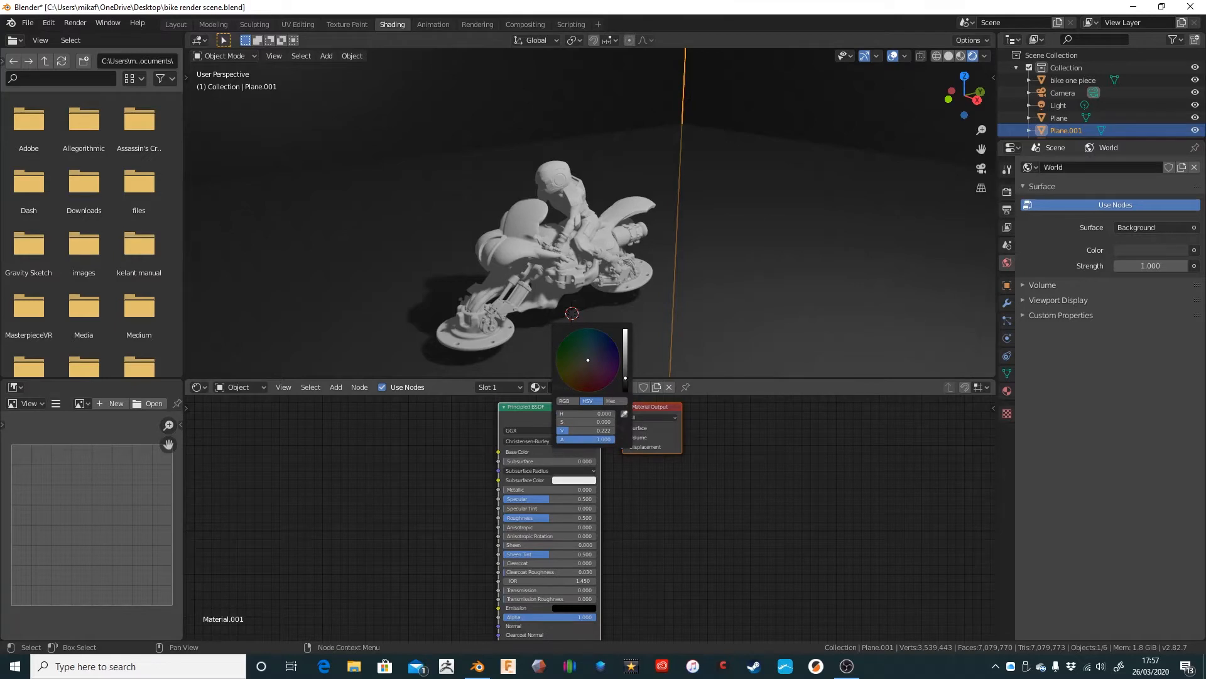
left_click_drag(625, 379, 625, 383)
left_click_drag(626, 383, 625, 384)
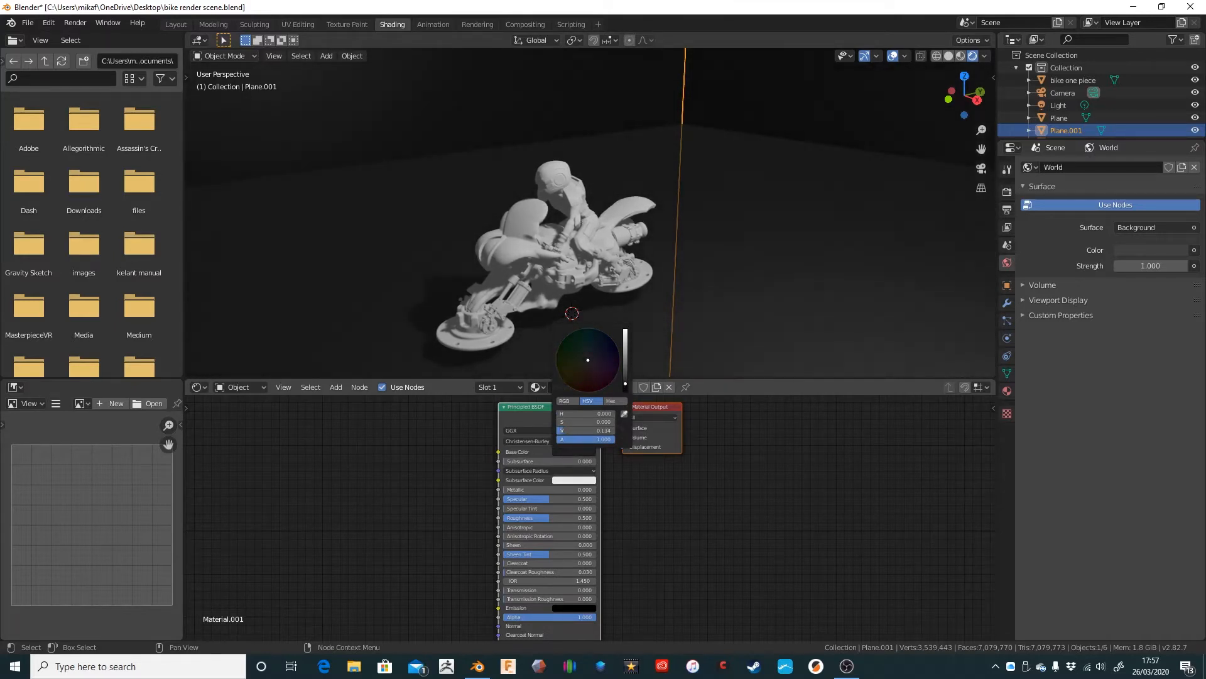
Darken the bike material's base color and subsurface color from near-white to light grey.
left_click(597, 240)
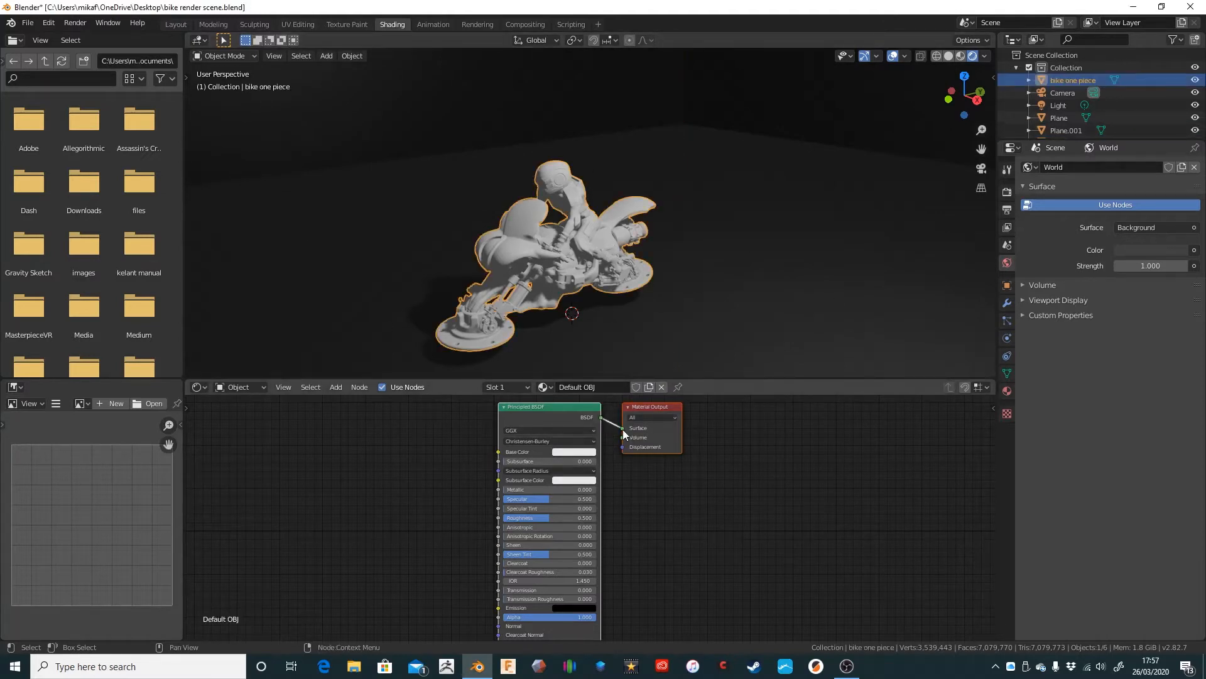
left_click(568, 451)
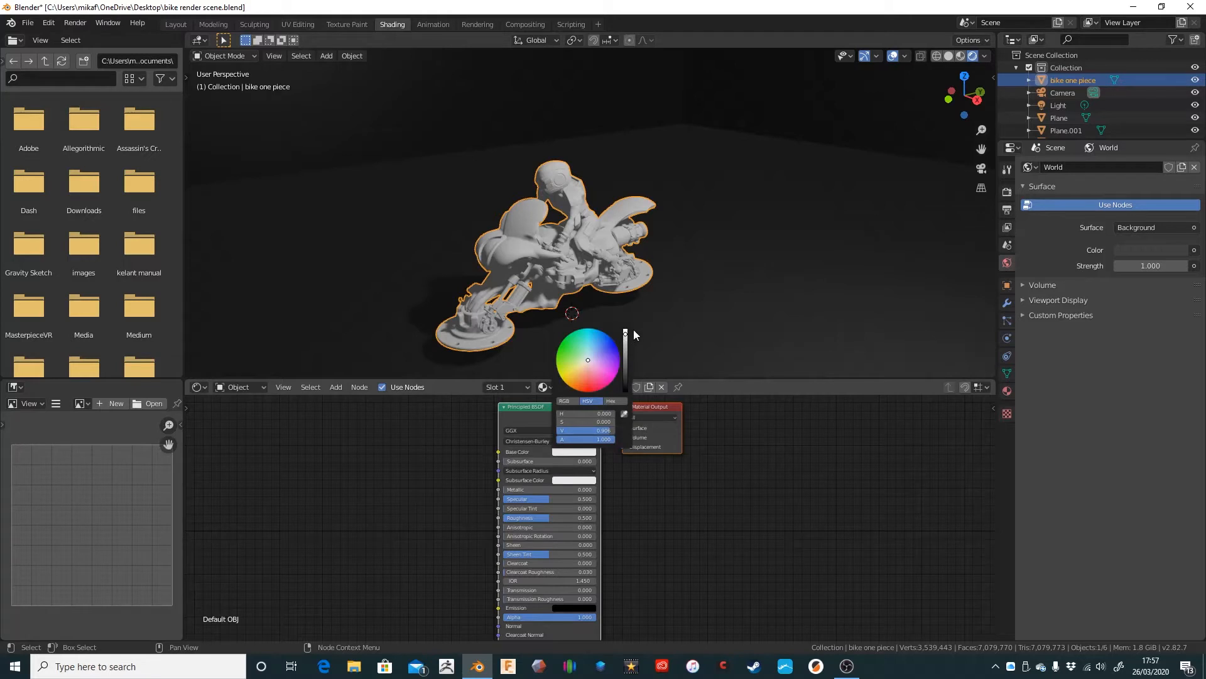
left_click_drag(625, 334, 626, 345)
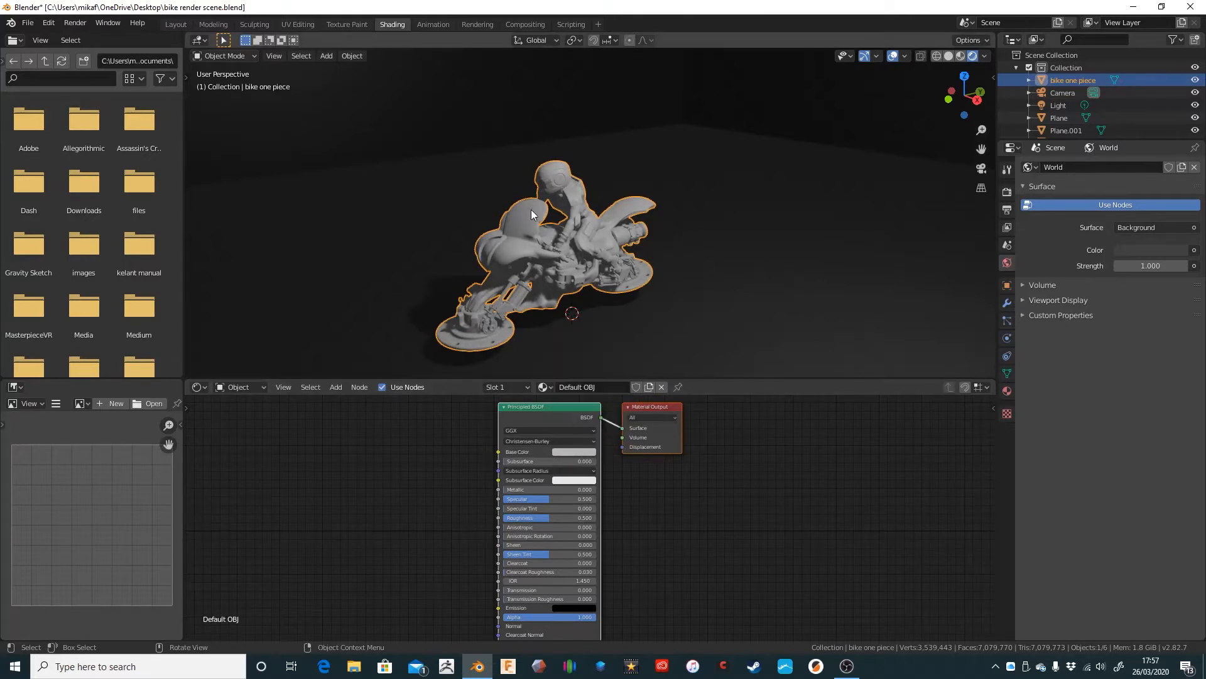
left_click(563, 480)
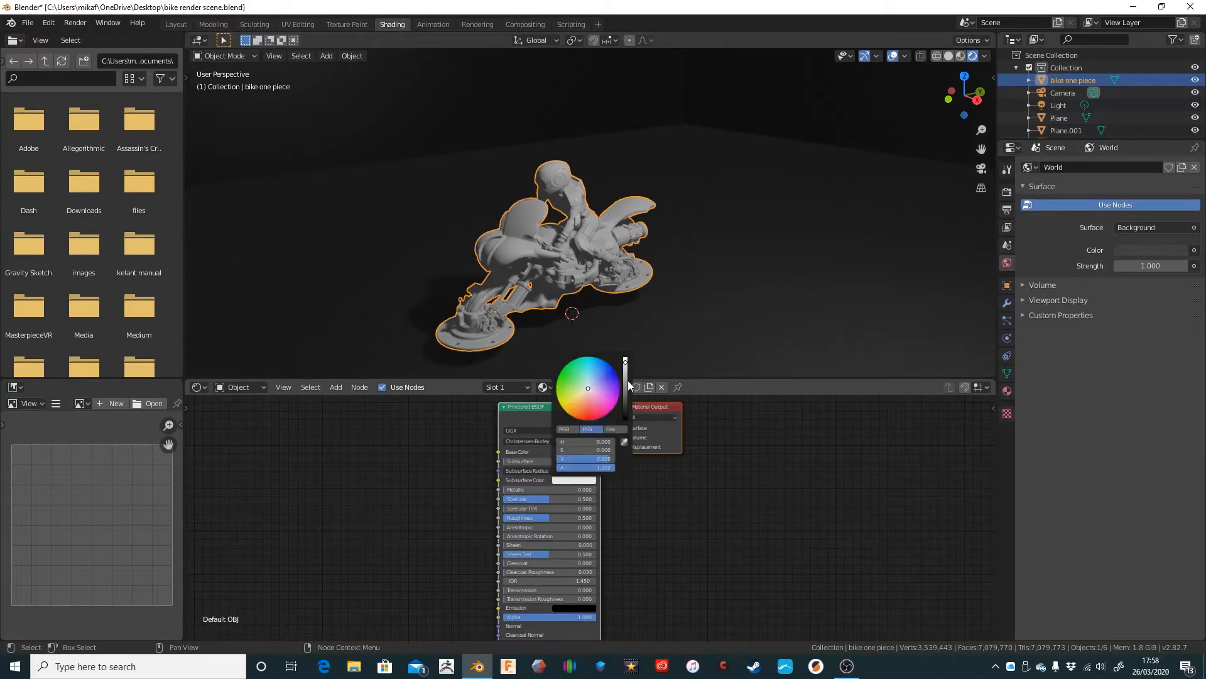
left_click_drag(626, 366, 625, 382)
Try the bike material's subsurface at 2 and at 0.2, and inspect the result up close.
left_click(539, 462)
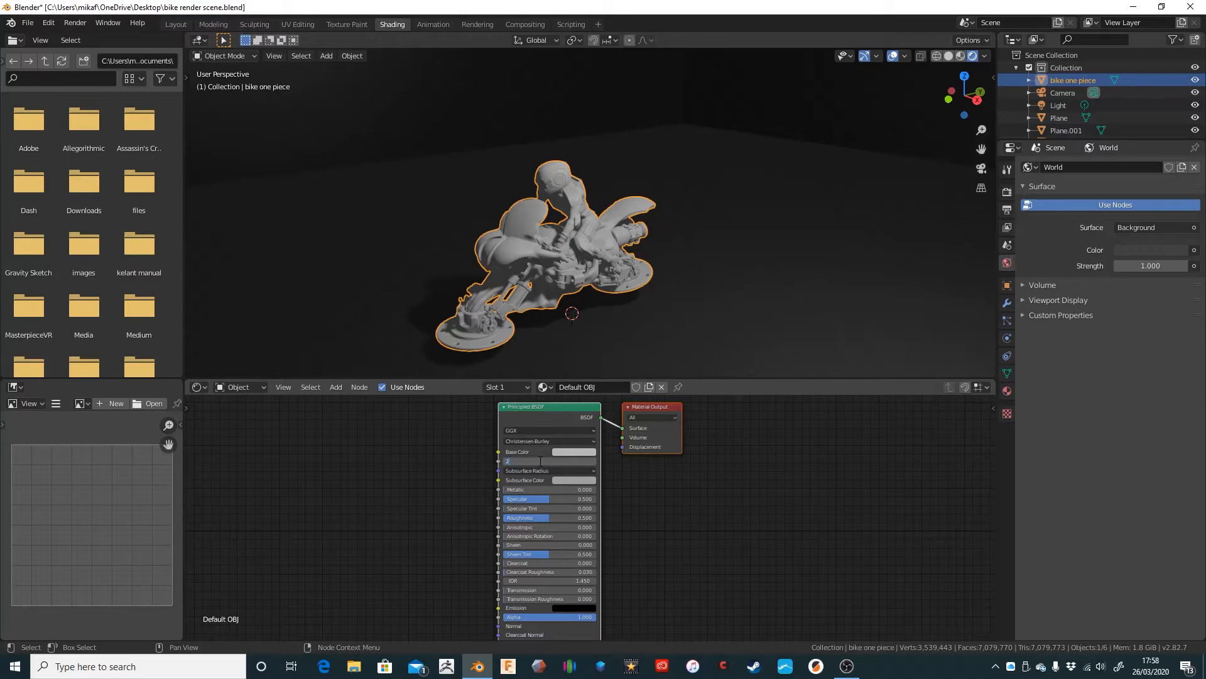
key("Return")
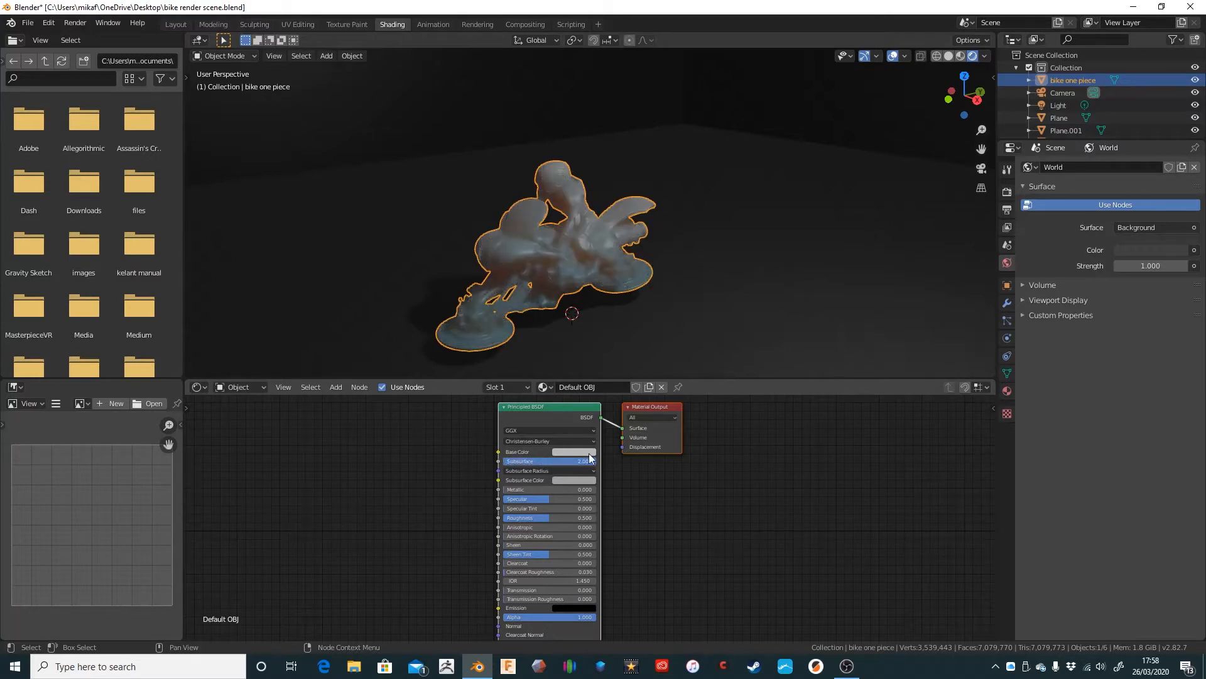
left_click(588, 462)
type("0.2")
key("Return")
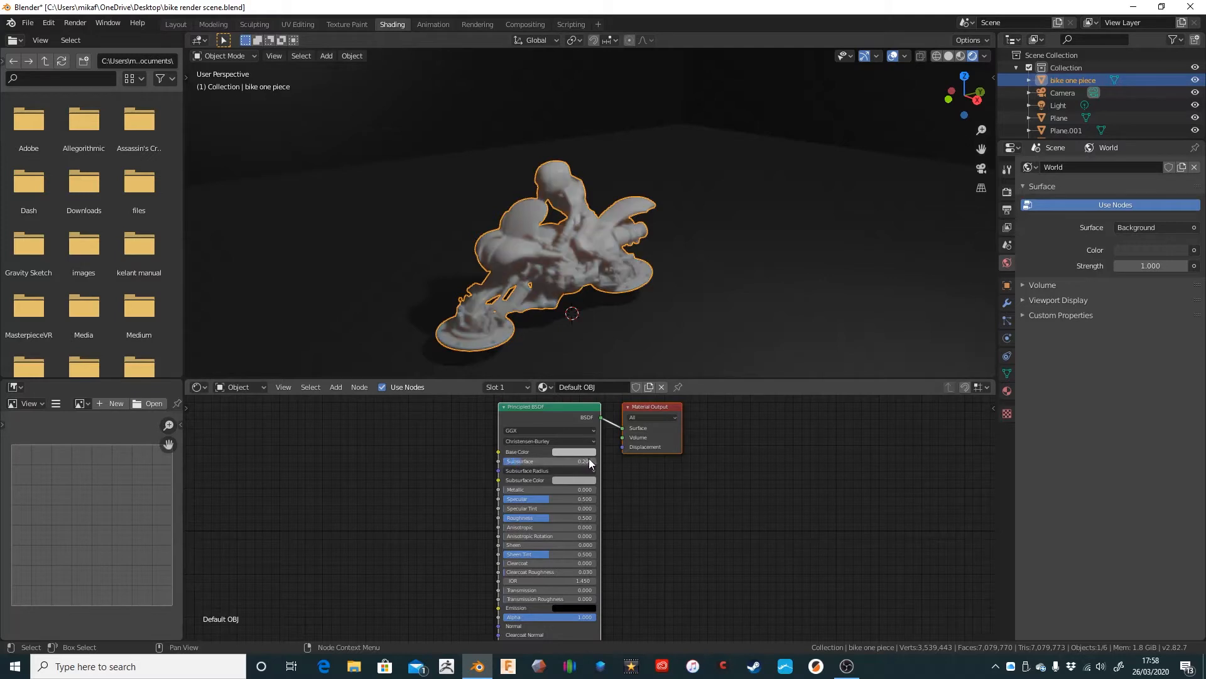
scroll(576, 248, "up", 4)
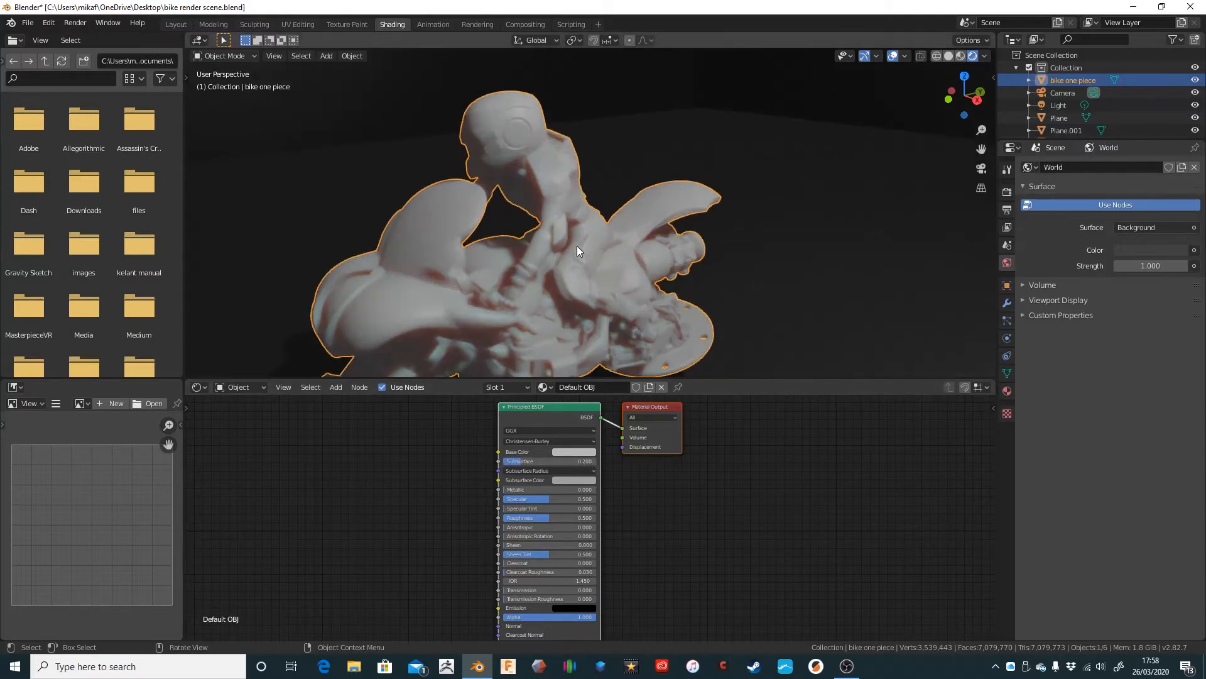
middle_click_drag(577, 246, 542, 412)
Set the bike material's subsurface to 0.1.
left_click(578, 460)
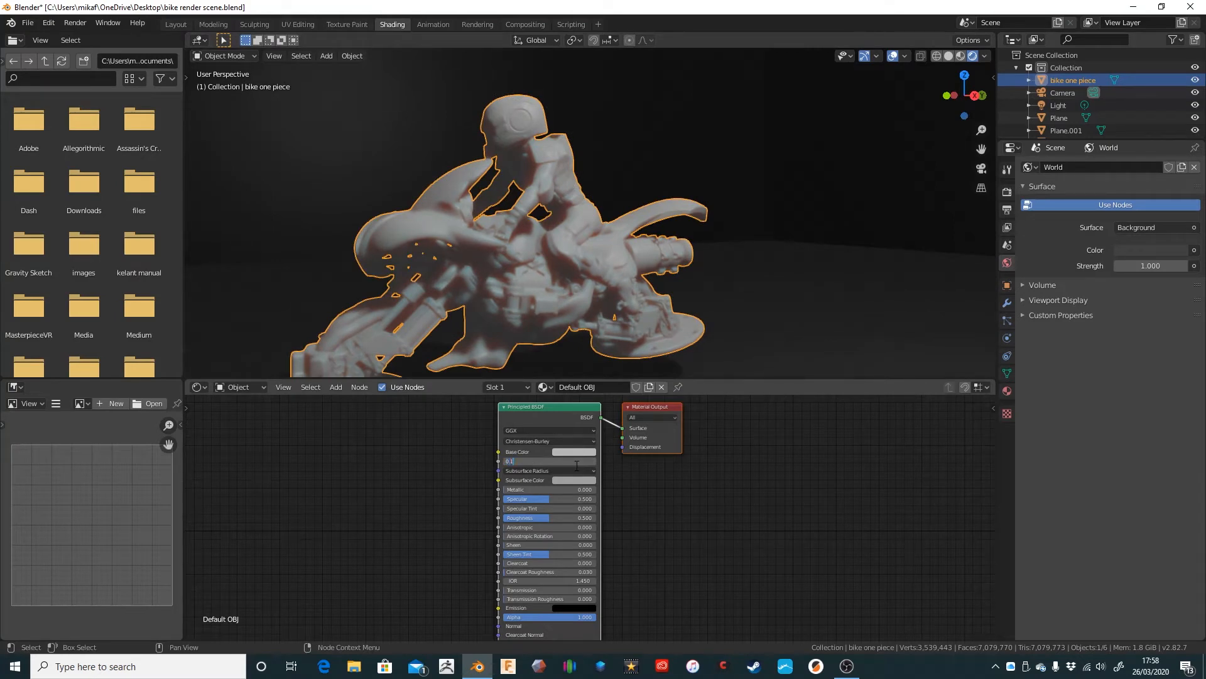
type("0.1")
key("Return")
middle_click_drag(533, 307, 585, 201)
Look through the scene camera and lock the camera to the view.
key("KP_0")
key("KP_0")
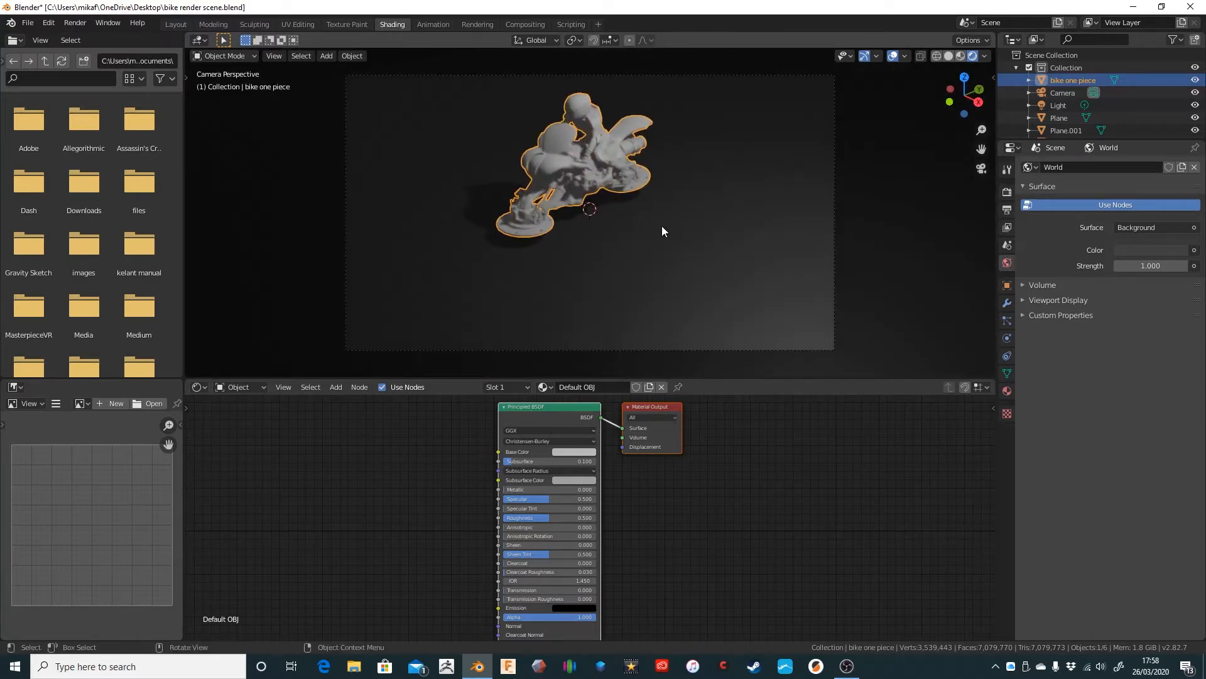
mouse_move(662, 230)
middle_mouse_down()
mouse_move(666, 198)
mouse_move(649, 217)
middle_mouse_up()
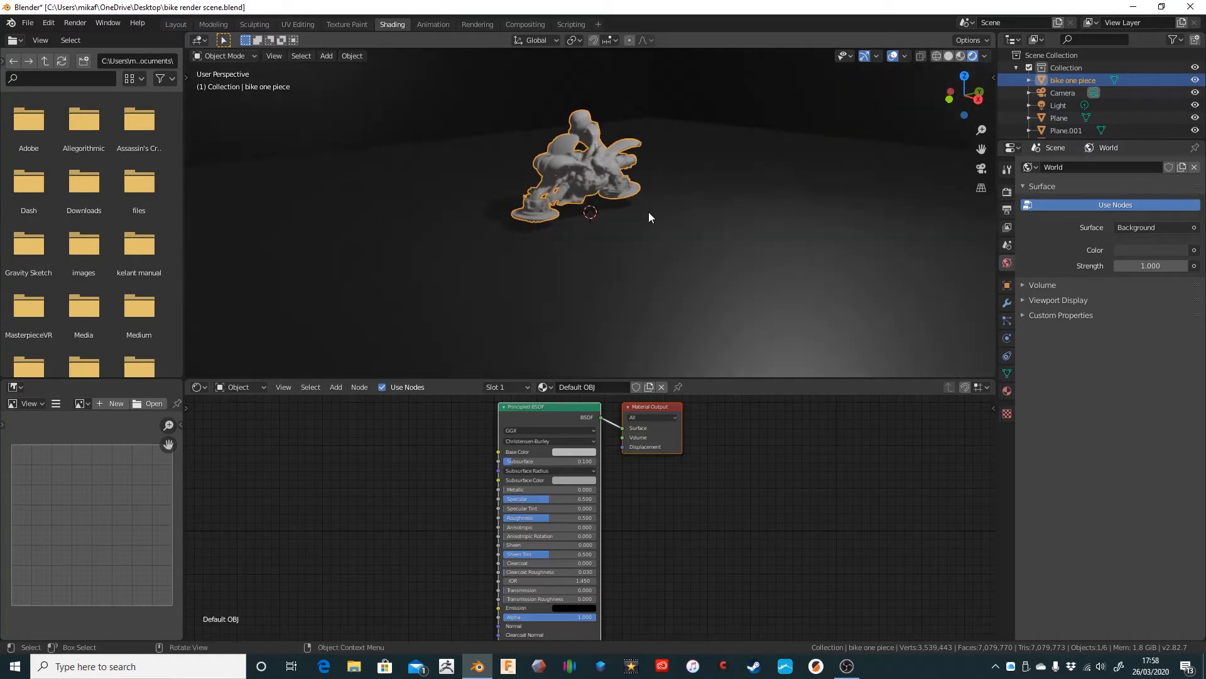
key("KP_0")
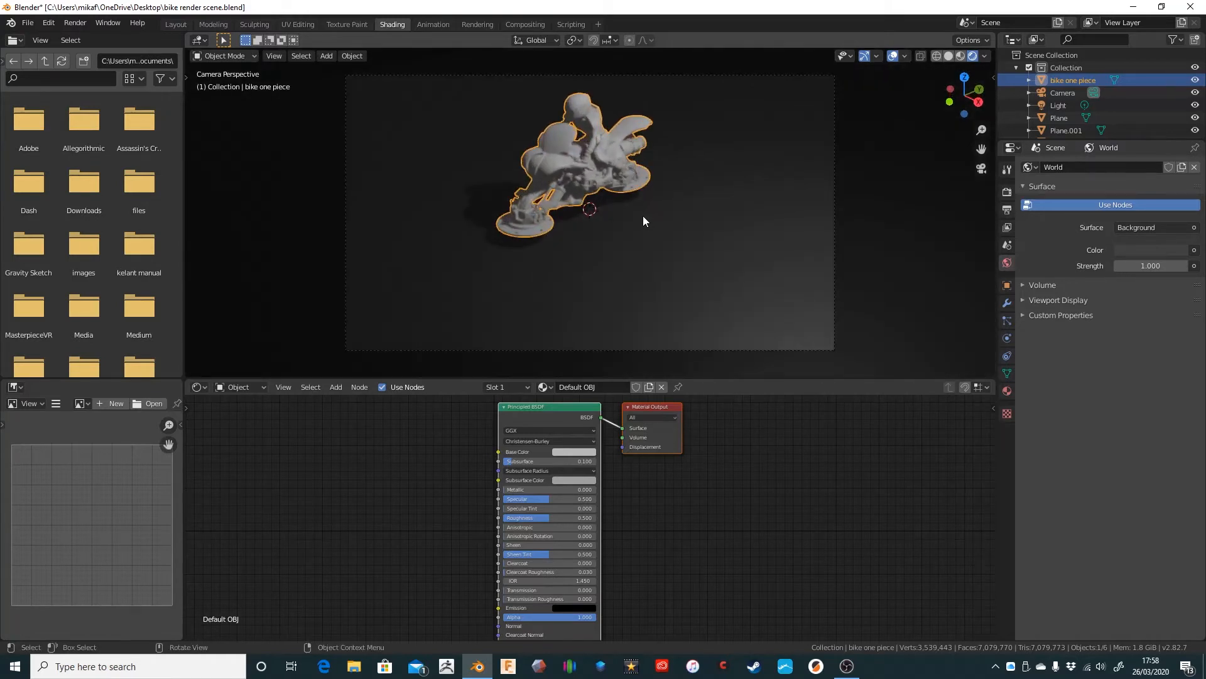
key("n")
left_click(988, 129)
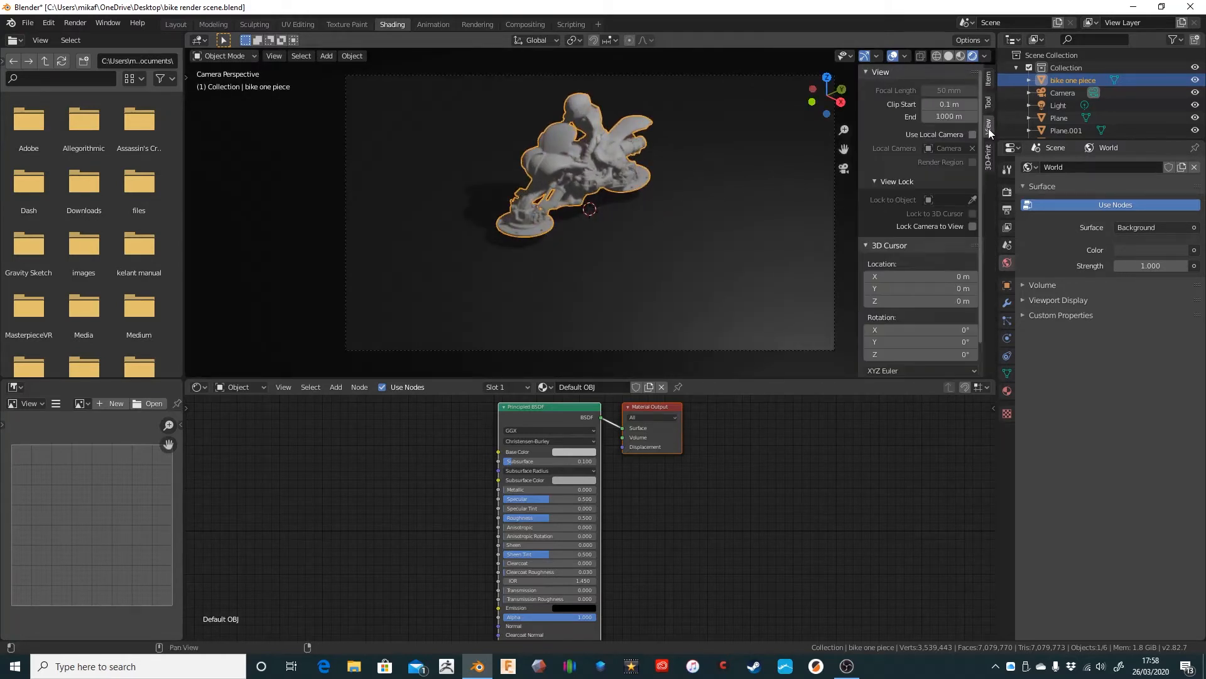
left_click(973, 226)
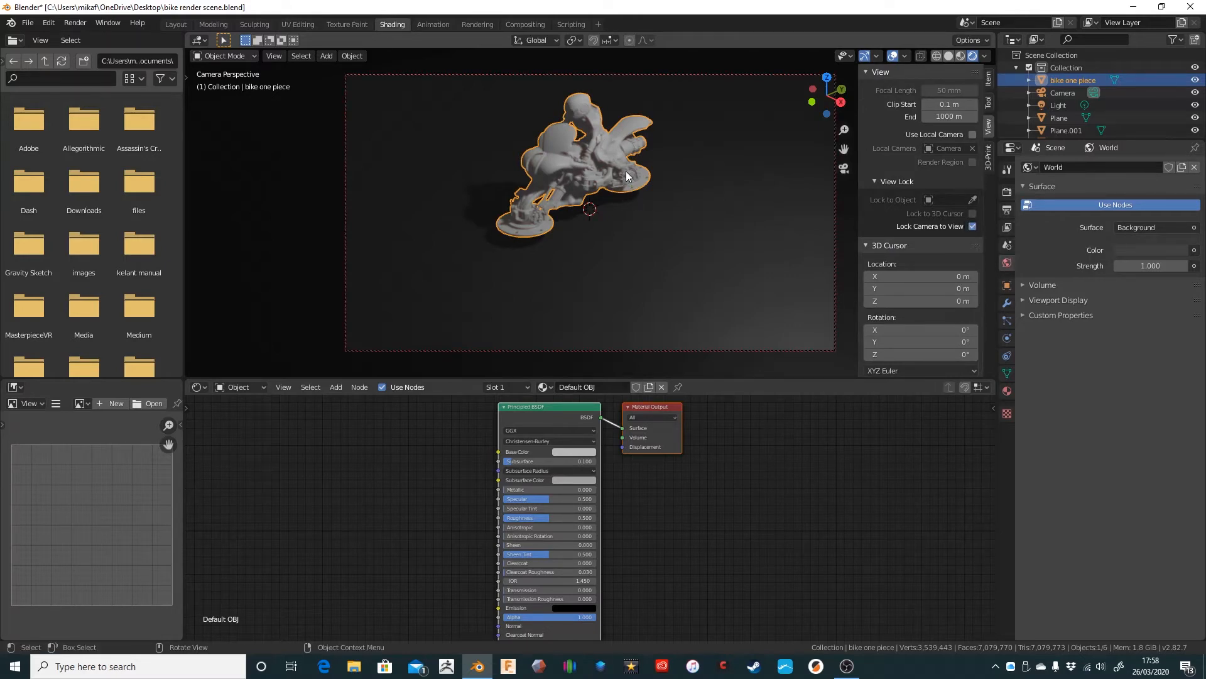
Reframe the camera closer and lower so the bike and rider fill most of the frame.
mouse_move(620, 187)
middle_mouse_down("shift")
mouse_move(620, 235)
mouse_move(596, 217)
mouse_move(635, 225)
middle_mouse_up("shift")
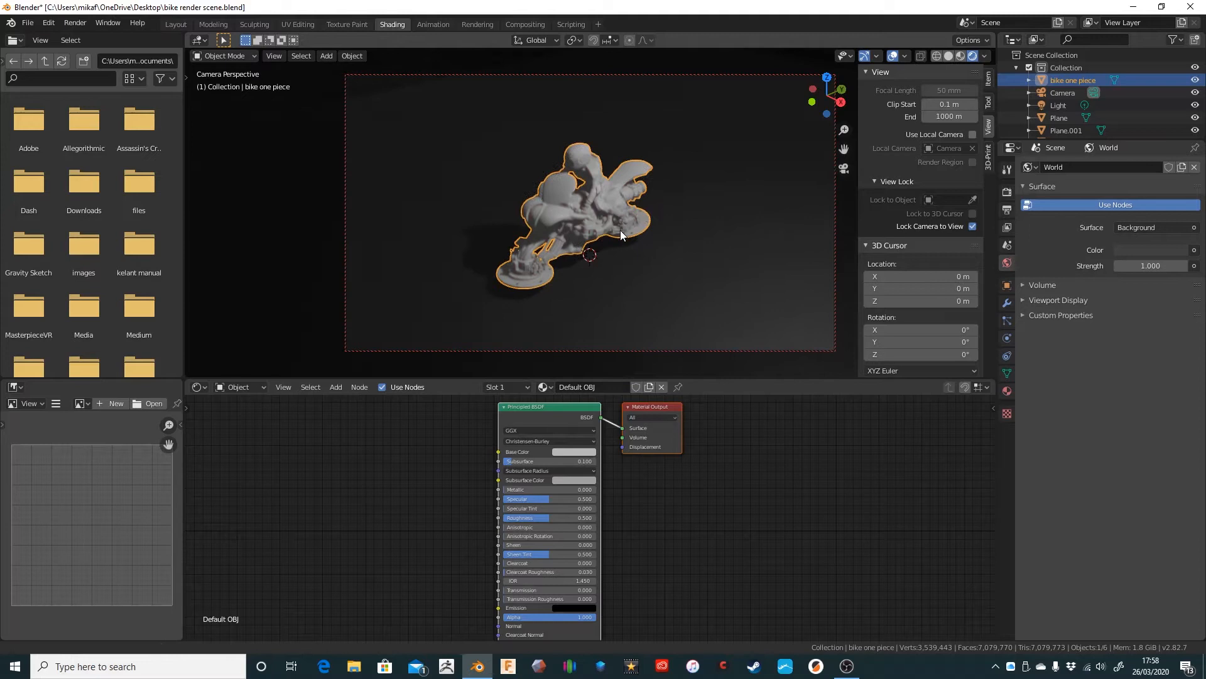
scroll(612, 220, "up", 1)
scroll(612, 219, "up", 2)
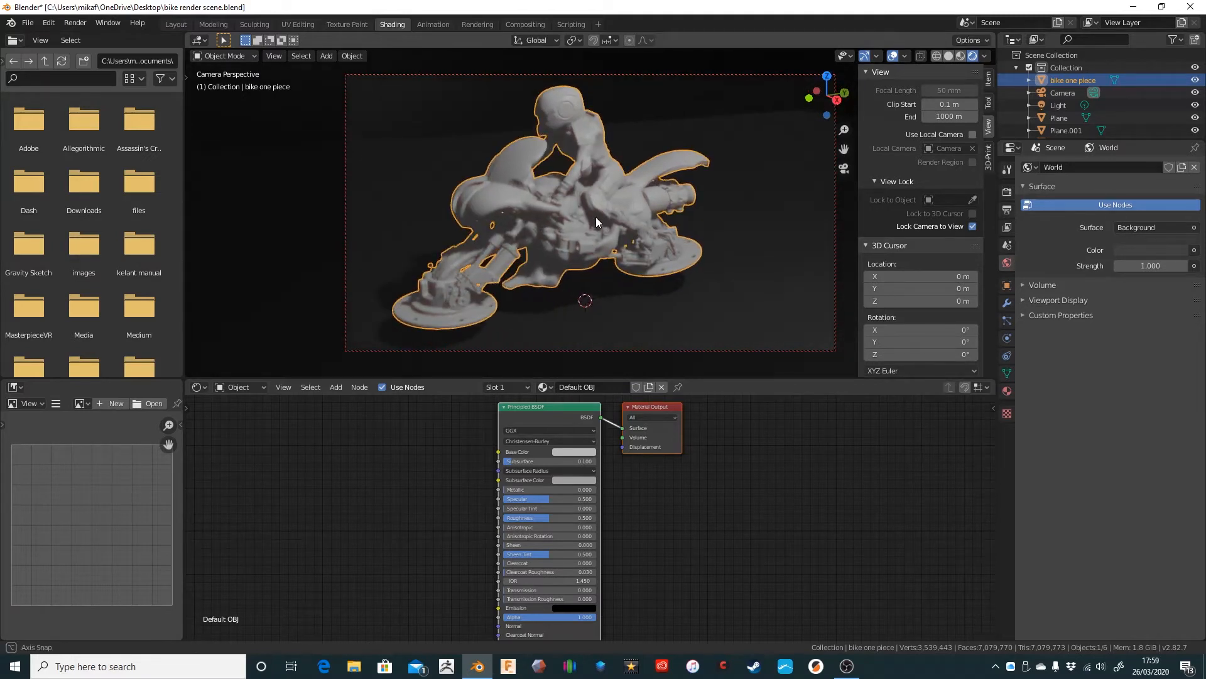
scroll(596, 217, "up", 3)
scroll(596, 217, "down", 3)
scroll(600, 219, "up", 1)
scroll(606, 221, "down", 1)
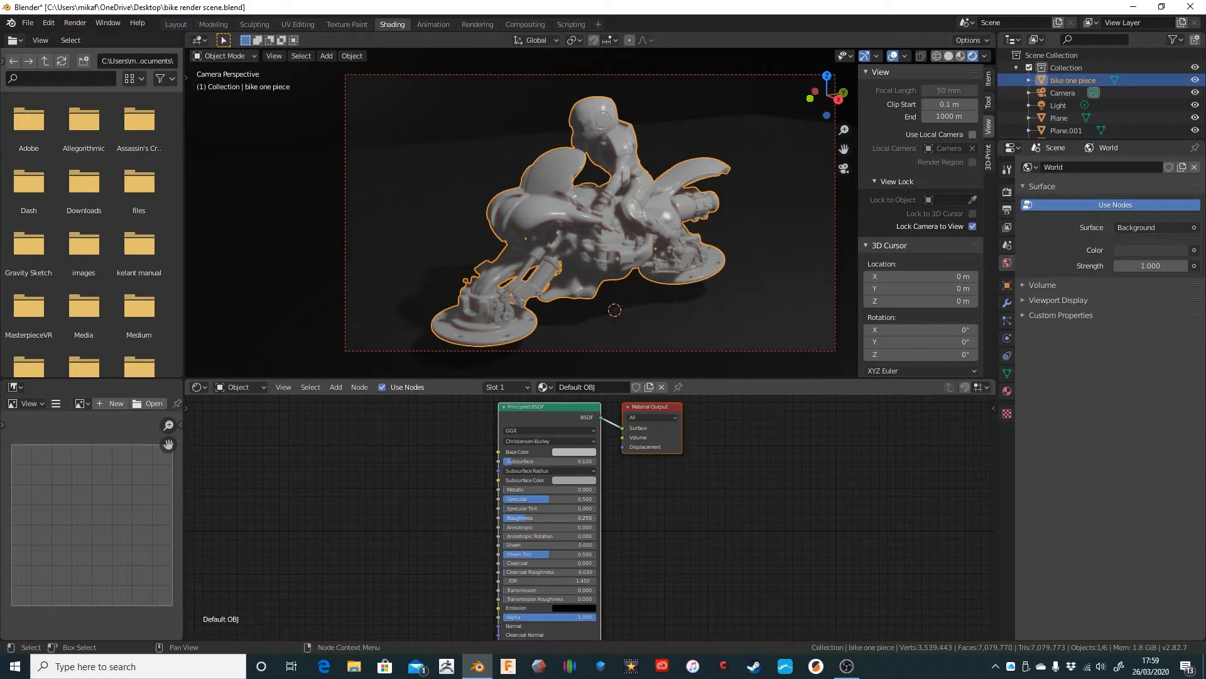
Set the bike material's roughness to 0.145, specular to 0.255 and subsurface to 0.2.
left_click_drag(521, 518, 526, 517)
left_click_drag(549, 499, 525, 499)
middle_click_drag(523, 257, 548, 245)
left_click(559, 460)
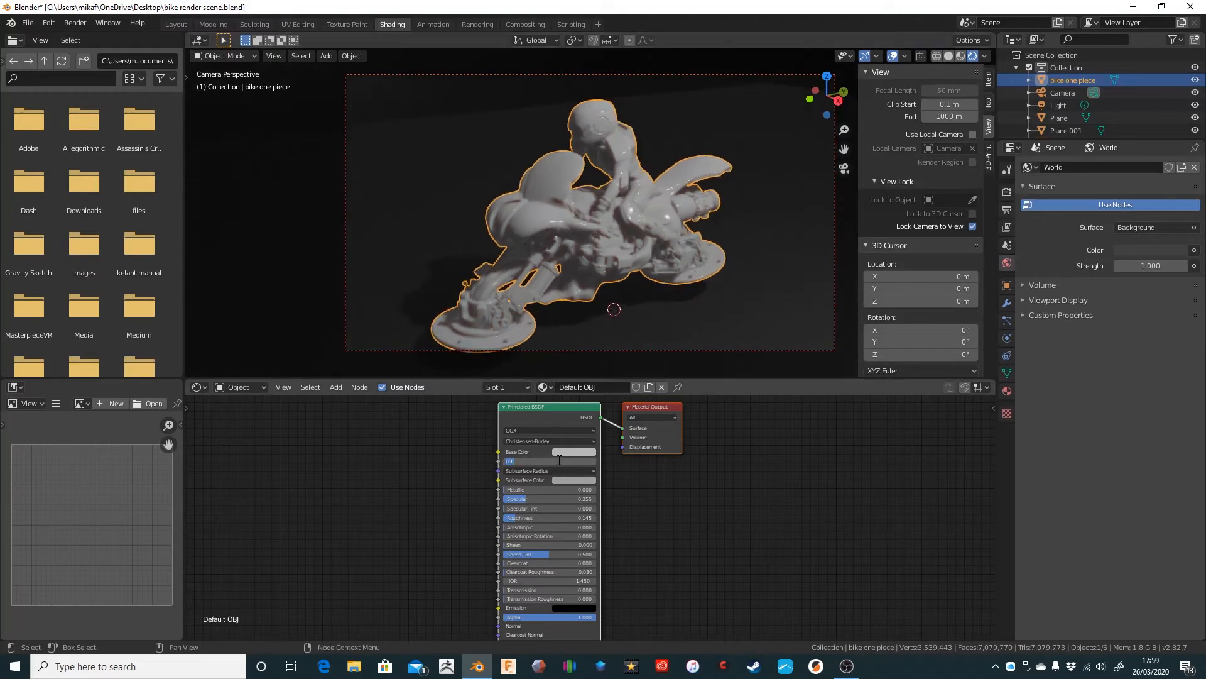
key("Return")
Tint the bike material's subsurface color teal green and its base color pale pinkish grey.
left_click(574, 480)
mouse_move(625, 378)
left_mouse_down()
mouse_move(626, 364)
mouse_move(585, 377)
mouse_move(626, 375)
mouse_move(625, 356)
left_mouse_up()
left_click(574, 452)
middle_click_drag(500, 246, 474, 246)
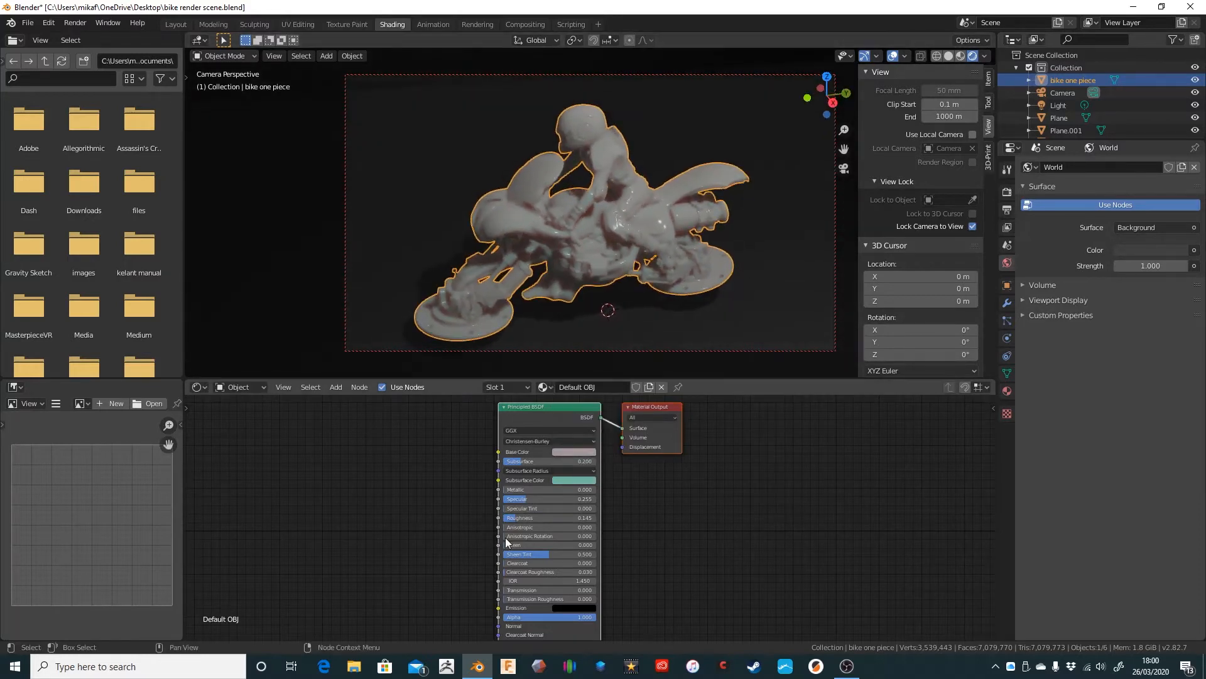
Raise the bike material's roughness to 0.268 and check the highlights from a lower, closer camera angle.
left_click_drag(547, 518, 566, 519)
middle_click_drag(561, 295, 584, 295)
left_click_drag(522, 518, 514, 519)
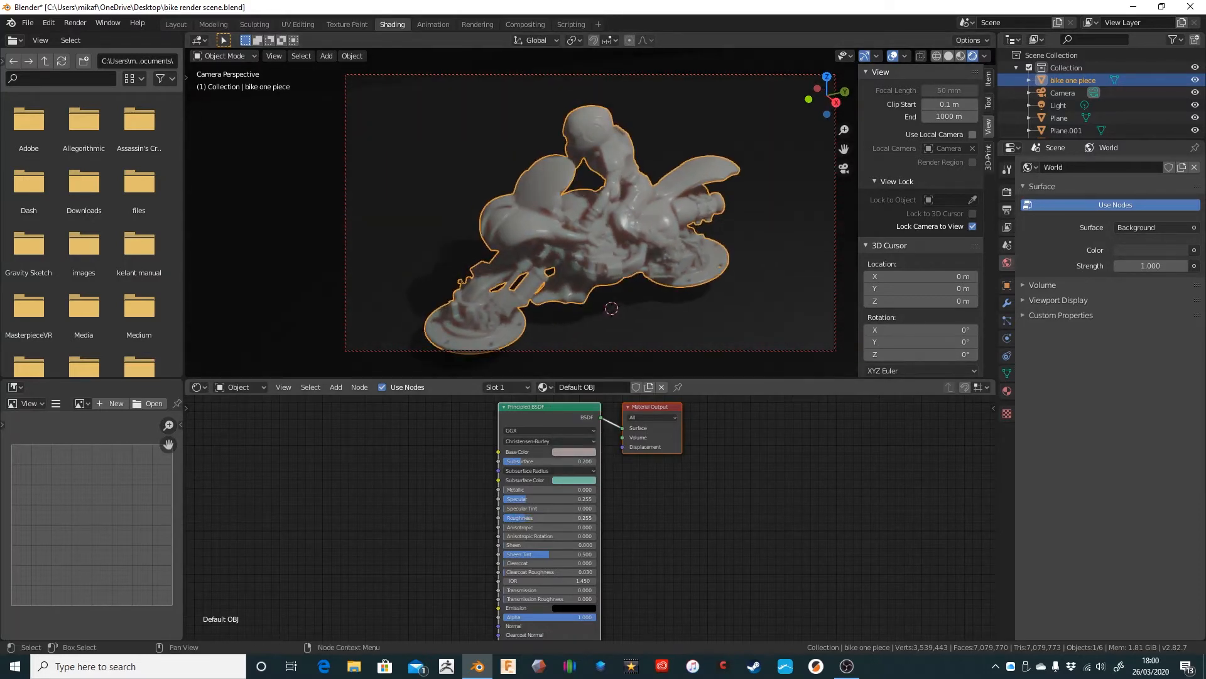
middle_click_drag(634, 294, 627, 229)
scroll(623, 228, "up", 3)
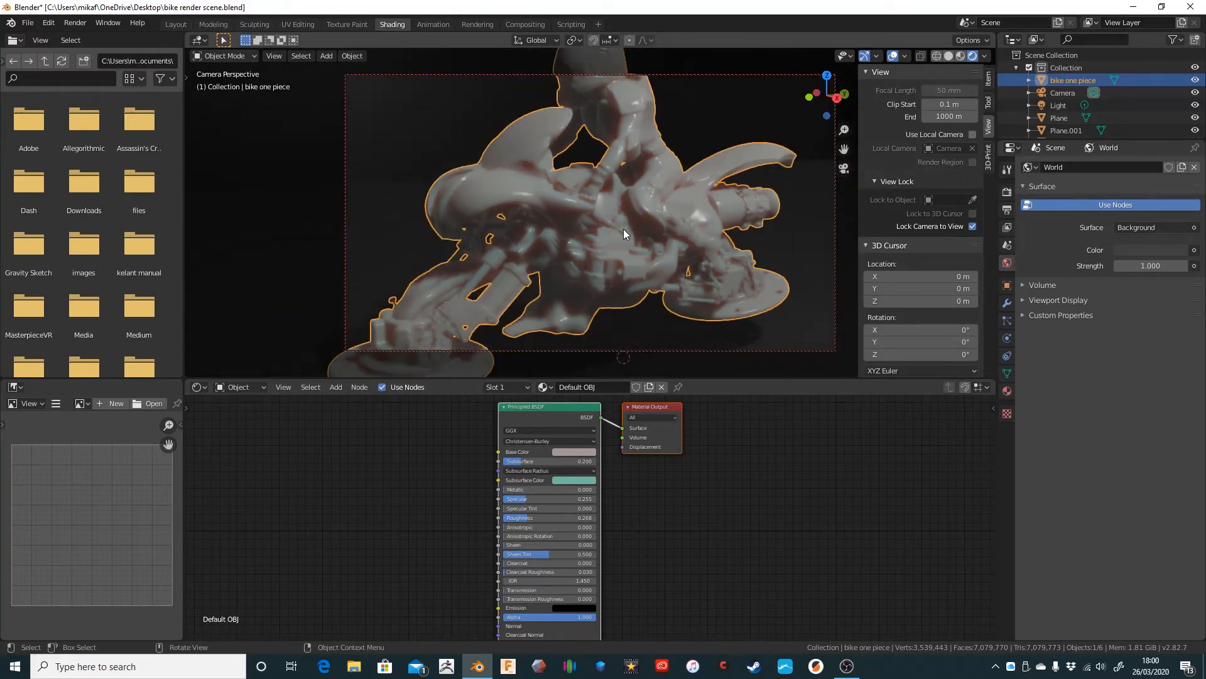
scroll(623, 229, "down", 1)
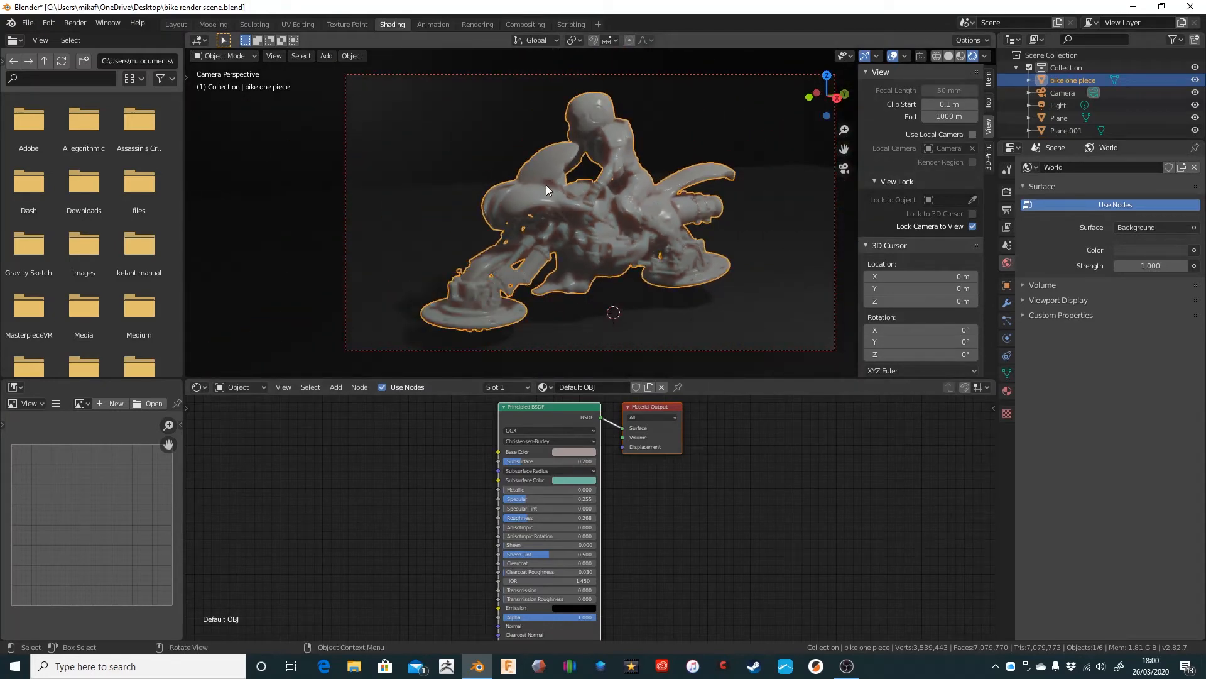
Return to the Layout workspace and show the bike up close in rendered shading.
left_click(178, 24)
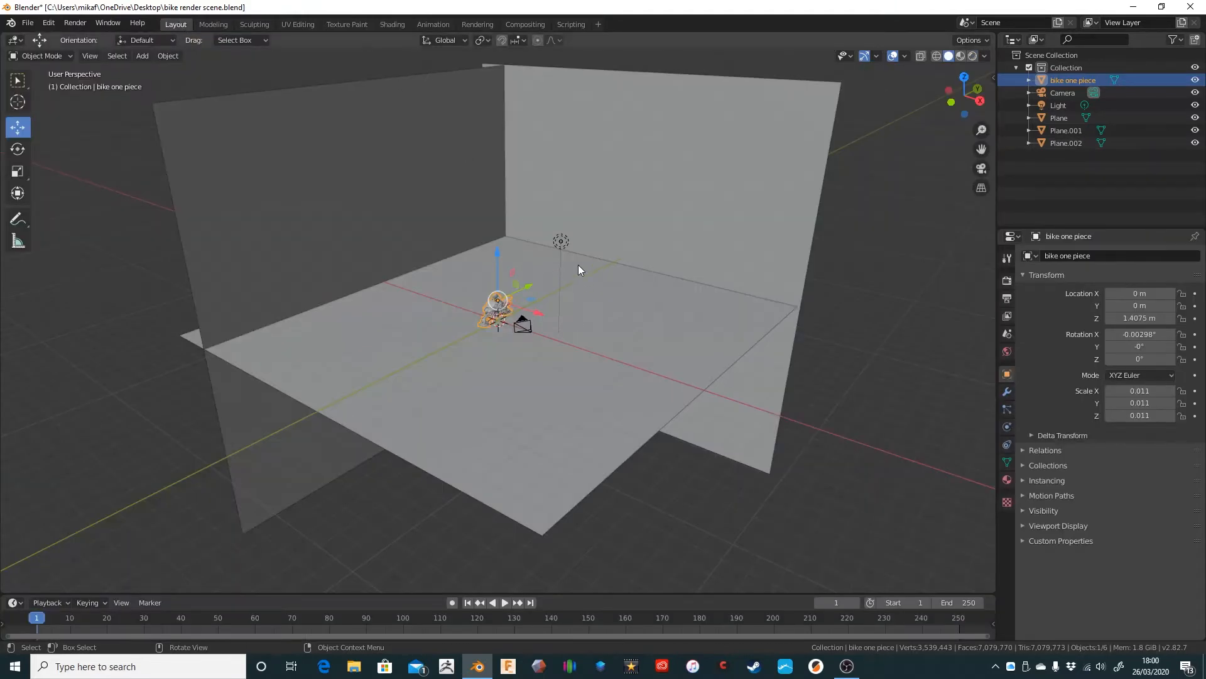
scroll(578, 266, "up", 10)
middle_click_drag(578, 266, 778, 148)
scroll(562, 261, "up", 5)
scroll(562, 261, "down", 5)
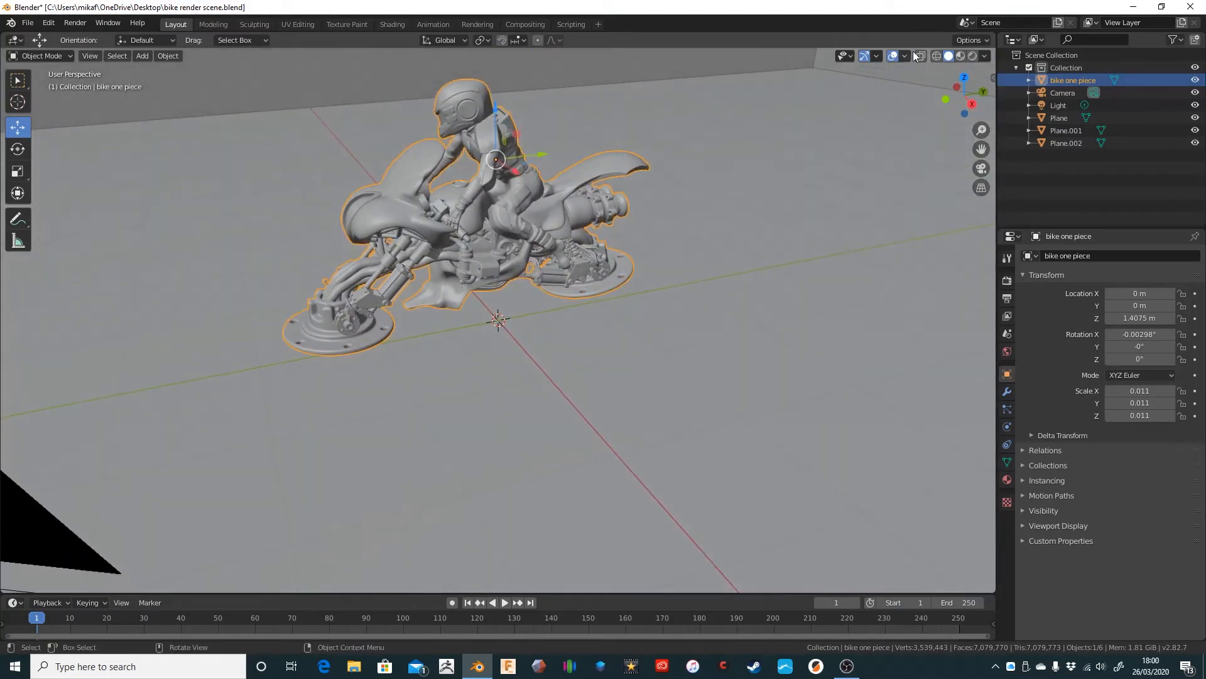
left_click(971, 56)
mouse_move(478, 232)
middle_mouse_down()
mouse_move(514, 243)
mouse_move(496, 228)
middle_mouse_up()
scroll(497, 231, "down", 2)
scroll(497, 230, "up", 4)
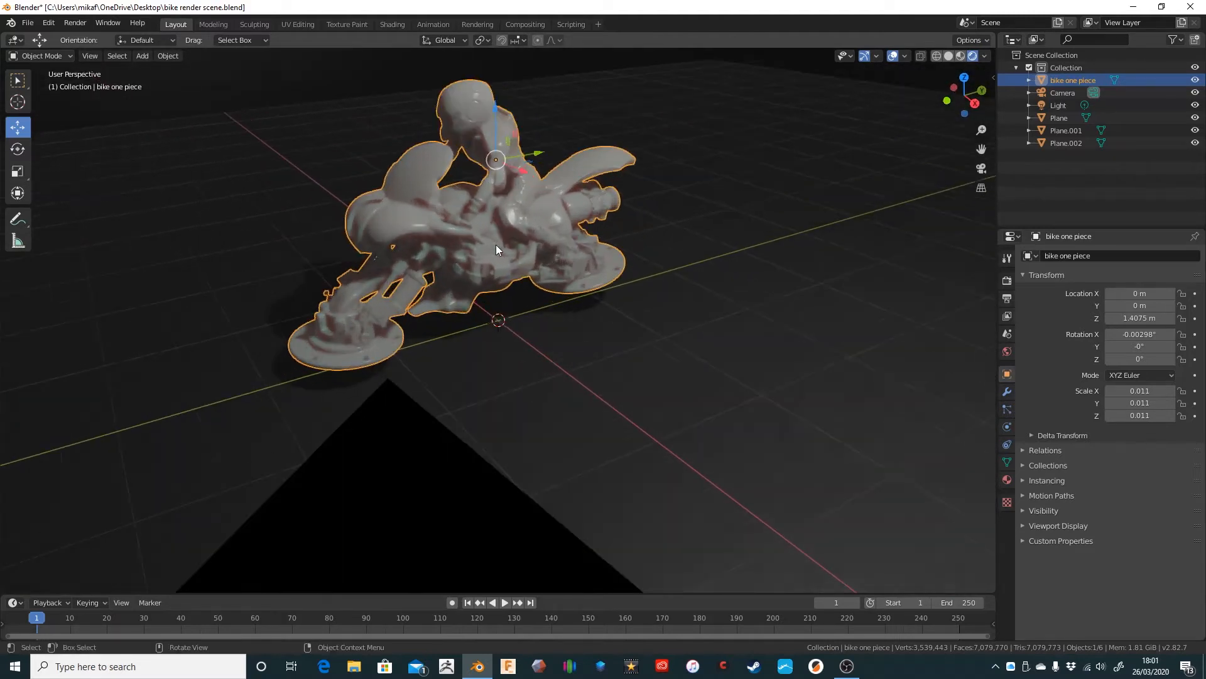
Lower the scene light by about 2.19 m along the Z axis and check the bike's lighting.
scroll(496, 245, "down", 5)
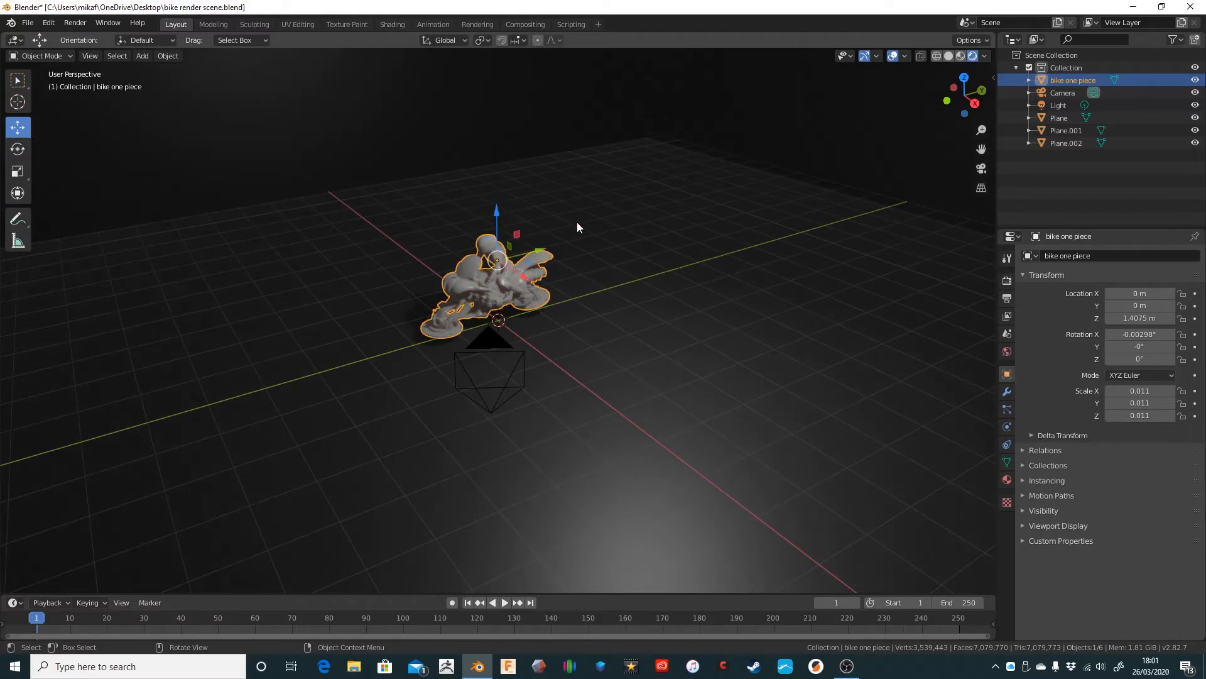
scroll(578, 221, "down", 3)
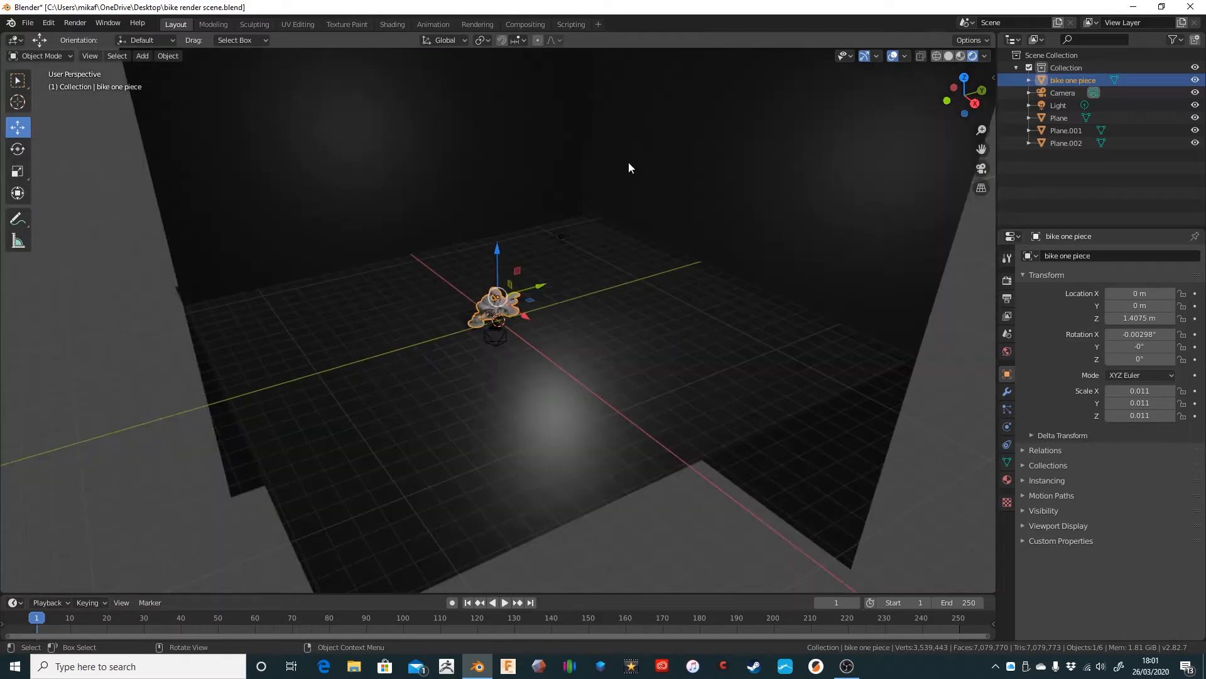
left_click(561, 237)
scroll(493, 287, "up", 3)
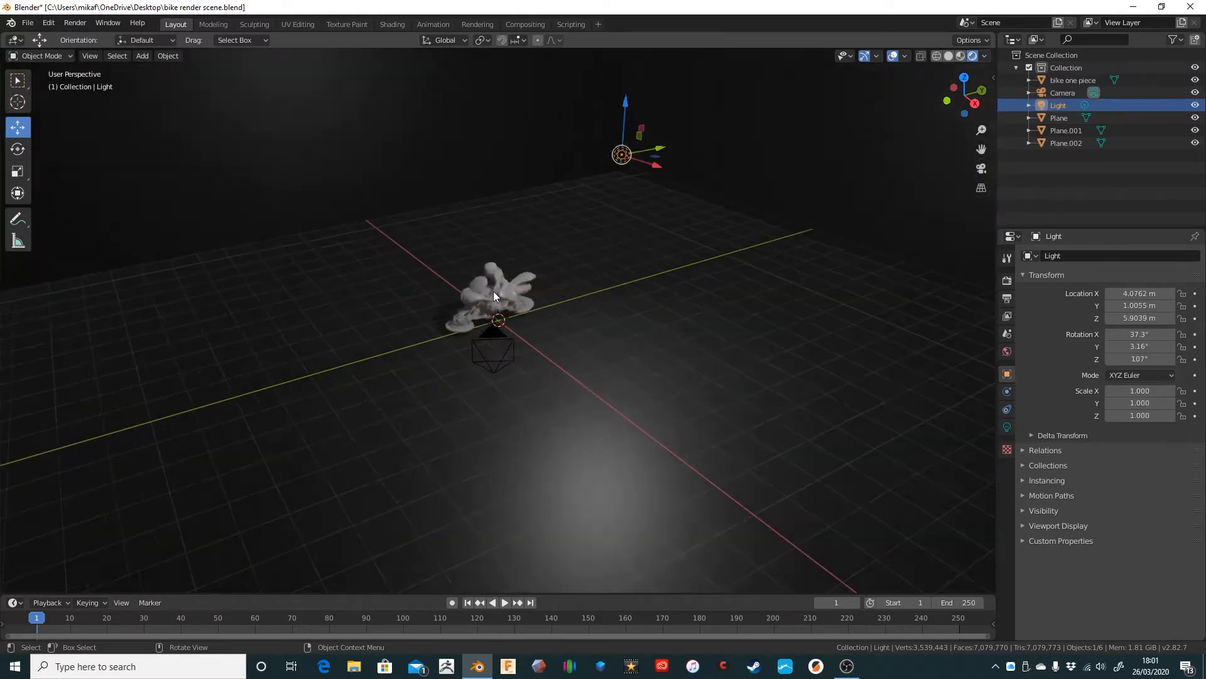
left_click_drag(661, 62, 661, 170)
scroll(496, 278, "up", 3)
scroll(616, 200, "down", 5)
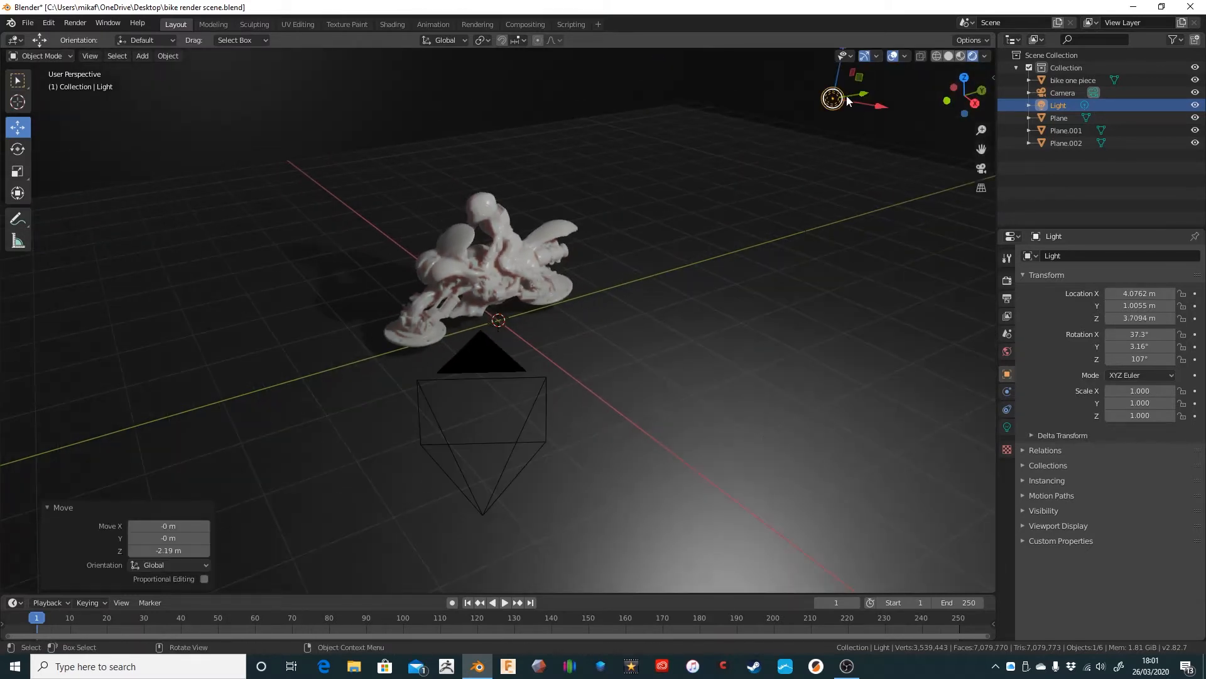
Move the light about 3.41 m in the negative X direction, closer to the bike.
left_click_drag(865, 112, 622, 140)
scroll(586, 221, "up", 4)
scroll(586, 222, "down", 7)
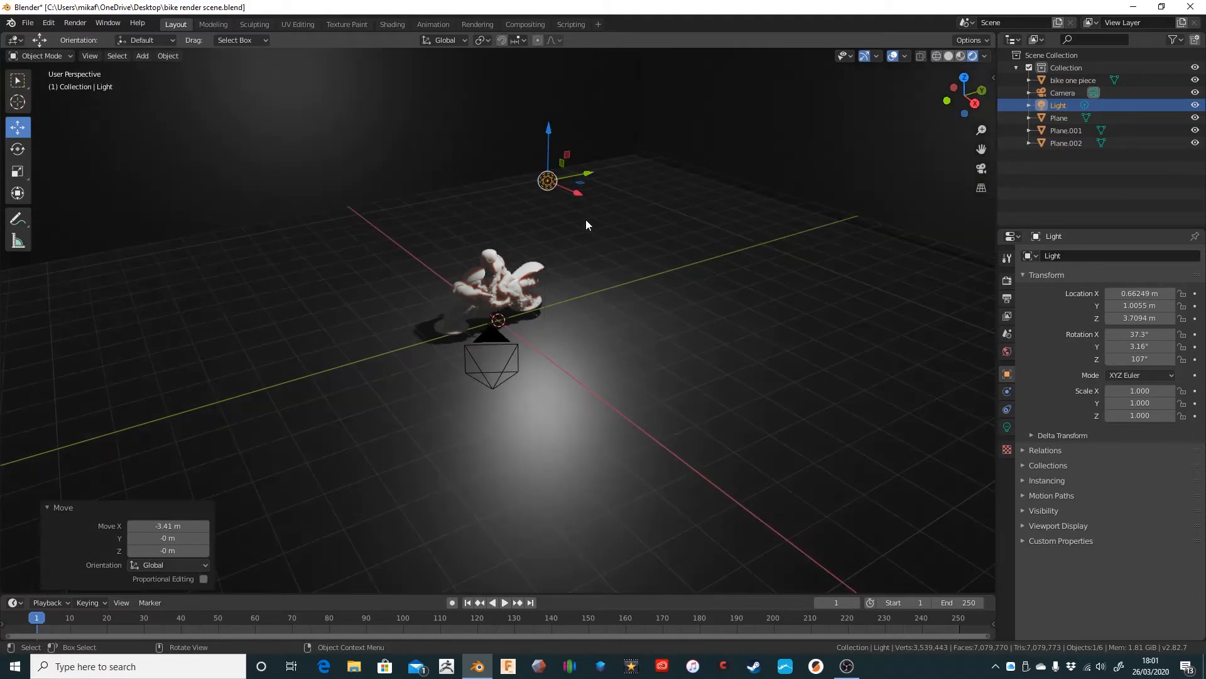
Move the light about 1.33 m in the negative X direction and check the bike's lighting through the camera.
key("KP_0")
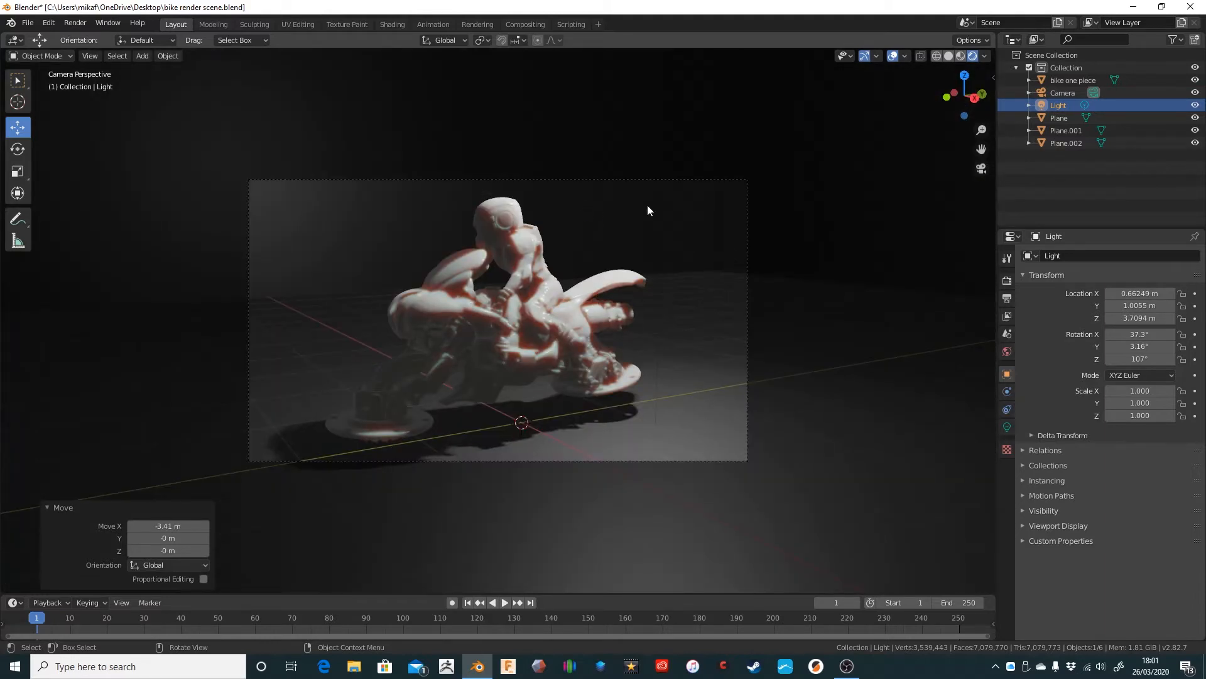
key("KP_0")
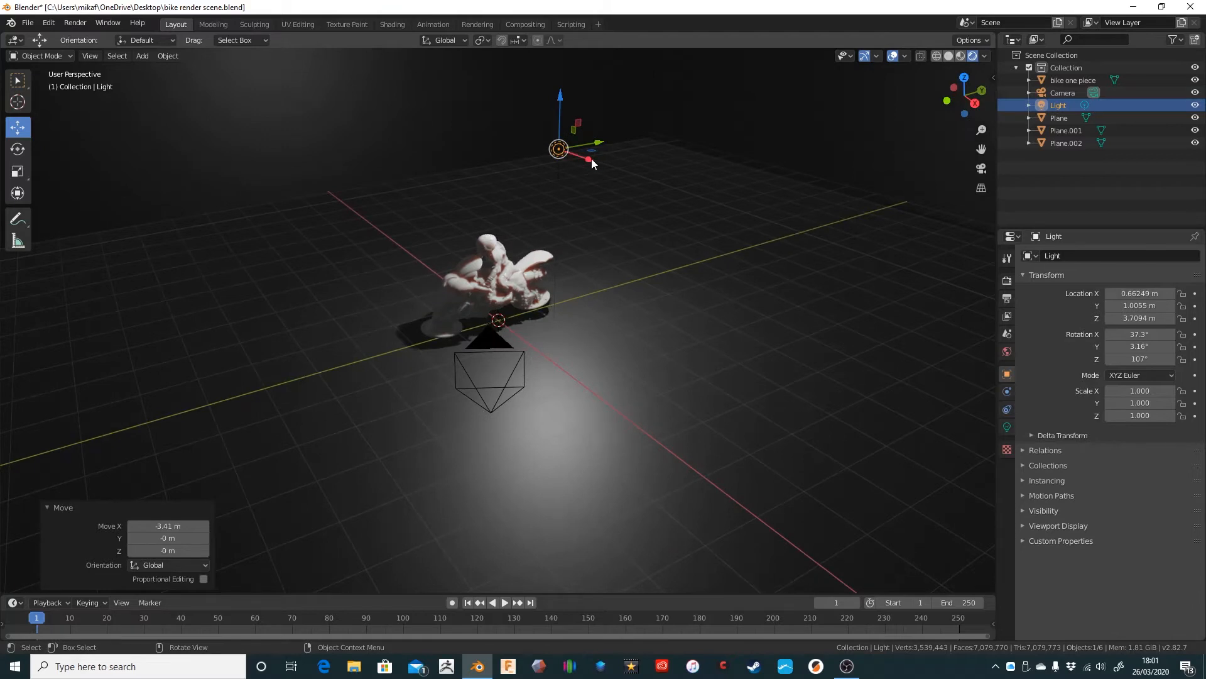
left_click_drag(591, 158, 553, 126)
key("KP_0")
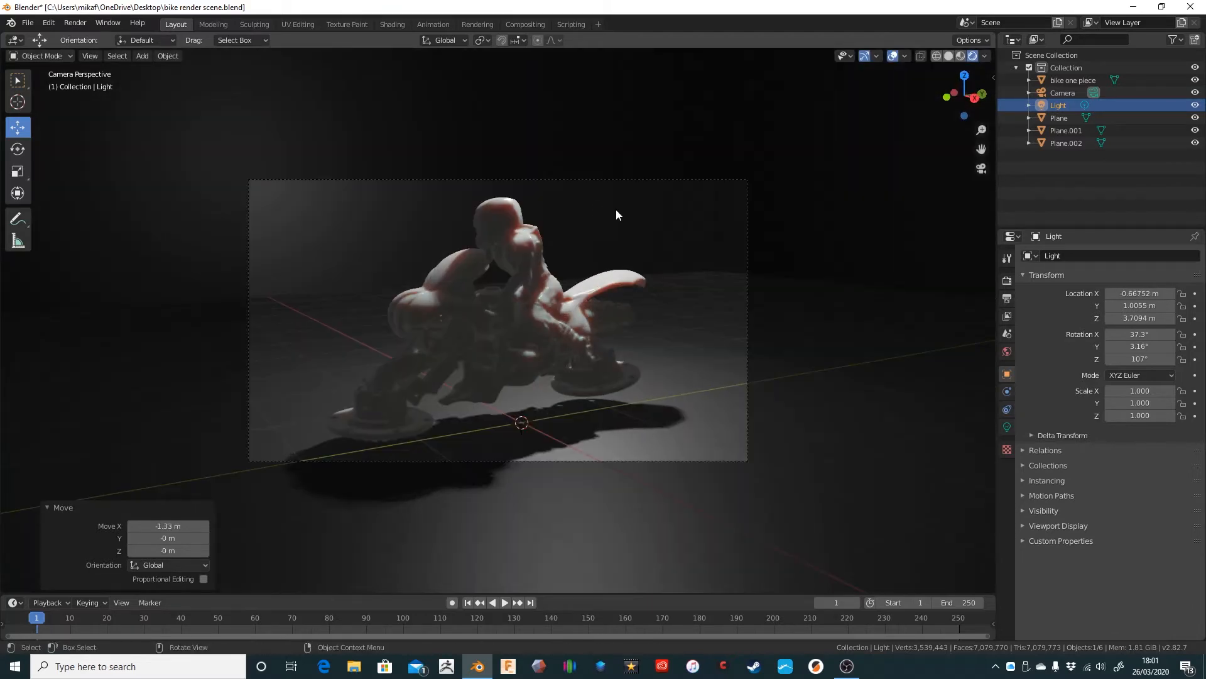
Move the light about 2.38 m in the positive X direction and check the bike through the camera again.
key("KP_0")
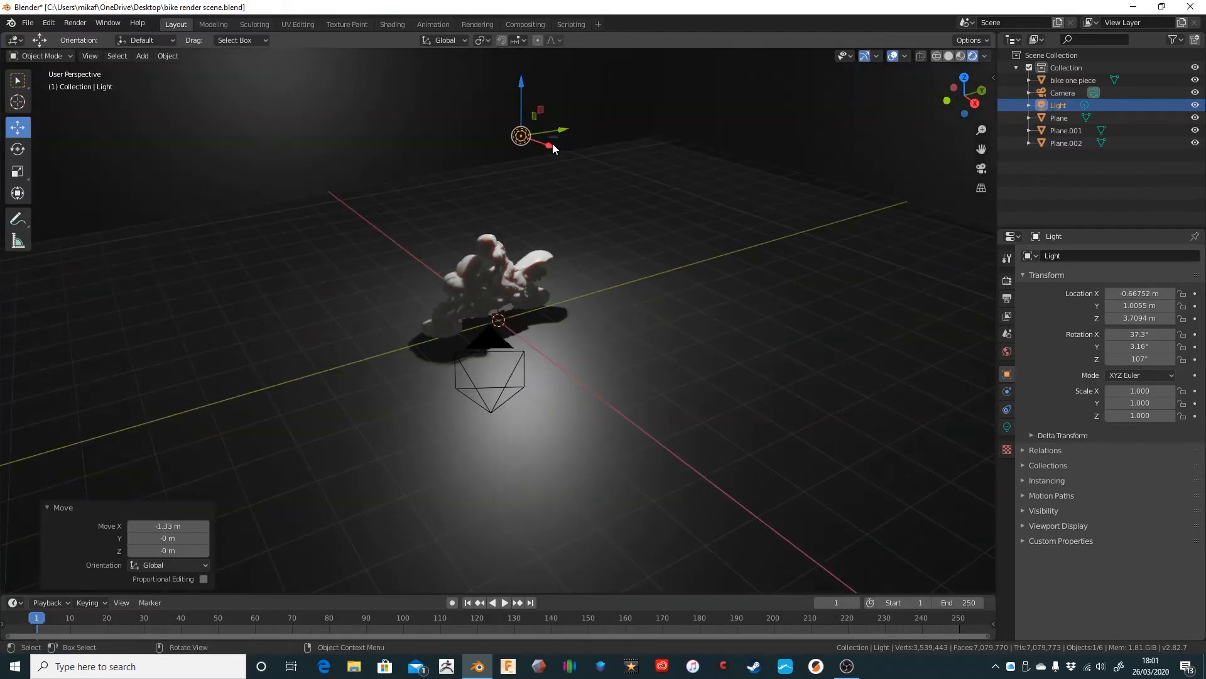
left_click_drag(553, 148, 620, 190)
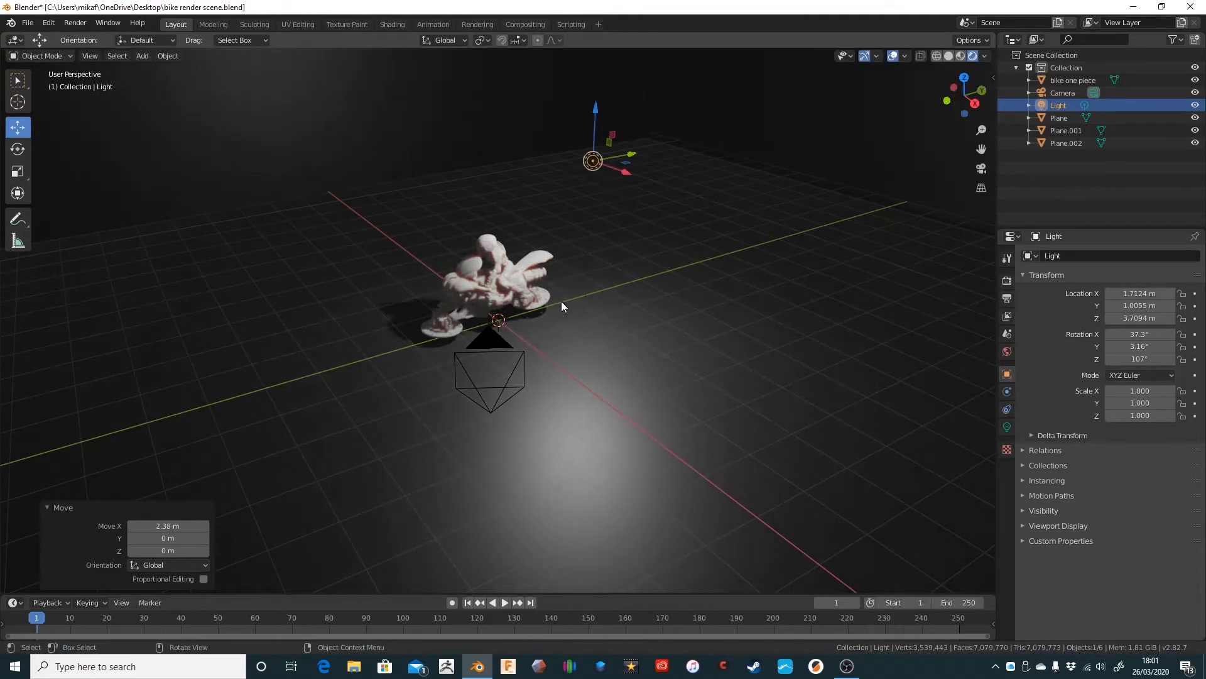
key("KP_0")
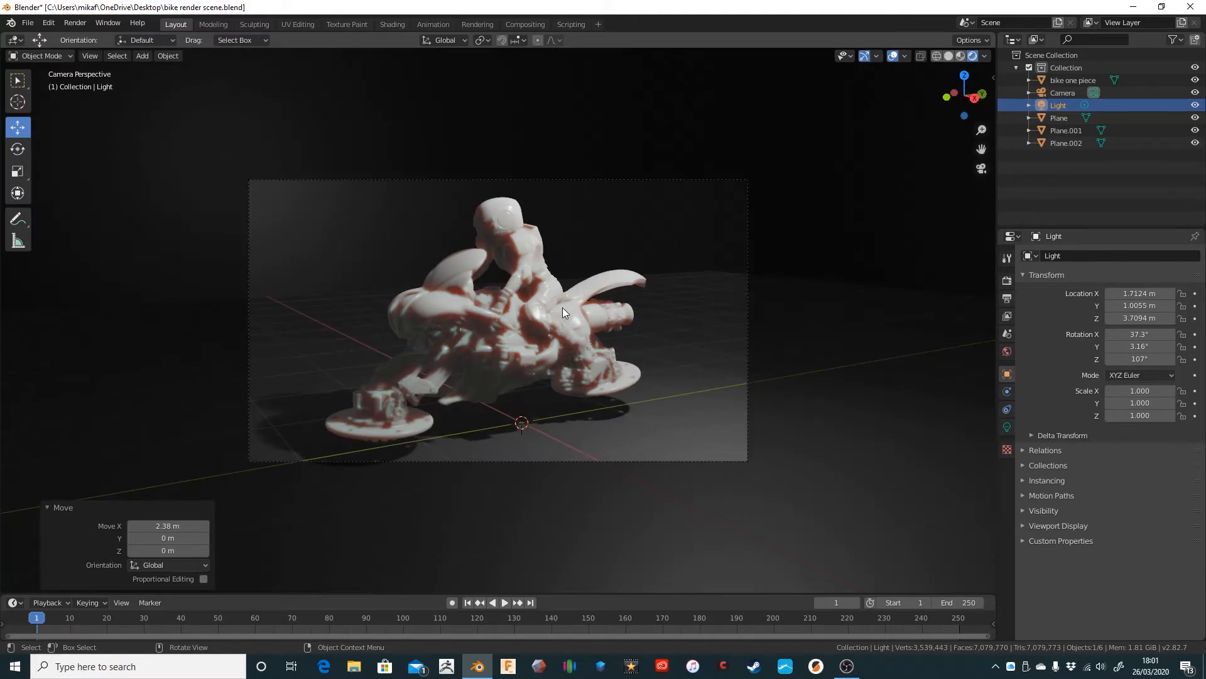
key("KP_0")
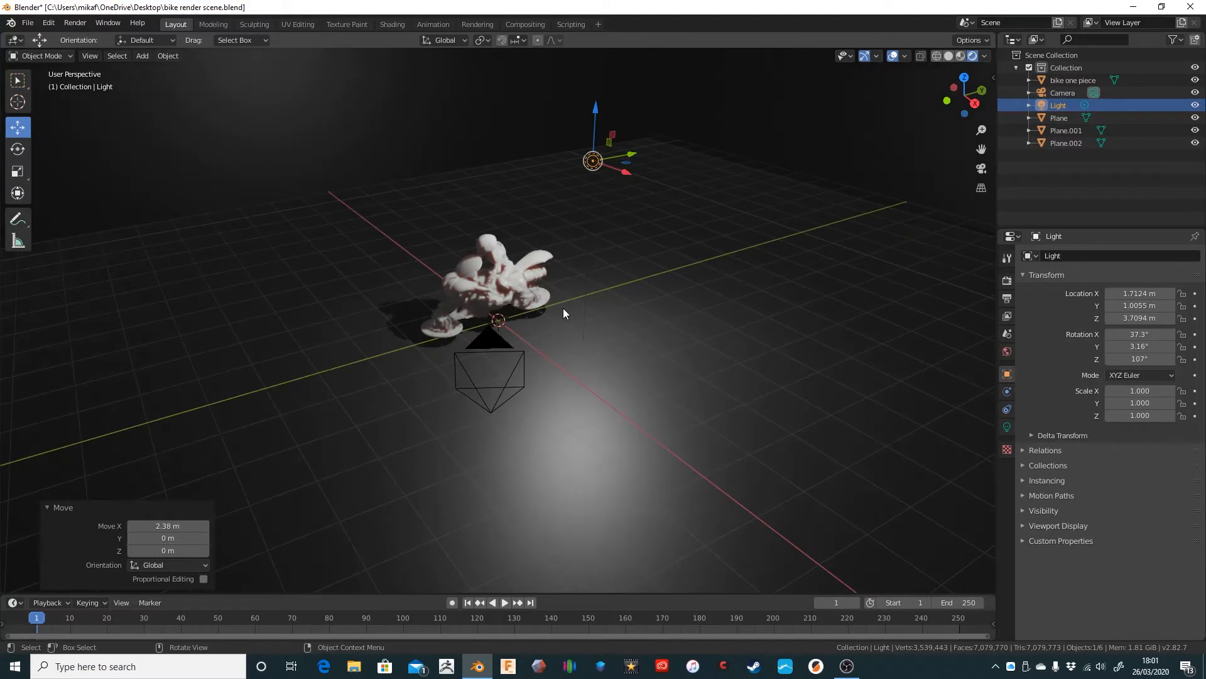
Compare the Sun, Point and Area types for the scene light and set it to Spot.
left_click(1007, 427)
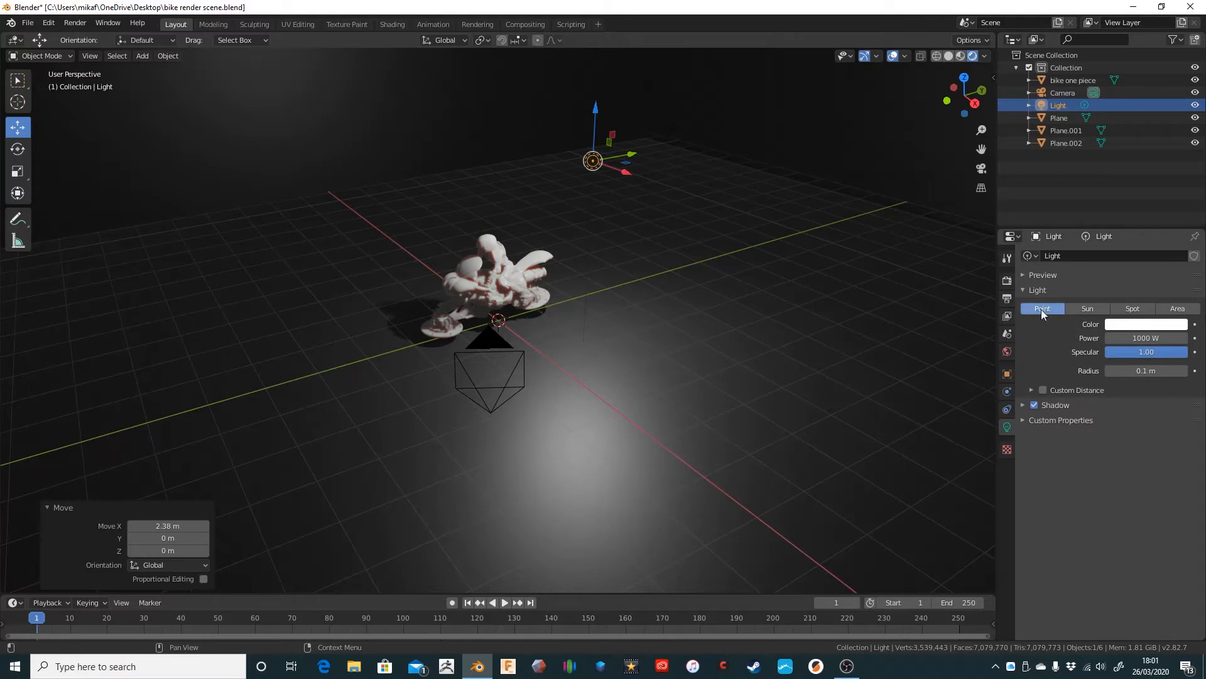
left_click(1133, 309)
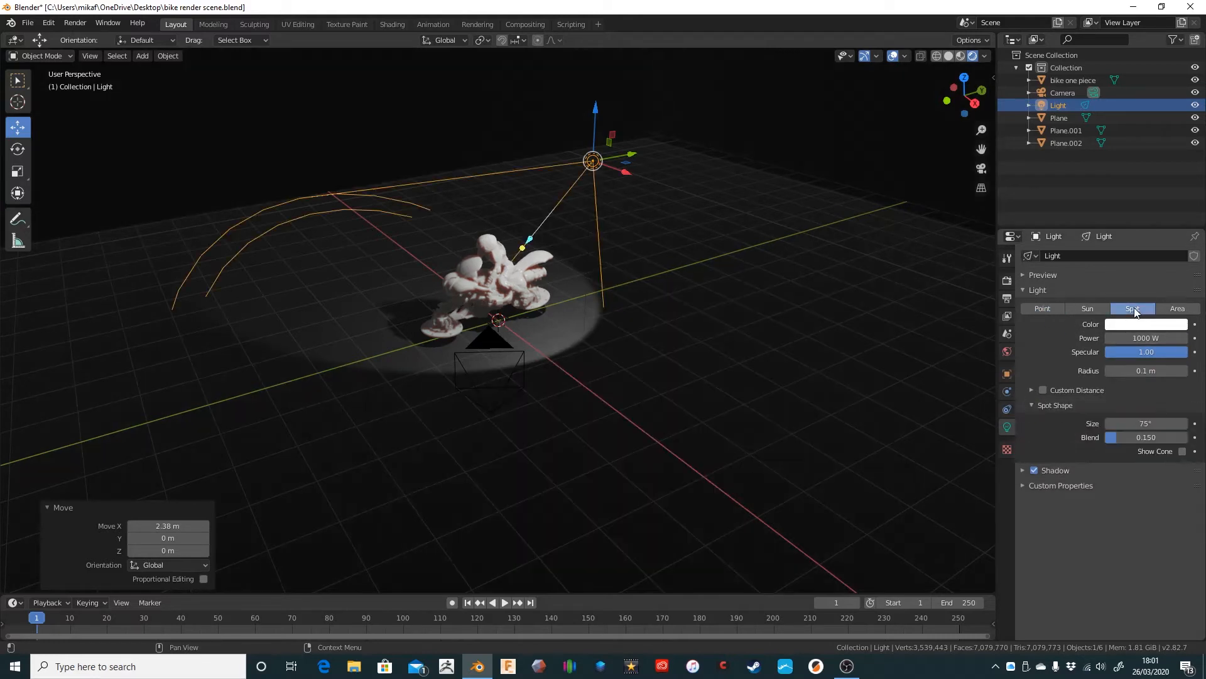
left_click(1094, 309)
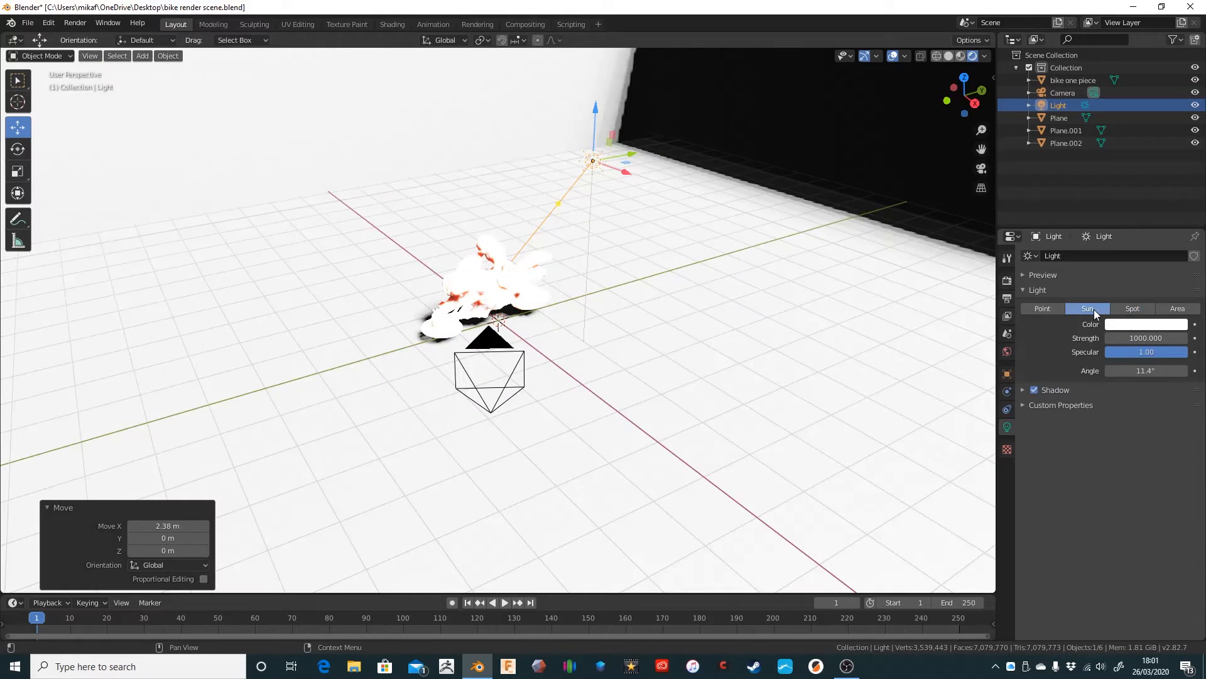
left_click(1049, 308)
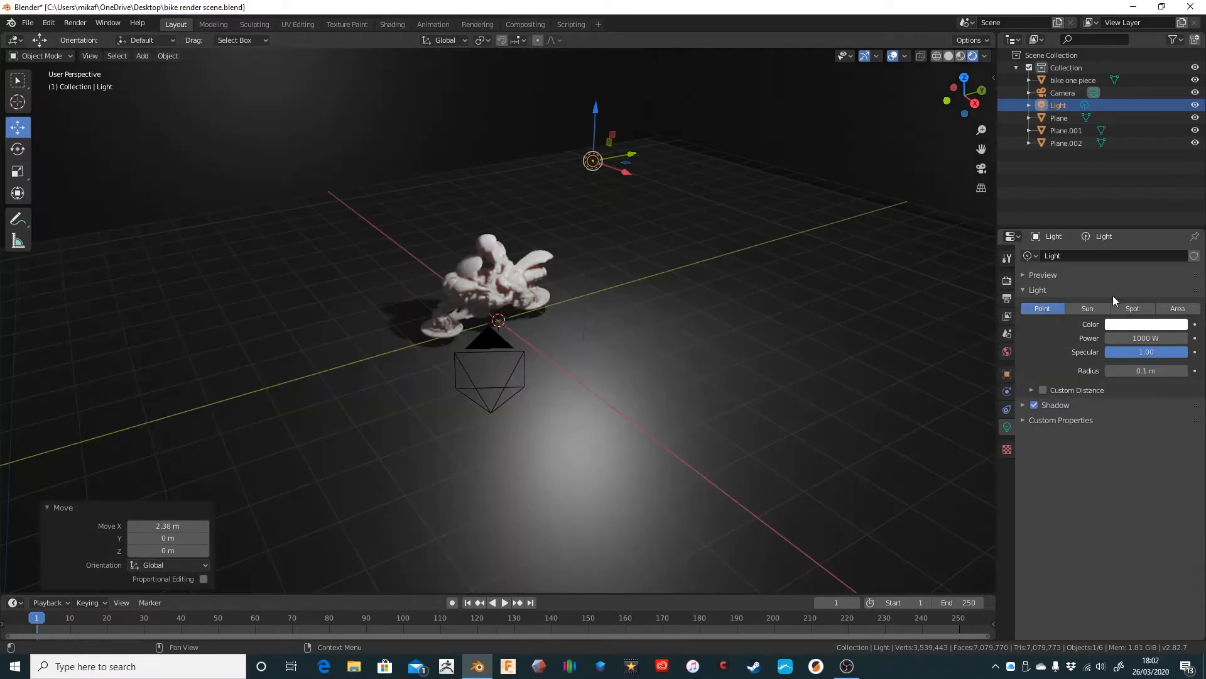
left_click(1172, 310)
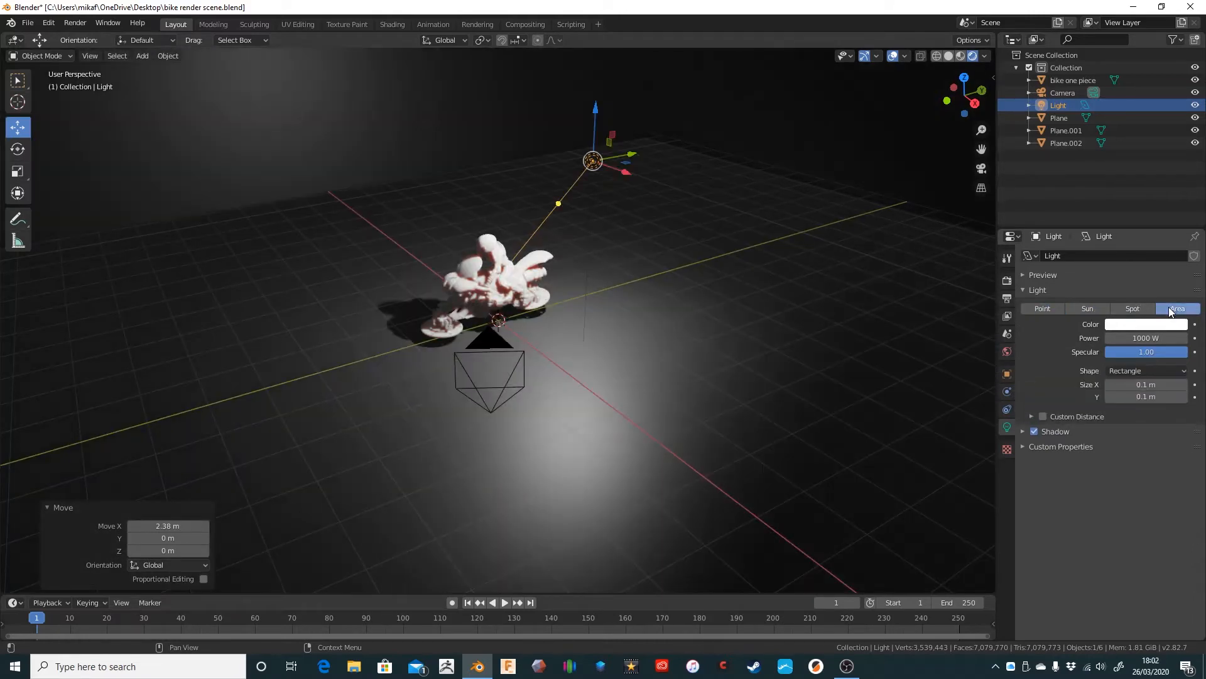
left_click(1133, 308)
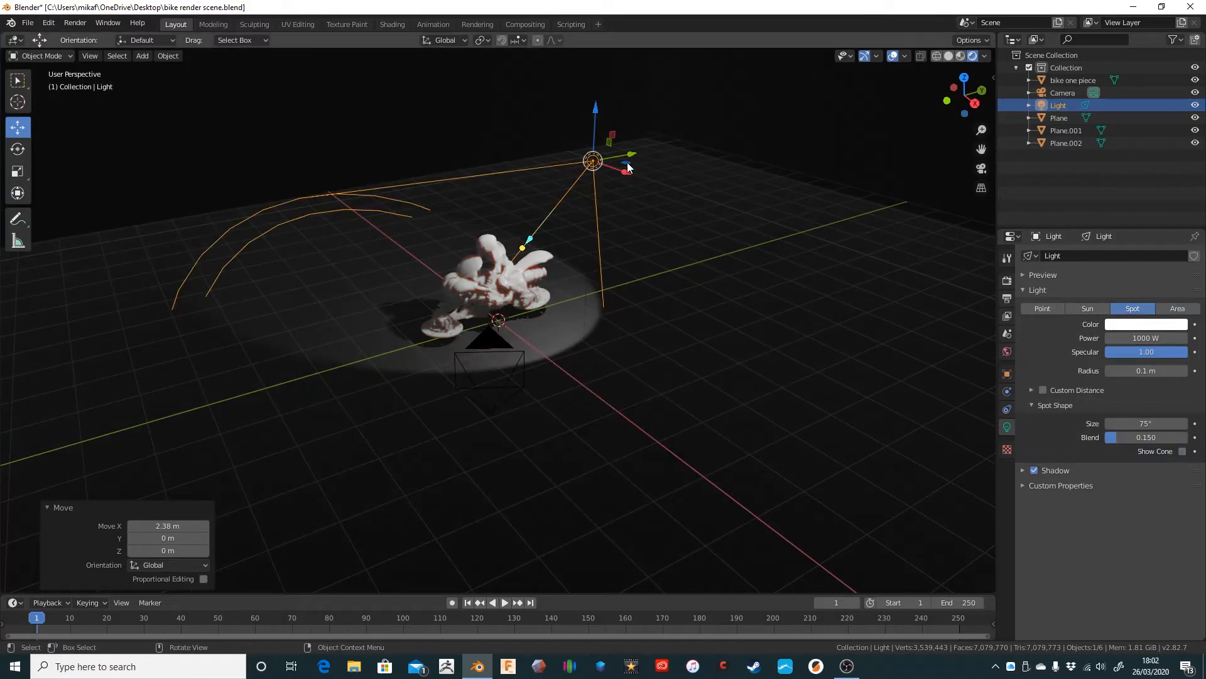
Move the spot light about 1.1 m along Y and 0.617 m along X, checking the result through the camera.
key("g")
left_click(686, 157)
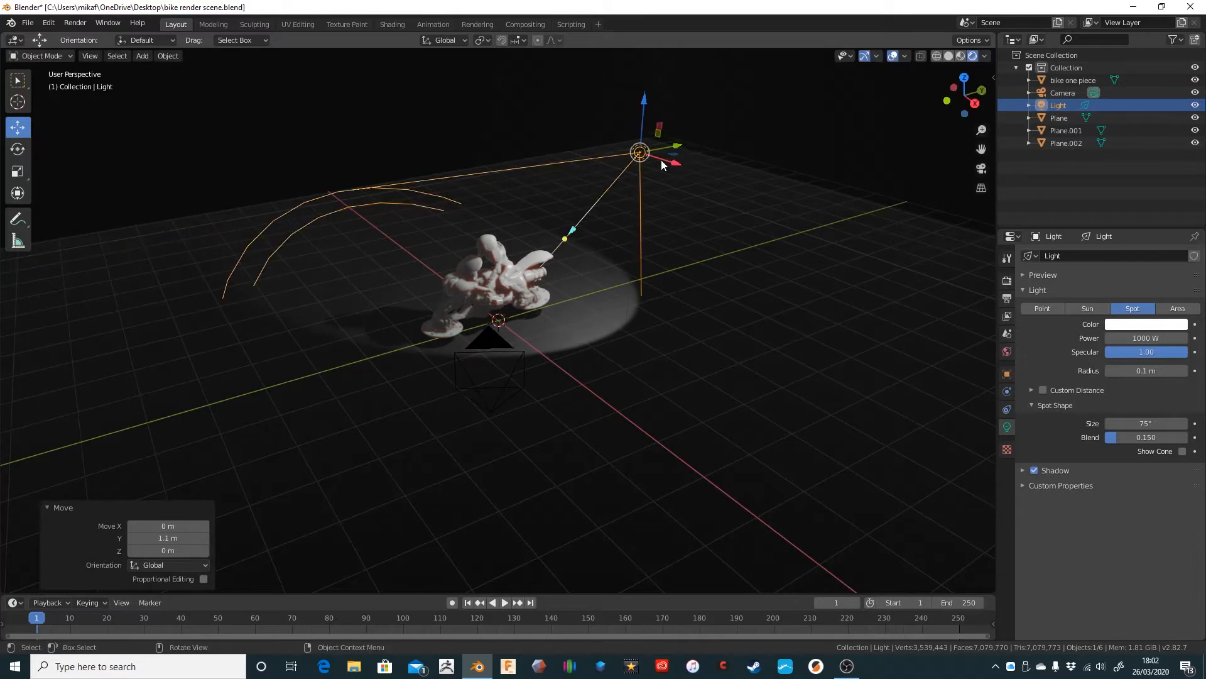
key("g")
key("x")
left_click(697, 176)
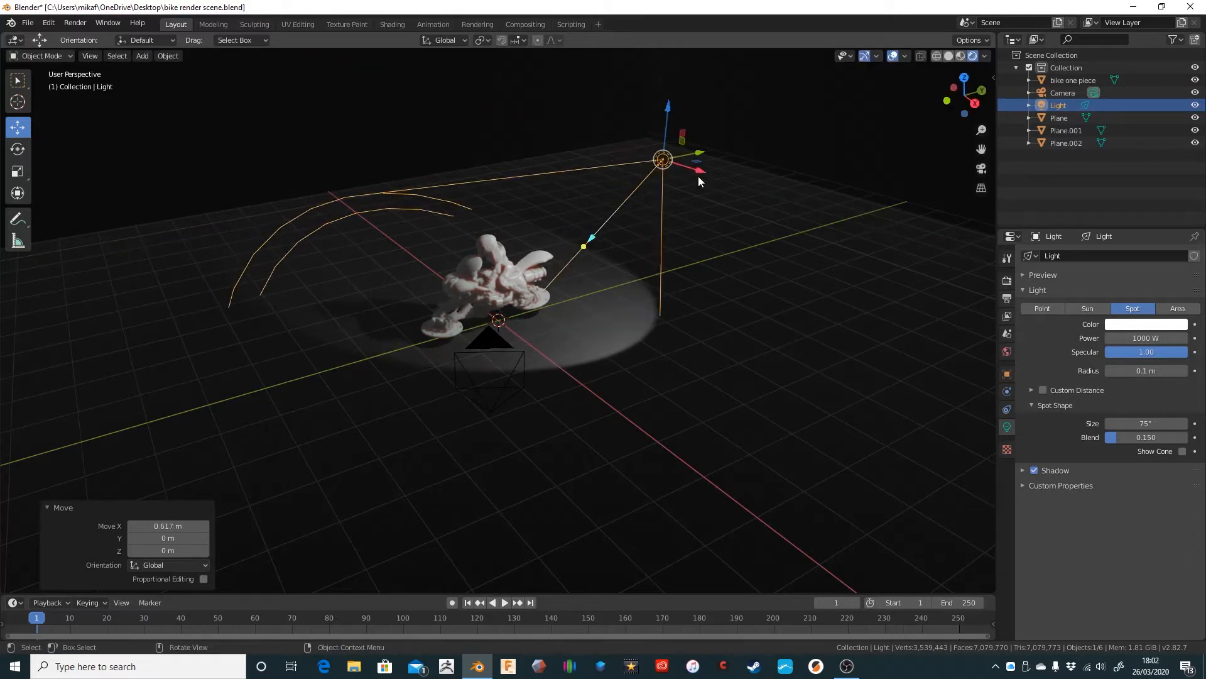
key("KP_0")
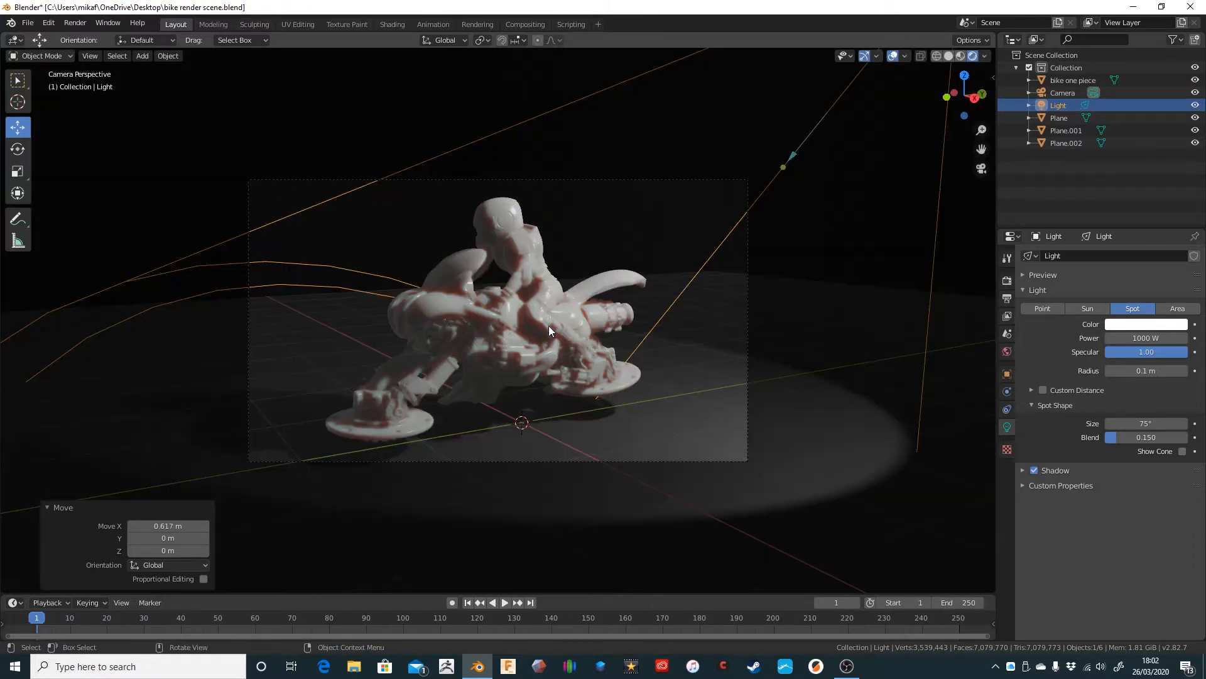
middle_click_drag(721, 405, 516, 350)
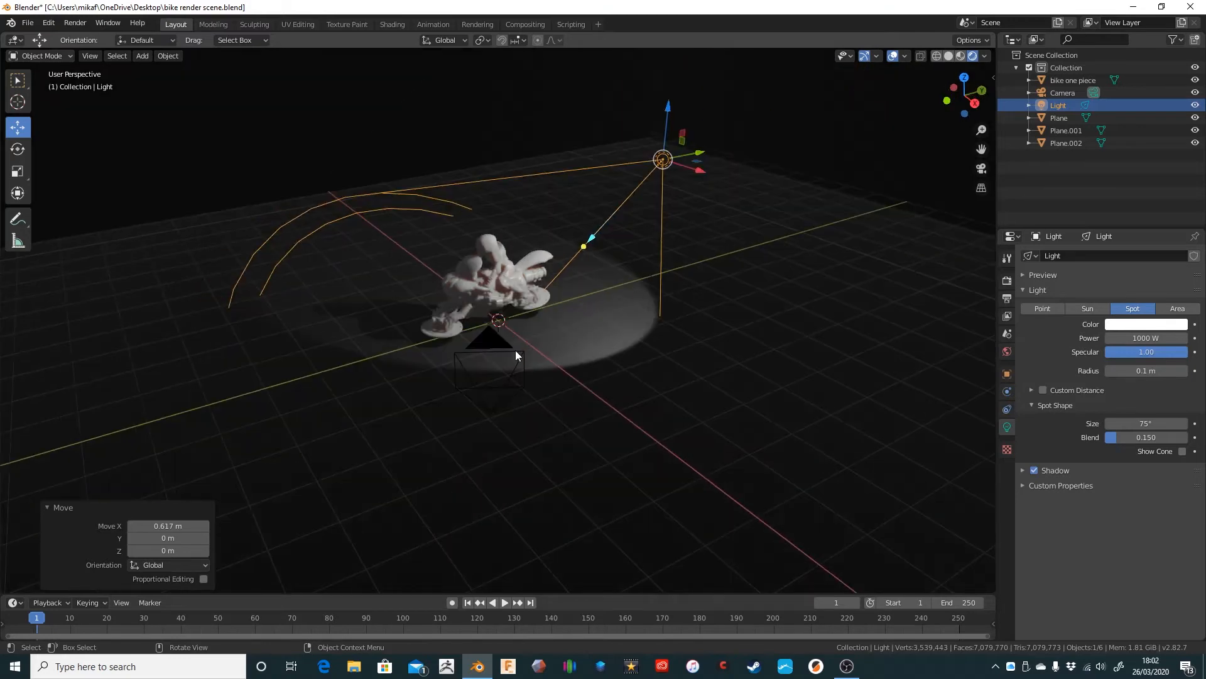
Add a point light to the scene and move it about 1.46 m in the negative Y direction.
key("shift+a")
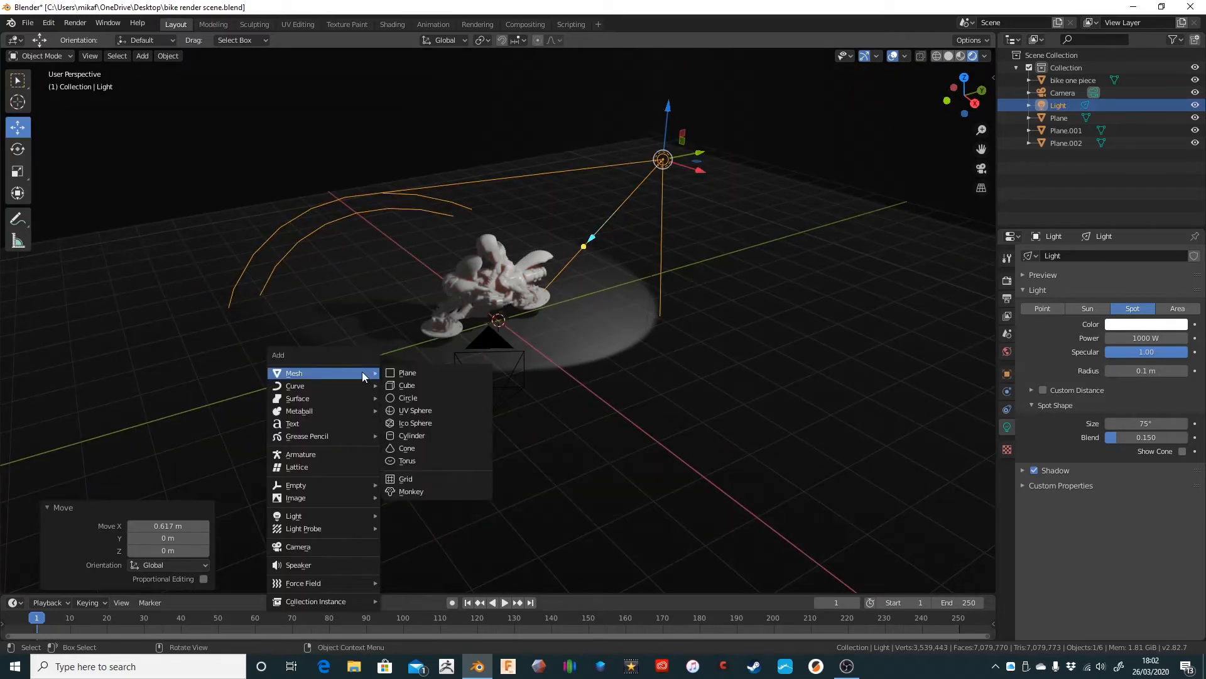
mouse_move(333, 517)
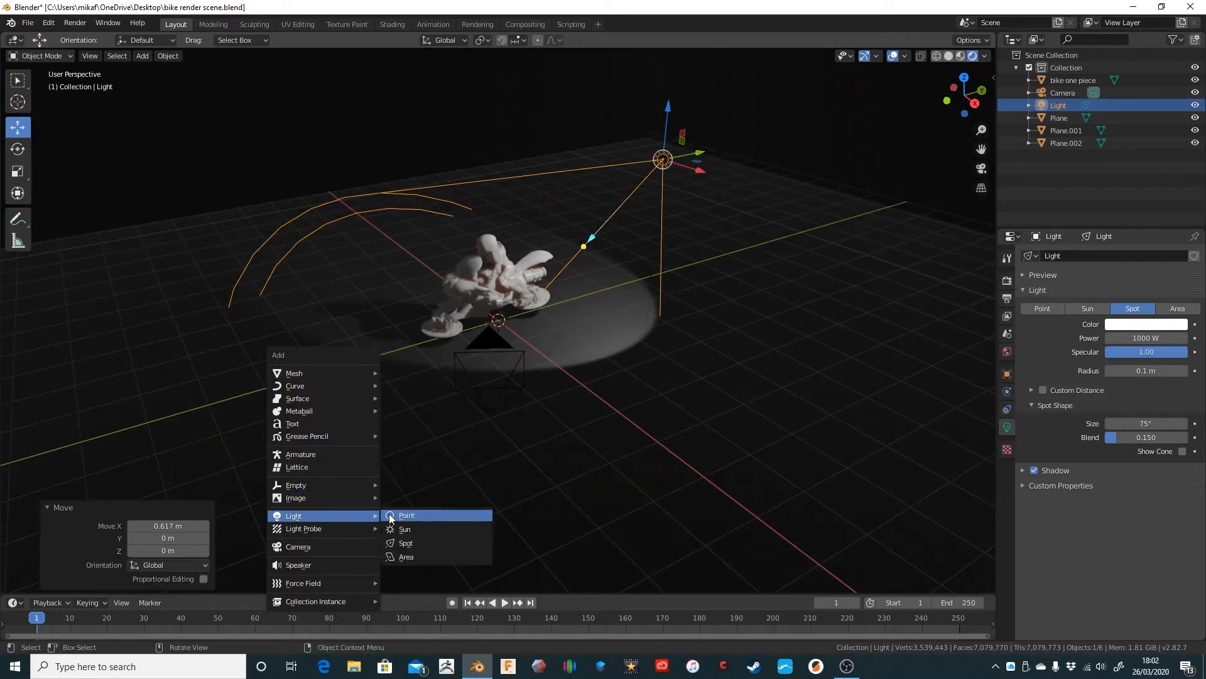
left_click(425, 514)
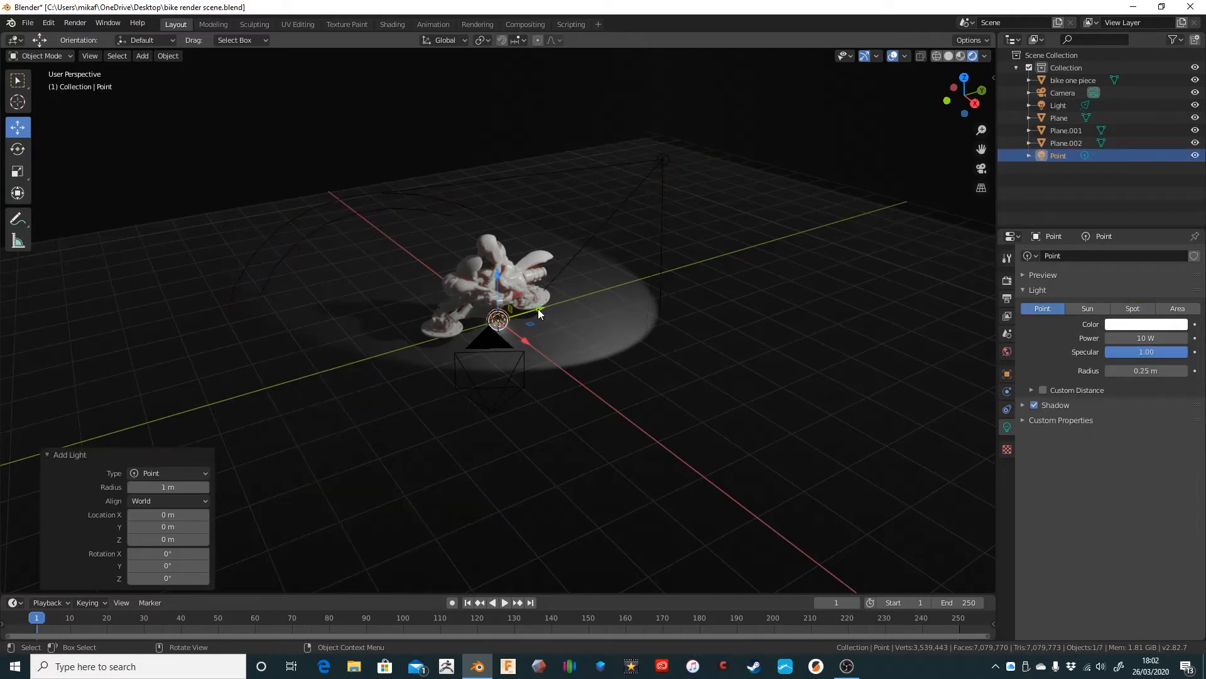
key("g")
left_click(470, 335)
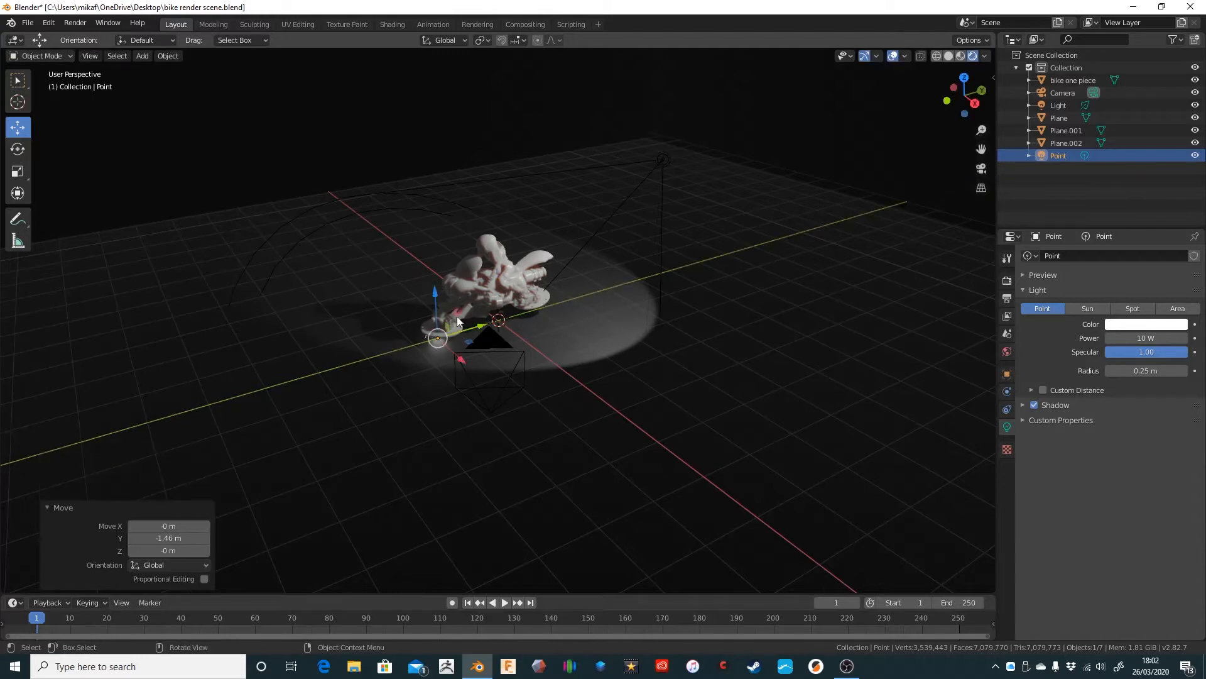
Raise the new point light about 2.4 m and shift it about 1.13 m in the positive X direction.
key("g")
key("z")
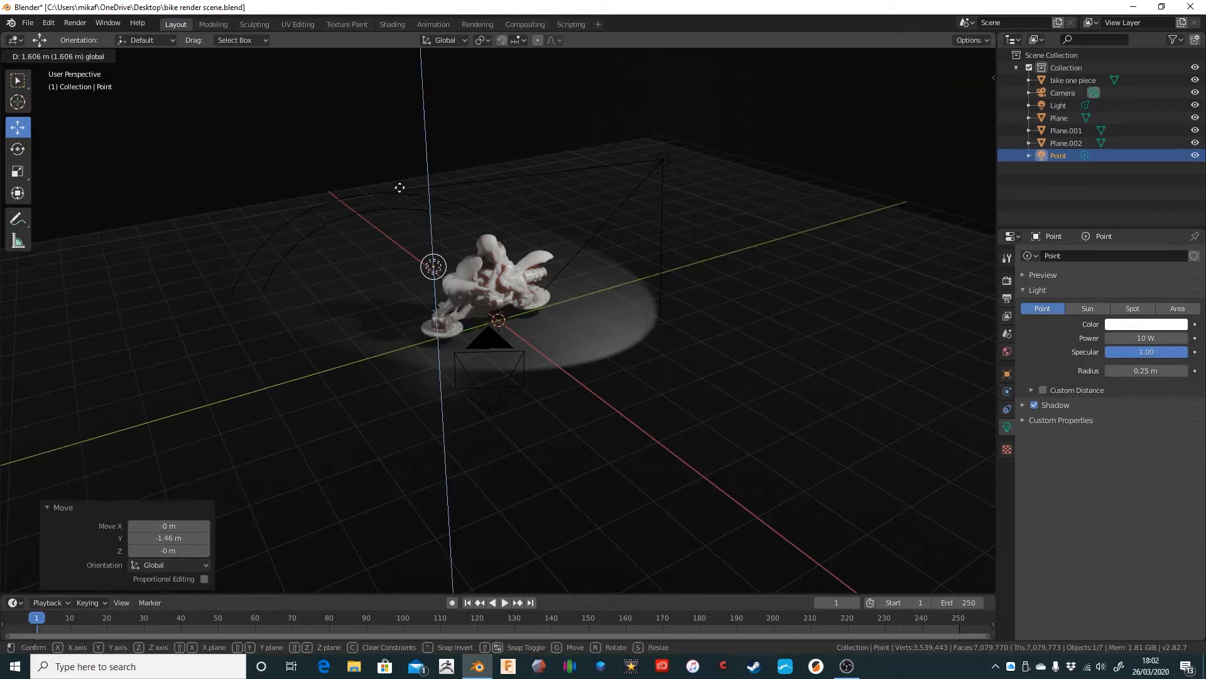
left_click(415, 259)
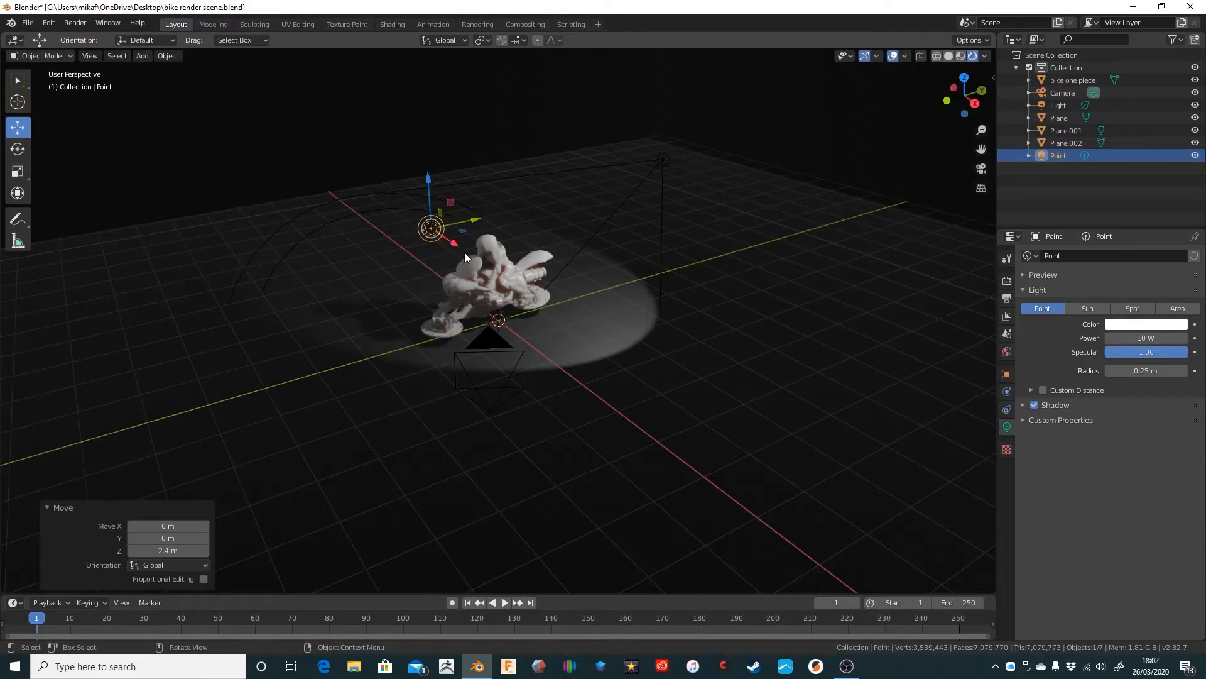
key("g")
key("x")
left_click(491, 275)
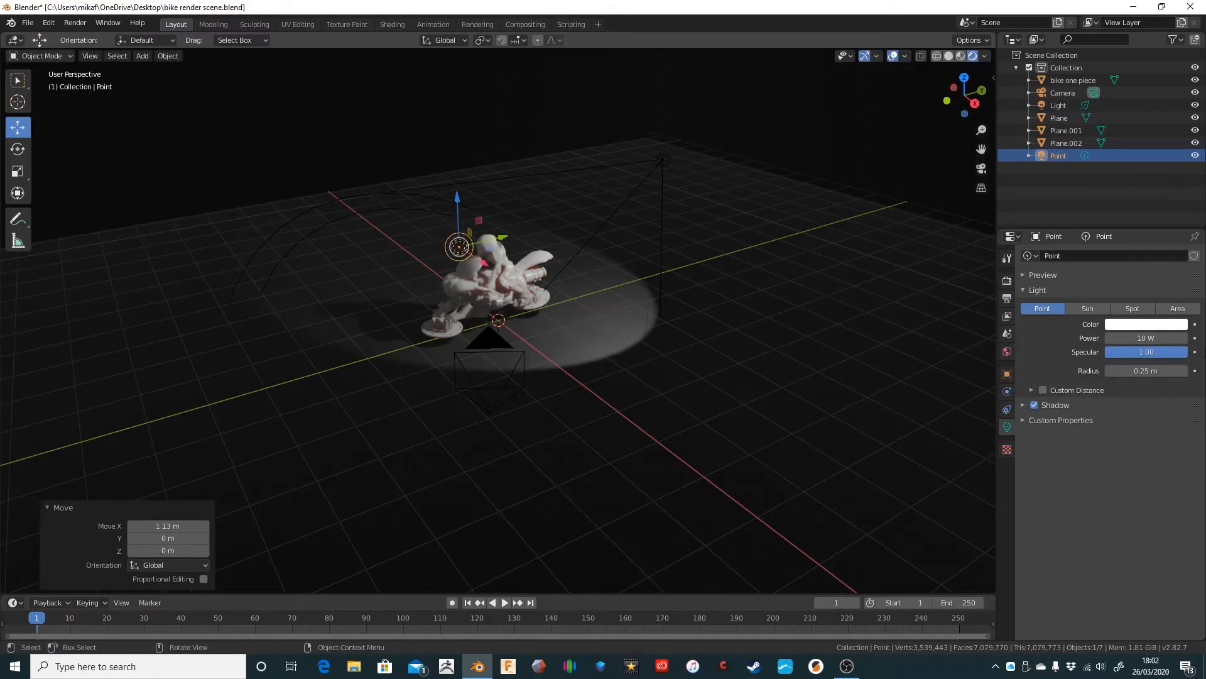
Increase the power of the new point light above the bike.
left_click(1148, 339)
type("10")
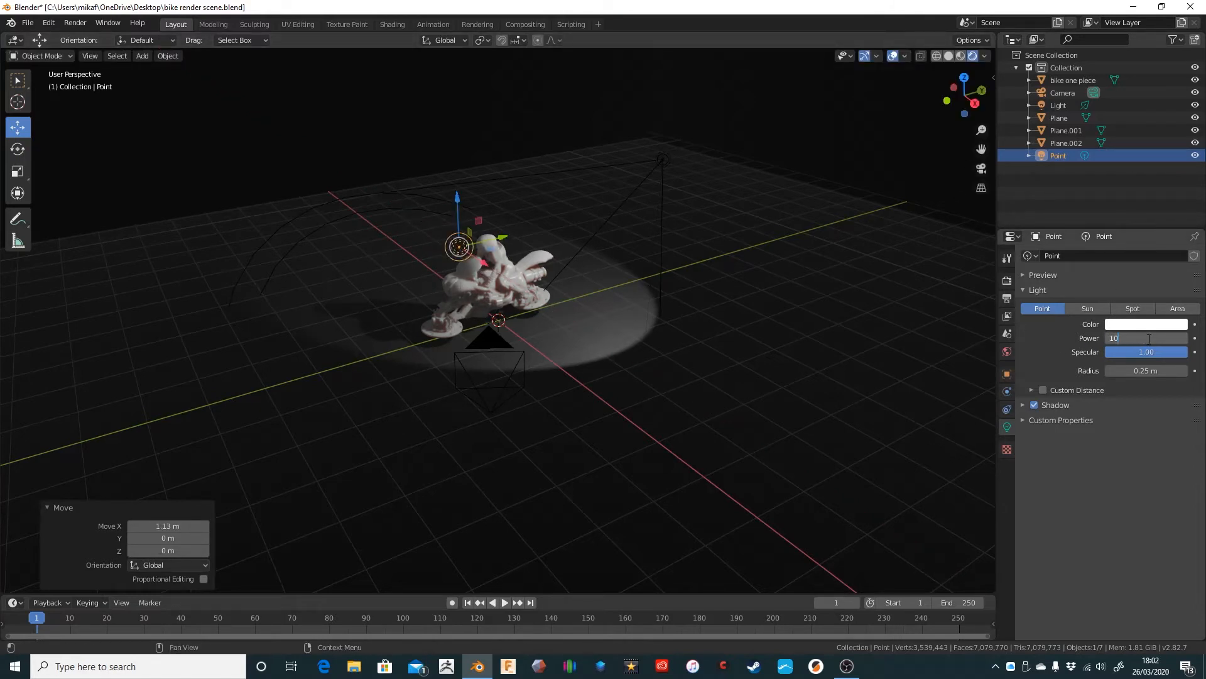
key("Return")
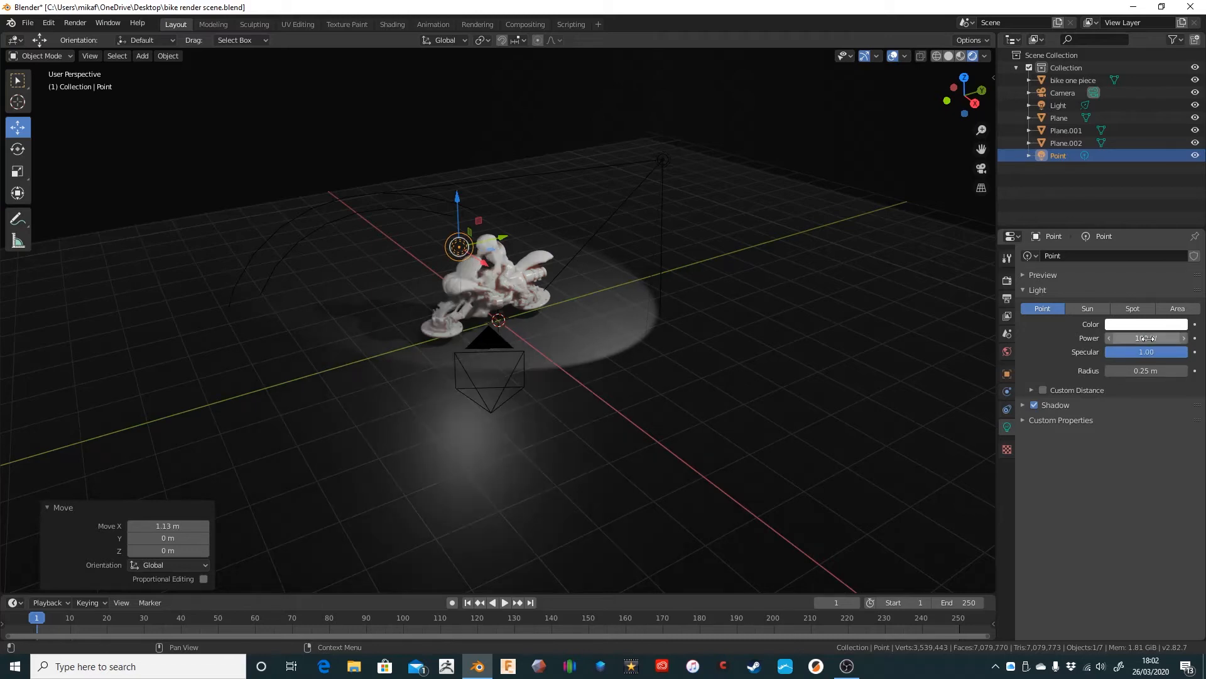
Set the original spot light's power to 100 W while viewing the bike through the camera.
left_click(1058, 106)
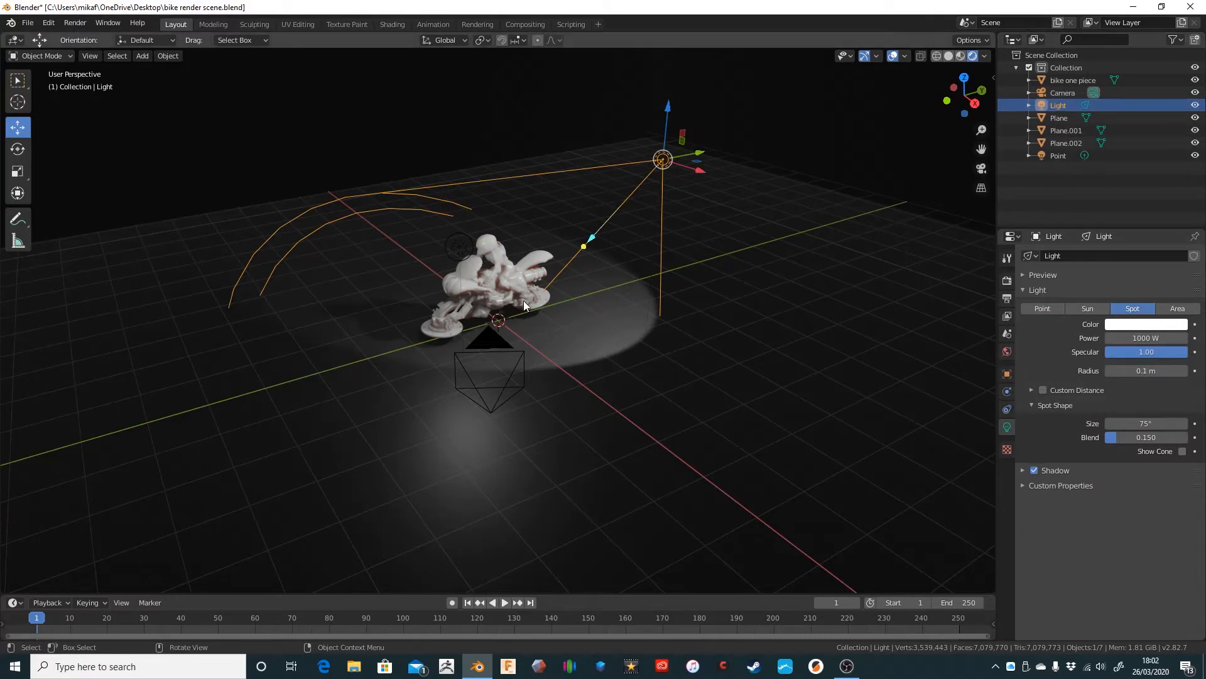
key("KP_0")
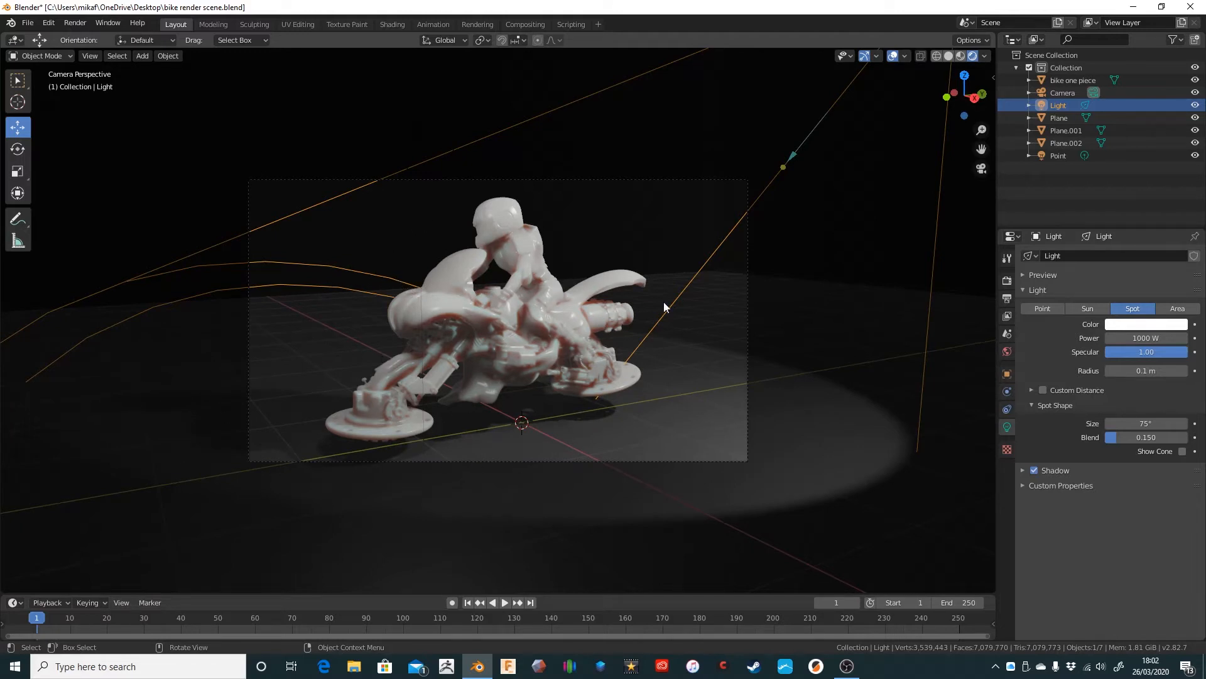
left_click(1142, 338)
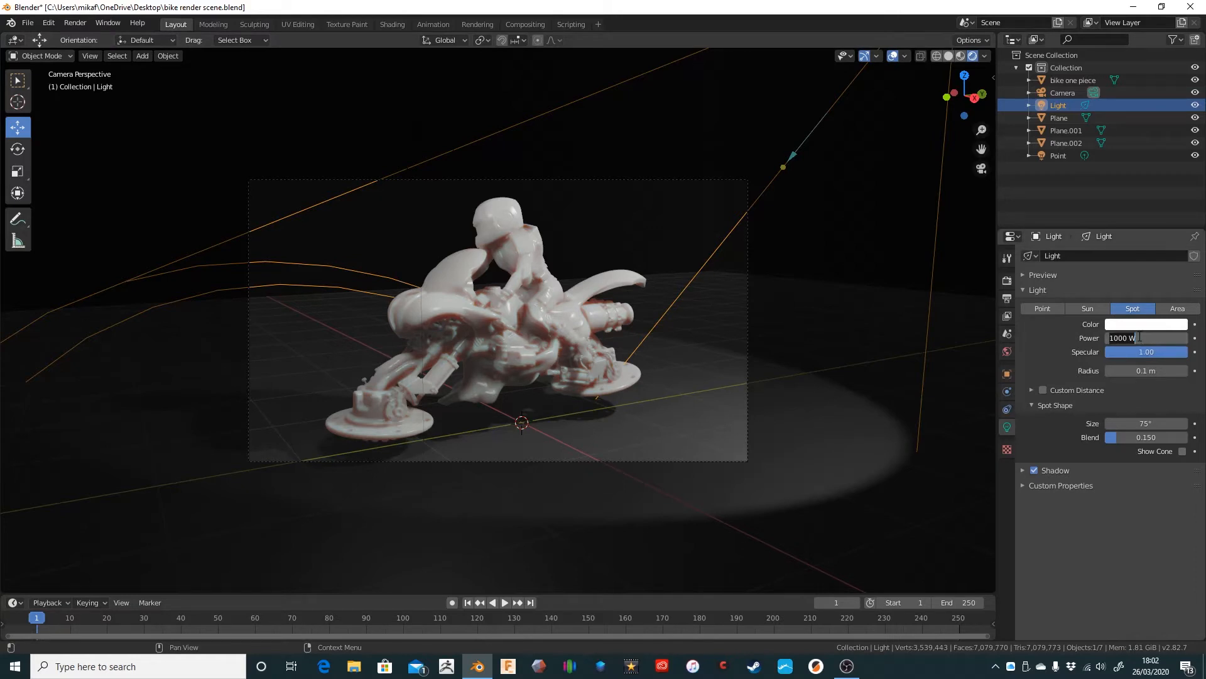
type("100")
key("Return")
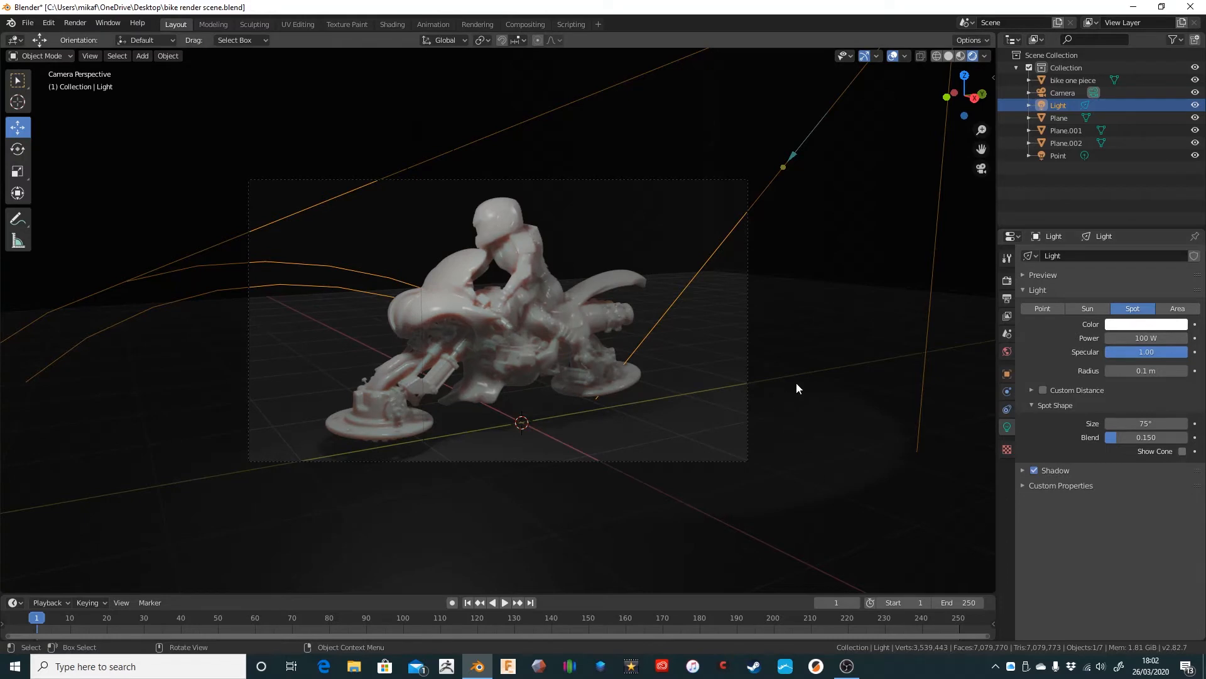
Try the Point type on the original light and inspect the bike's lighting through the camera.
left_click(1042, 308)
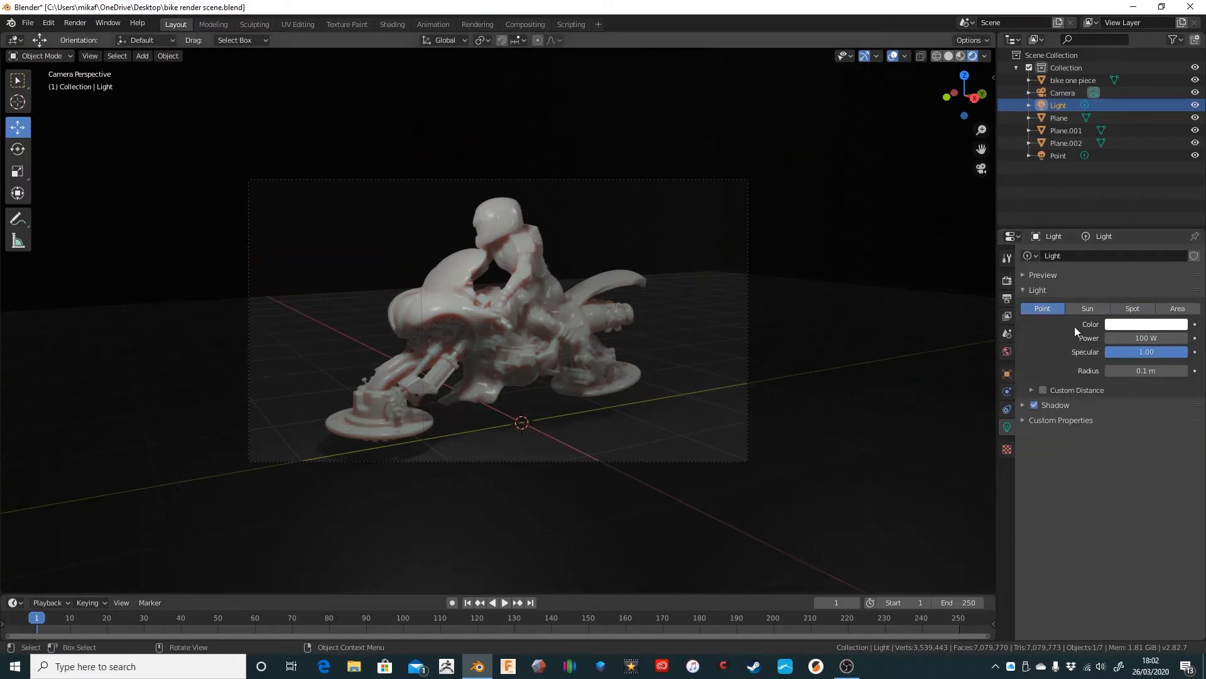
scroll(841, 322, "down", 1)
scroll(839, 323, "down", 3)
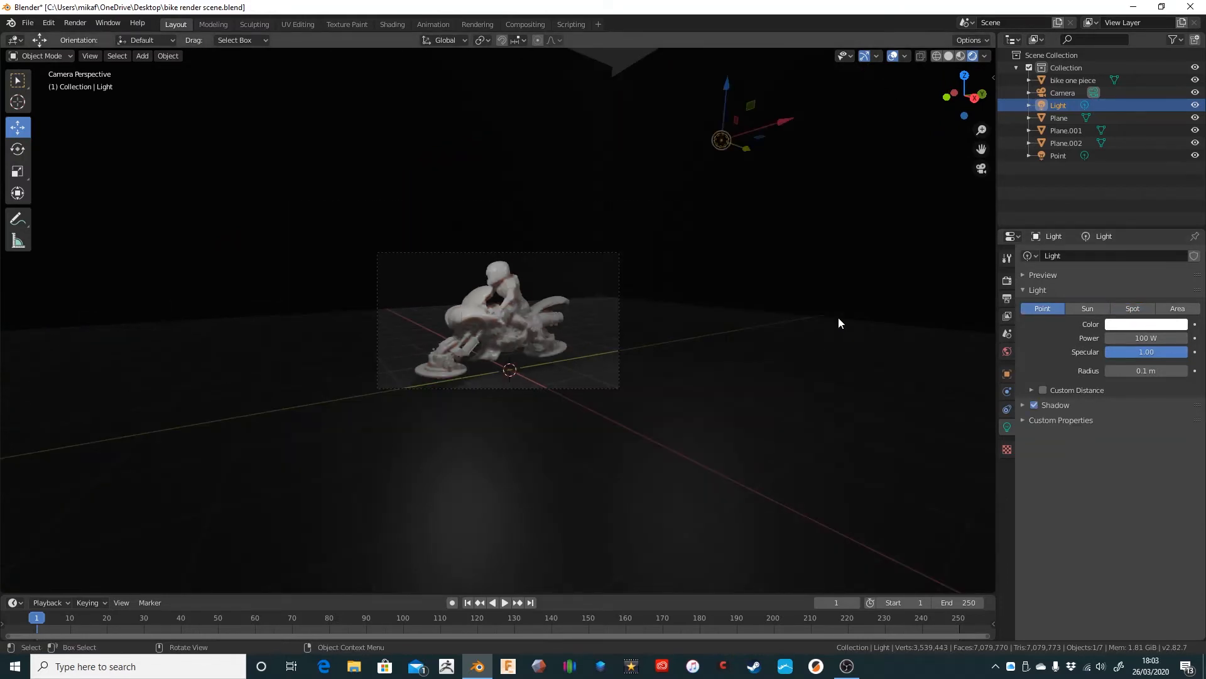
scroll(838, 322, "up", 5)
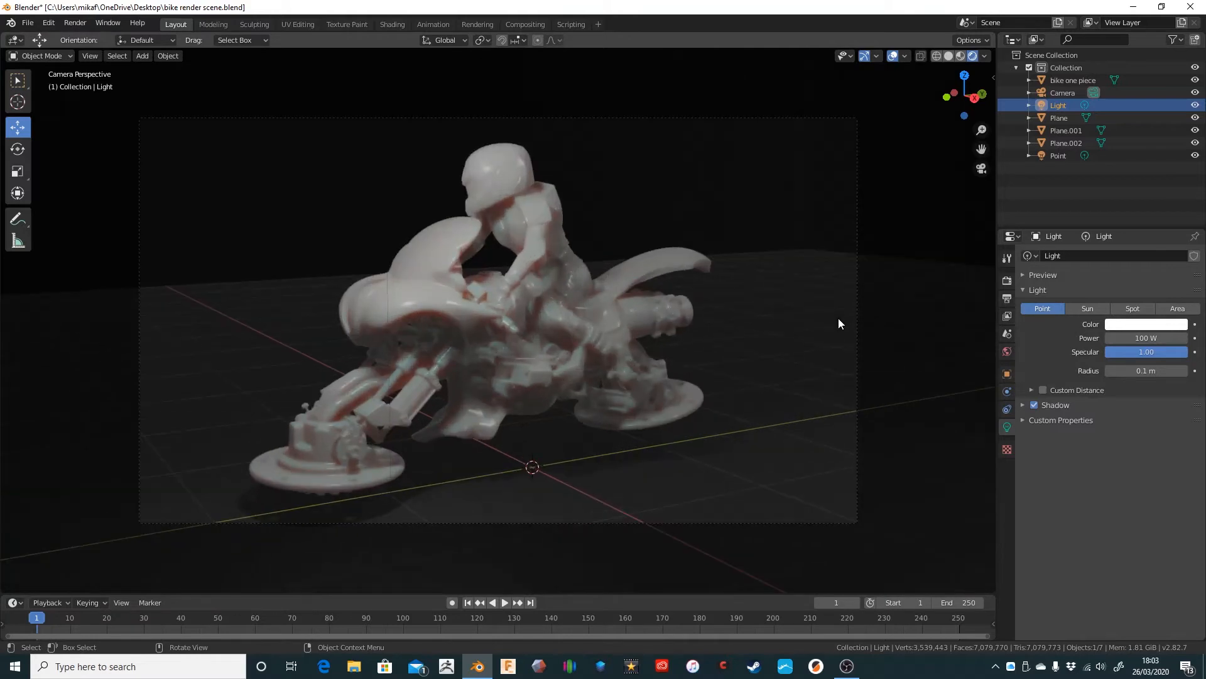
Lower the original light by about 1.17 m along Z and set its type to Spot.
middle_click_drag(839, 324, 777, 119)
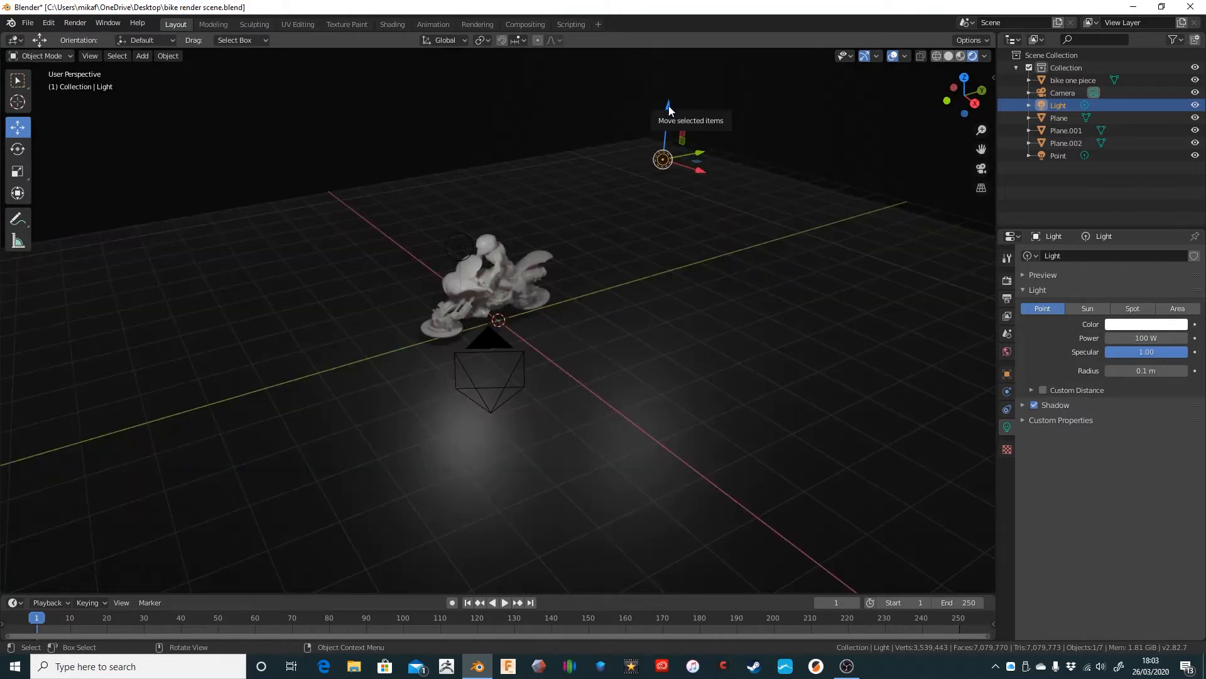
left_click_drag(668, 110, 679, 197)
left_click(1132, 308)
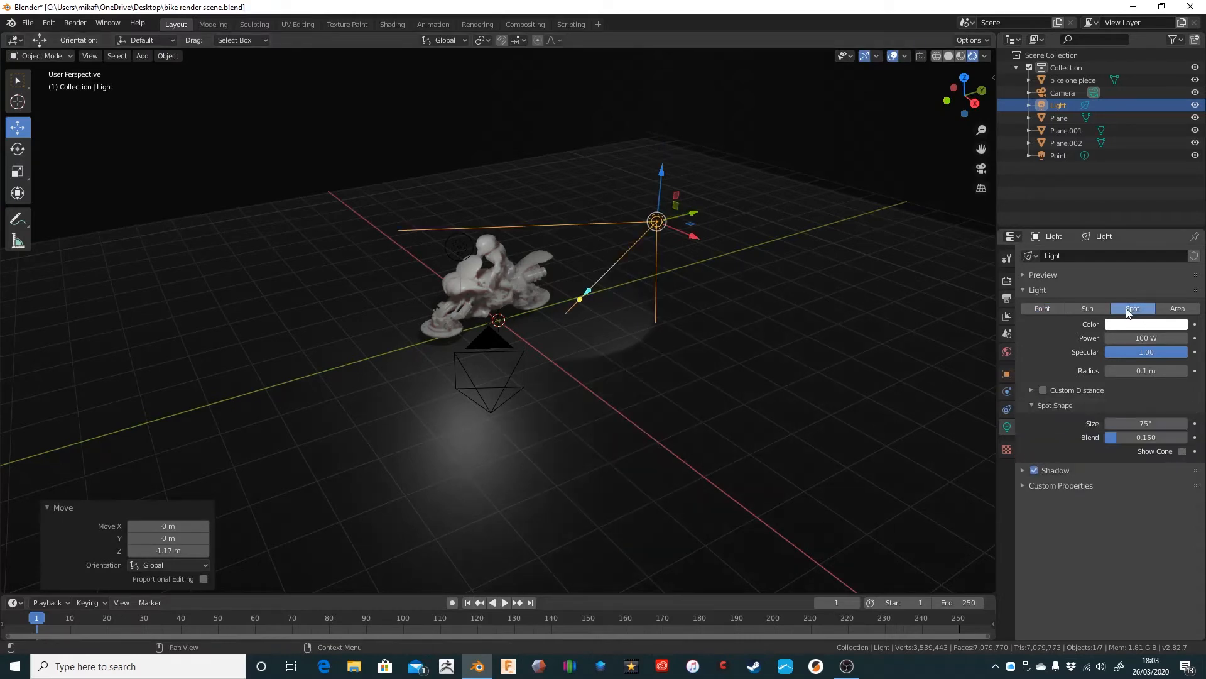
Raise the spot light about 2.06 m along Z, set its power to 500 W and check the bike through the camera.
left_click_drag(659, 169, 653, 57)
left_click(1143, 340)
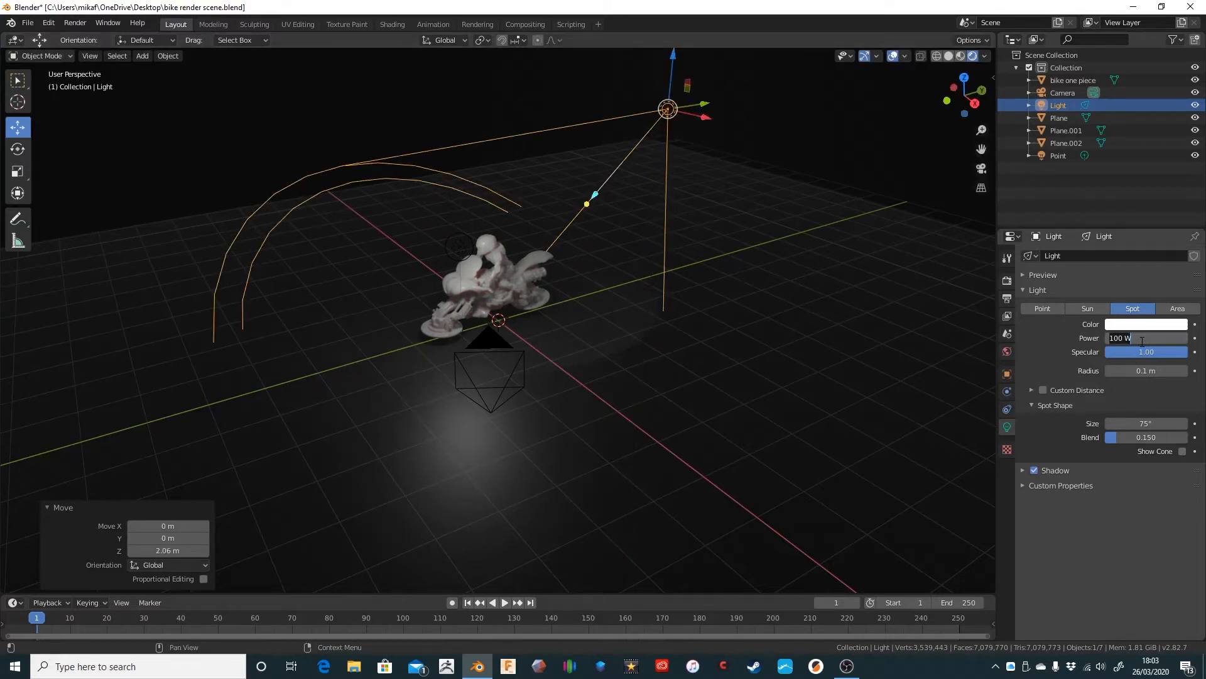
type("500")
key("Return")
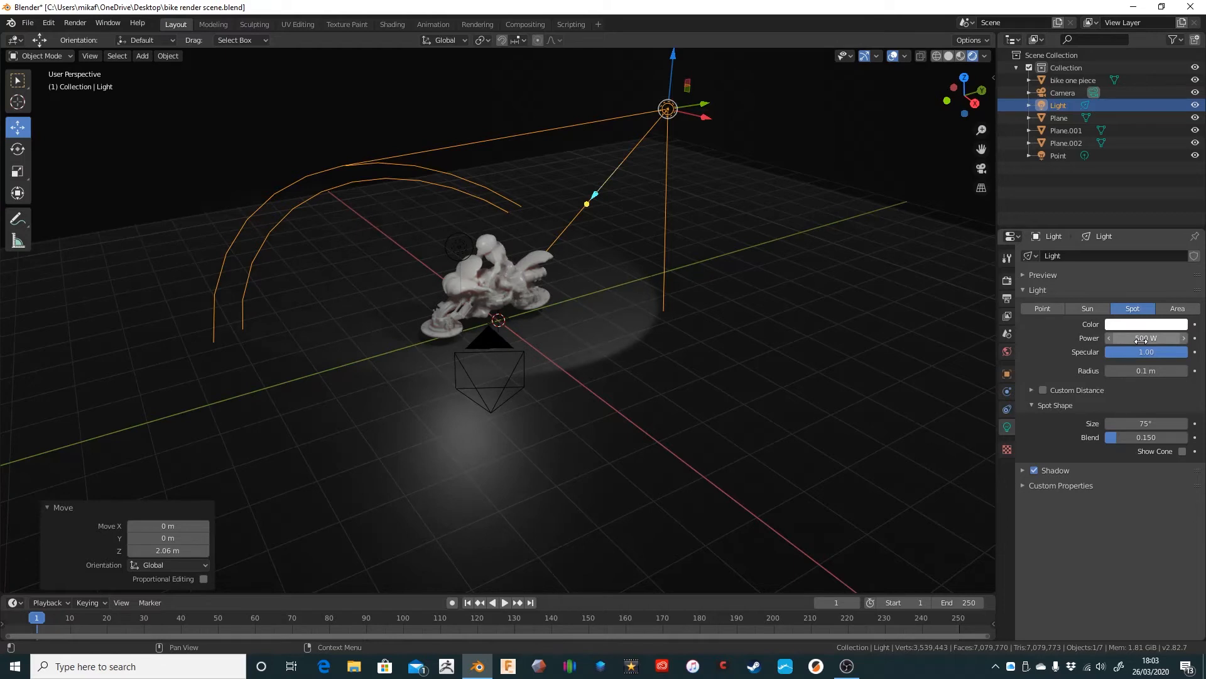
middle_click_drag(516, 305, 516, 305, "ctrl")
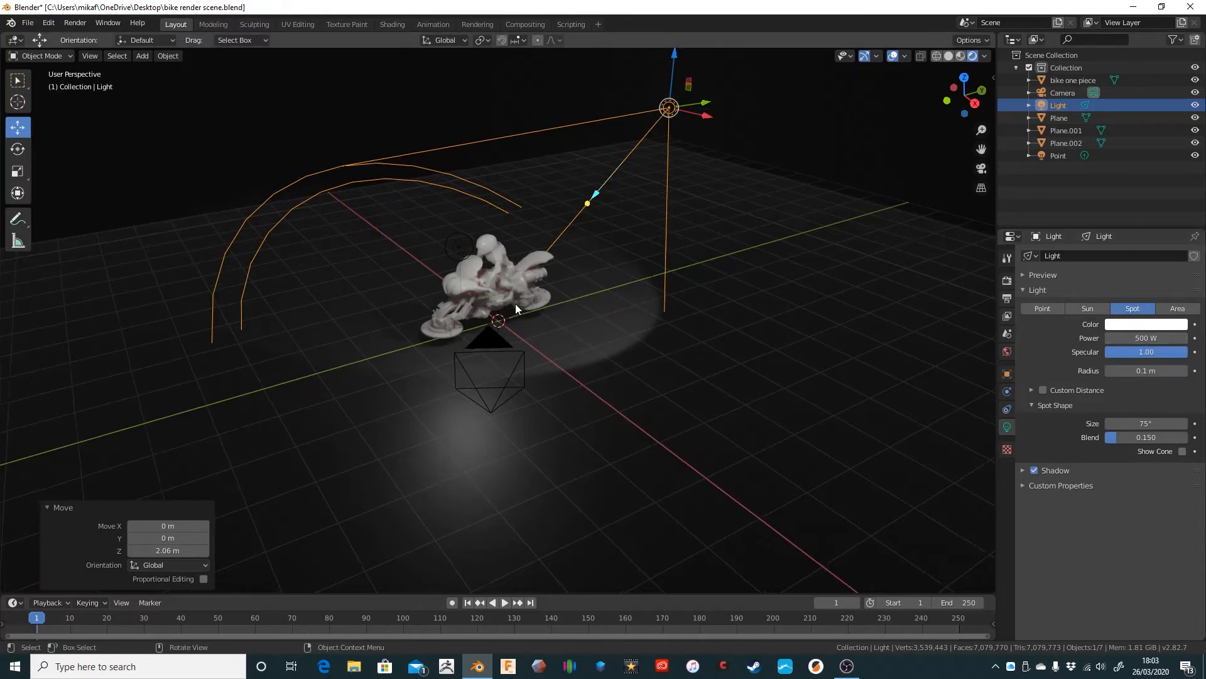
key("KP_0")
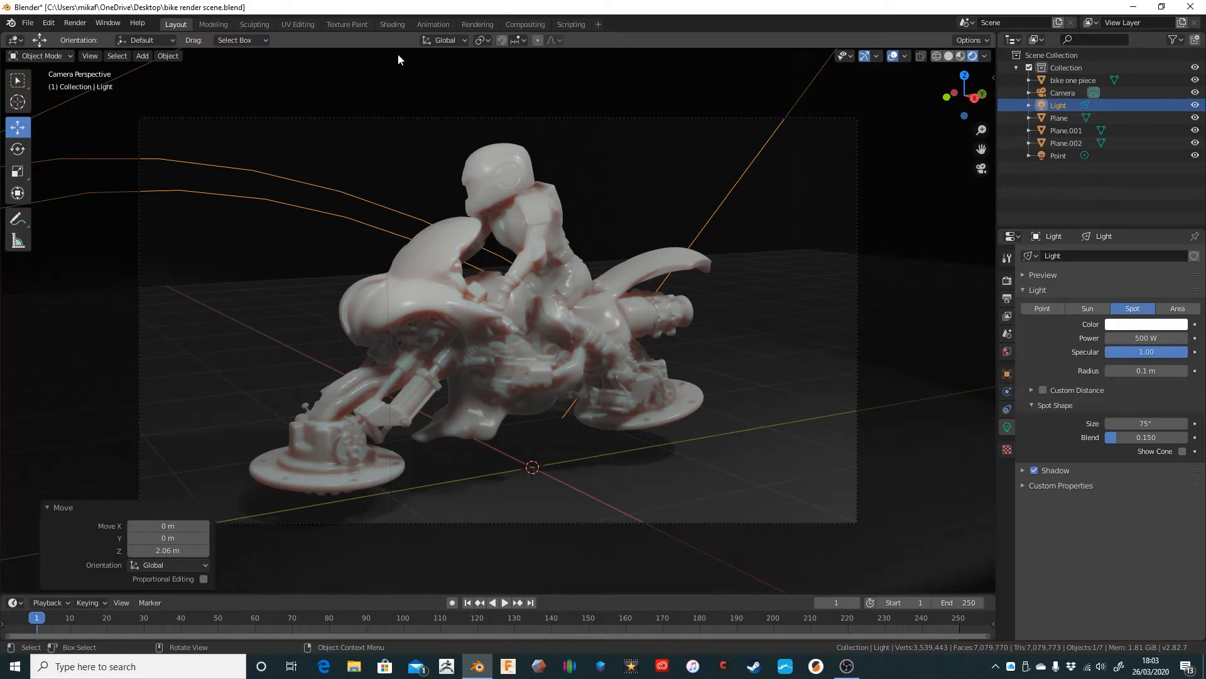
In the Shading workspace, darken the bike material's base color and change its subsurface color to a muted grey-blue.
left_click(393, 24)
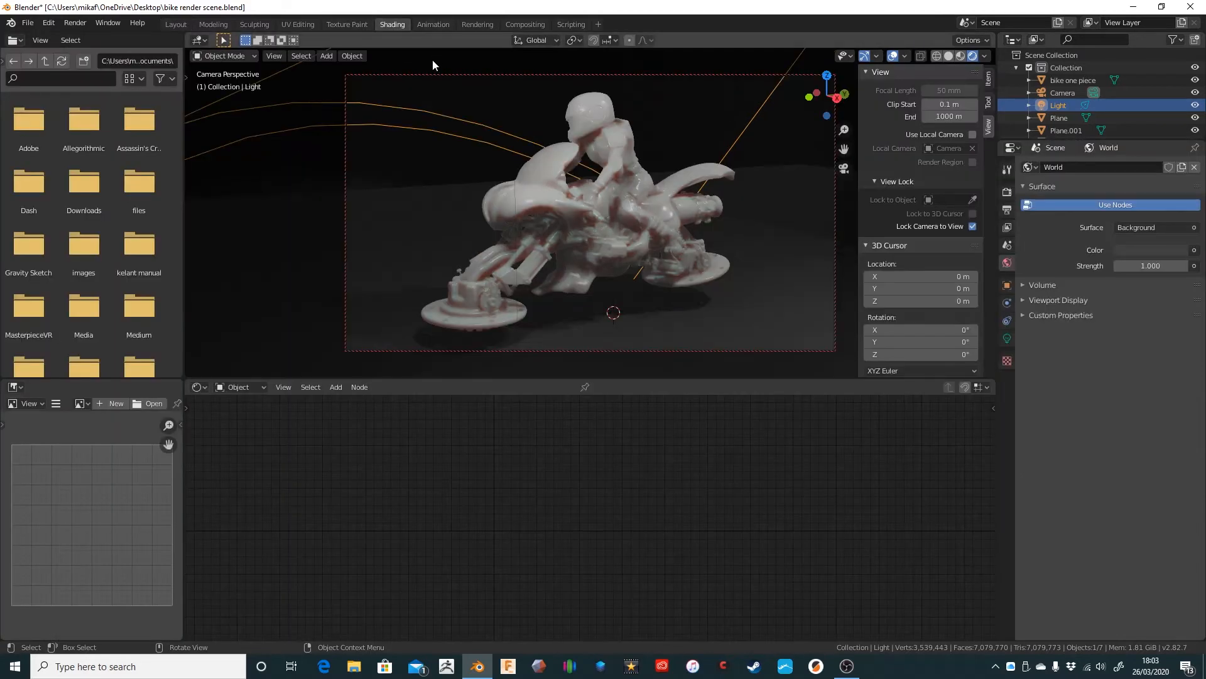
left_click(593, 217)
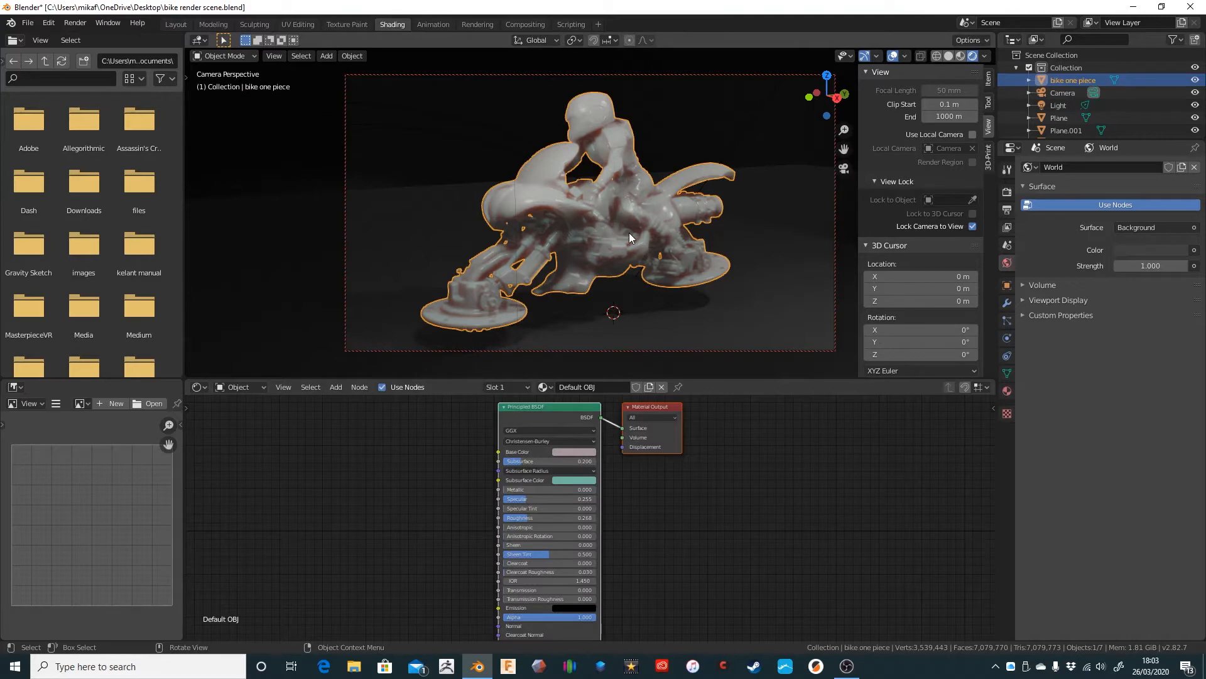
left_click(570, 451)
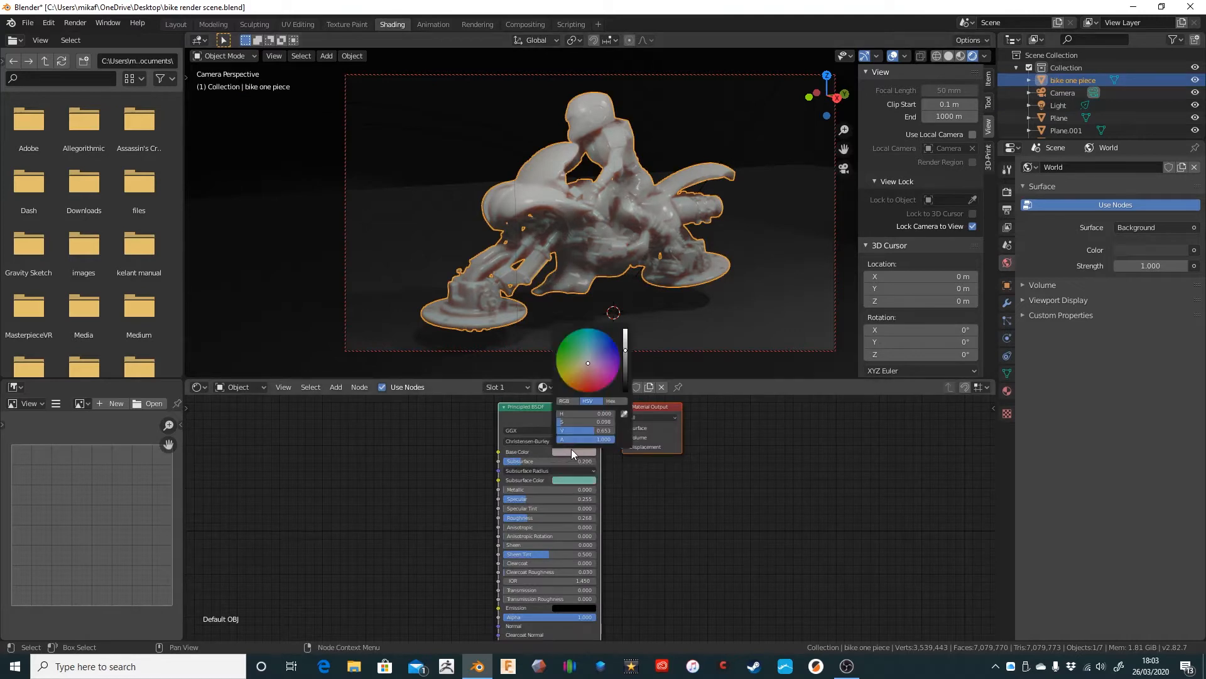
mouse_move(586, 363)
left_mouse_down()
mouse_move(590, 381)
mouse_move(588, 364)
mouse_move(625, 387)
mouse_move(625, 370)
left_mouse_up()
left_click(582, 480)
scroll(609, 255, "up", 5)
Brighten the bike material's base color to a light grey-blue.
left_click(574, 451)
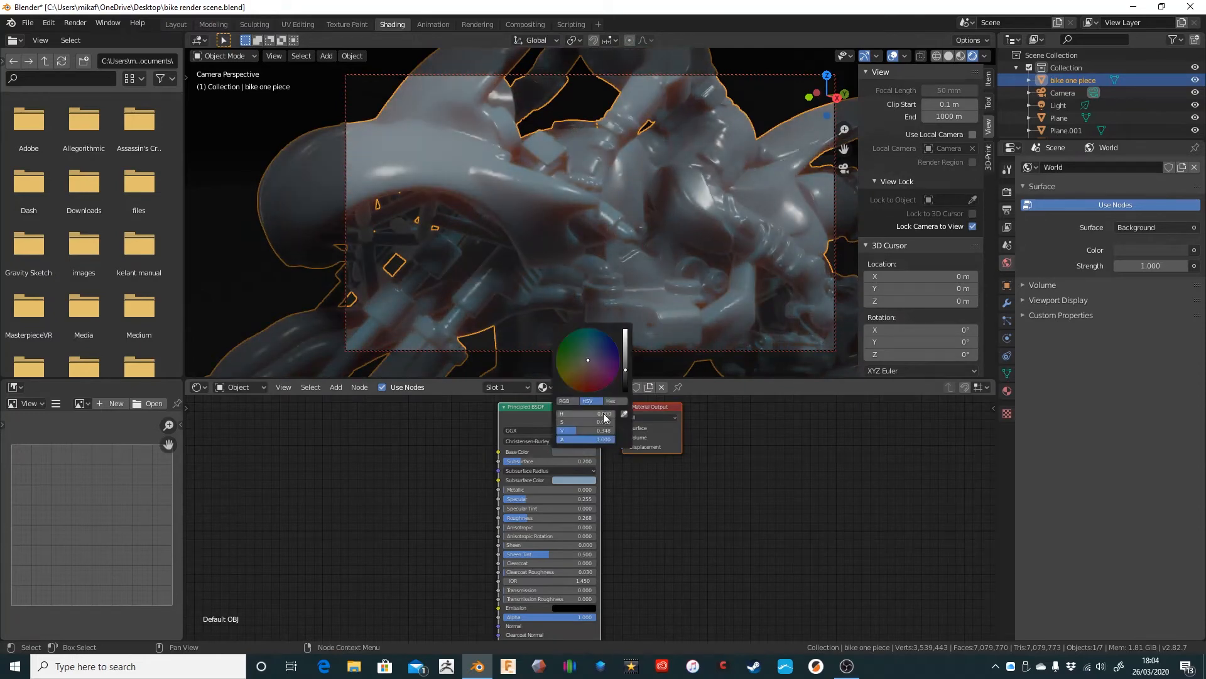
mouse_move(607, 439)
left_mouse_down()
mouse_move(553, 439)
mouse_move(614, 439)
left_mouse_up()
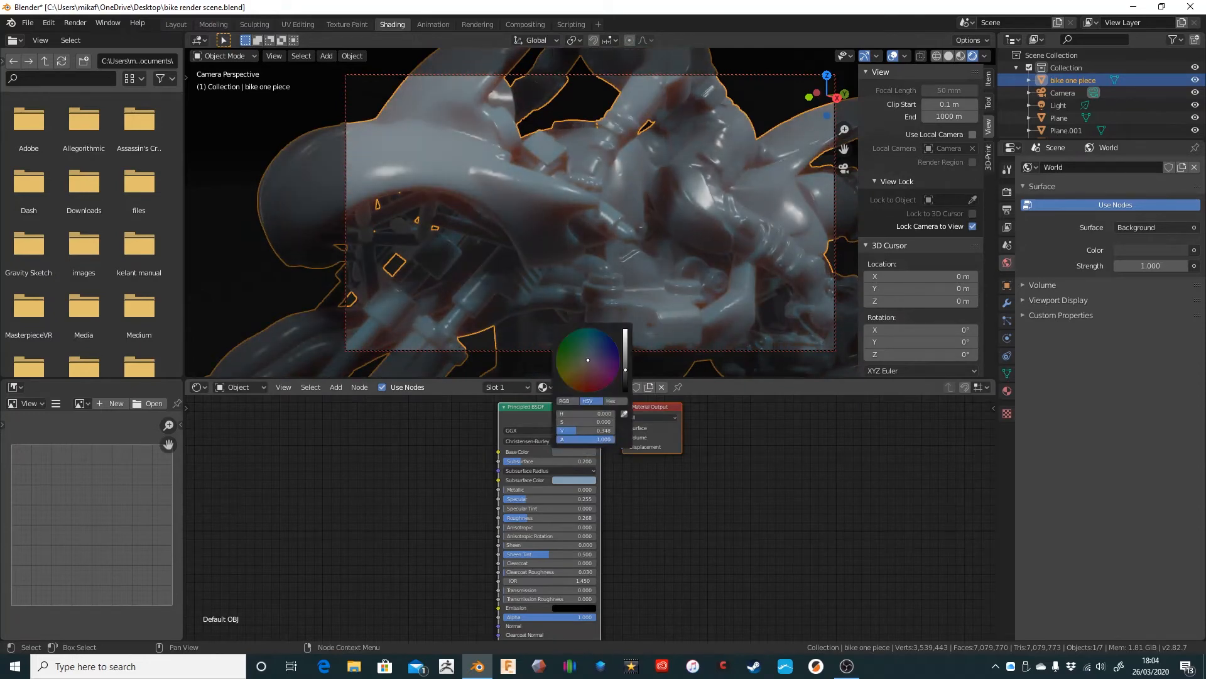
left_click_drag(625, 370, 588, 357)
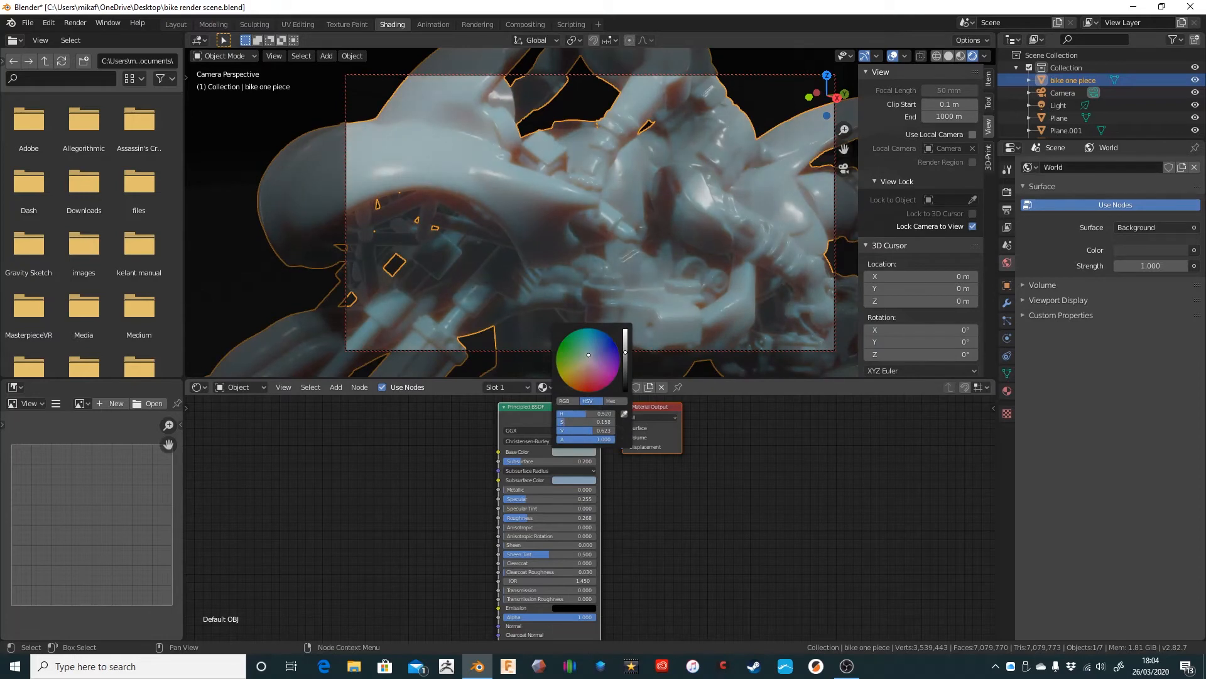
scroll(624, 243, "down", 5)
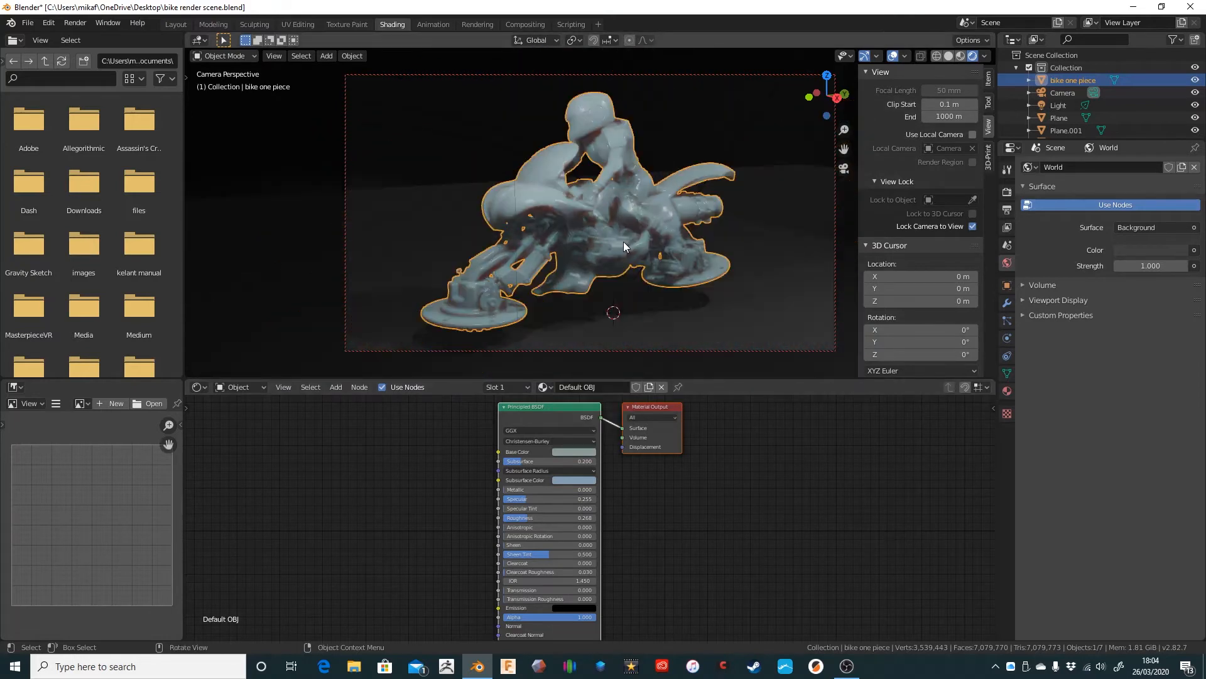
Try a fully saturated blue as the bike's subsurface color, then soften it to a medium blue.
scroll(624, 242, "up", 4)
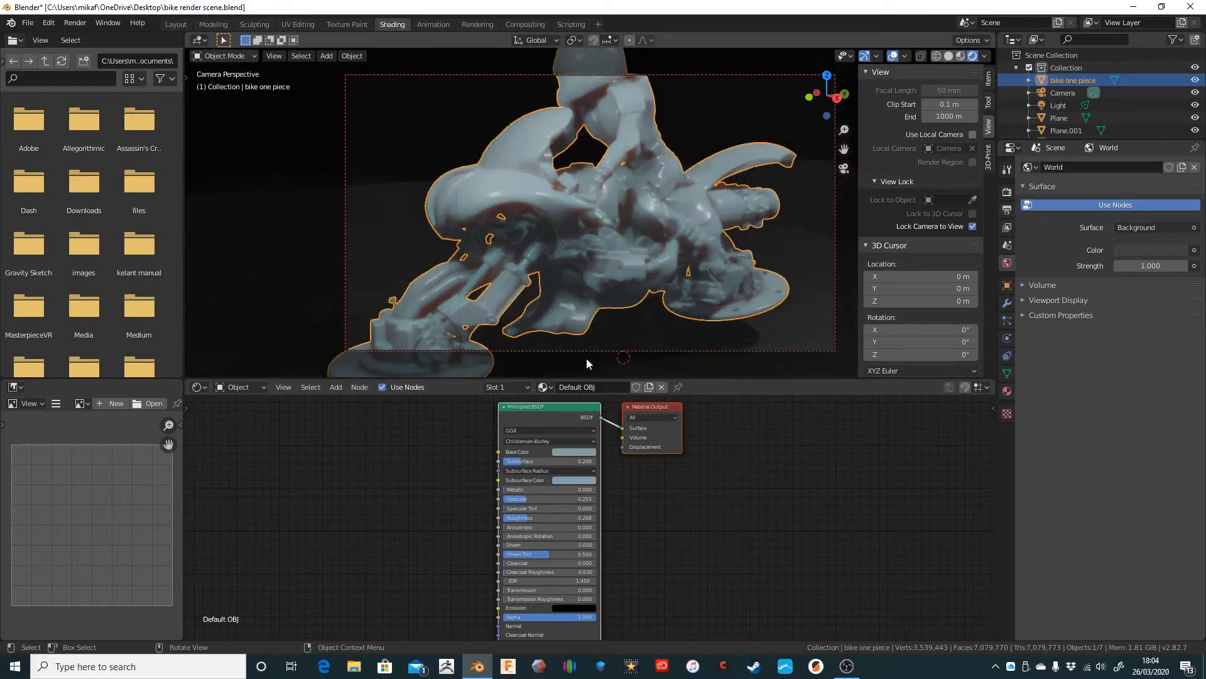
left_click(572, 481)
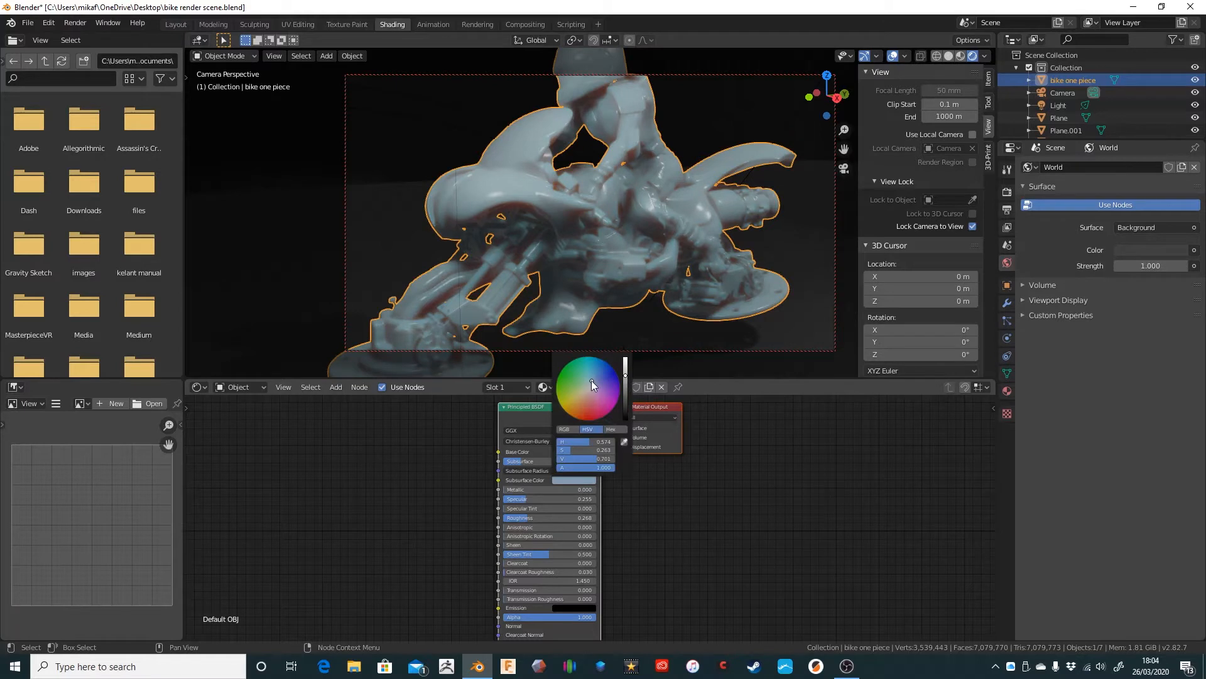
mouse_move(590, 379)
left_mouse_down()
mouse_move(601, 409)
mouse_move(619, 395)
mouse_move(612, 367)
left_mouse_up()
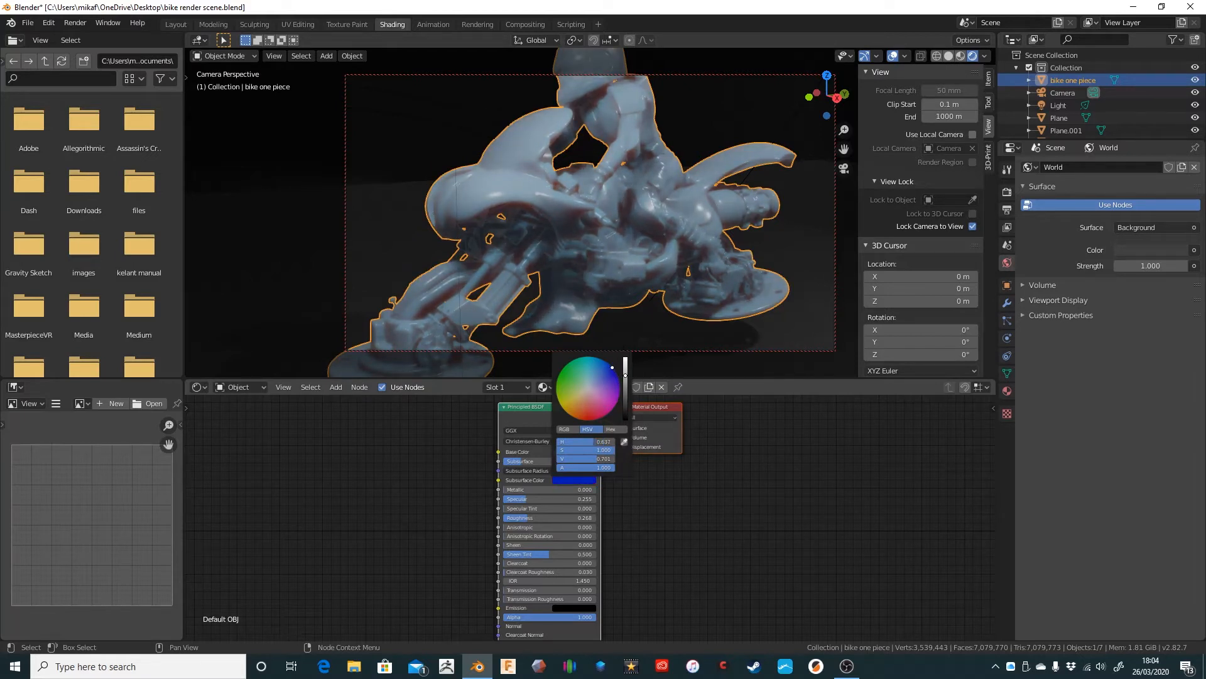
left_click(575, 479)
left_click_drag(612, 370, 597, 375)
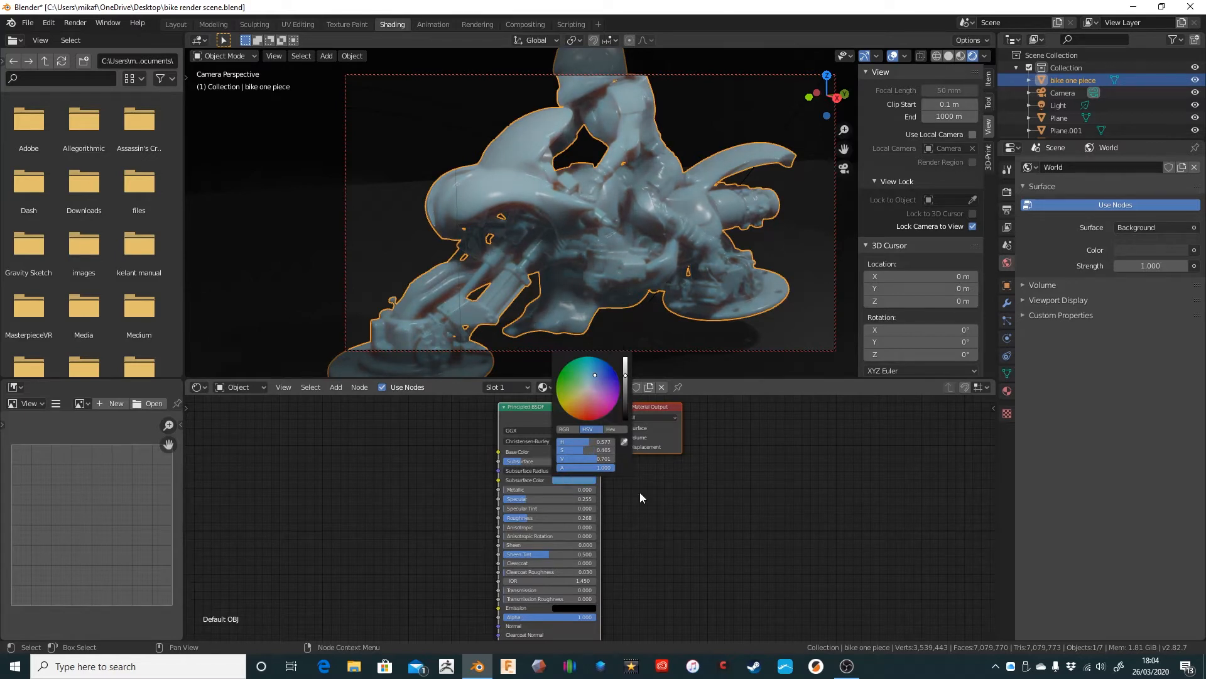
Lower the bike material's roughness to 0.186.
middle_click_drag(553, 289, 579, 286)
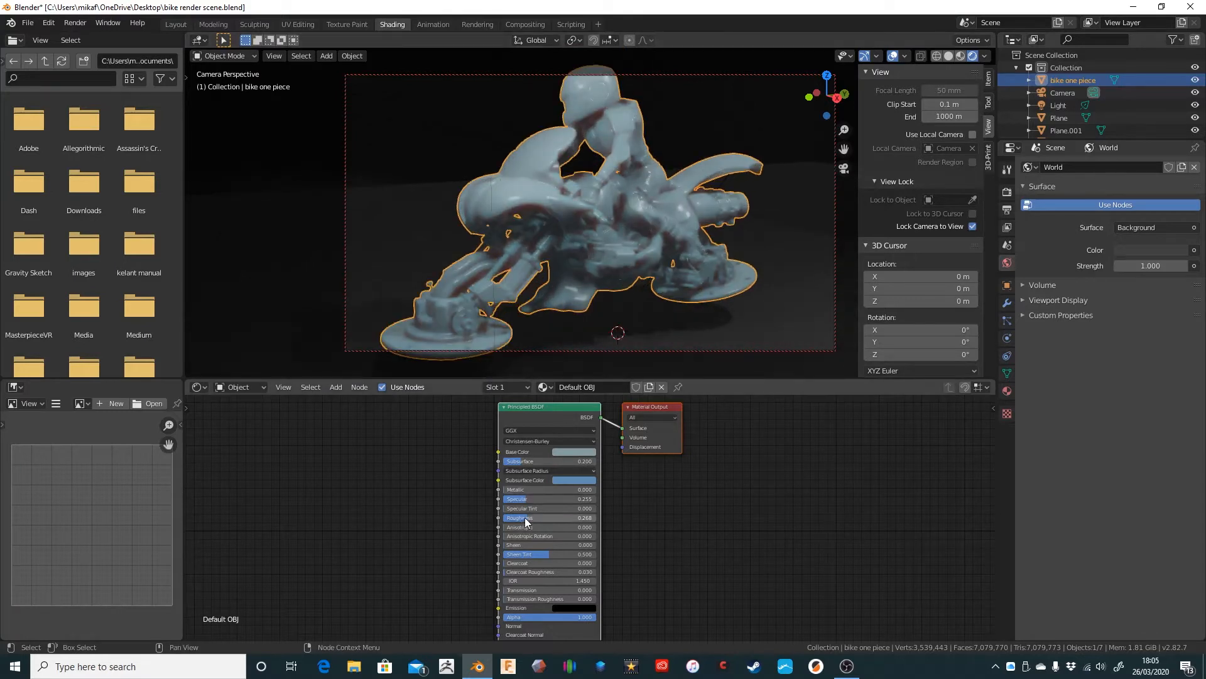
left_click_drag(526, 521, 518, 520)
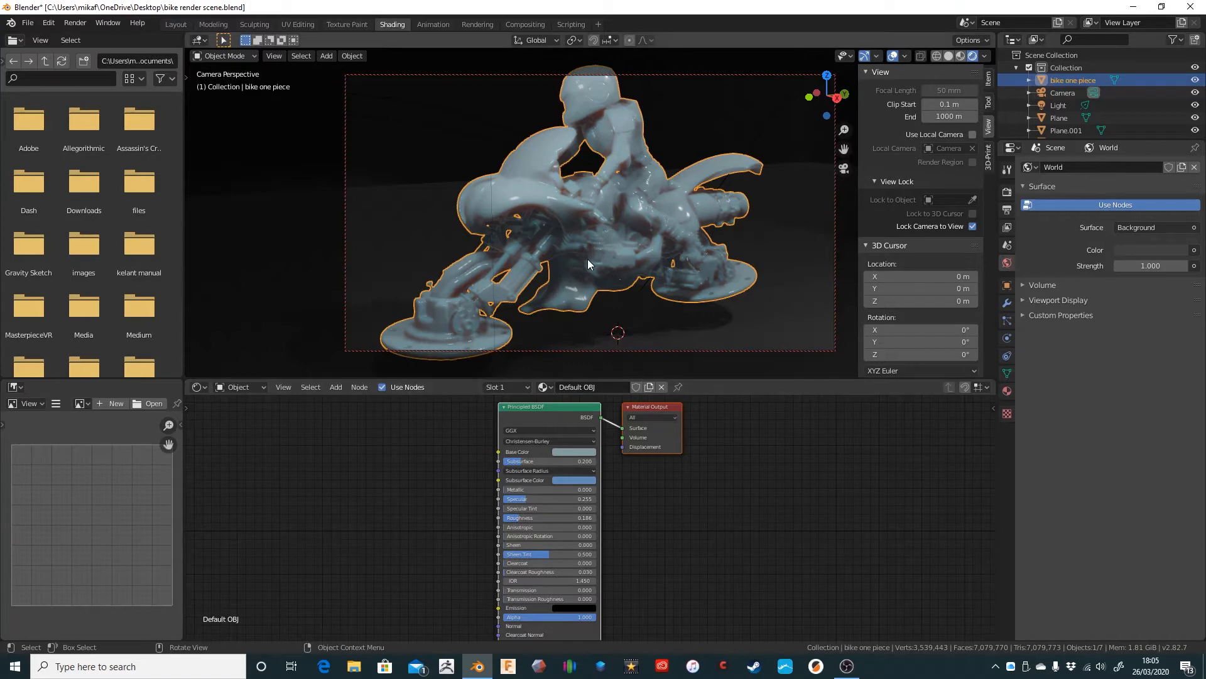
scroll(587, 259, "down", 2)
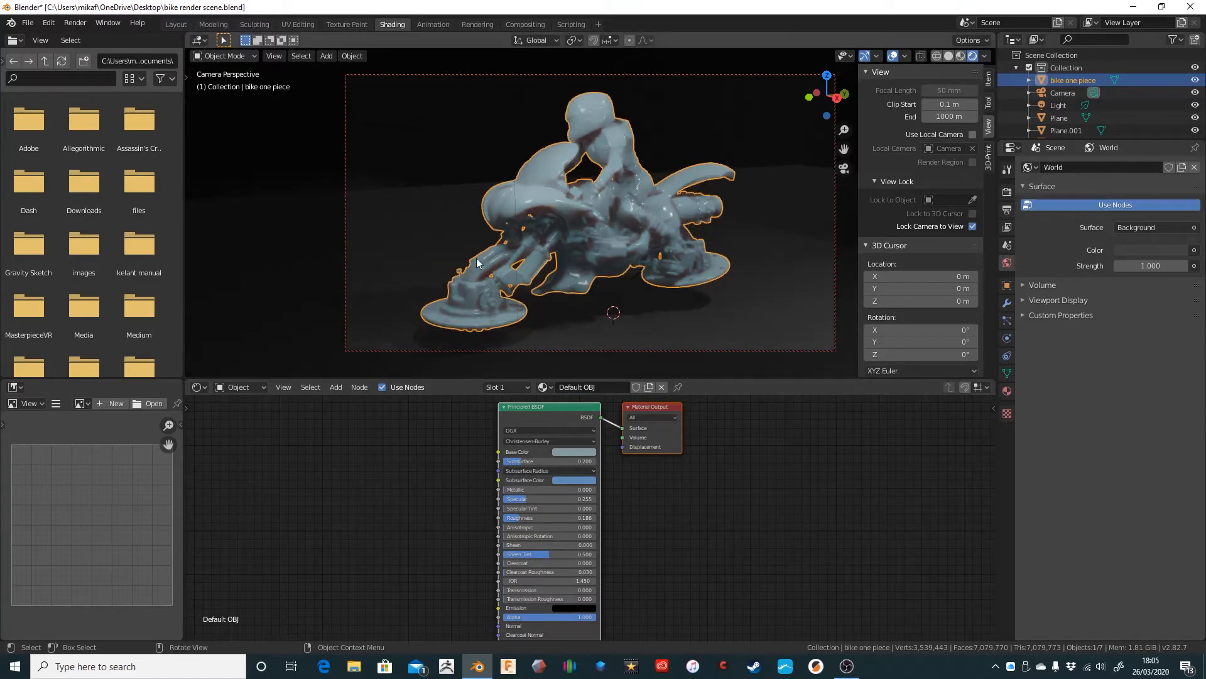
Back in the Layout workspace, enable the camera's depth of field and pick the bike as its focus object.
left_click(177, 24)
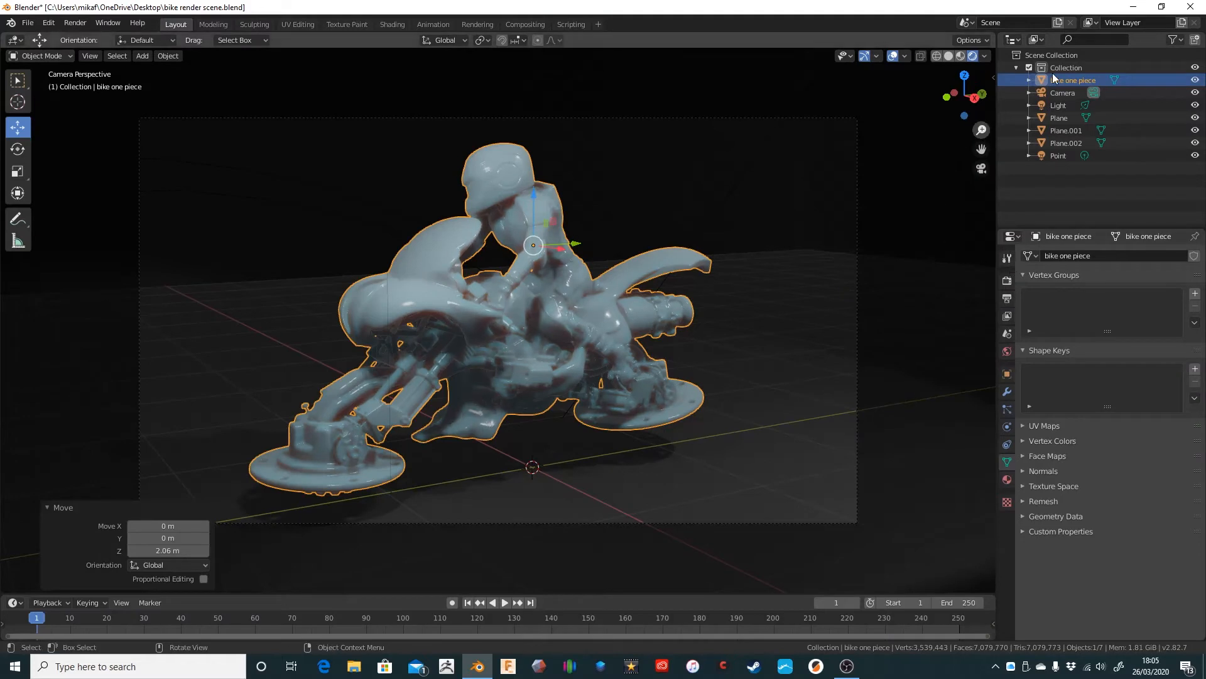
left_click(1069, 93)
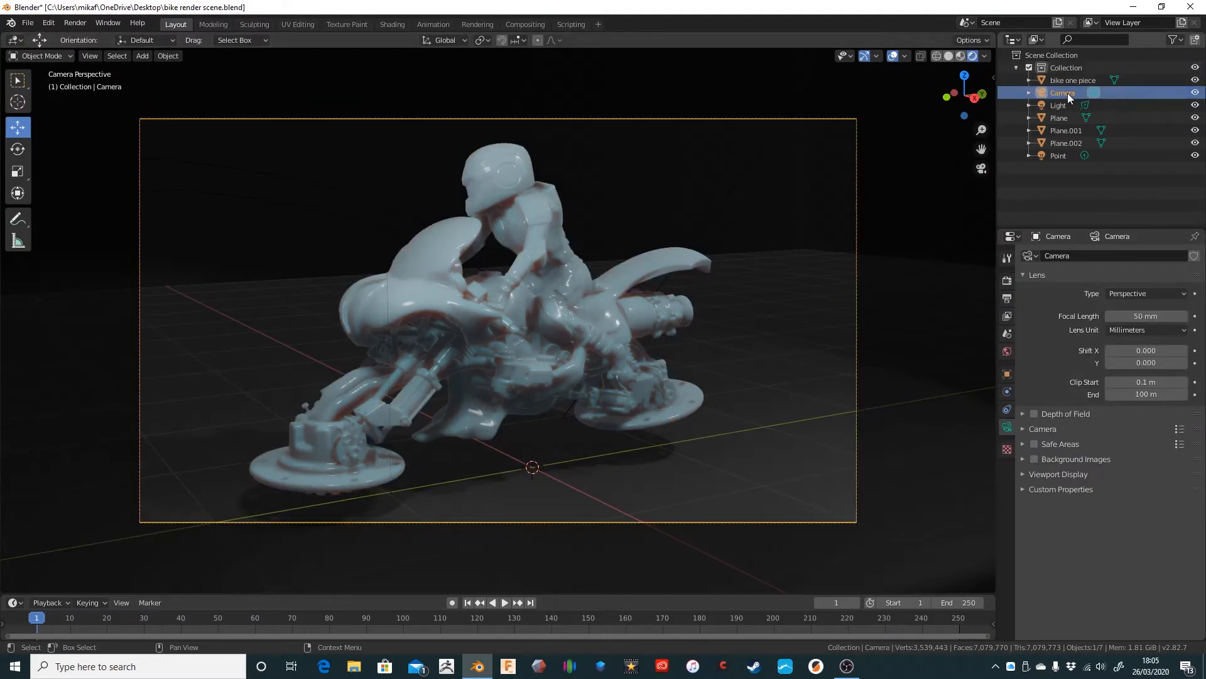
left_click(1034, 413)
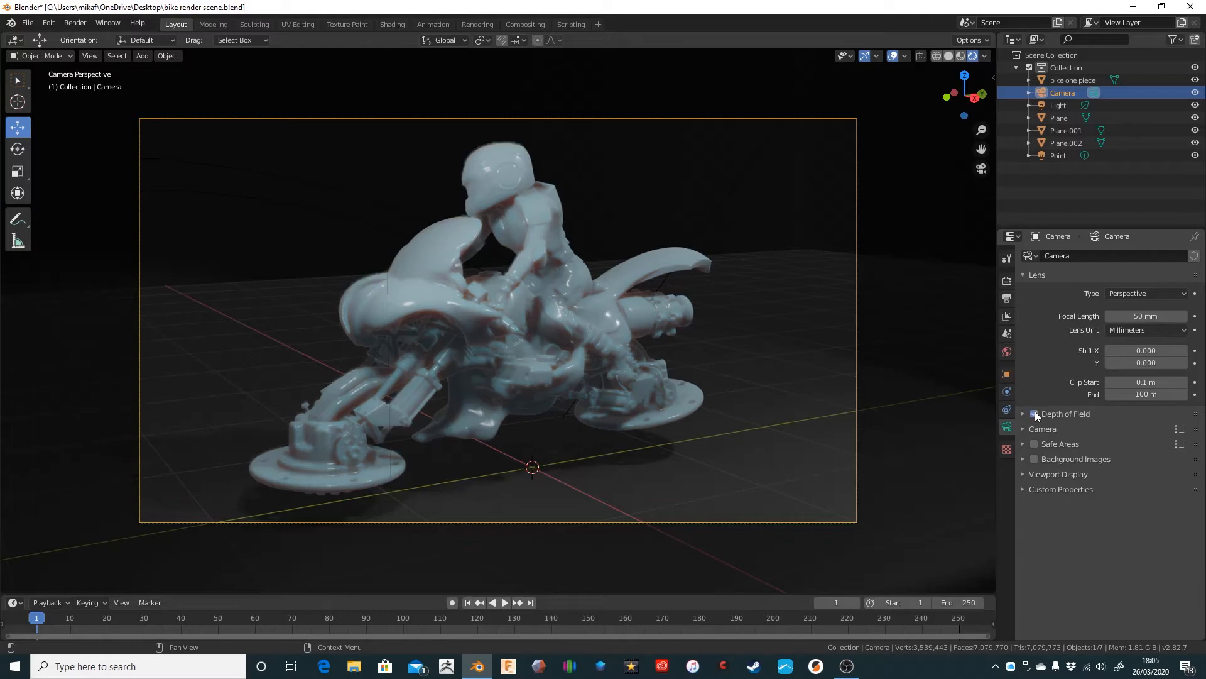
left_click(1020, 413)
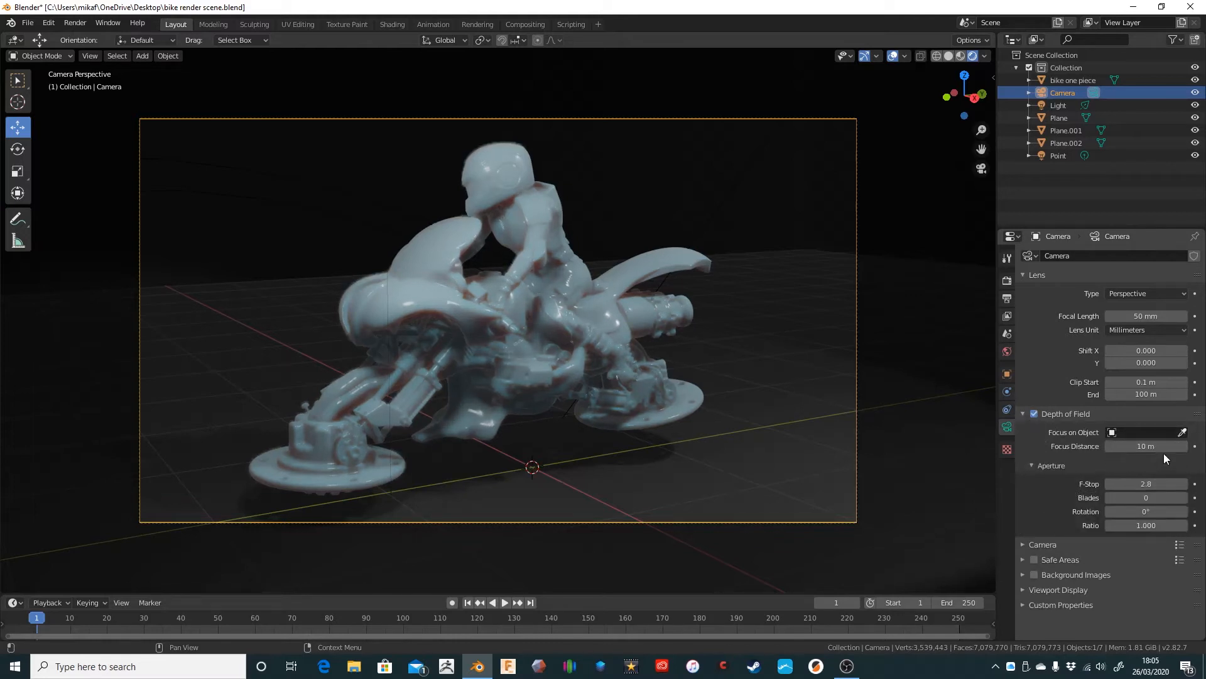
left_click(1183, 432)
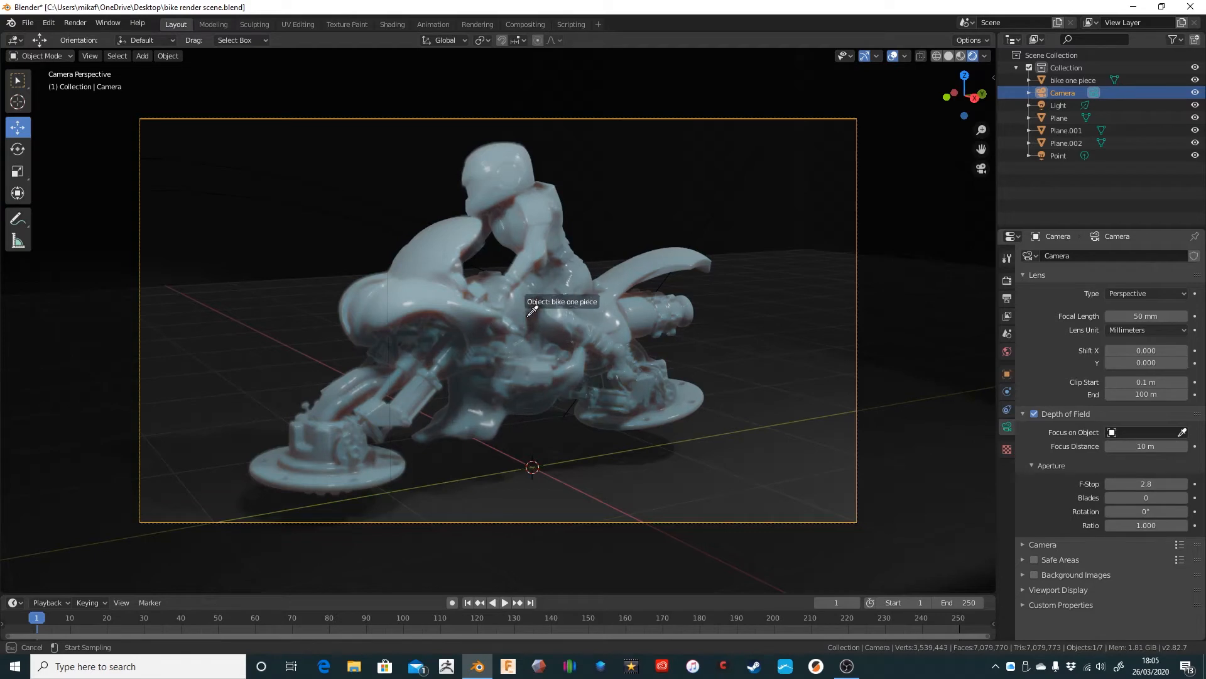
left_click(526, 316)
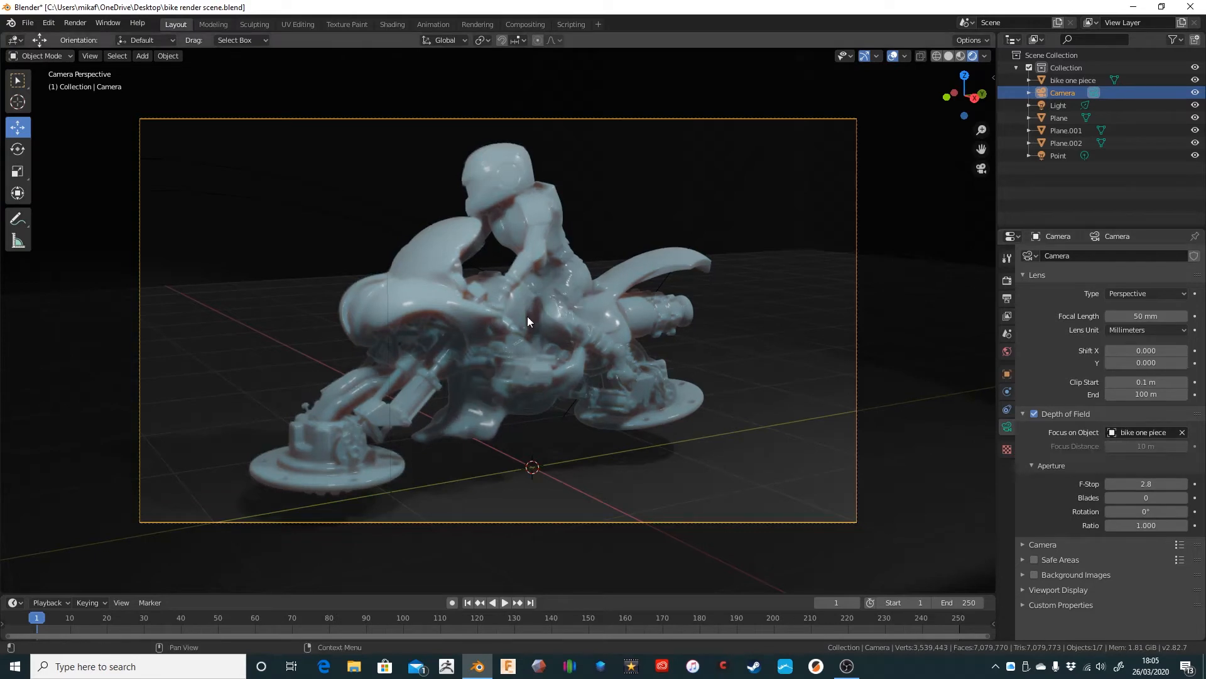
Set the camera's aperture F-Stop to 0.4.
left_click(1155, 484)
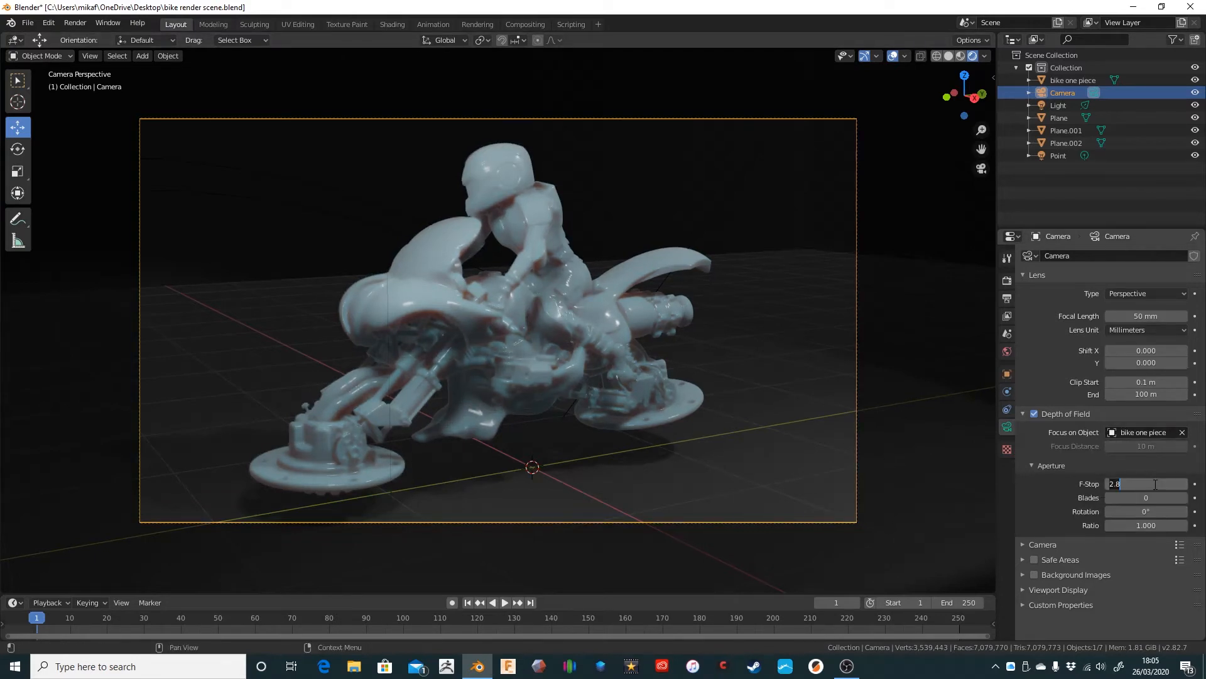
type("0.4")
key("Return")
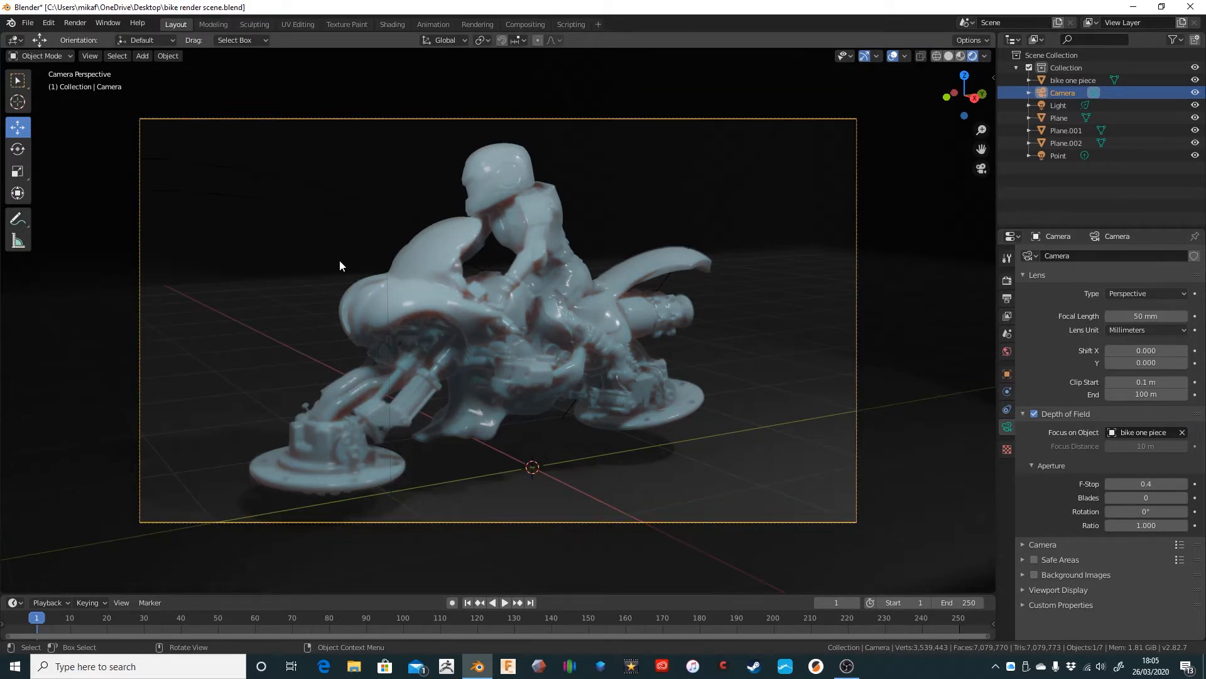
Clear the camera's focus object and set the focus distance to 6.1 m.
left_click(1181, 432)
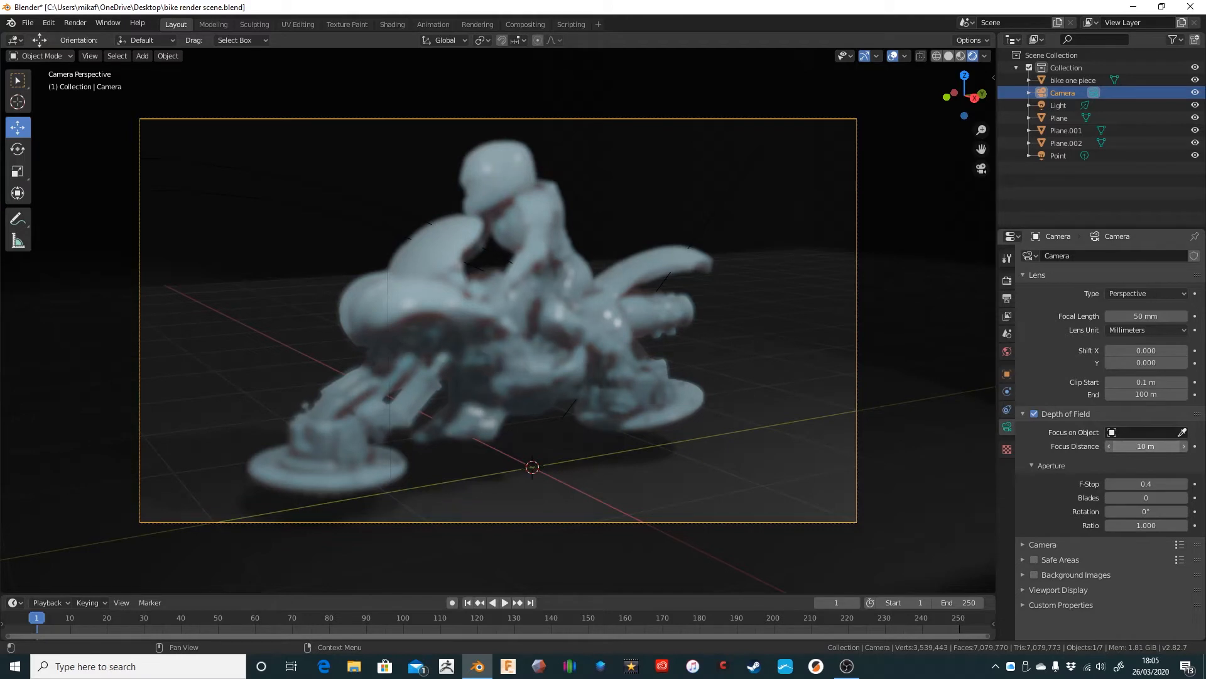
left_click_drag(1146, 446, 1124, 443)
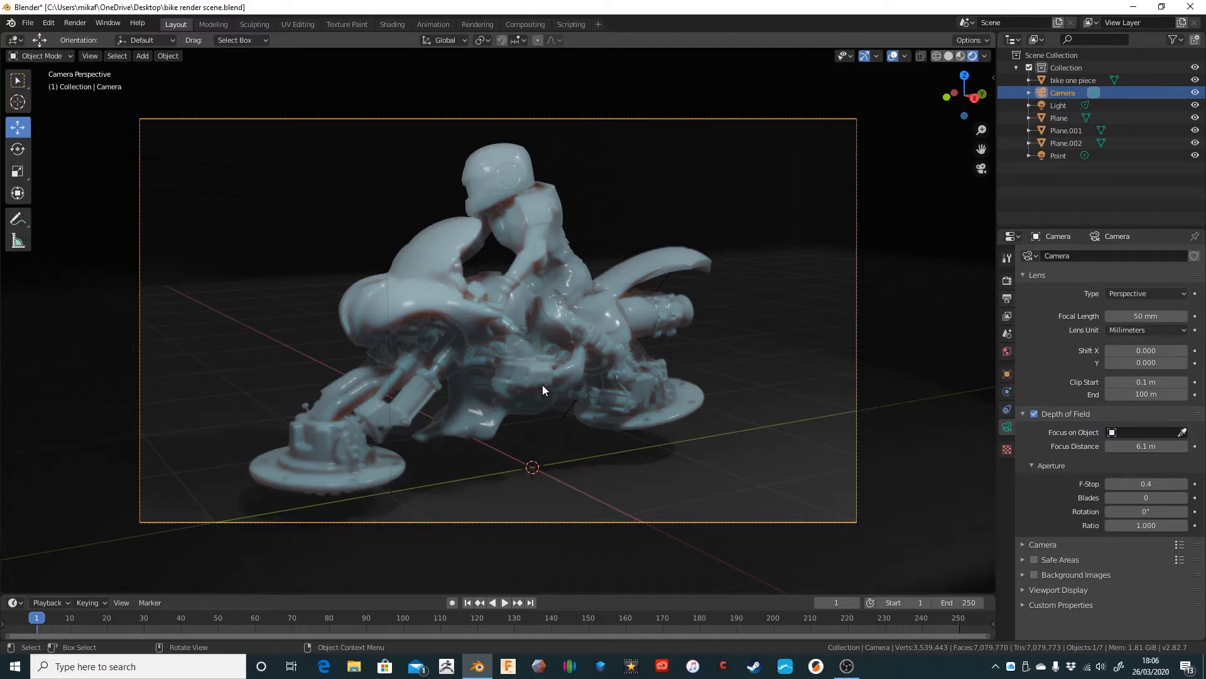
Try raising the camera about 1.46 m along Z and look through it.
key("KP_0")
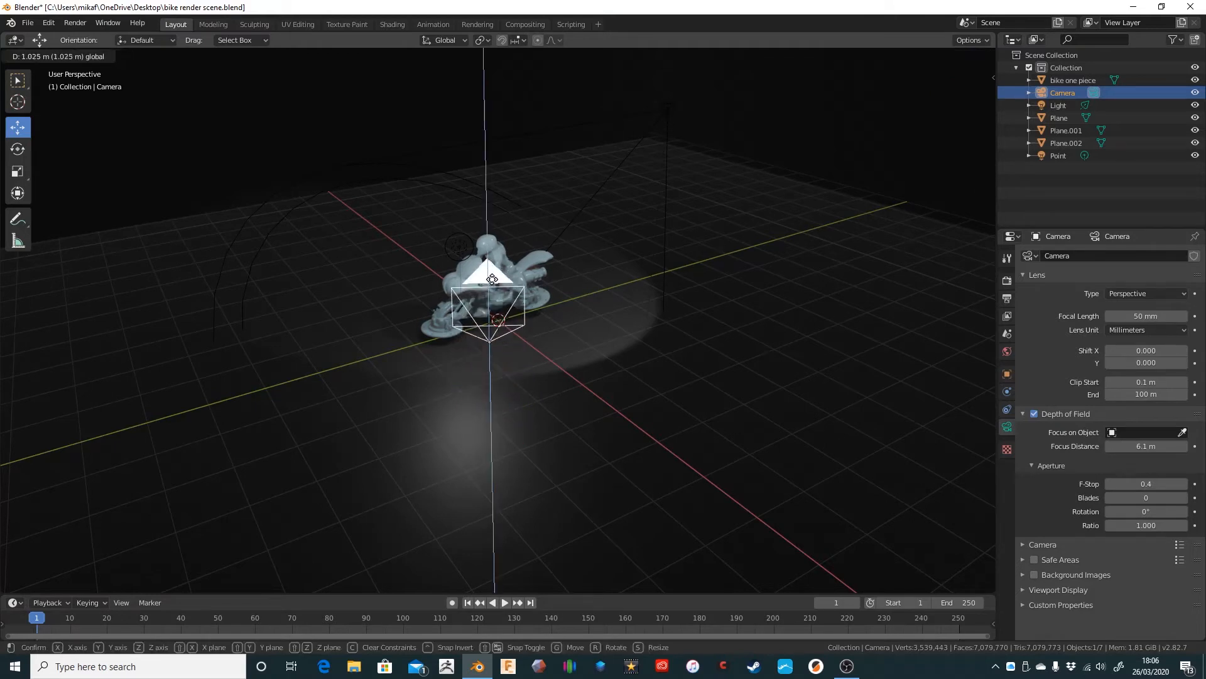
left_click(496, 264)
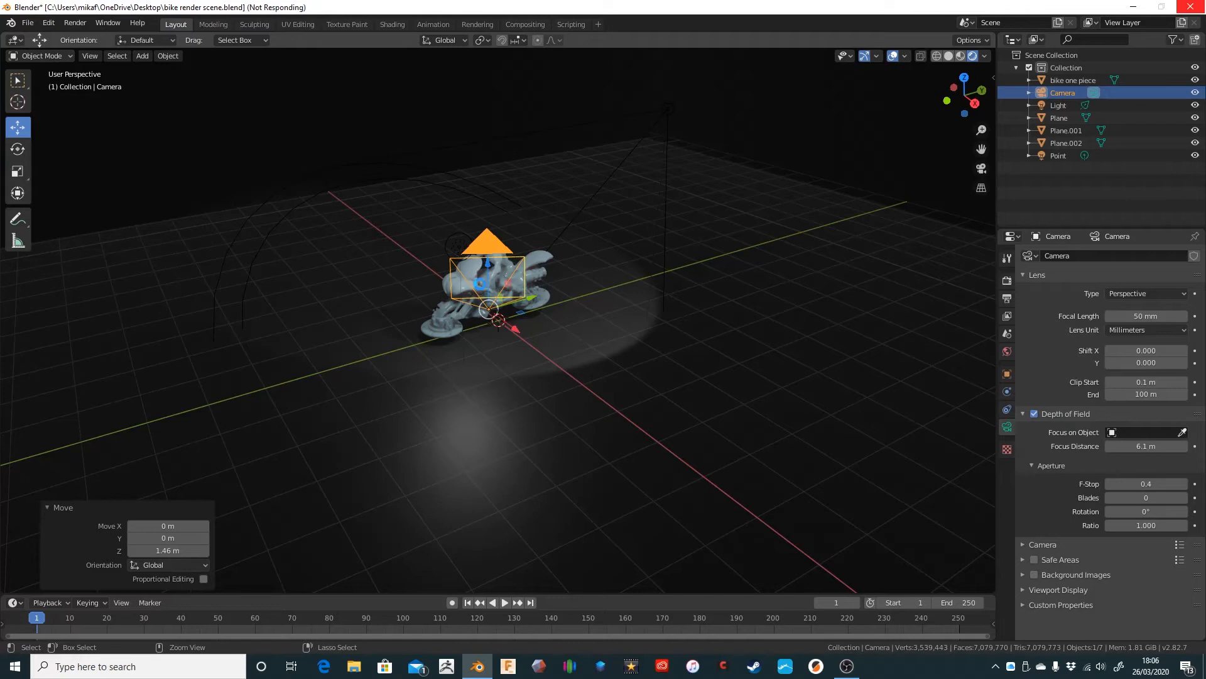
key("KP_0")
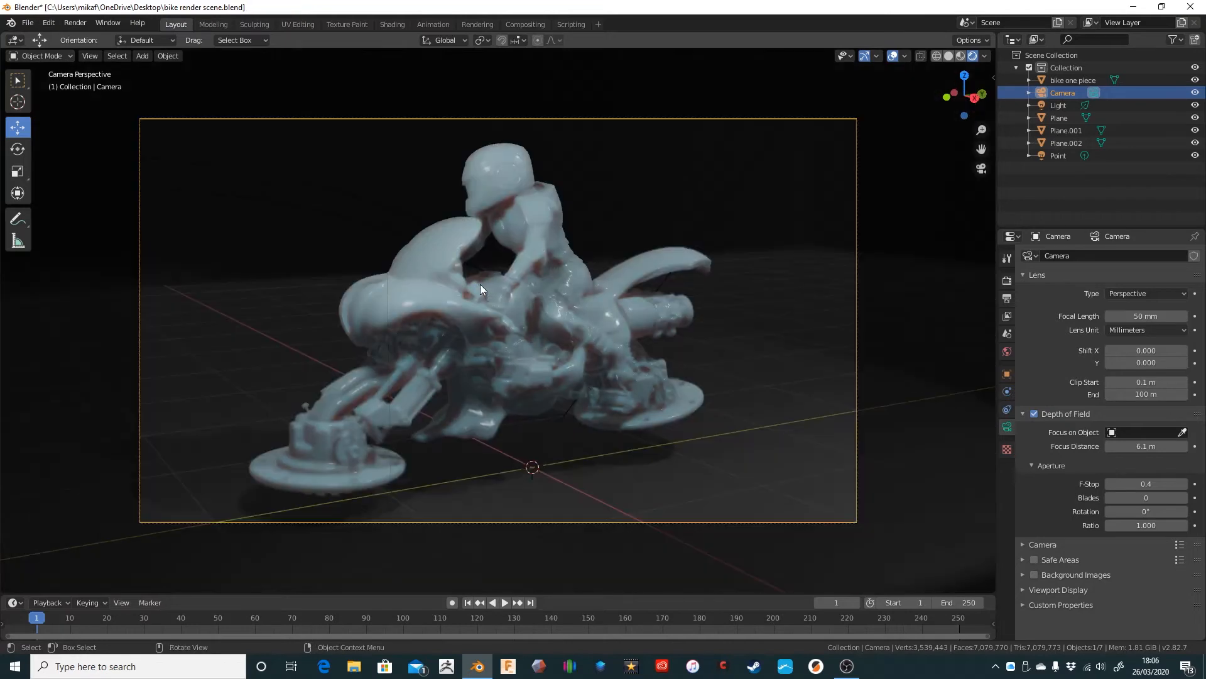
Move the point light near the bike about 0.67 m up, -1.87 m along X and 0.98 m along Y.
key("KP_0")
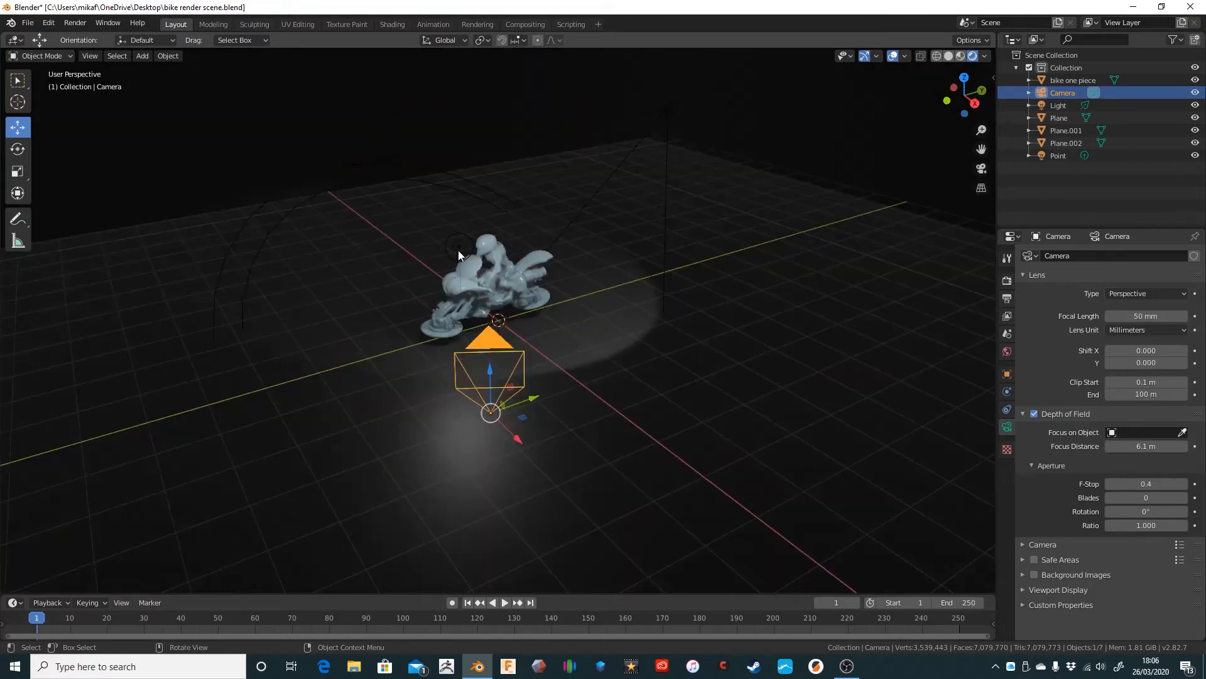
left_click(458, 250)
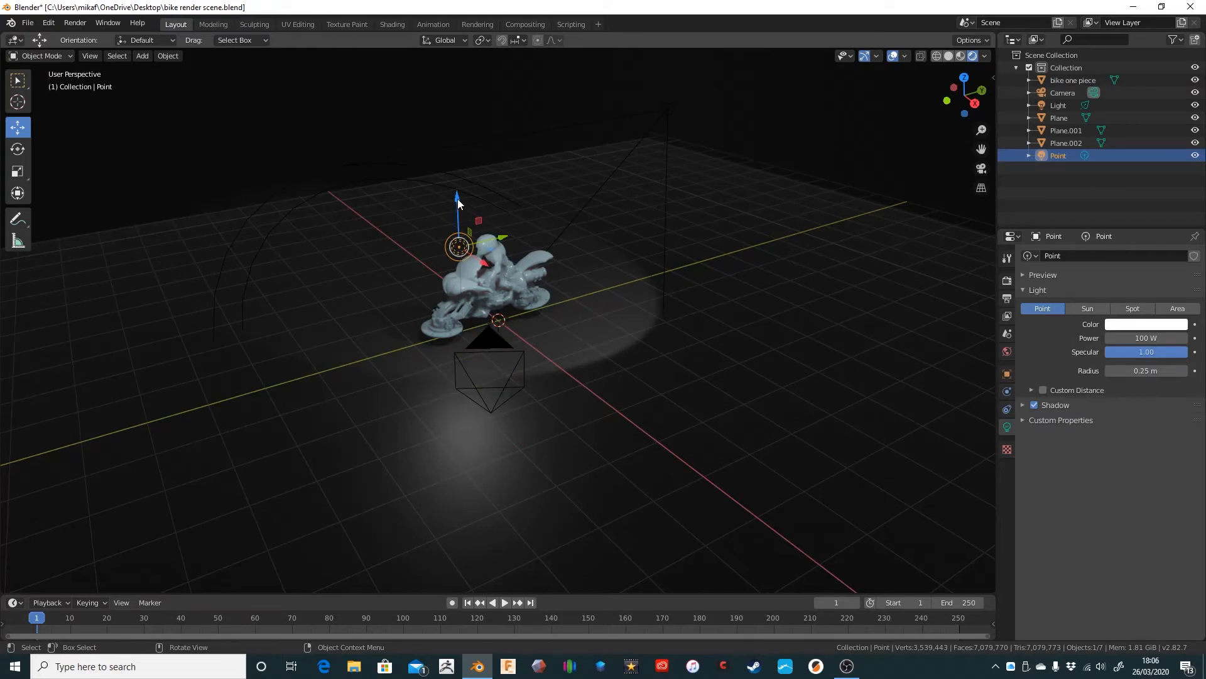
left_click_drag(457, 198, 450, 161)
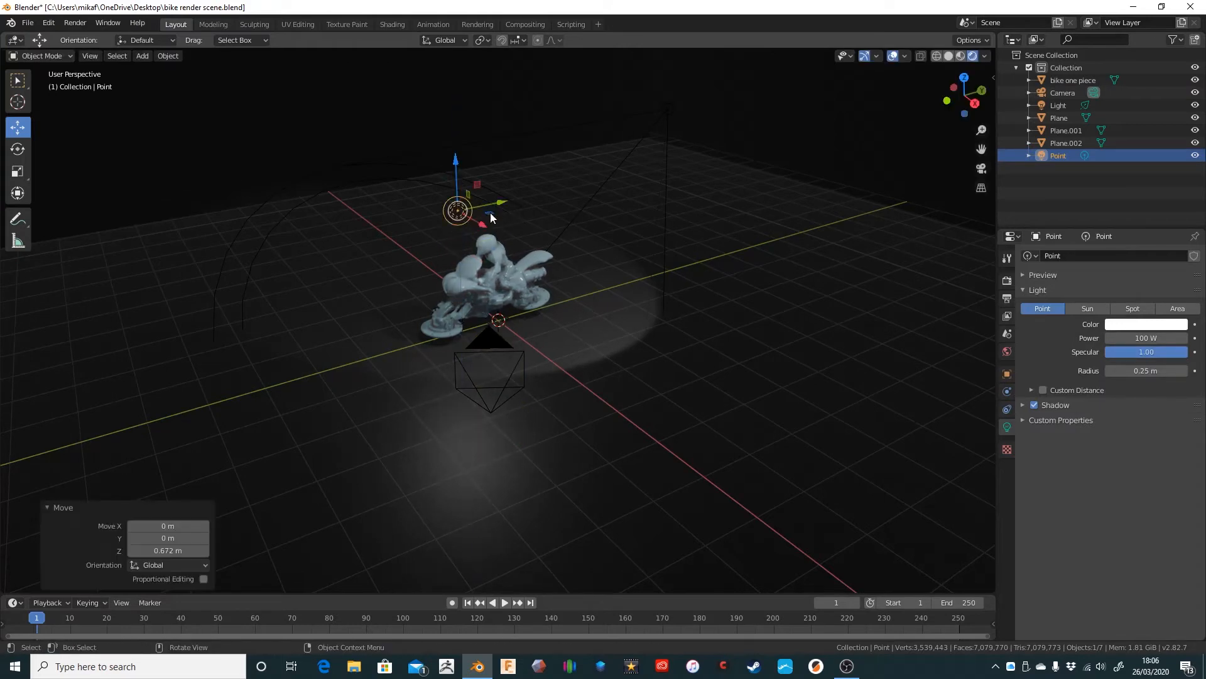
key("g")
key("x")
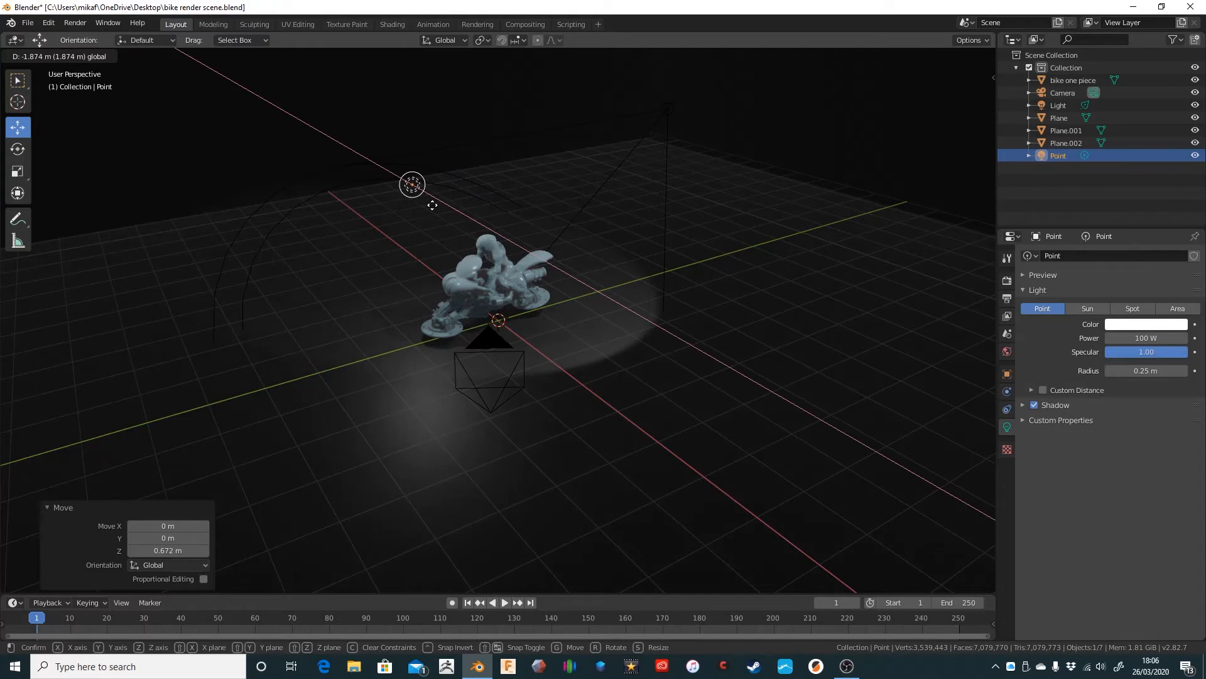
left_click(432, 205)
key("g")
key("y")
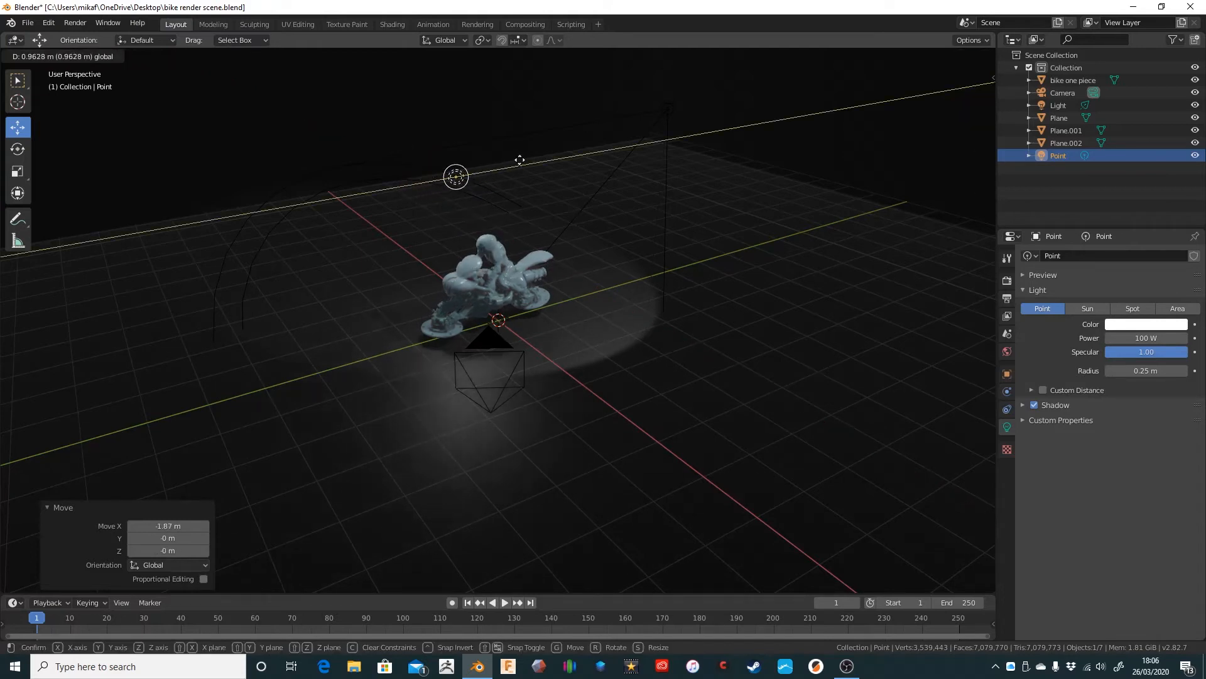
left_click_drag(520, 161, 510, 162)
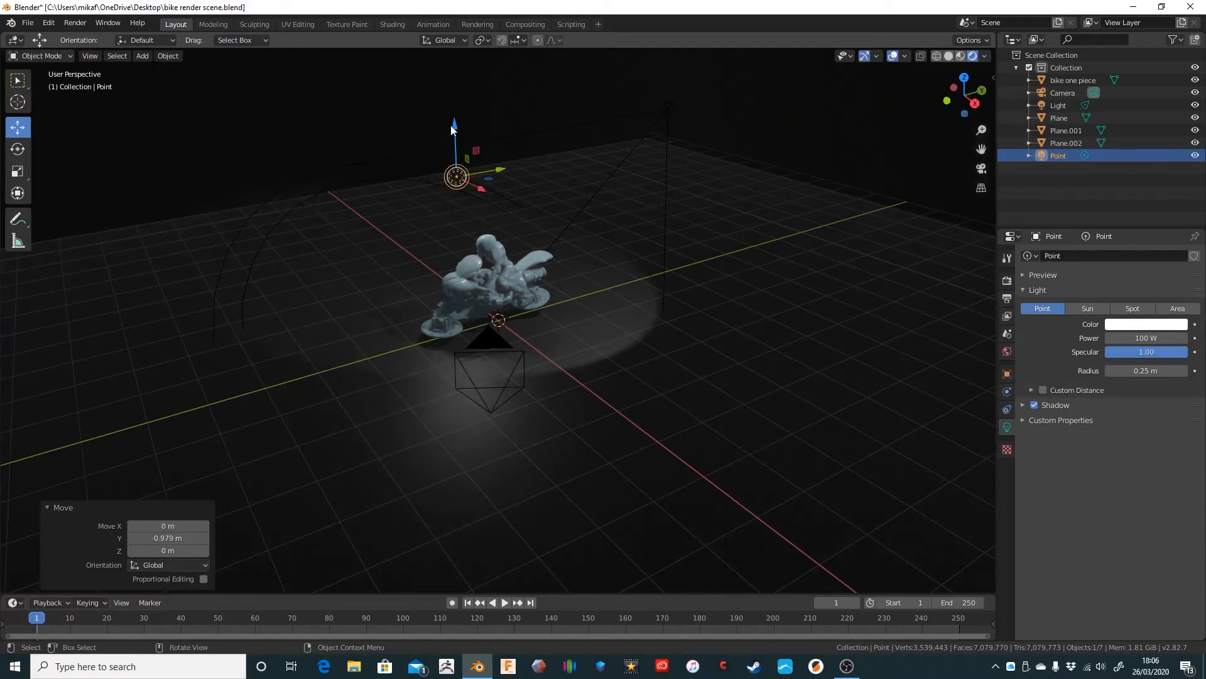
Set the point light's power to 300 W and check the lighting through the camera.
left_click(1135, 337)
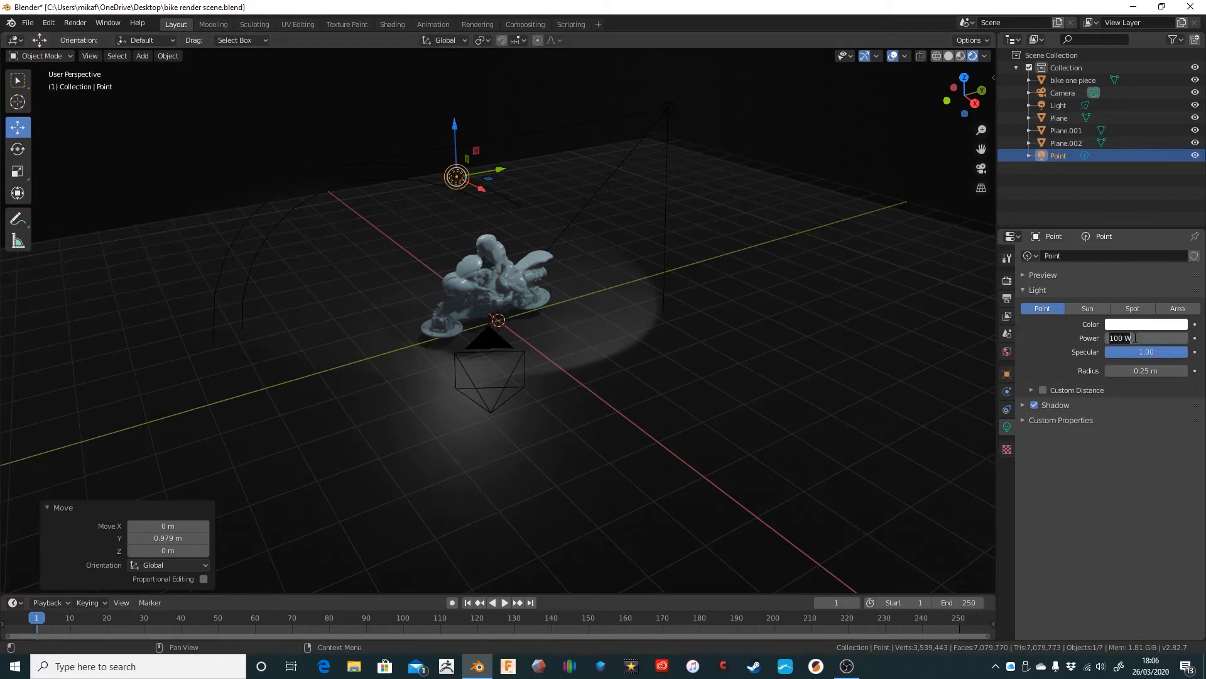
type("300")
key("Return")
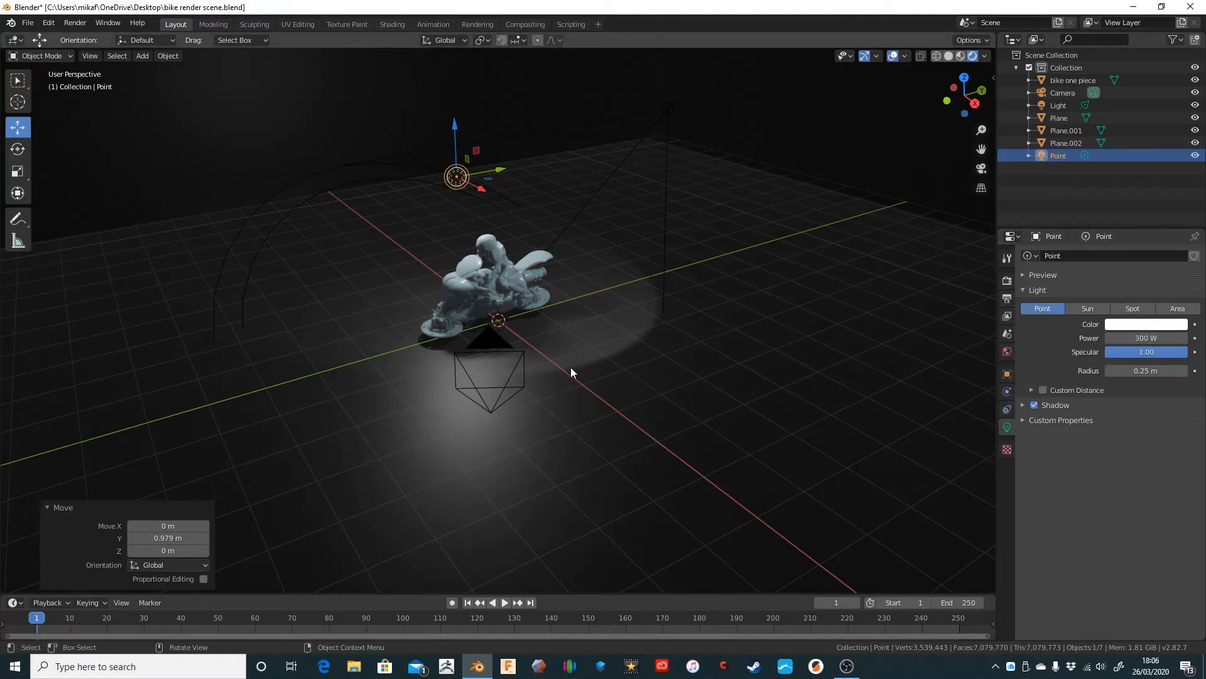
key("KP_0")
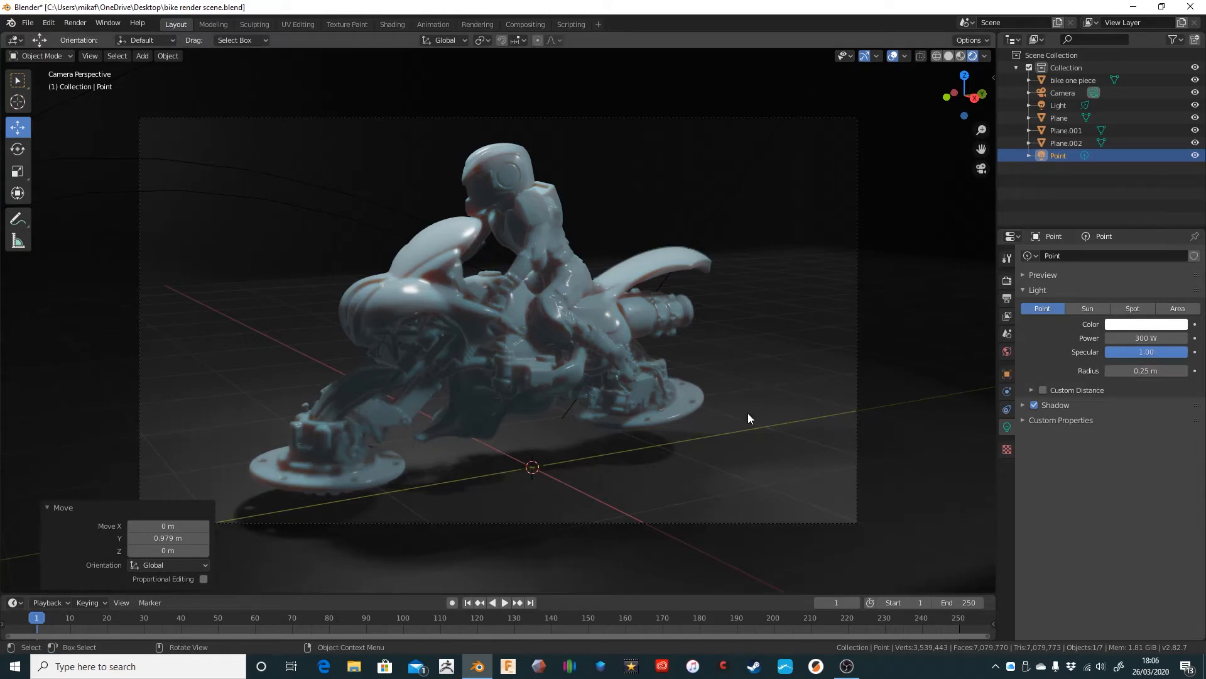
Move the point light about 1.28 m along X and check the result through the camera.
key("KP_0")
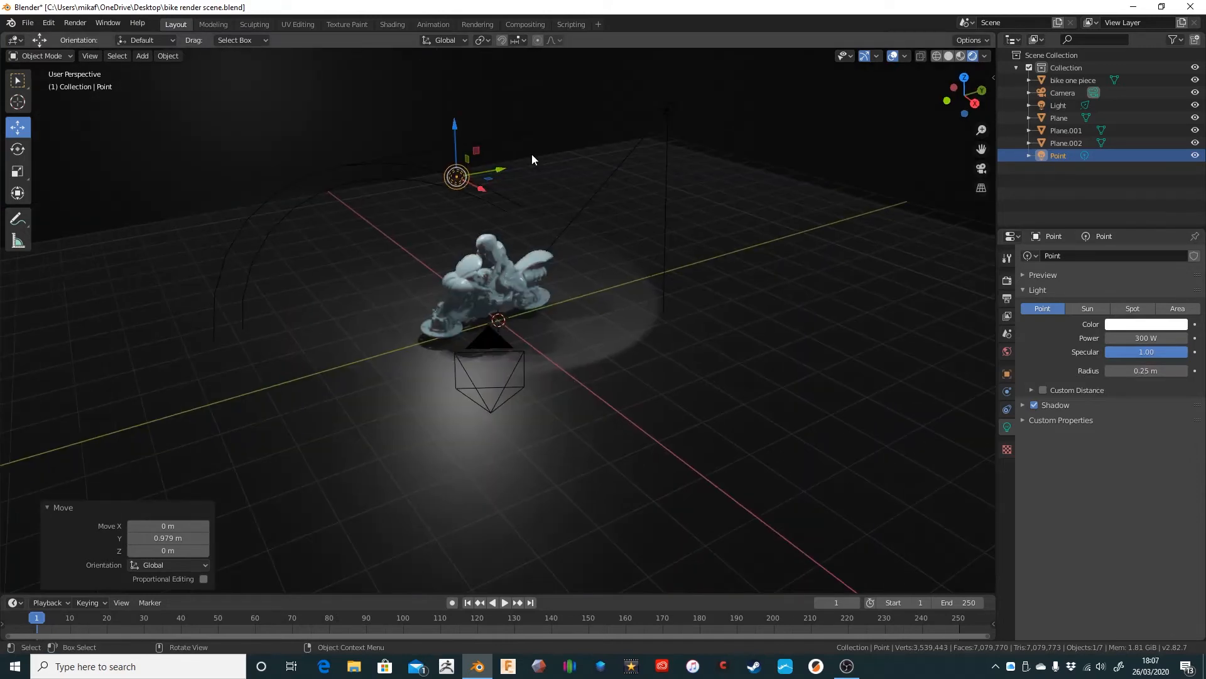
key("g")
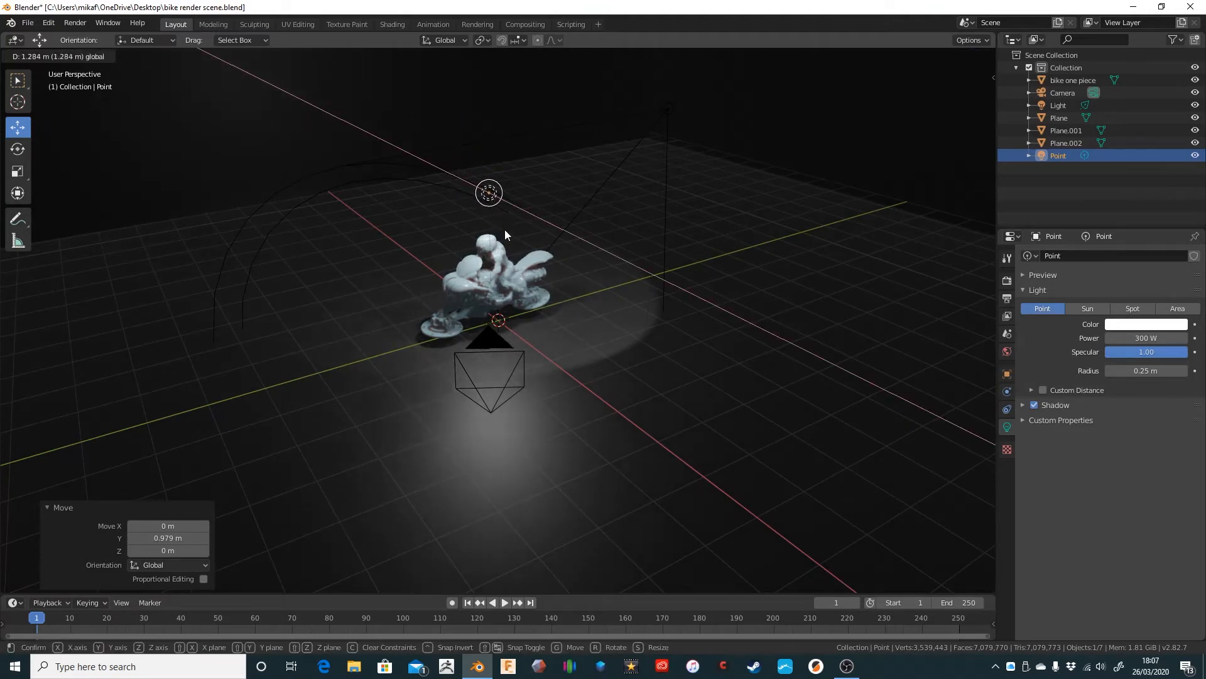
left_click(504, 229)
key("KP_0")
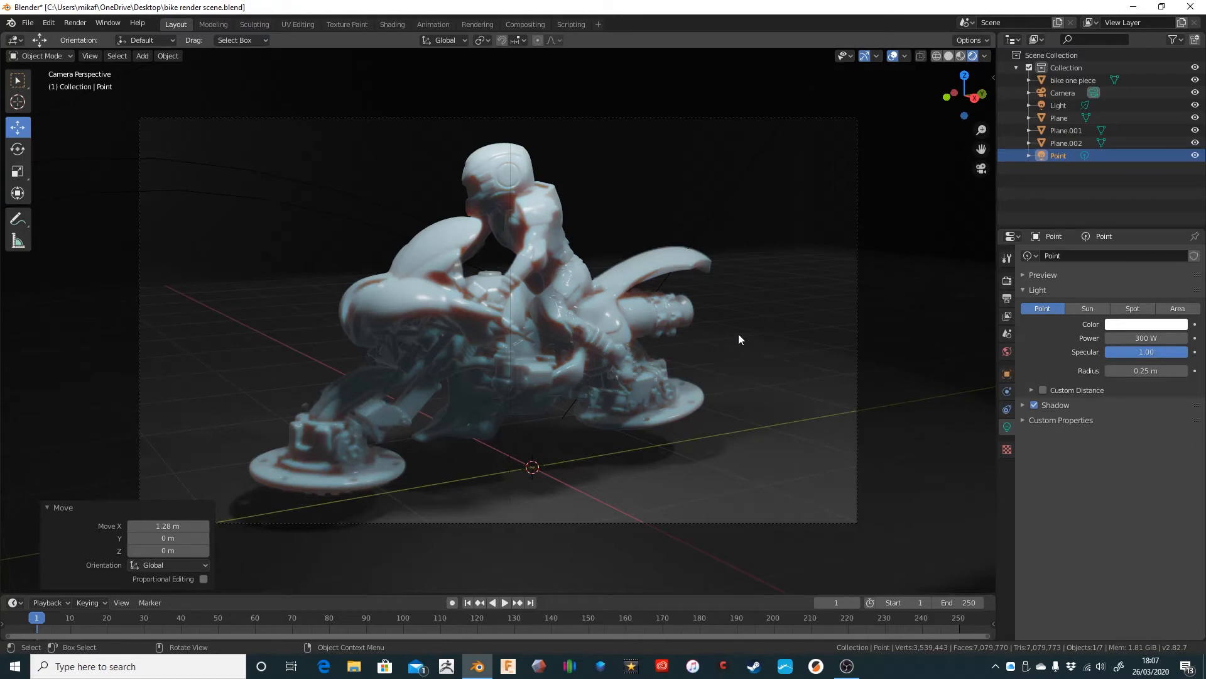
Set the camera's depth of field aperture F-Stop to 0.8.
left_click(1056, 93)
left_click(1154, 484)
type("0.4")
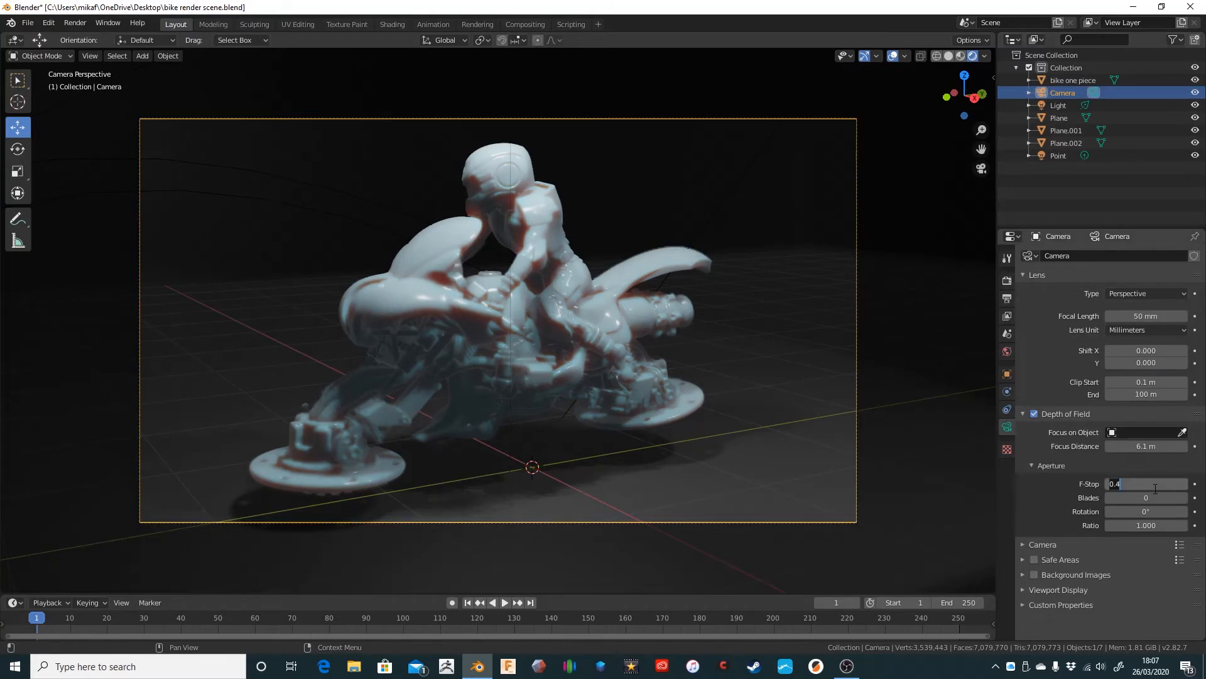
key("BackSpace")
type("8")
key("Return")
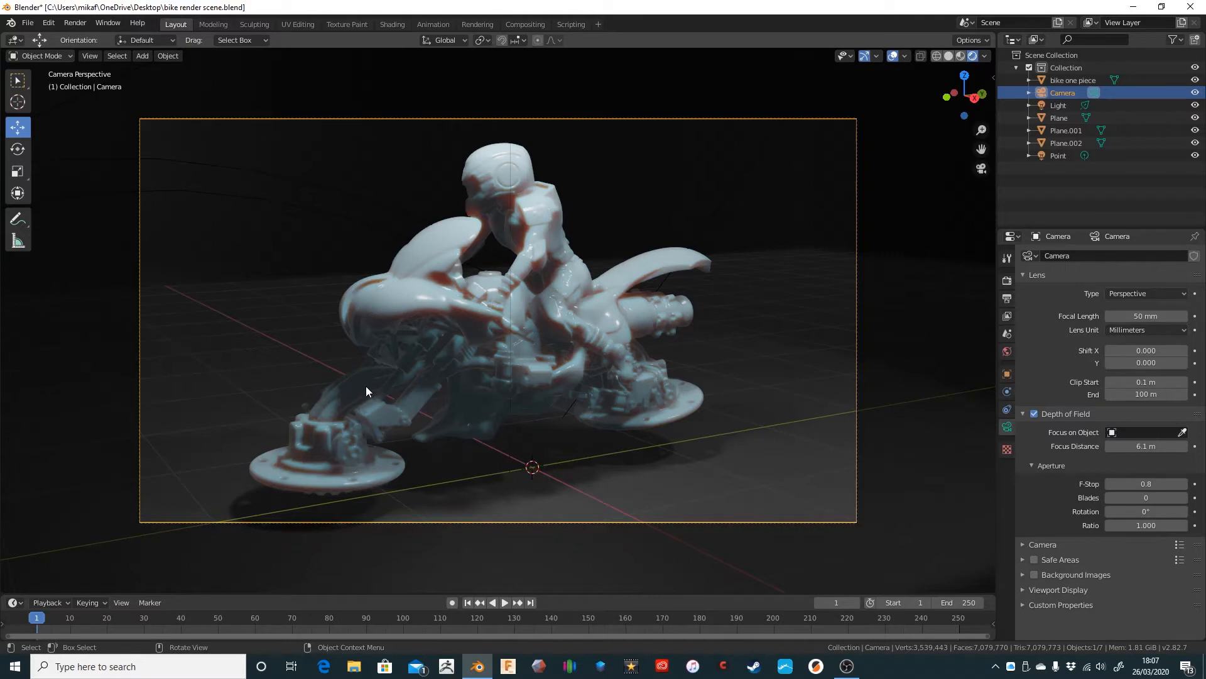
Lock the camera to the view and orbit it slightly to a lower angle on the bike and rider.
key("KP_0")
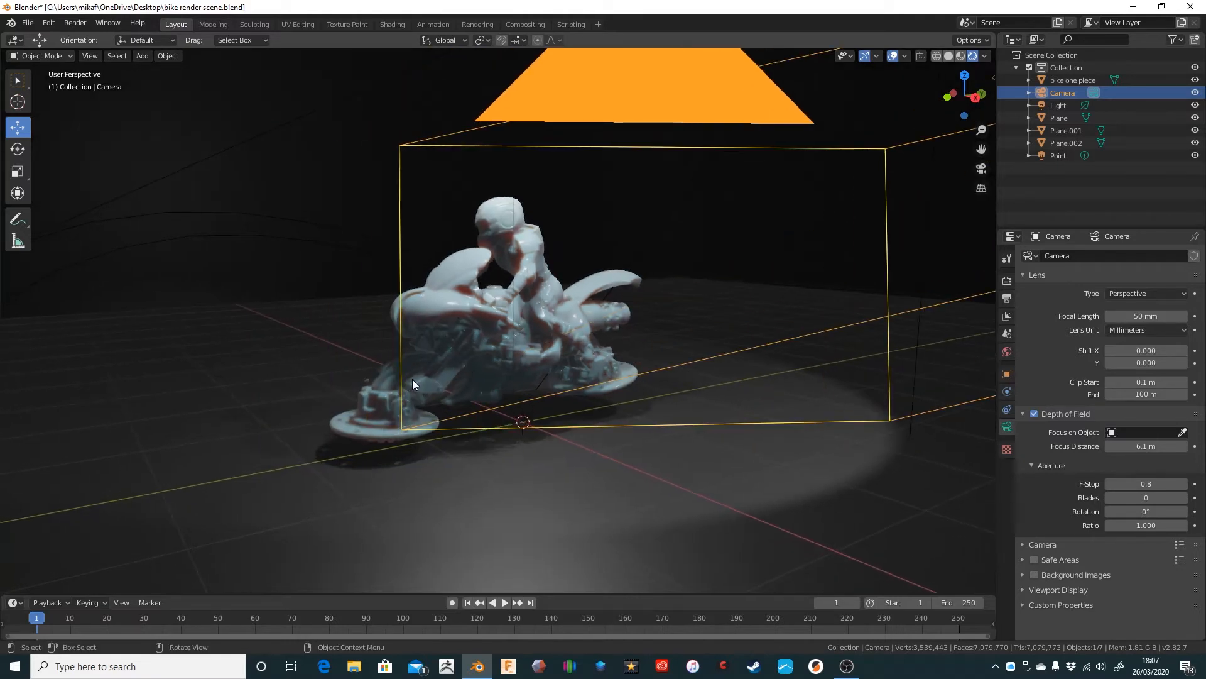
key("KP_0")
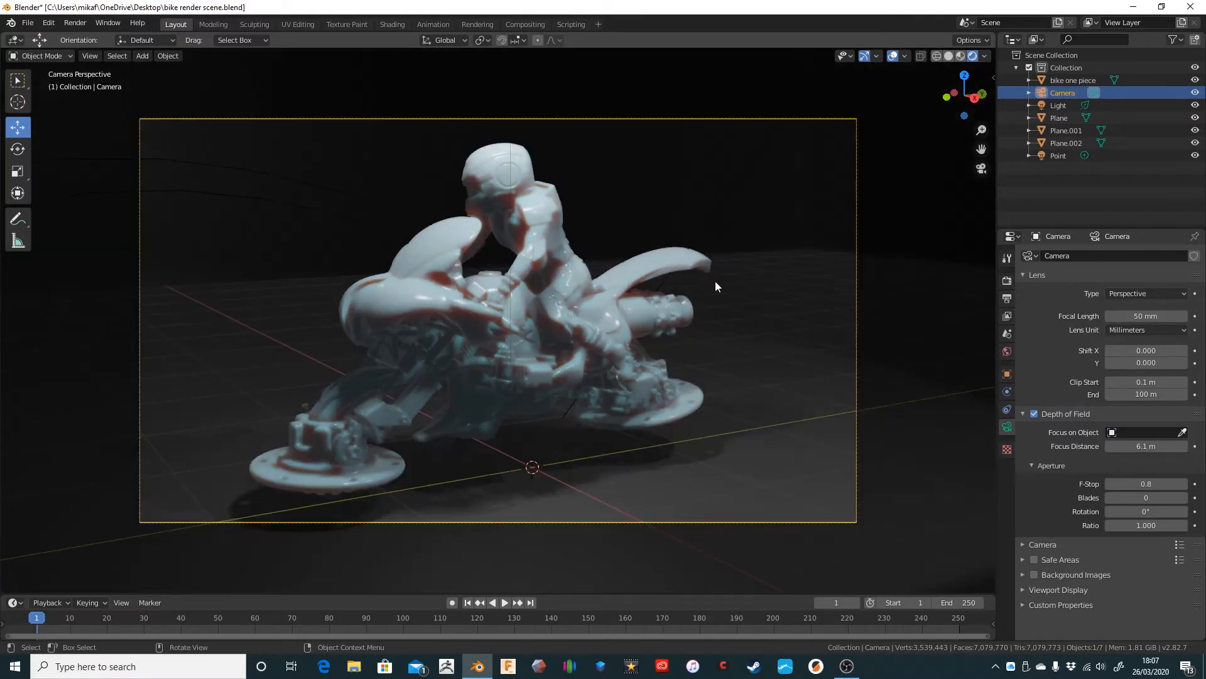
key("n")
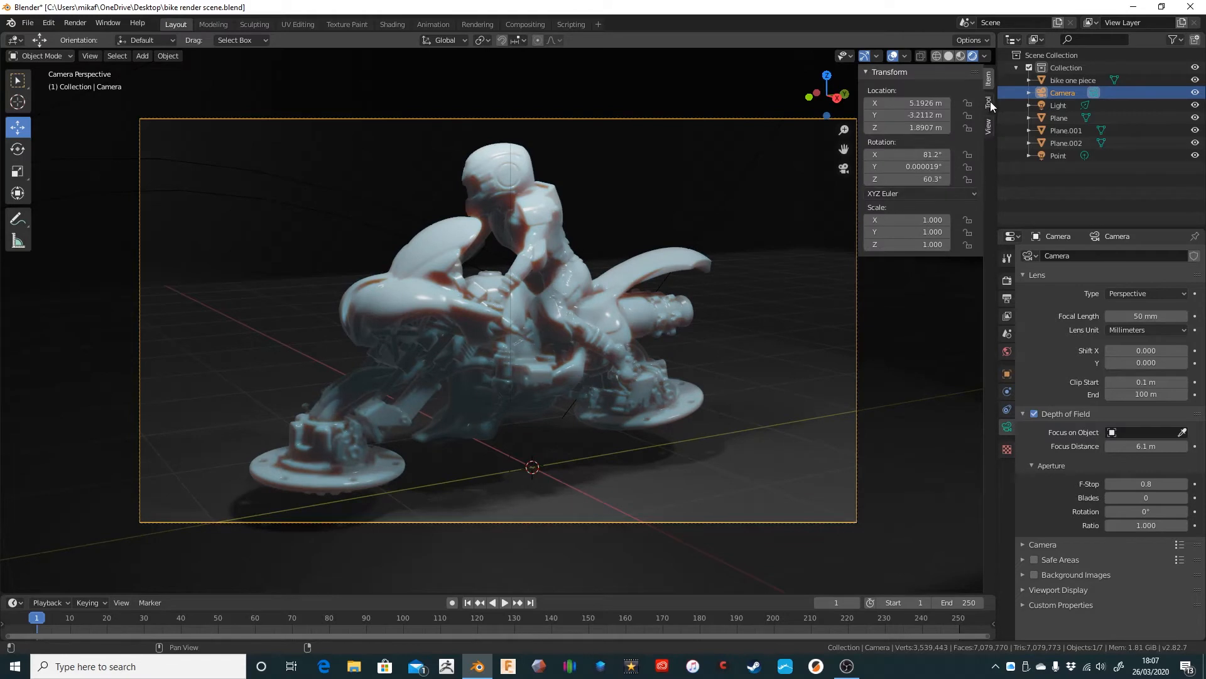
left_click(989, 126)
left_click(972, 226)
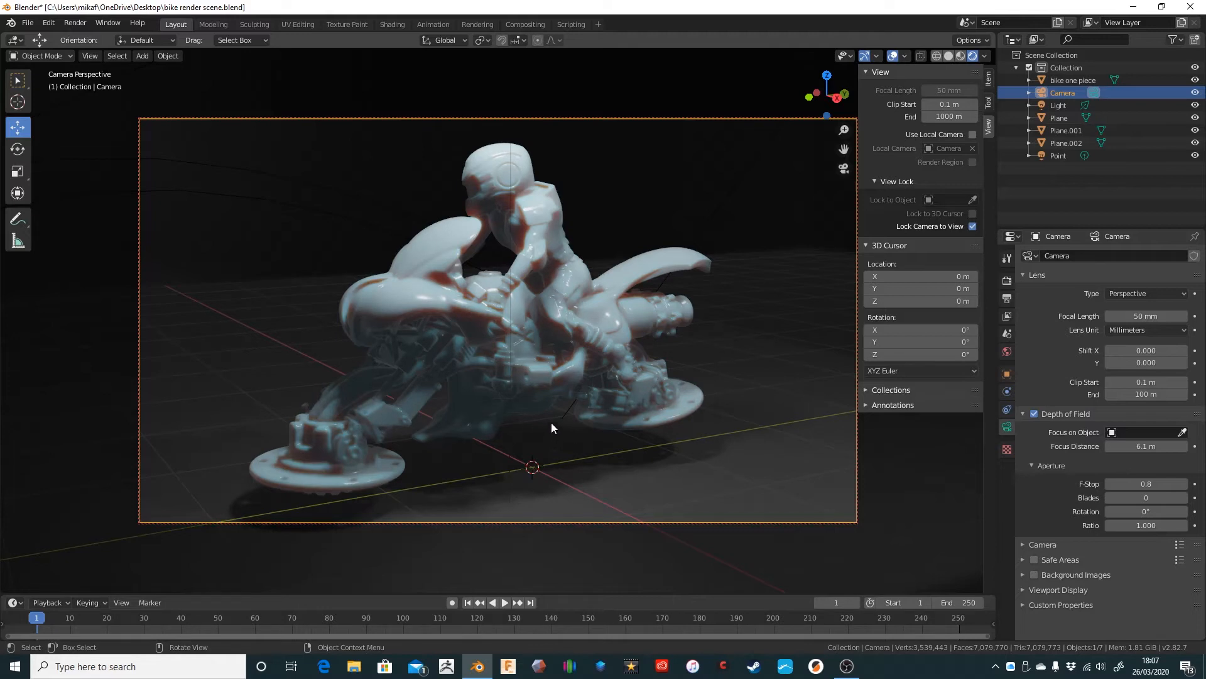
key("n")
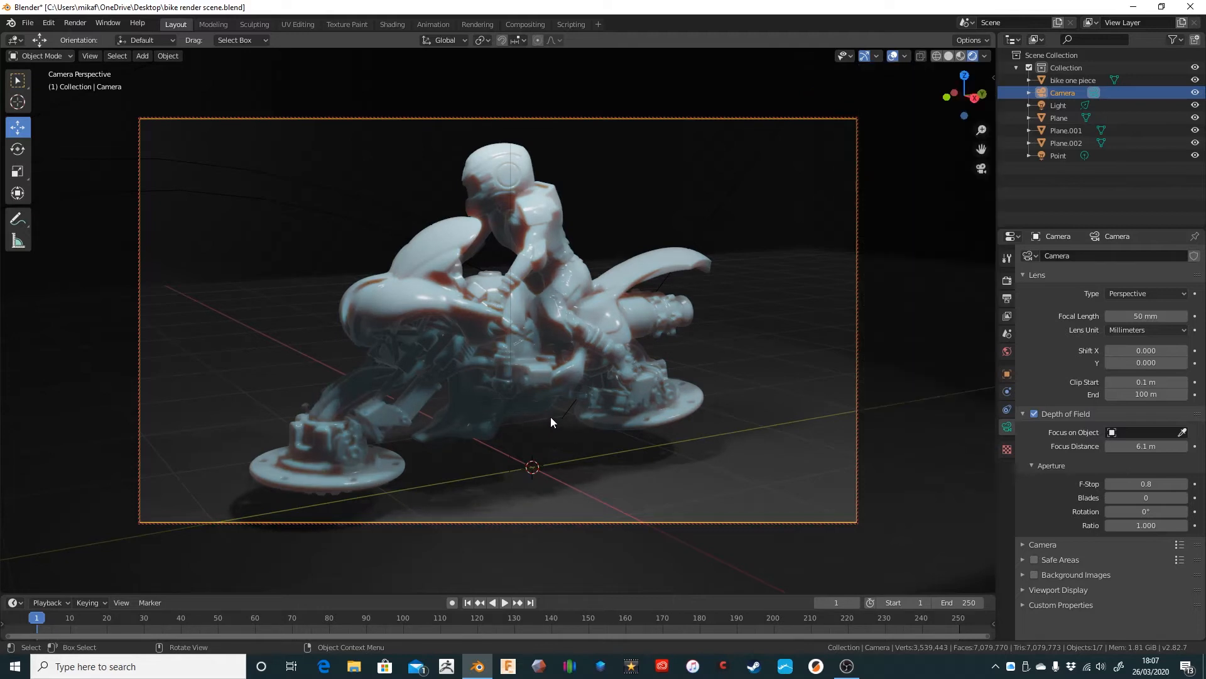
mouse_move(551, 417)
middle_mouse_down()
mouse_move(566, 414)
mouse_move(553, 399)
mouse_move(556, 411)
middle_mouse_up()
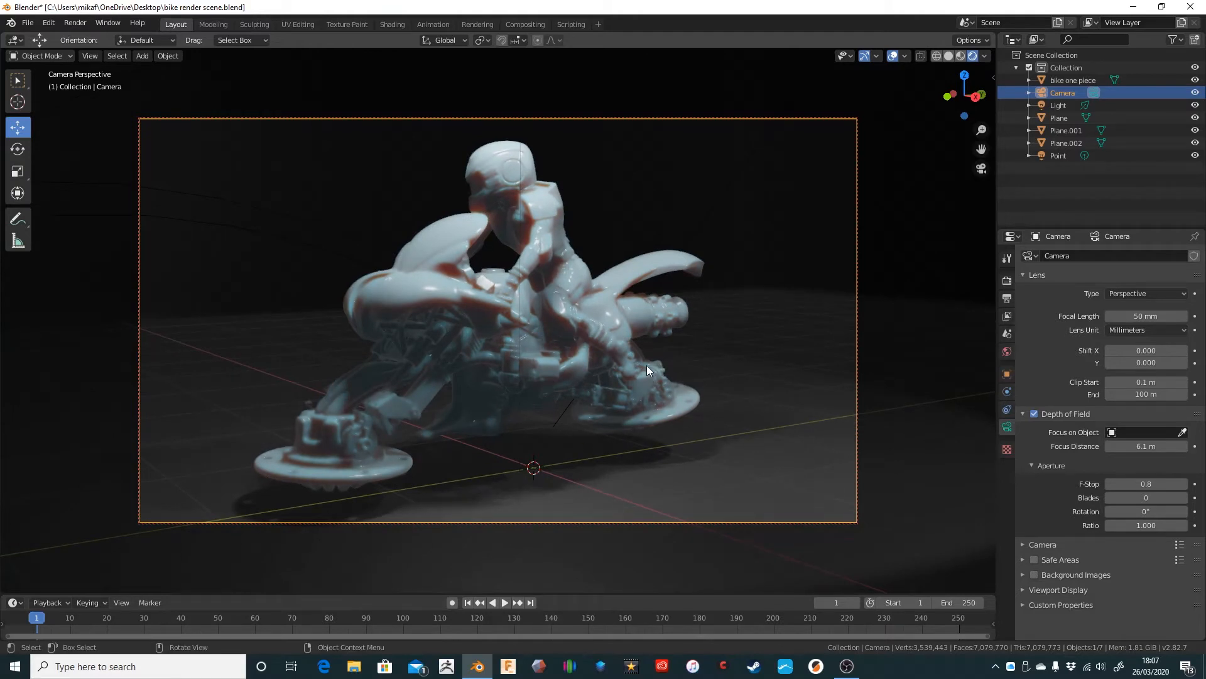
Render the scene with Eevee, look over the whole image and close the render window.
key("F12")
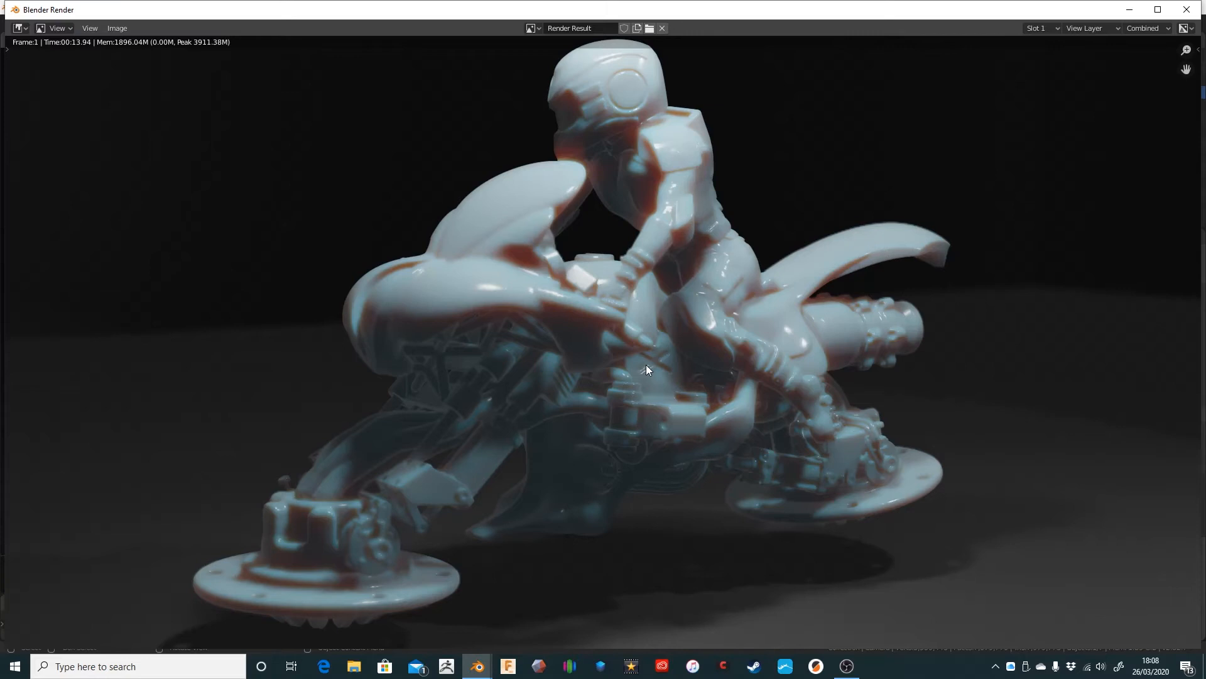
scroll(651, 283, "down", 2)
scroll(653, 284, "up", 1)
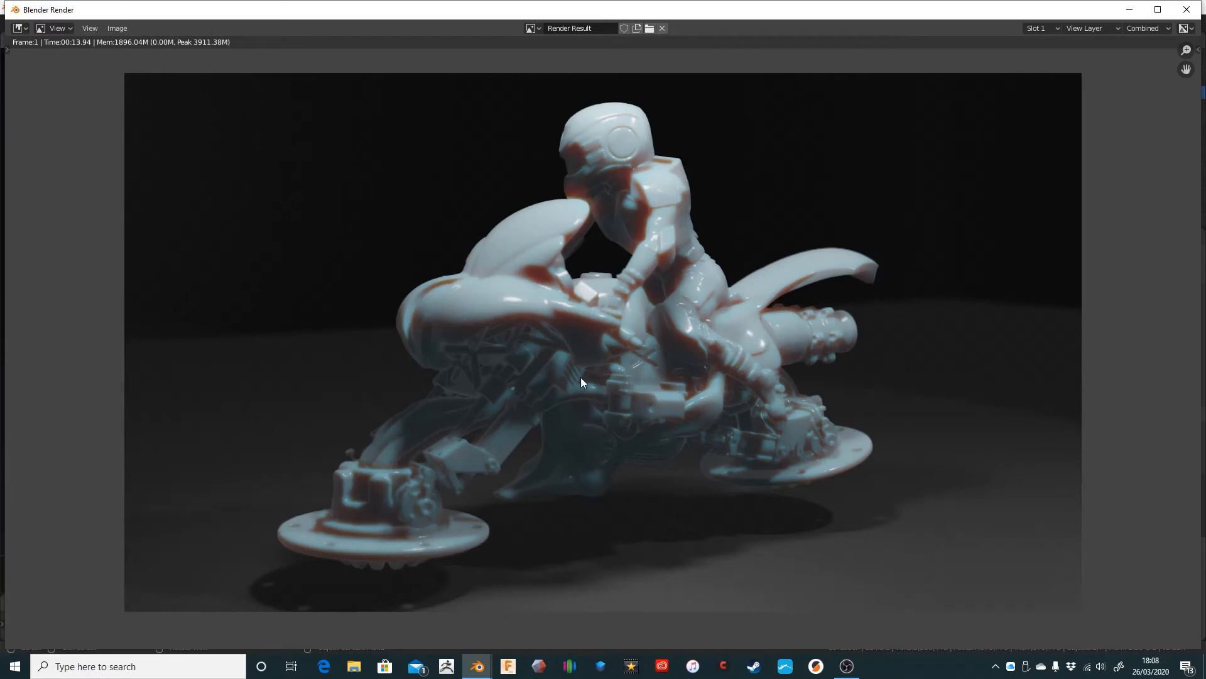
left_click(1186, 10)
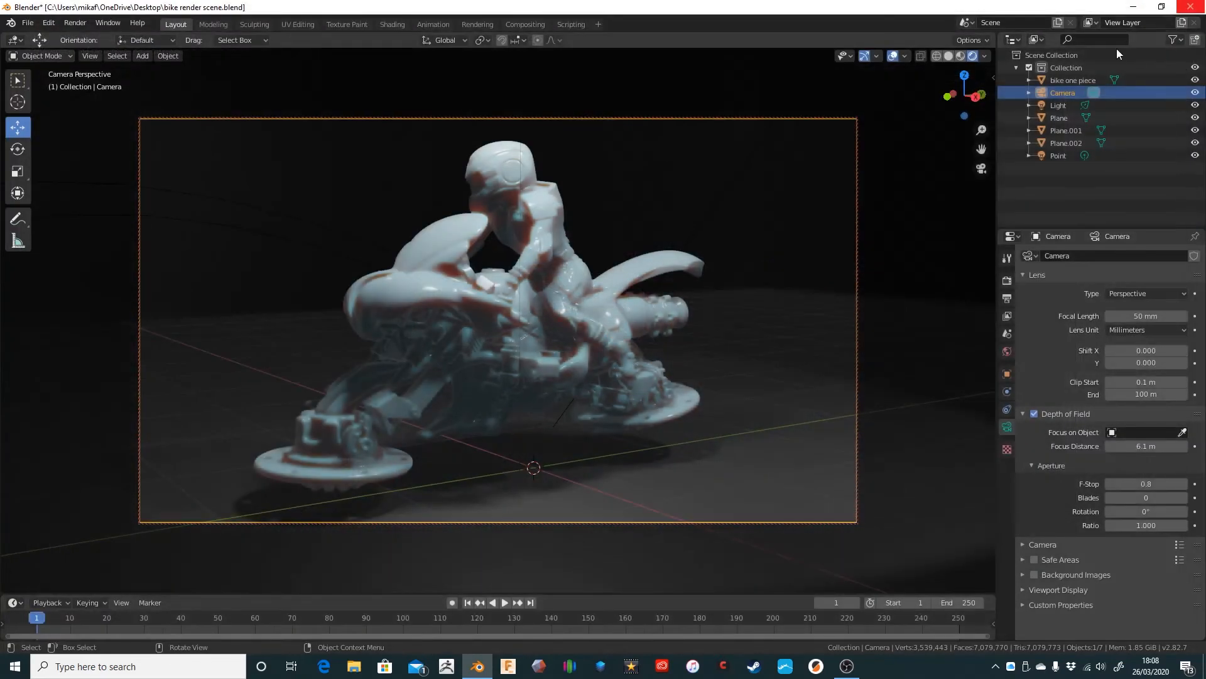
Switch the render engine to Cycles and render the scene from the camera.
left_click(1007, 282)
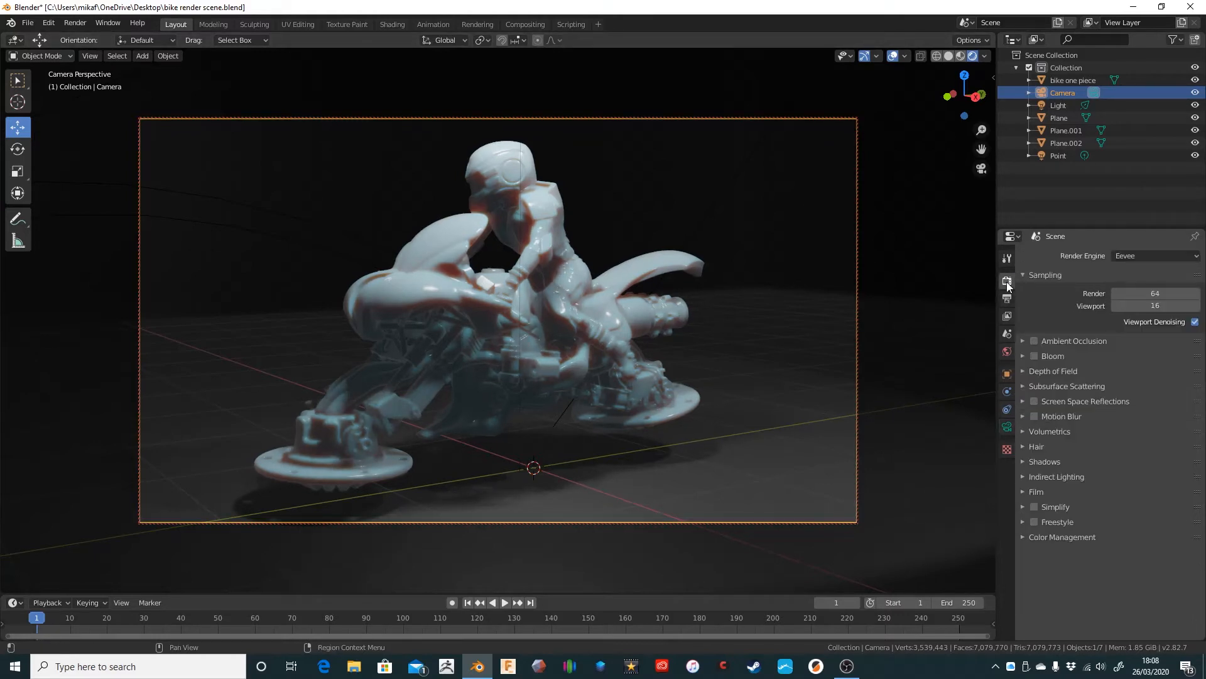
left_click(1166, 257)
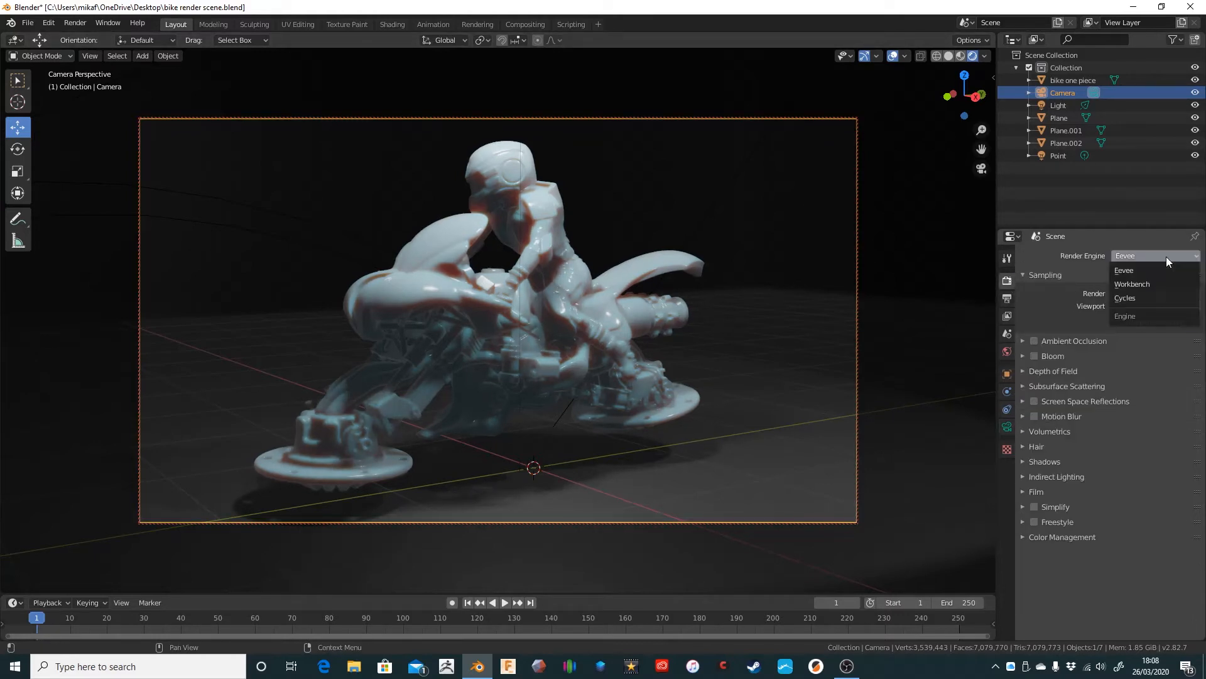
left_click(1144, 297)
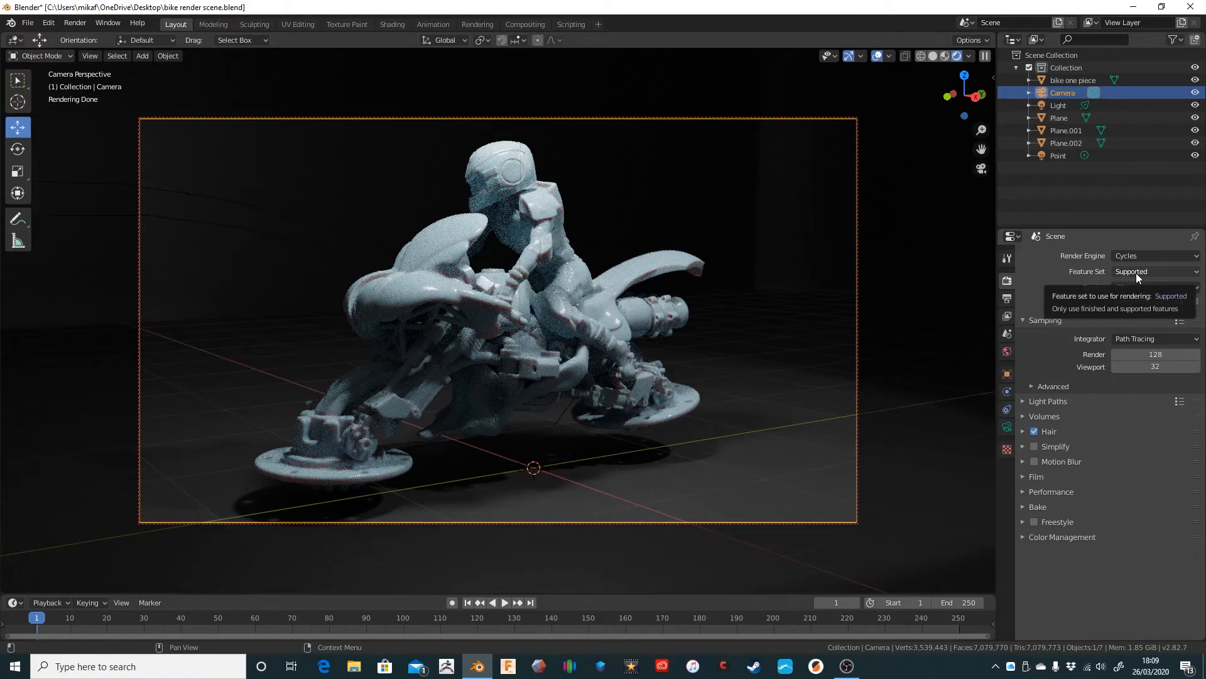
key("F12")
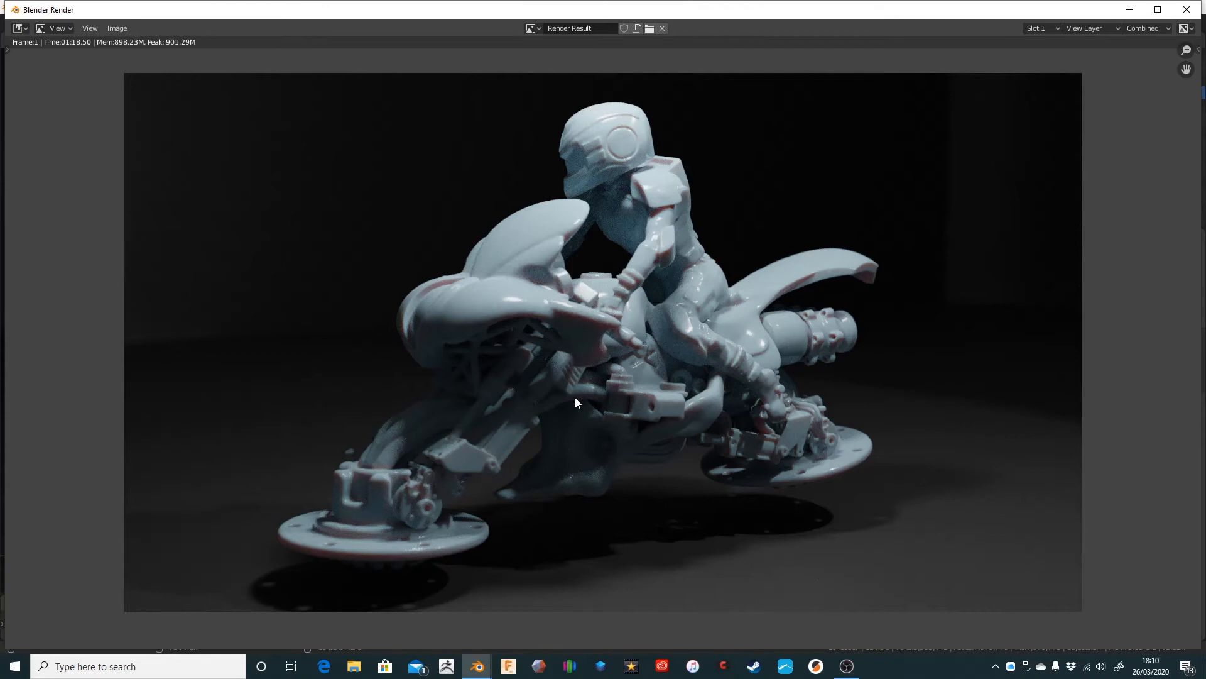
Examine the Cycles render up close around the bike body and the rider's arm and helmet, then as a whole.
scroll(595, 194, "up", 5)
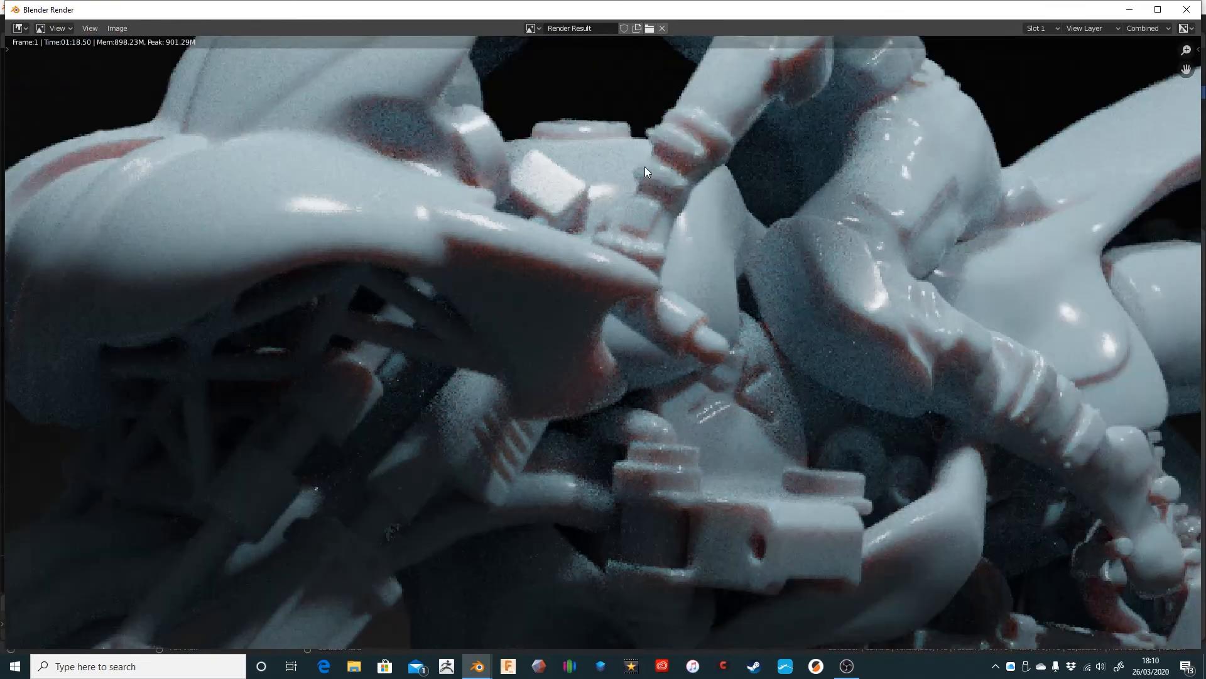
middle_click_drag(646, 95, 671, 378)
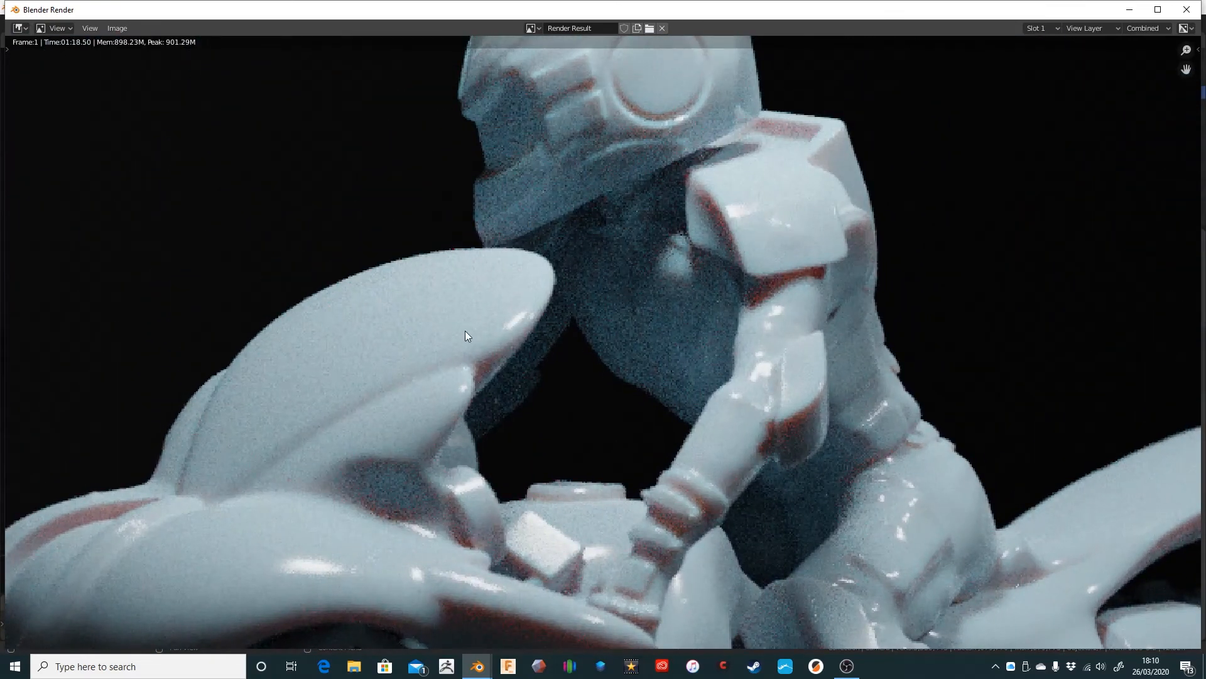
scroll(465, 330, "down", 4)
scroll(519, 337, "down", 2)
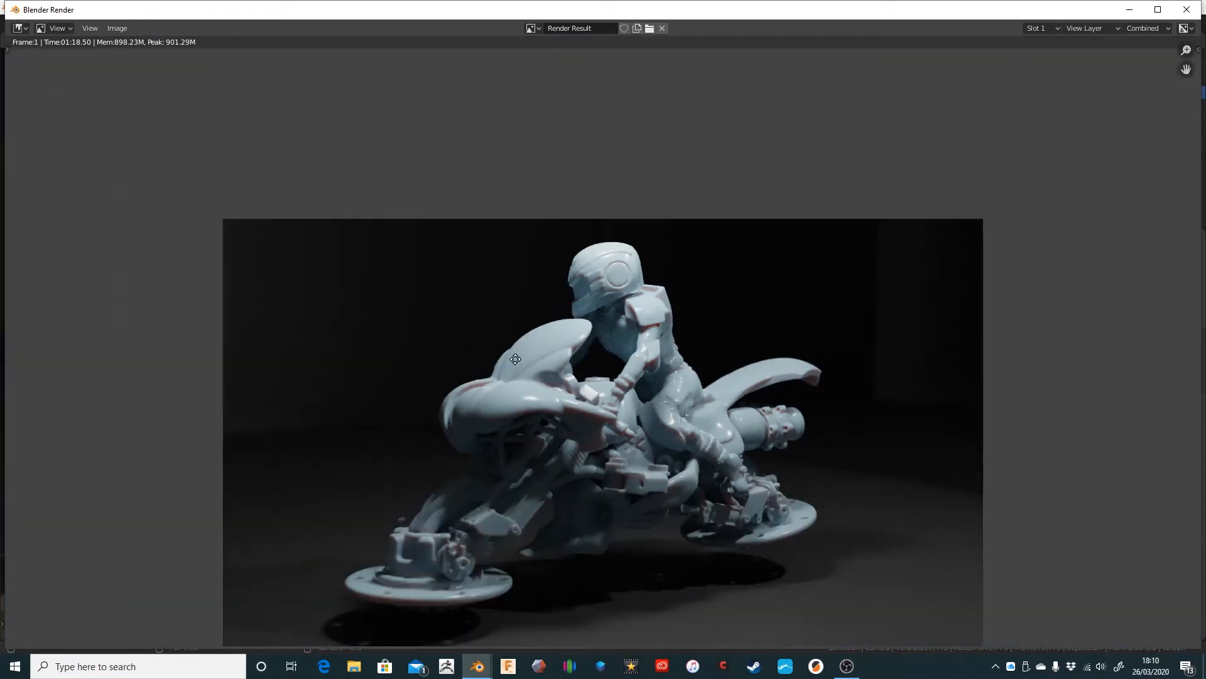
middle_click_drag(511, 357, 508, 288)
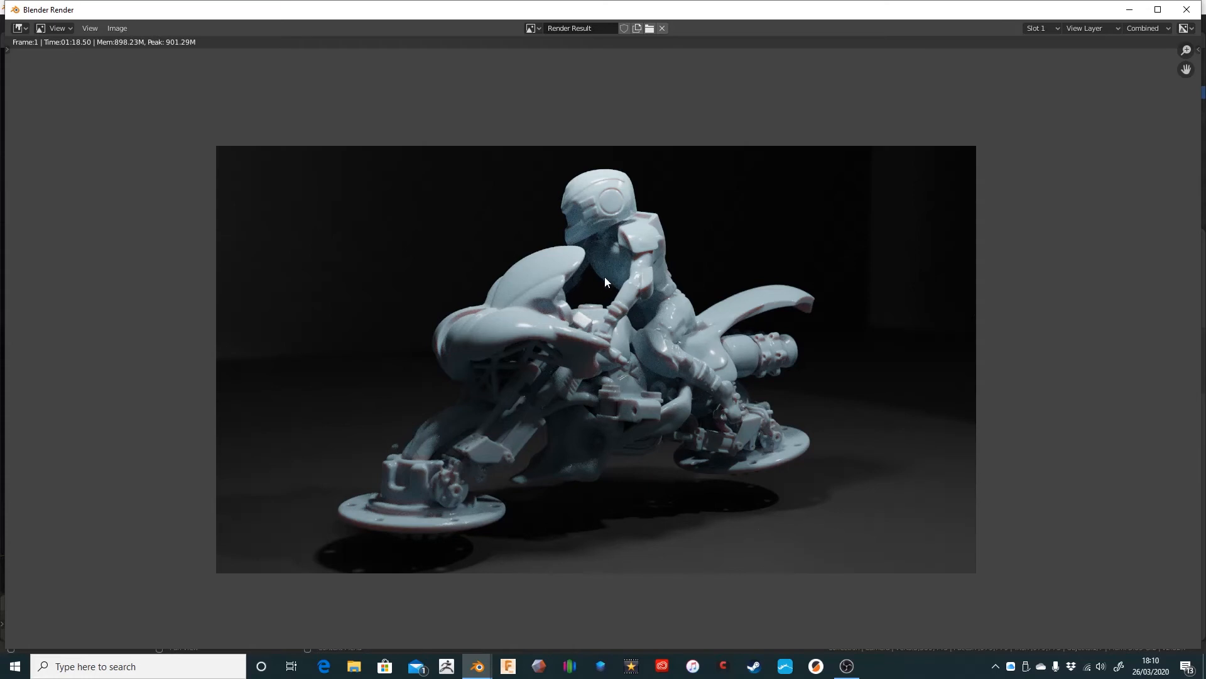
scroll(590, 337, "up", 6)
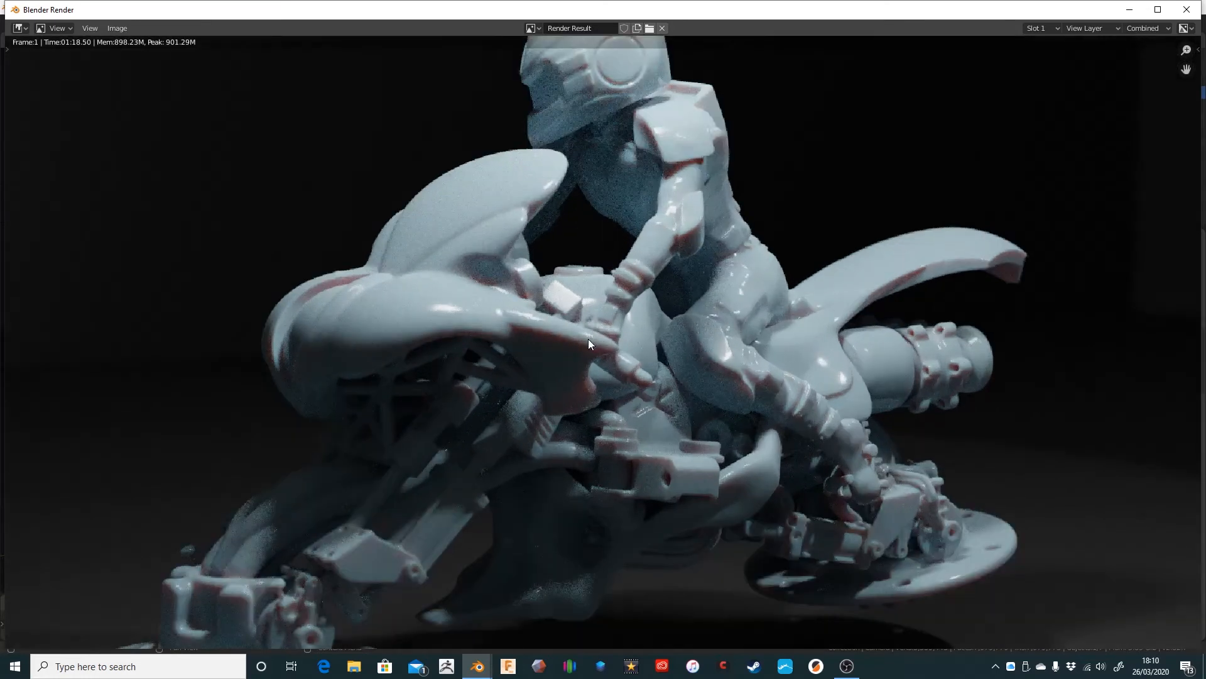
scroll(588, 339, "down", 3)
scroll(587, 341, "down", 3)
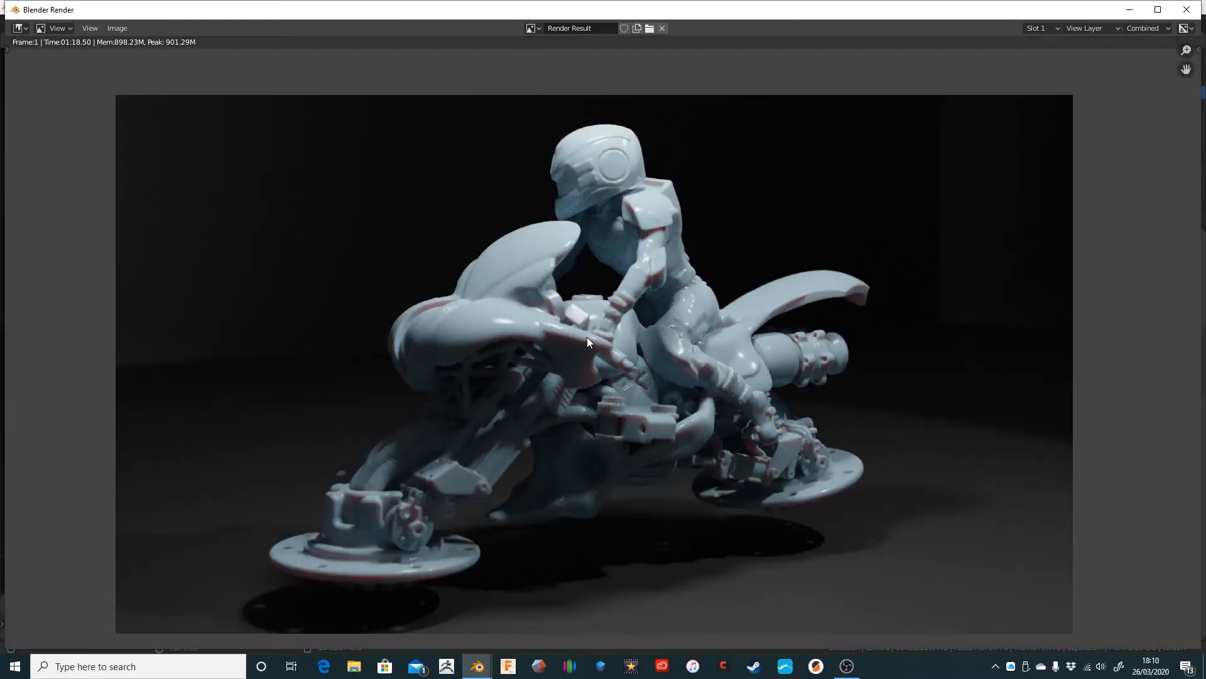
middle_click_drag(588, 334, 608, 316)
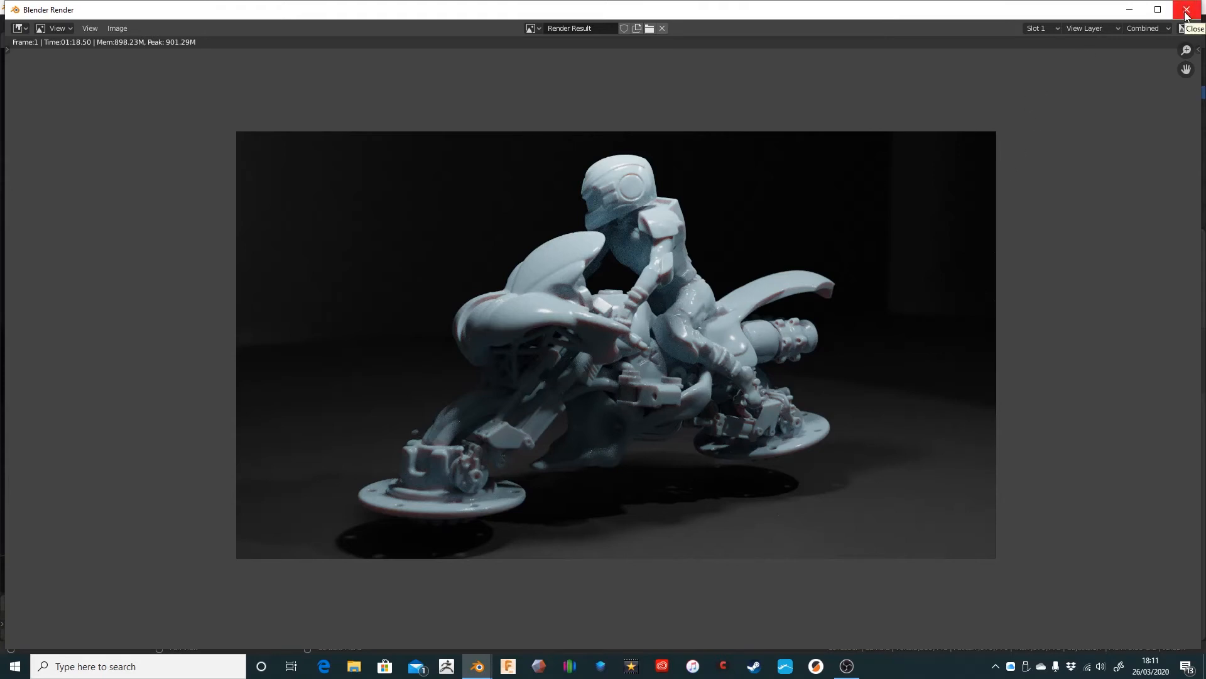
Close the render window and set the Cycles render samples to 500.
left_click(116, 29)
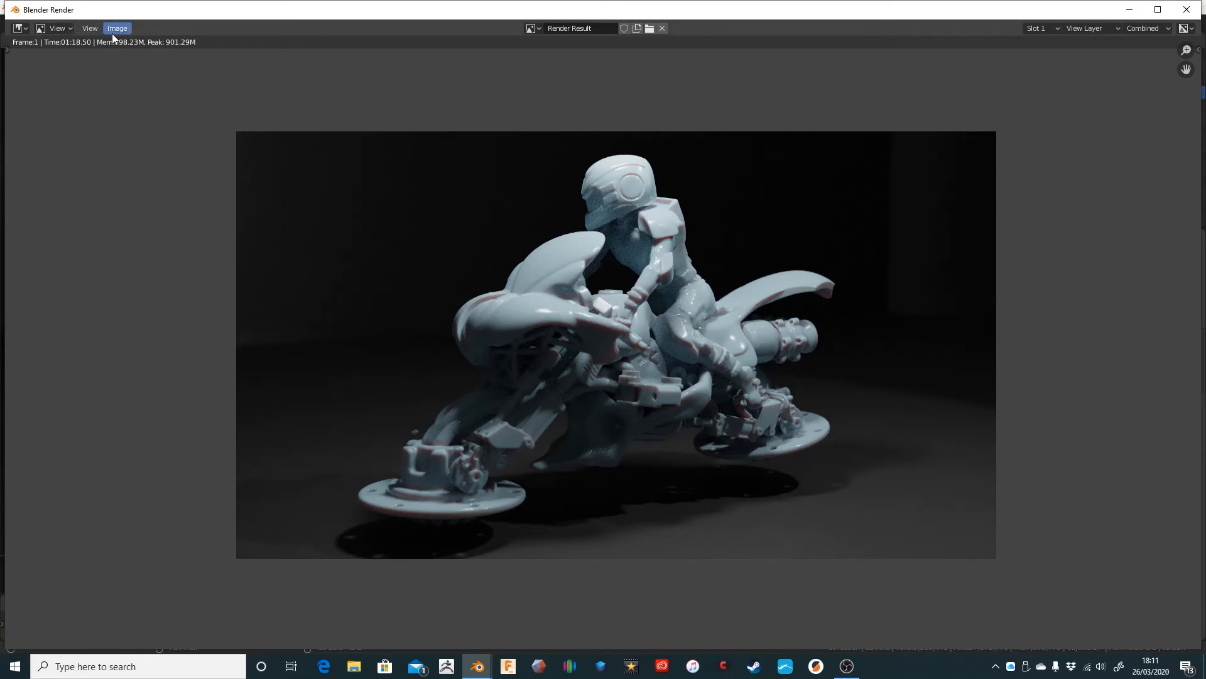
left_click(1186, 9)
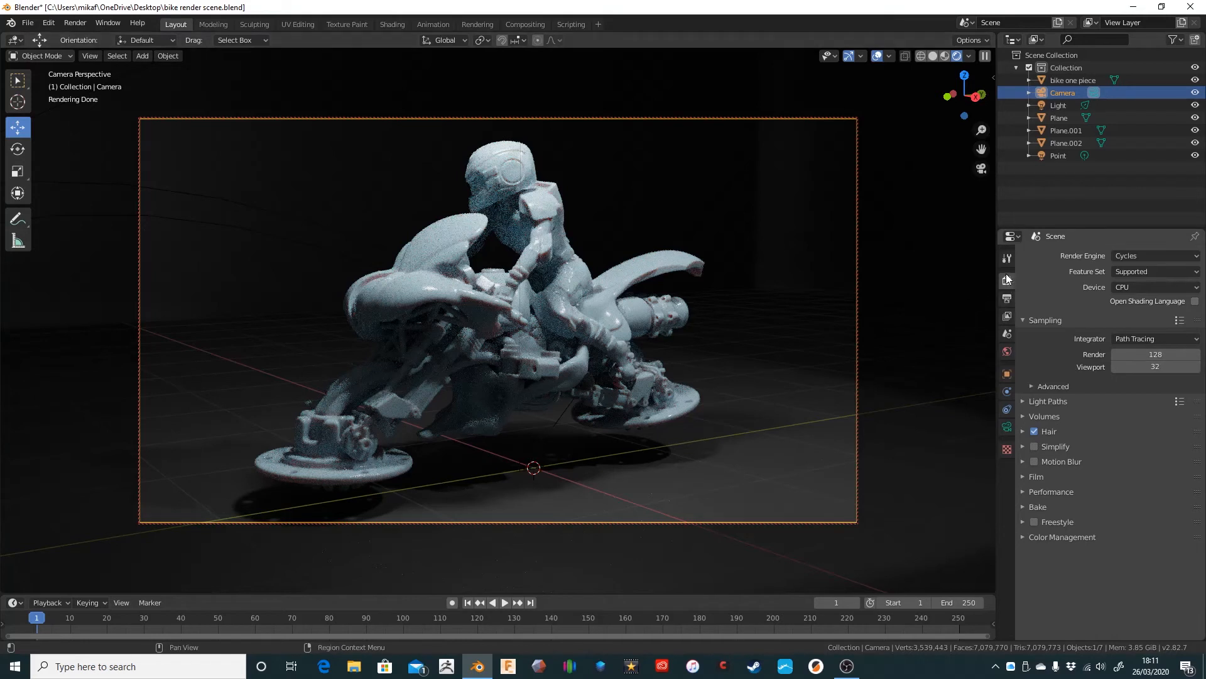
left_click(1169, 355)
type("500")
key("Return")
left_click(1023, 401)
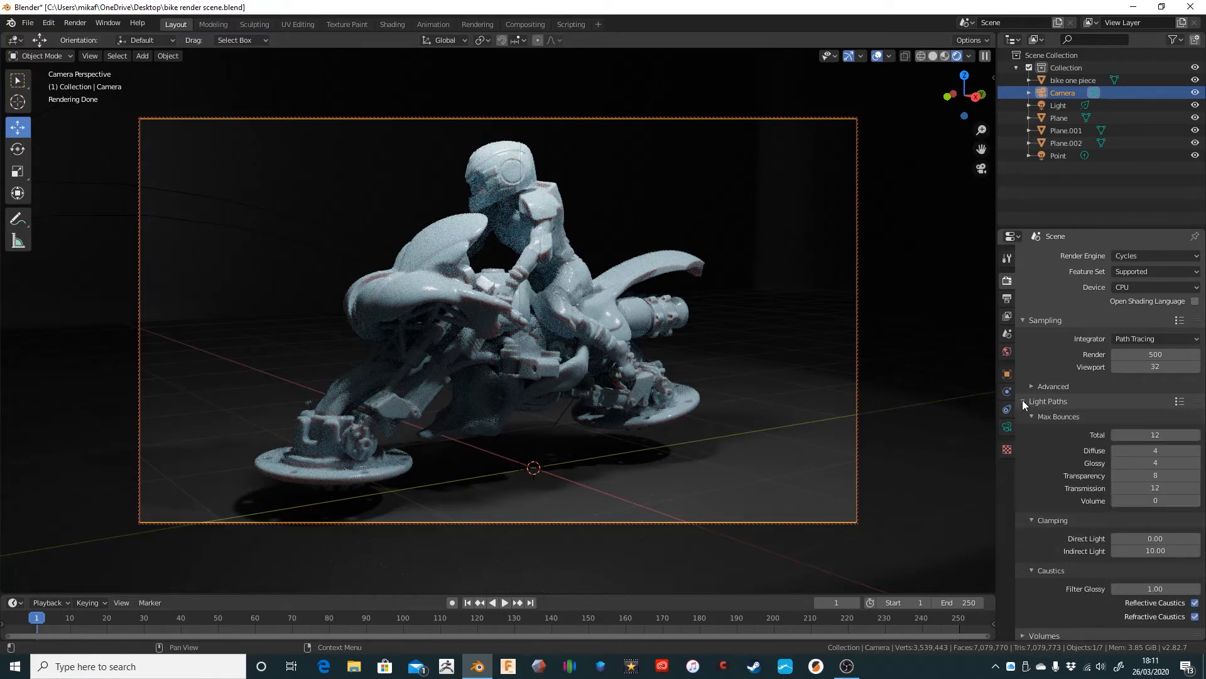
Switch the Cycles integrator to Branched Path Tracing and the render device to GPU Compute.
left_click(1155, 338)
left_click(1131, 353)
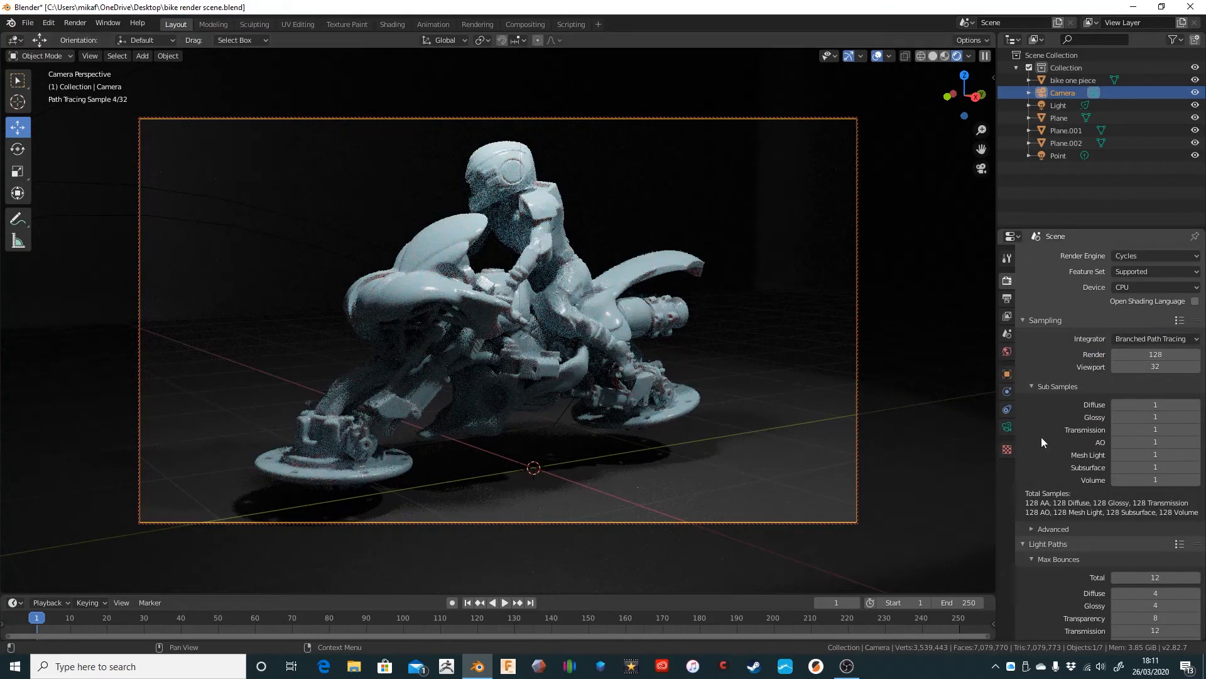
left_click(1136, 288)
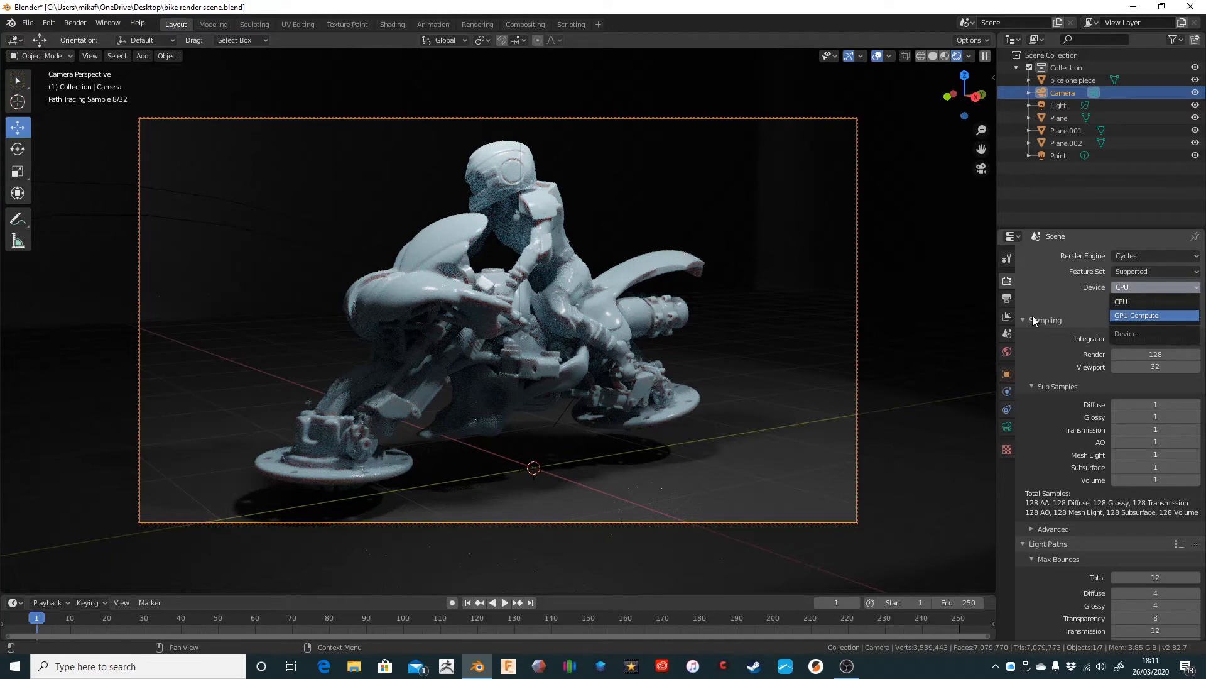
key("Return")
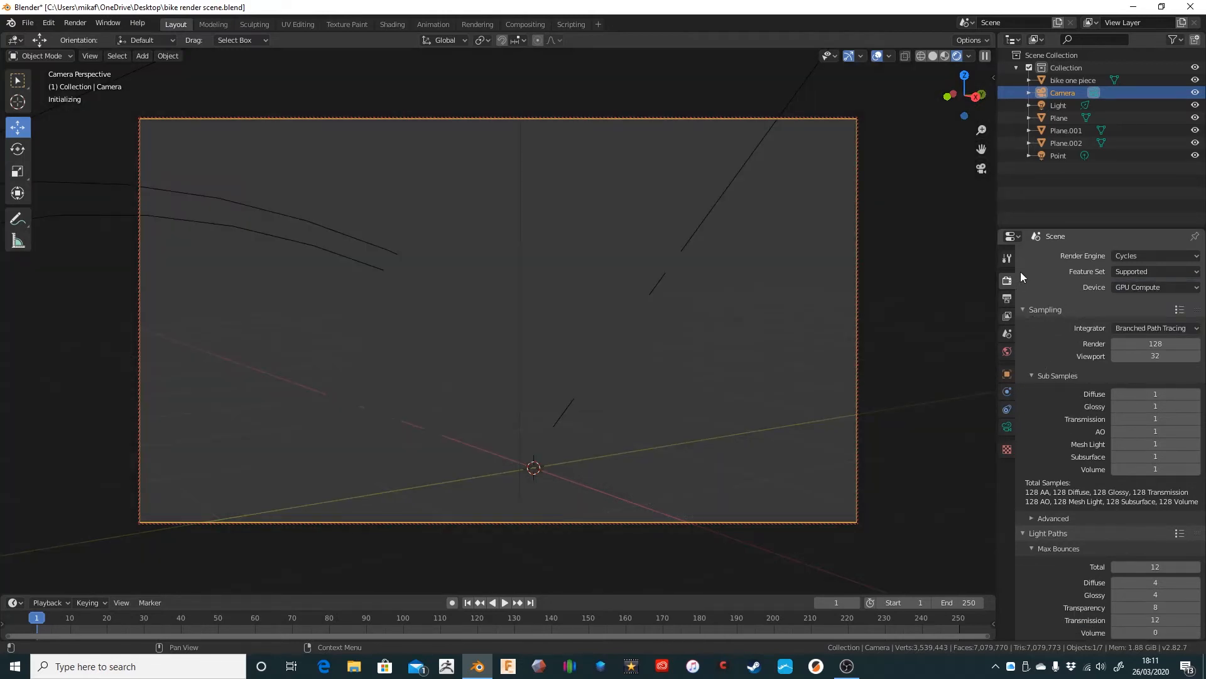
Turn off denoising for the view layer.
left_click(1022, 310)
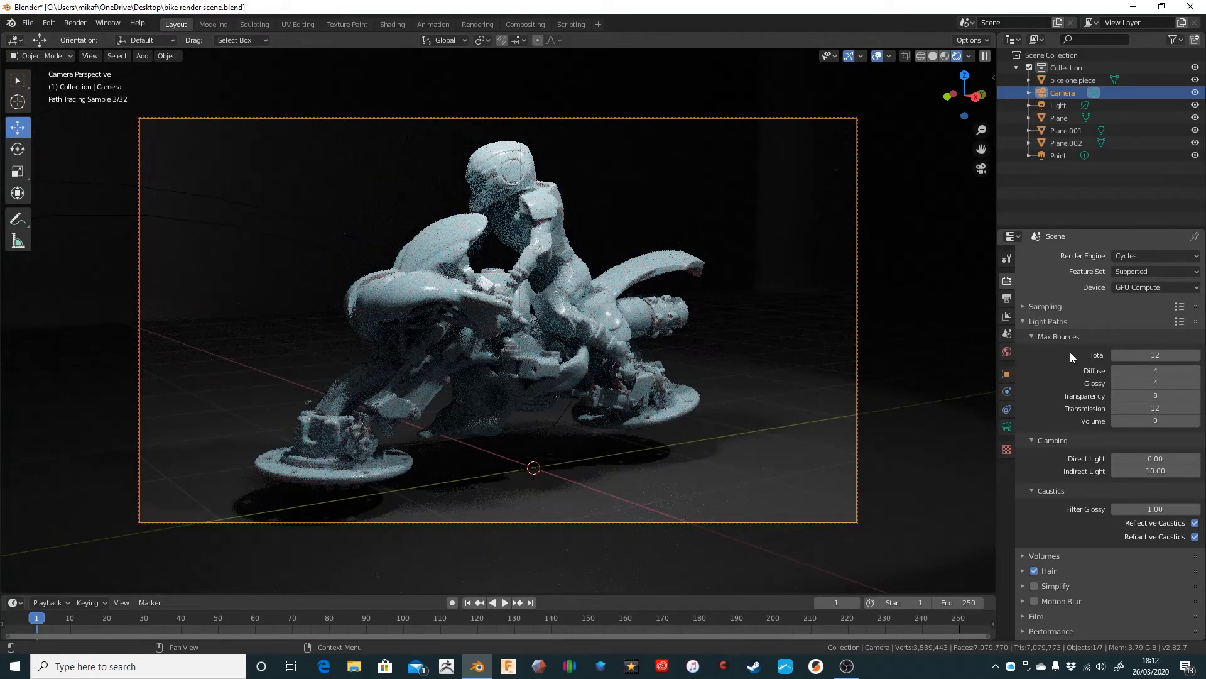
scroll(1070, 353, "down", 2)
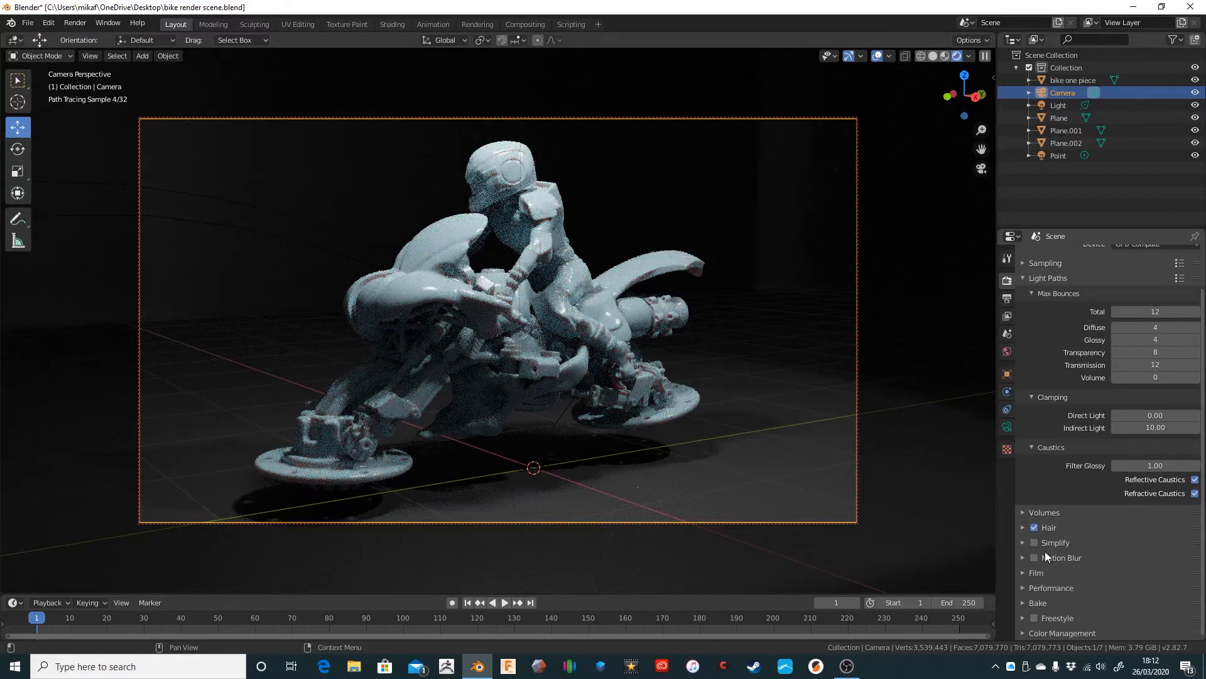
left_click(1007, 298)
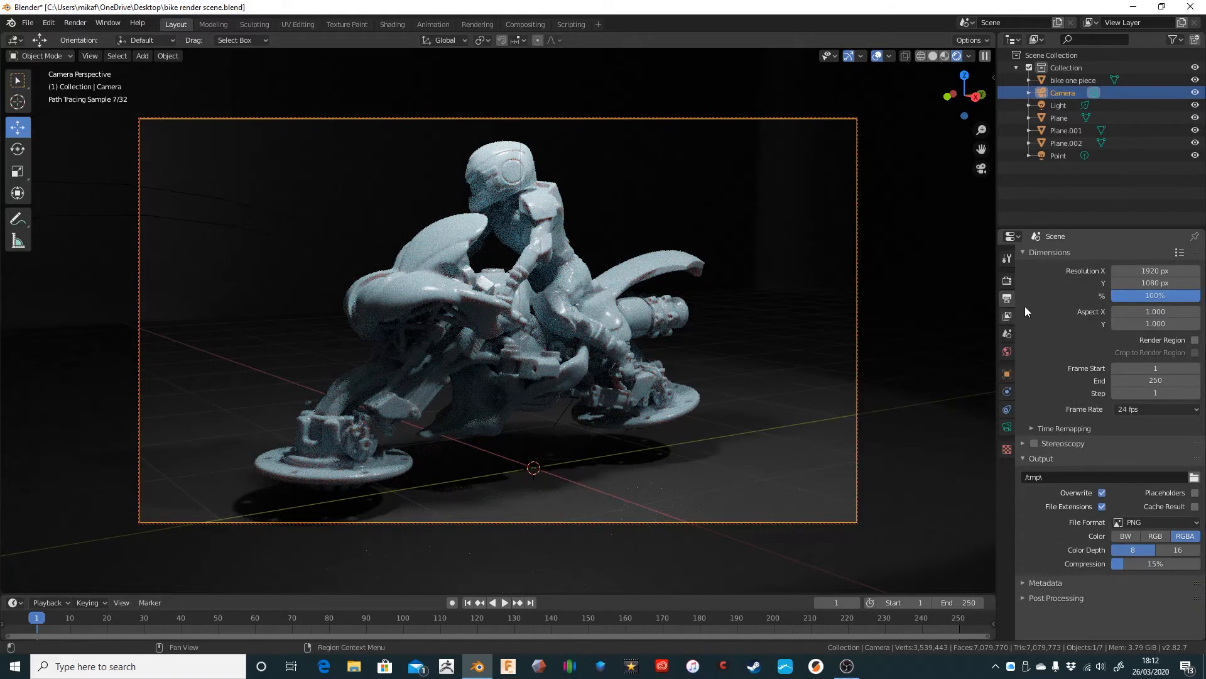
left_click(1008, 317)
scroll(1047, 422, "down", 5)
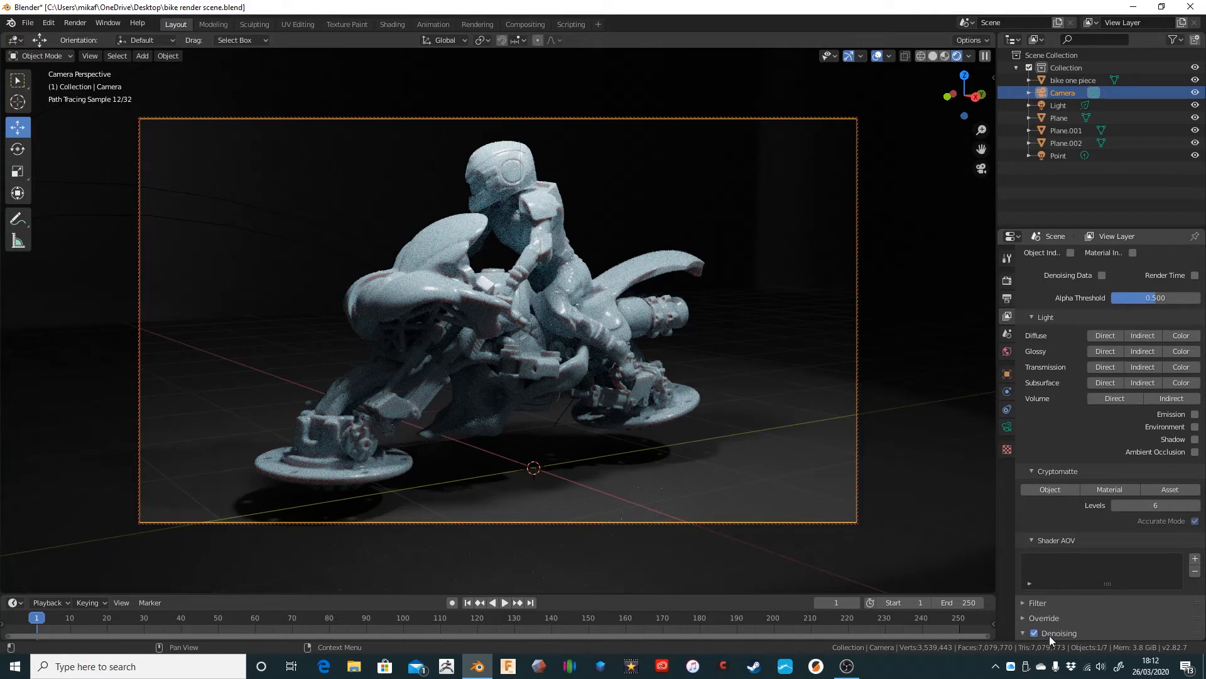
scroll(1083, 591, "down", 5)
scroll(1082, 523, "down", 1)
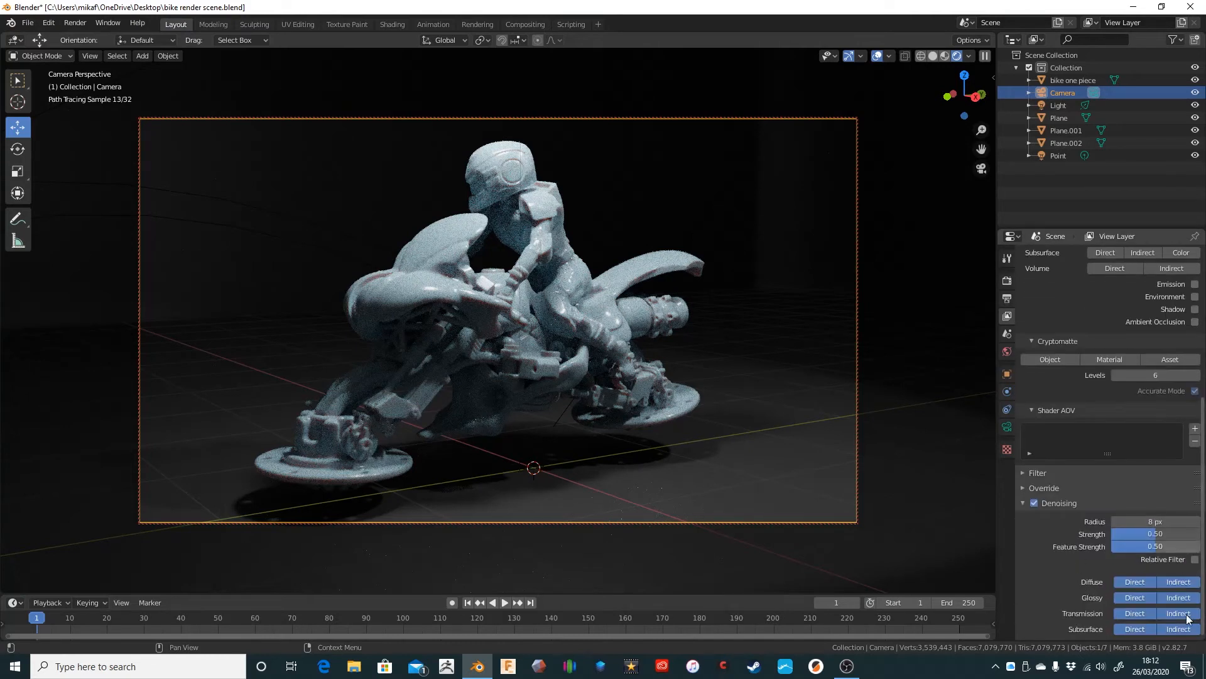
left_click(1033, 503)
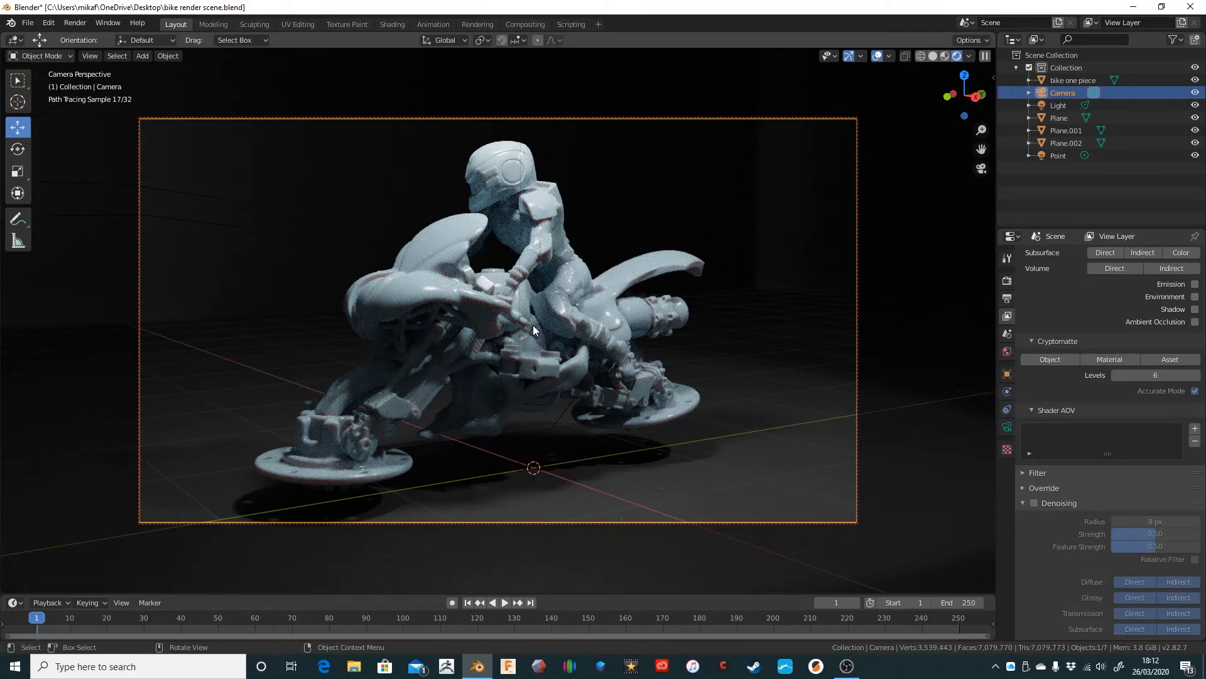
Render the scene from the camera with the current Cycles settings and denoising off.
scroll(538, 364, "up", 5)
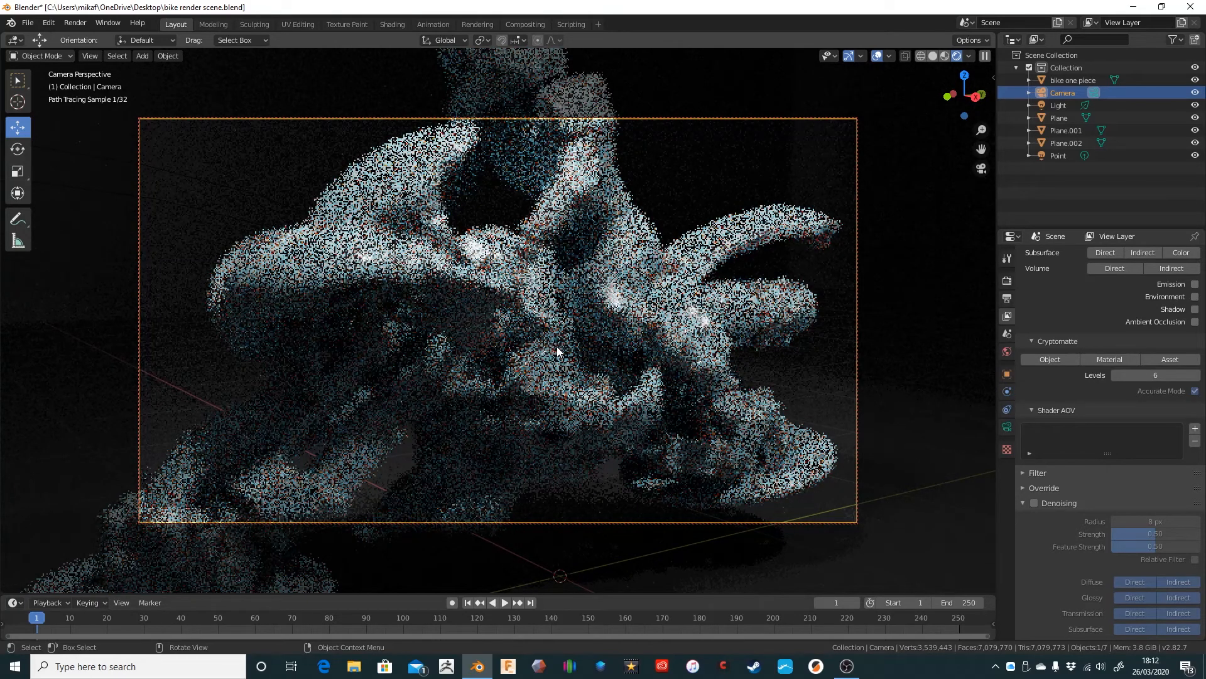
scroll(557, 351, "down", 5)
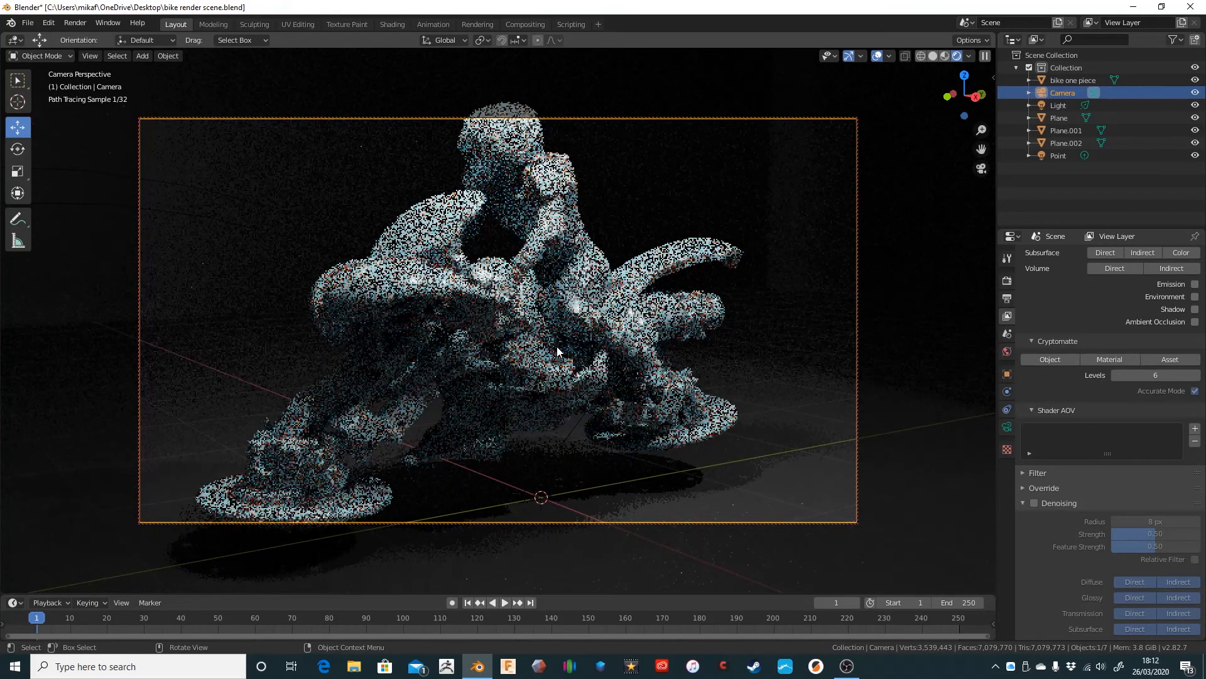
scroll(558, 351, "down", 3)
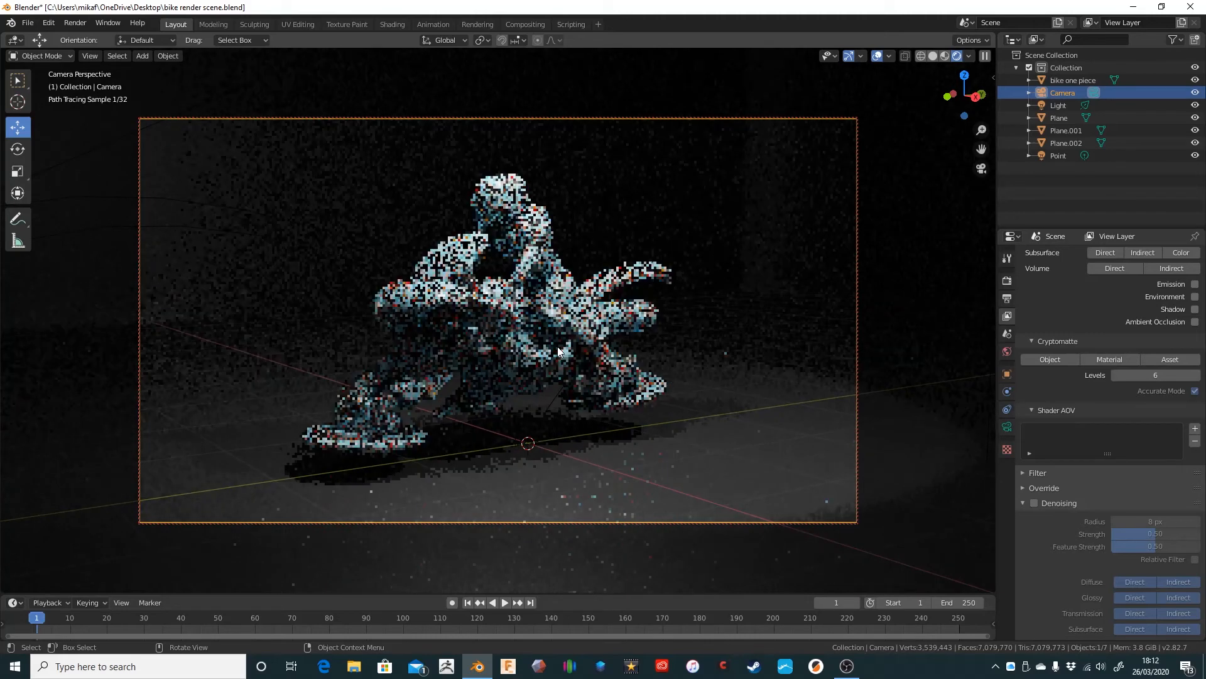
scroll(558, 350, "up", 2)
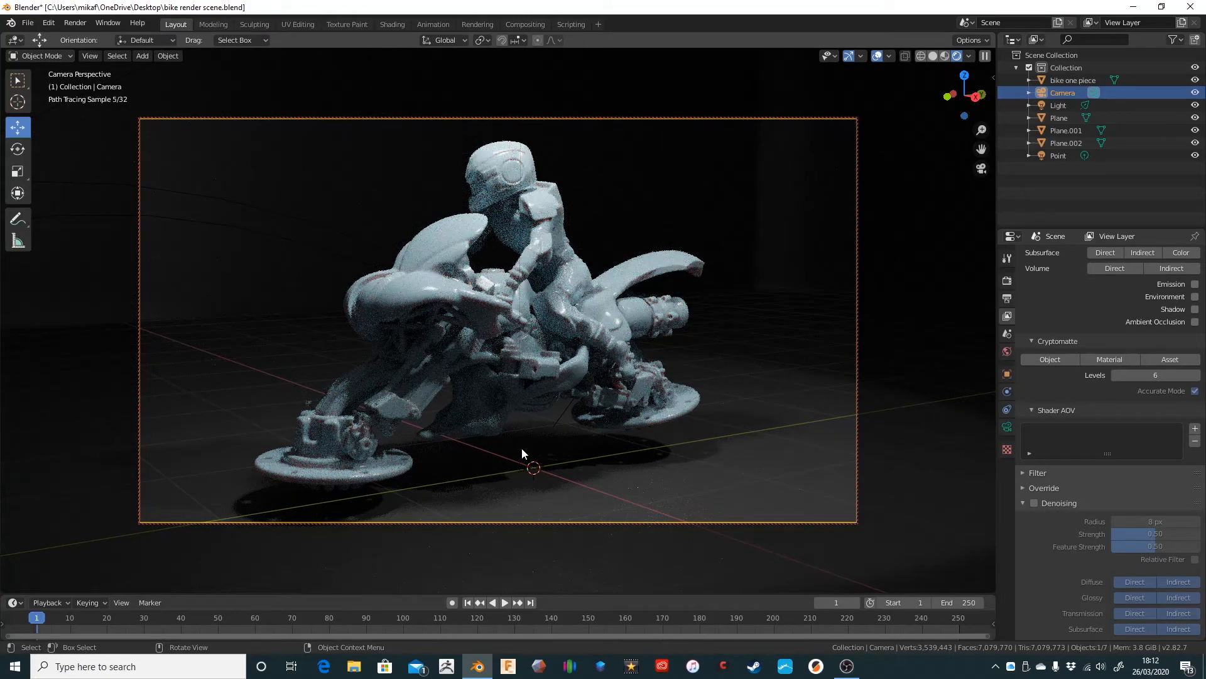
key("F12")
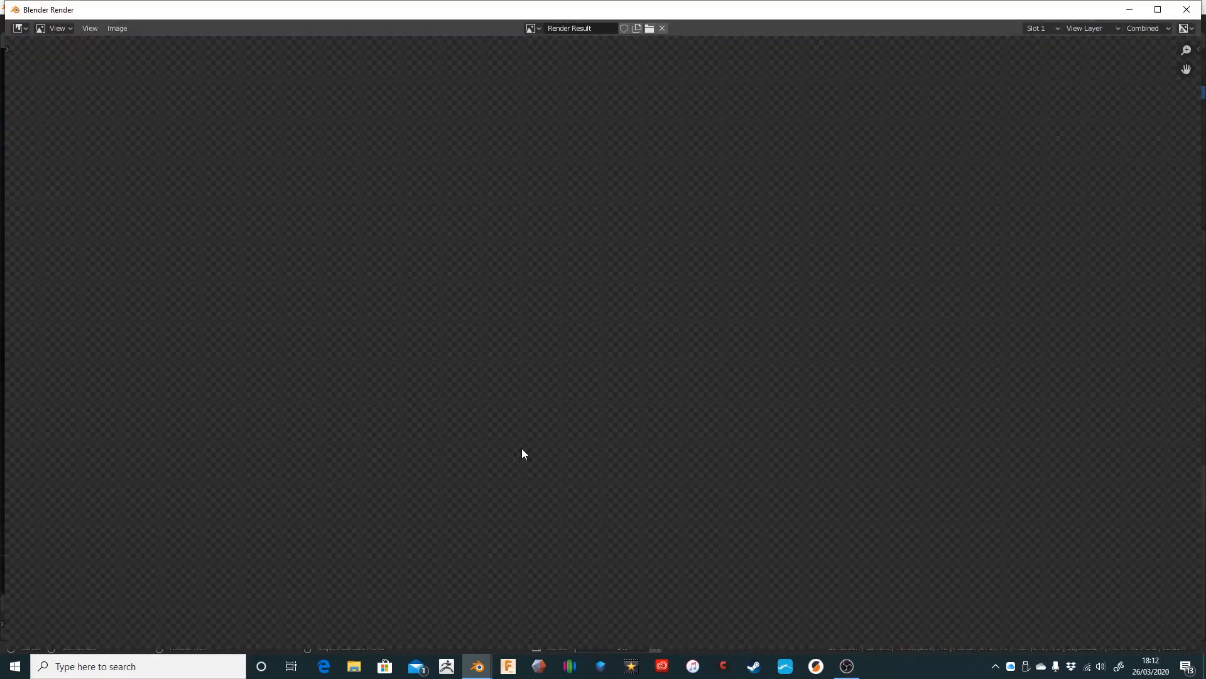
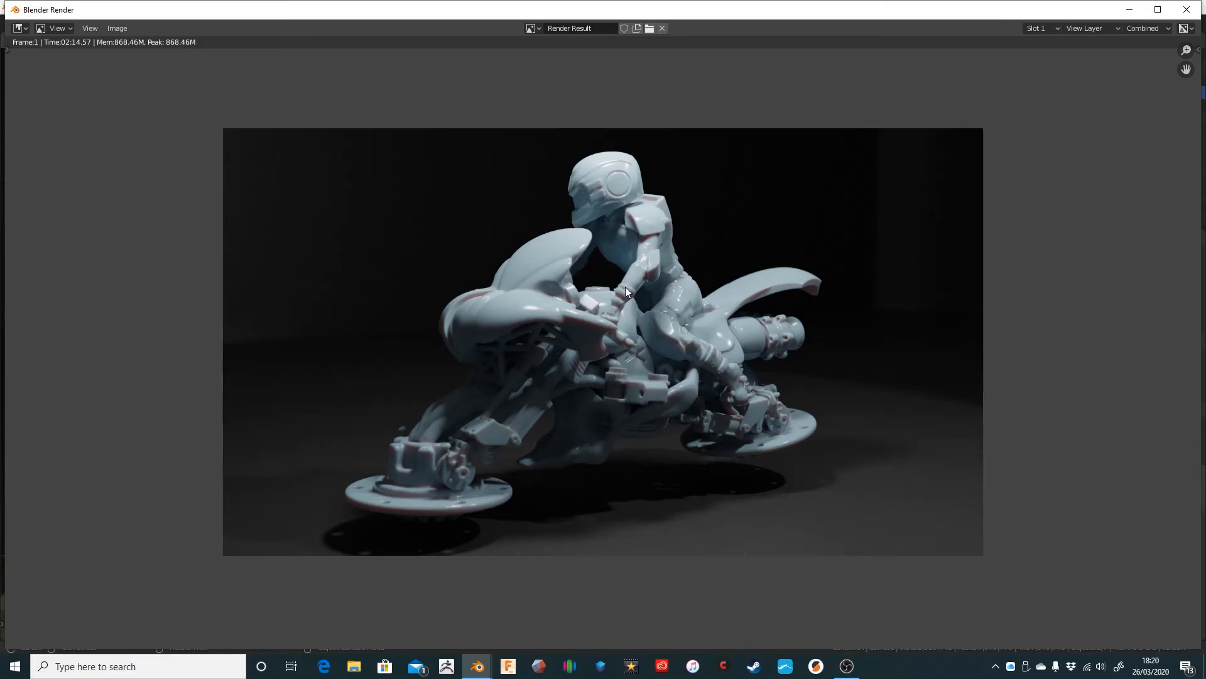
Examine the Cycles render up close around the handlebars and the rider's torso, then as a whole, and close the render window.
scroll(627, 299, "up", 8)
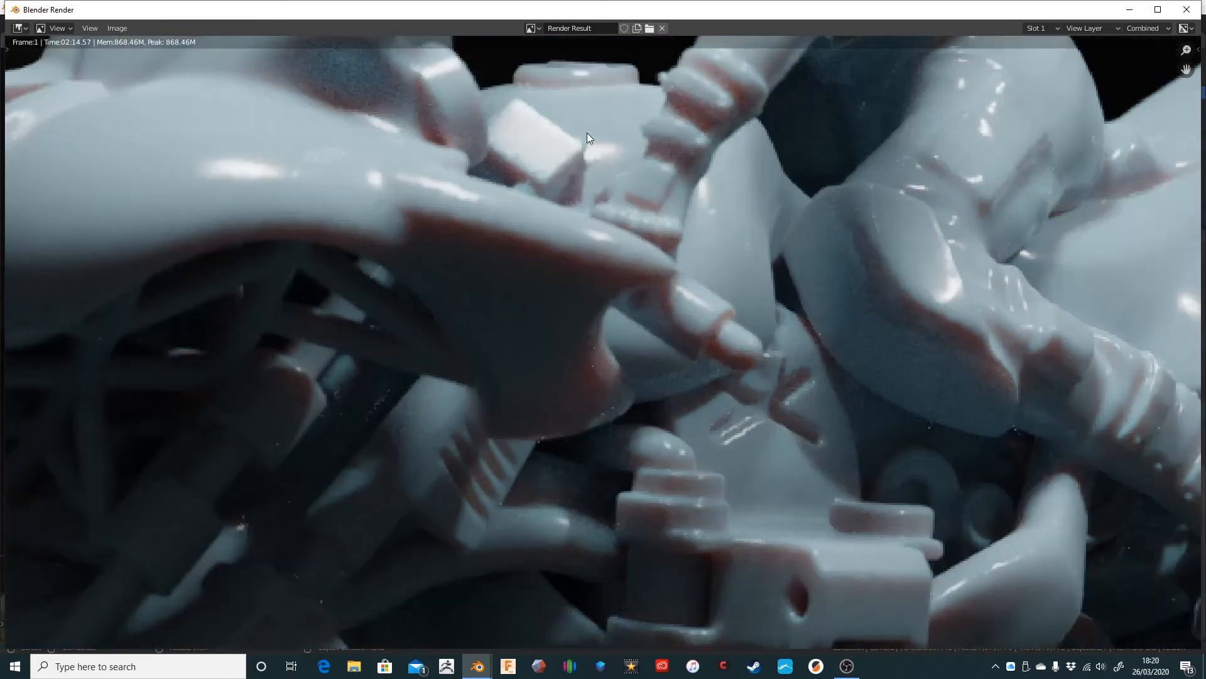
middle_click_drag(611, 41, 616, 323)
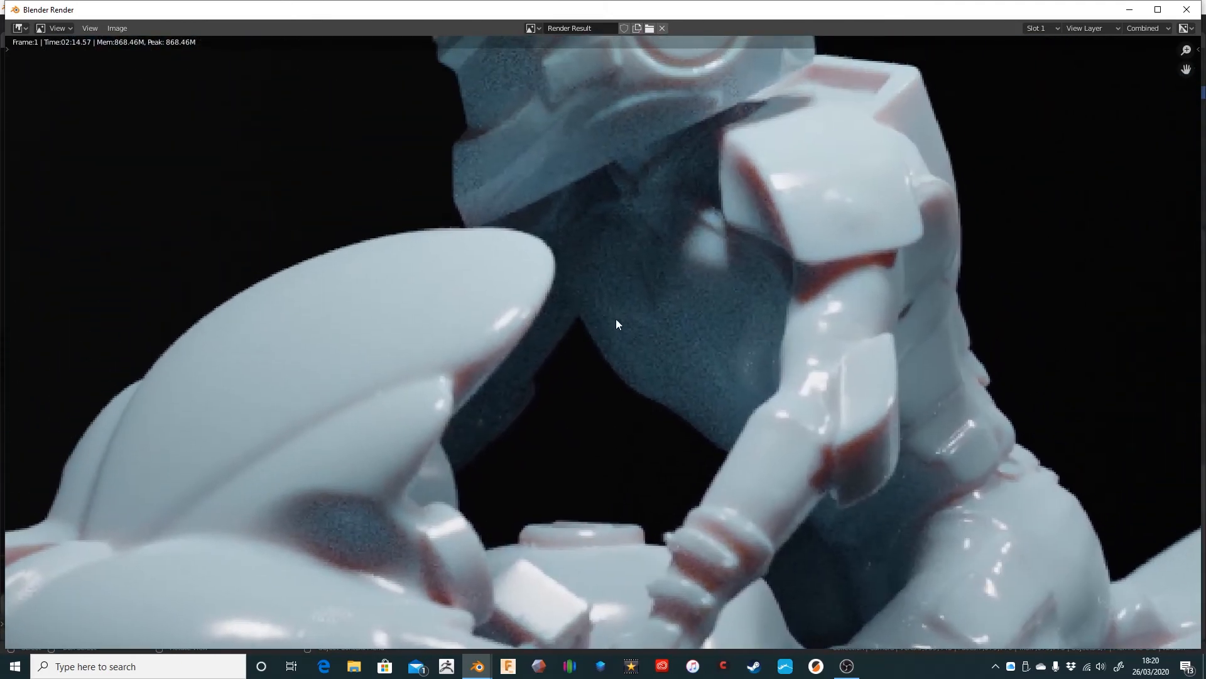
scroll(706, 353, "down", 6)
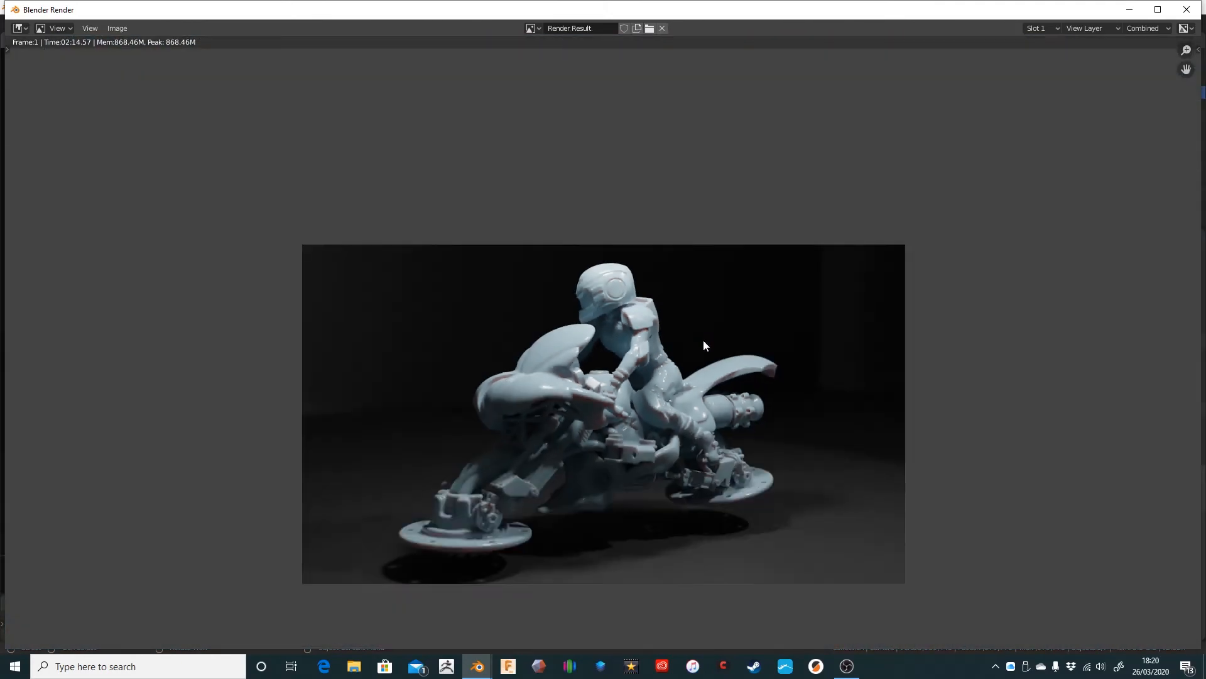
scroll(703, 339, "up", 2)
middle_click_drag(759, 328, 762, 226)
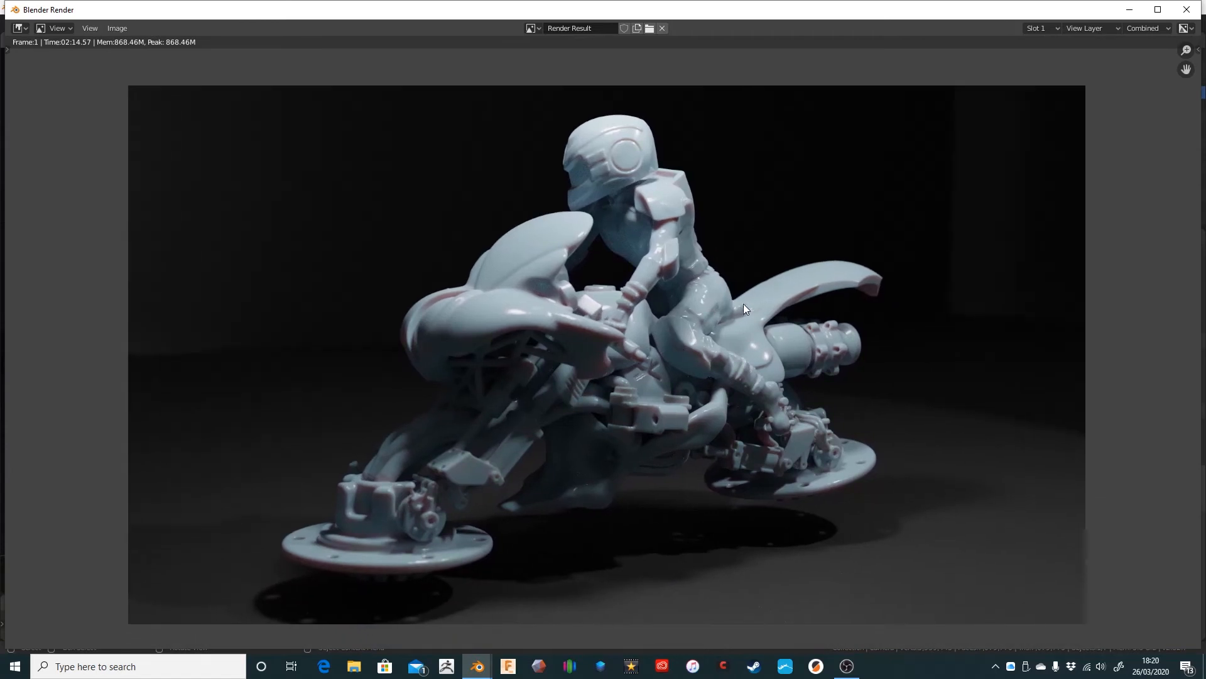
scroll(755, 302, "down", 2)
scroll(755, 300, "up", 1)
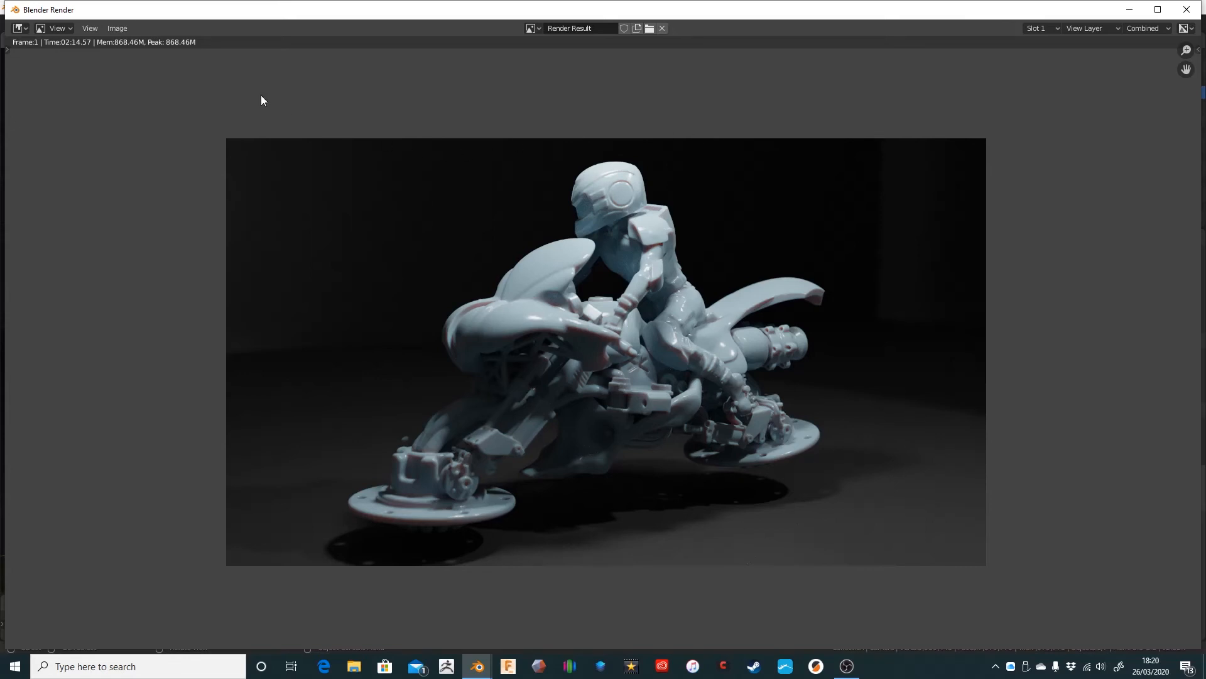
left_click(119, 32)
left_click(1184, 12)
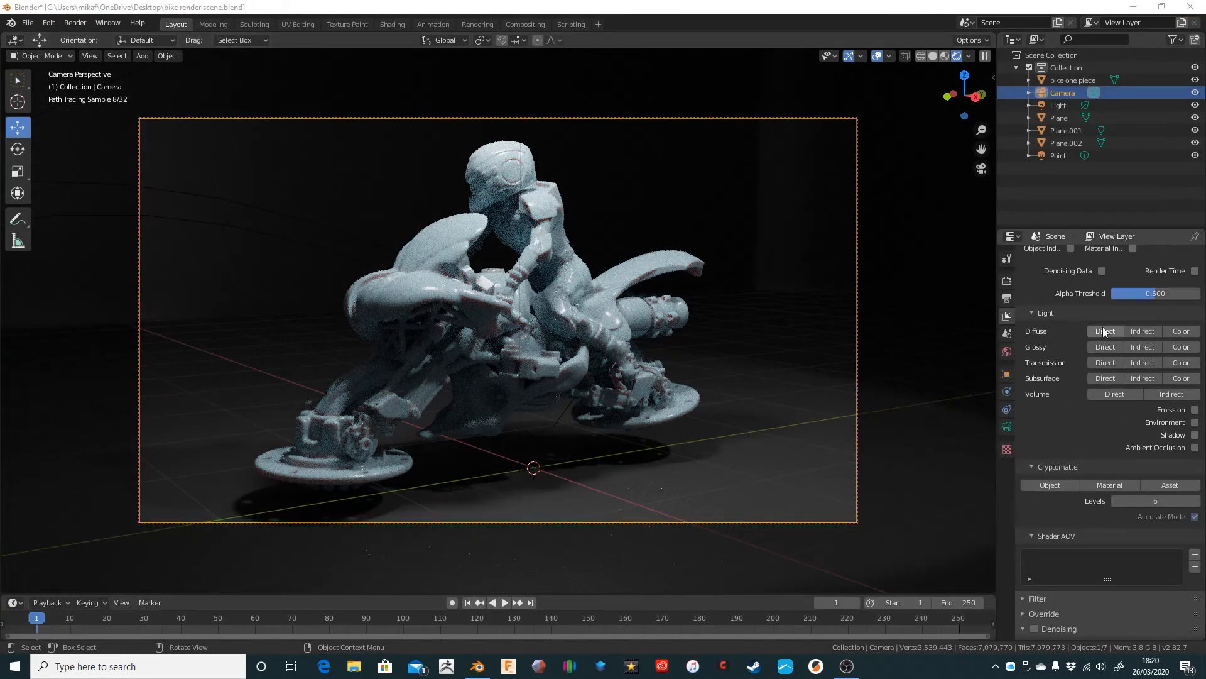
Switch the render engine to Eevee and render the scene from the camera.
scroll(1103, 327, "up", 4)
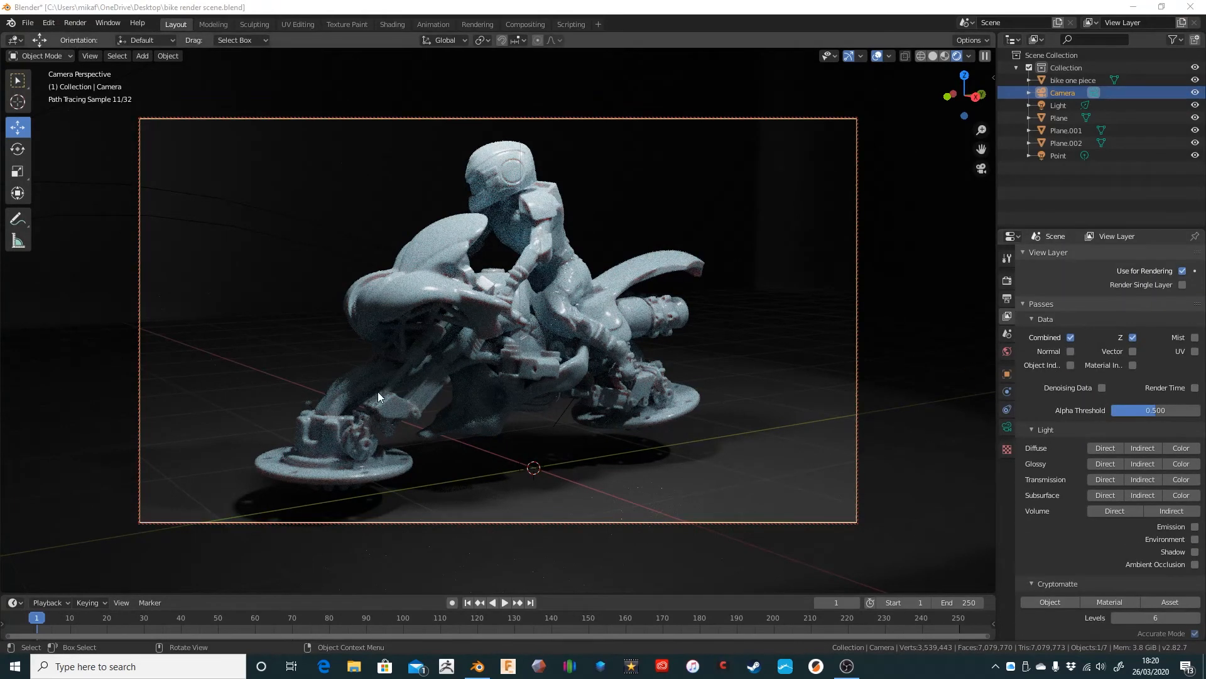
left_click(1007, 282)
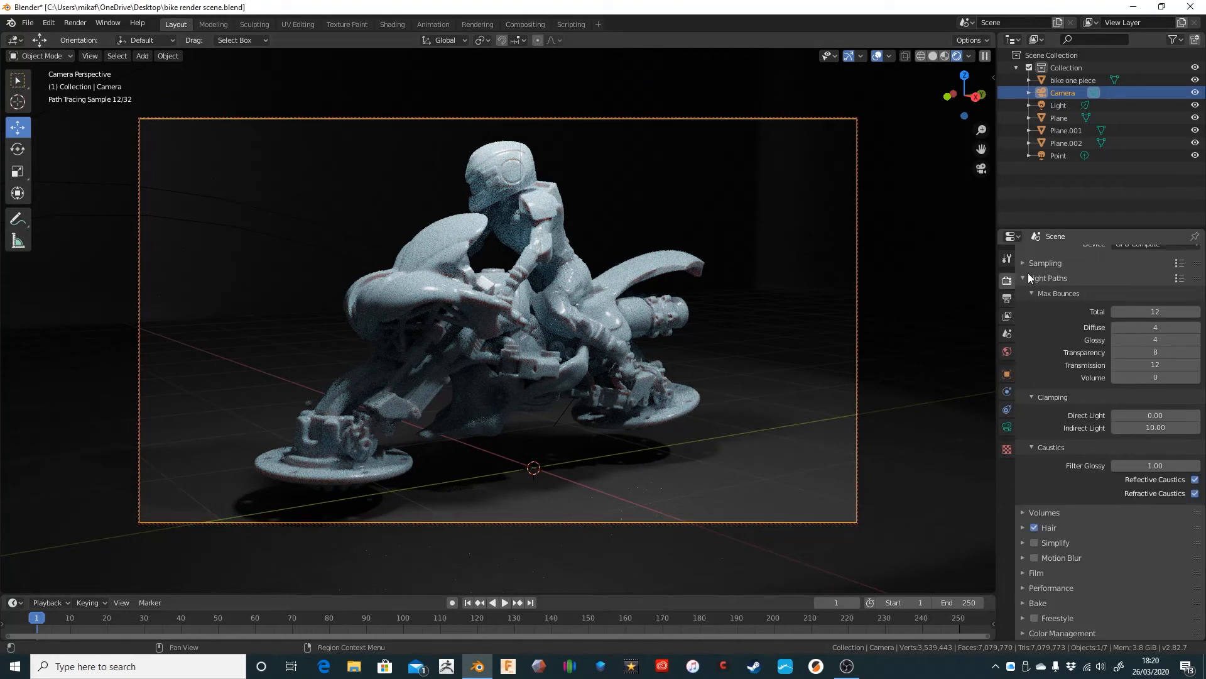
scroll(1133, 261, "up", 2)
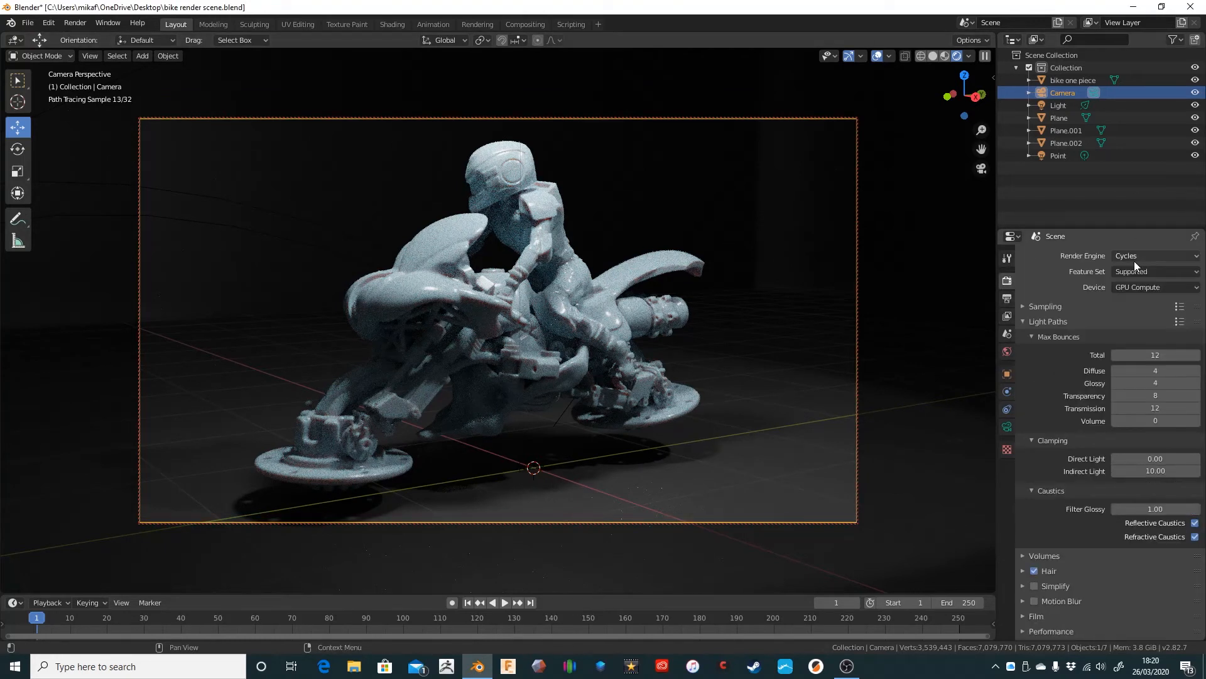
left_click(1186, 256)
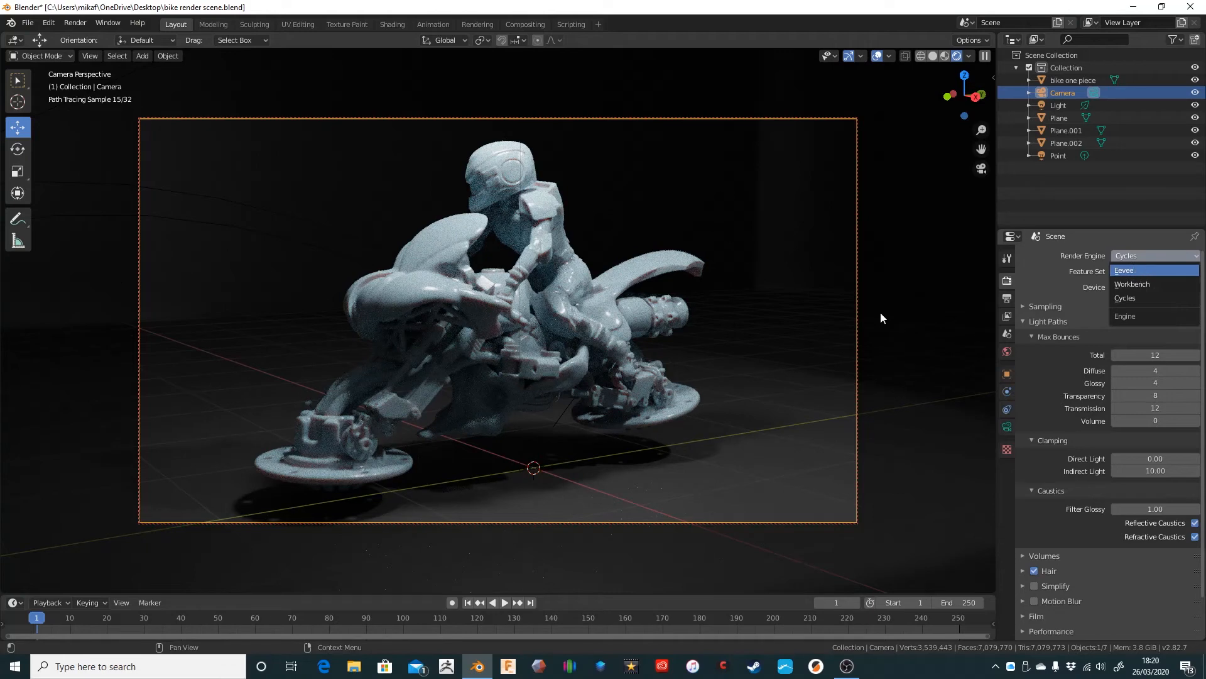
key("Return")
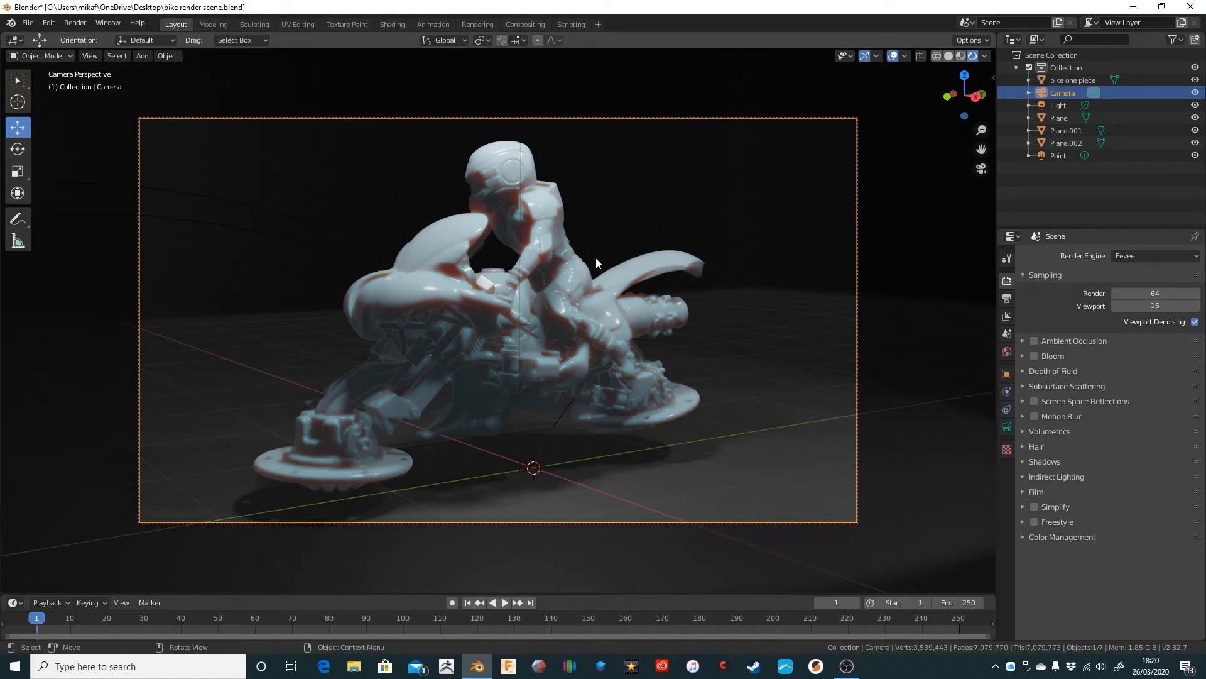
key("F12")
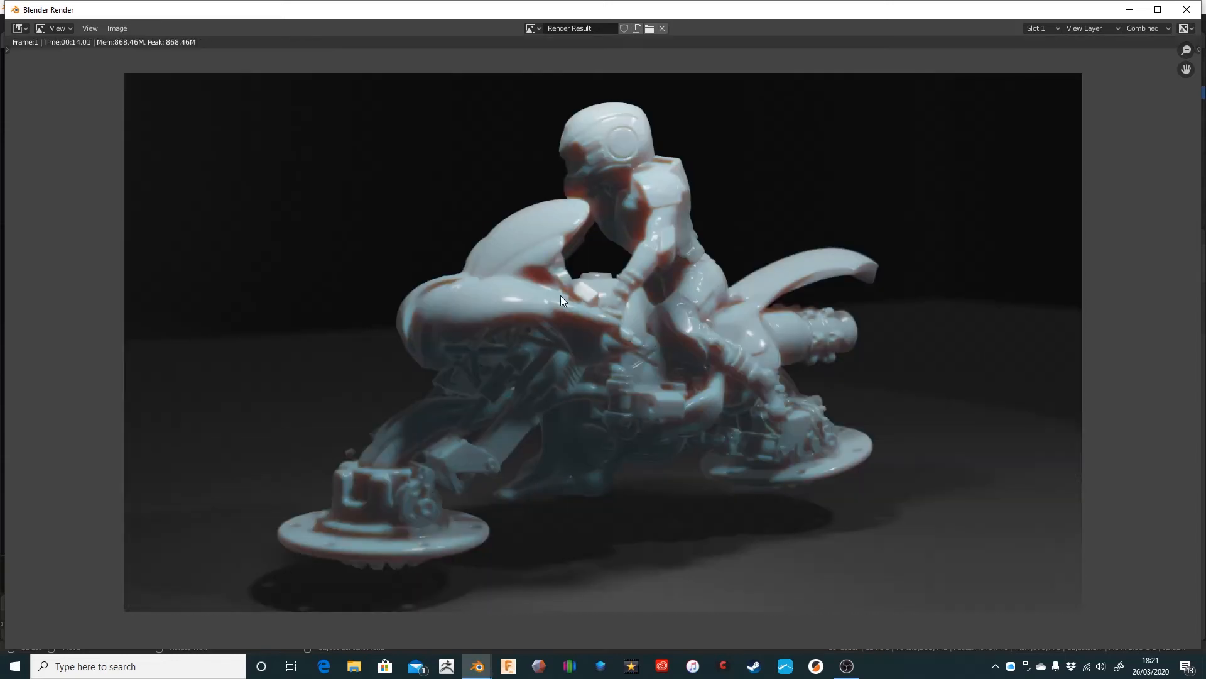
Examine the Eevee render up close around the bike body and the rider's arm, then as a whole.
scroll(592, 254, "up", 5)
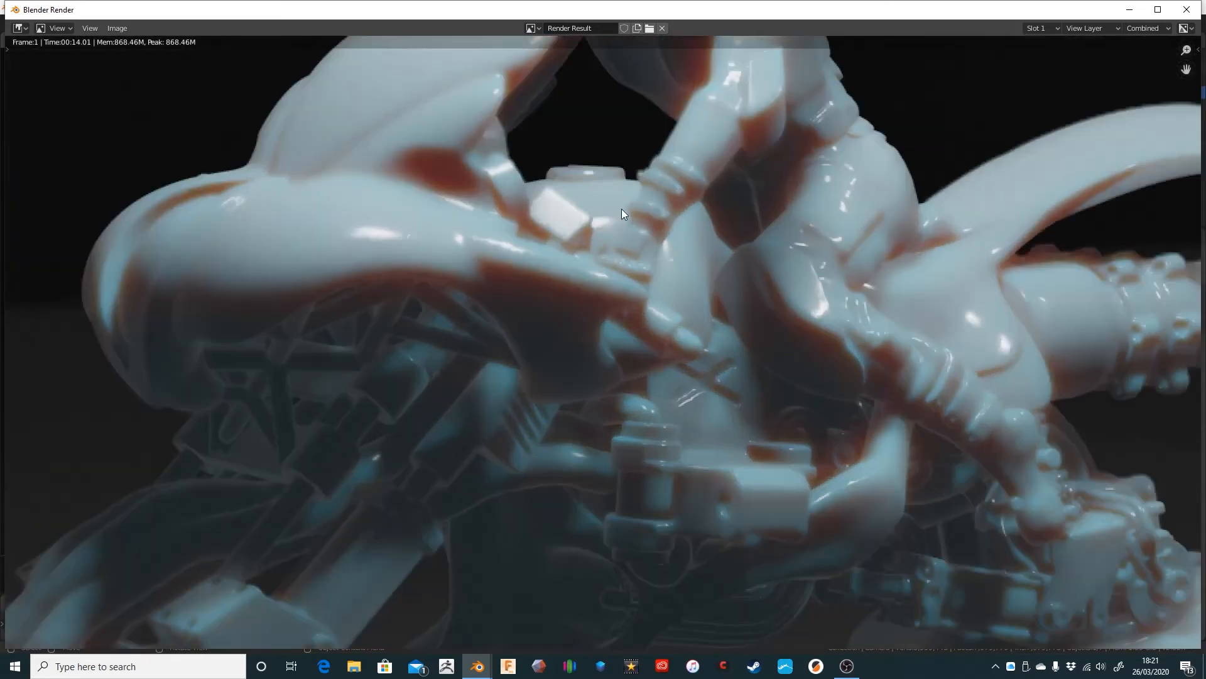
scroll(636, 116, "down", 6)
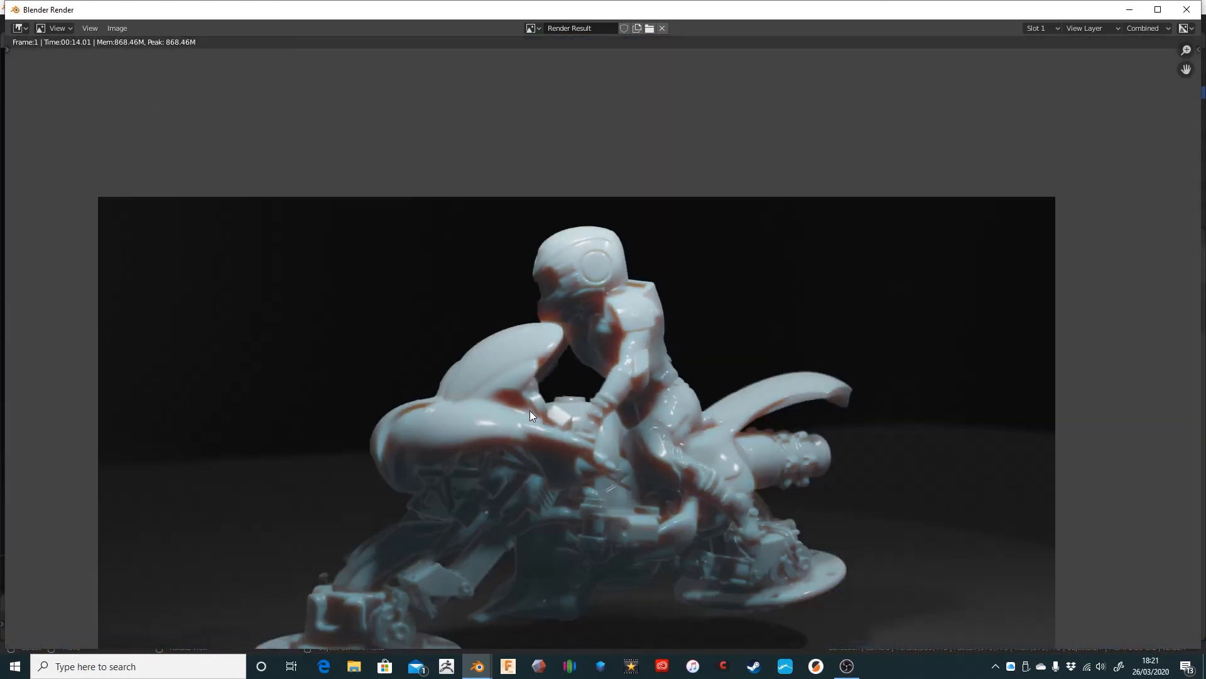
middle_click_drag(650, 506, 653, 398)
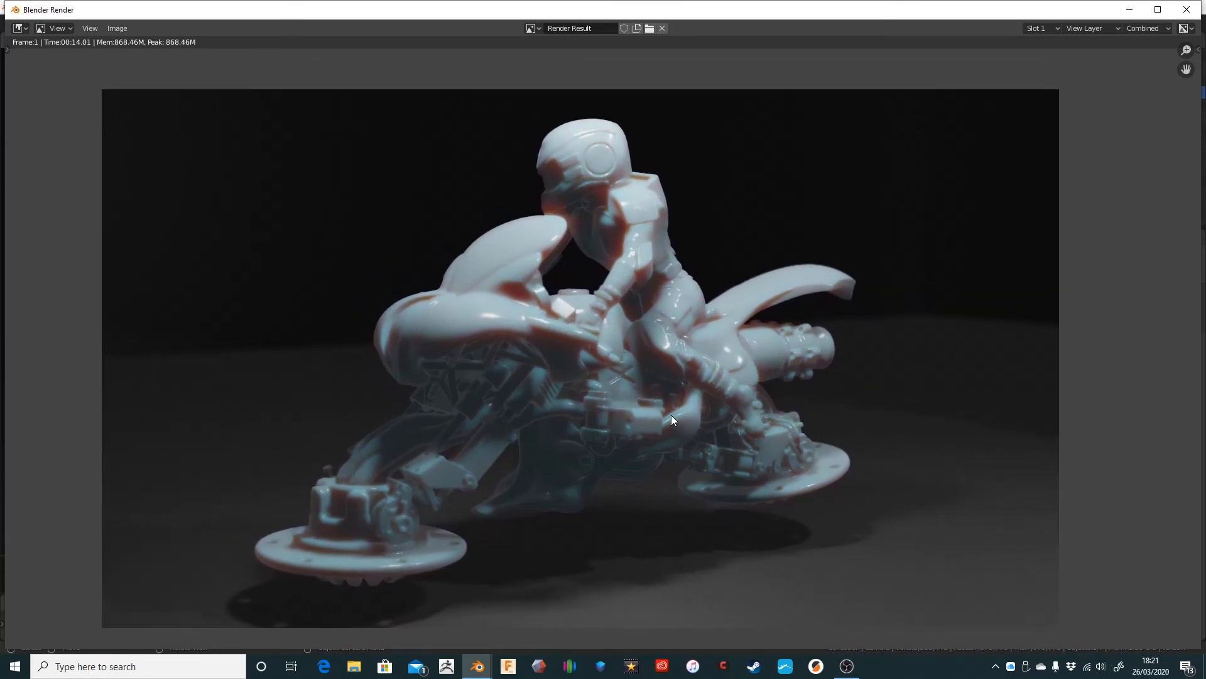
Close the window showing the Eevee render.
left_click(603, 29)
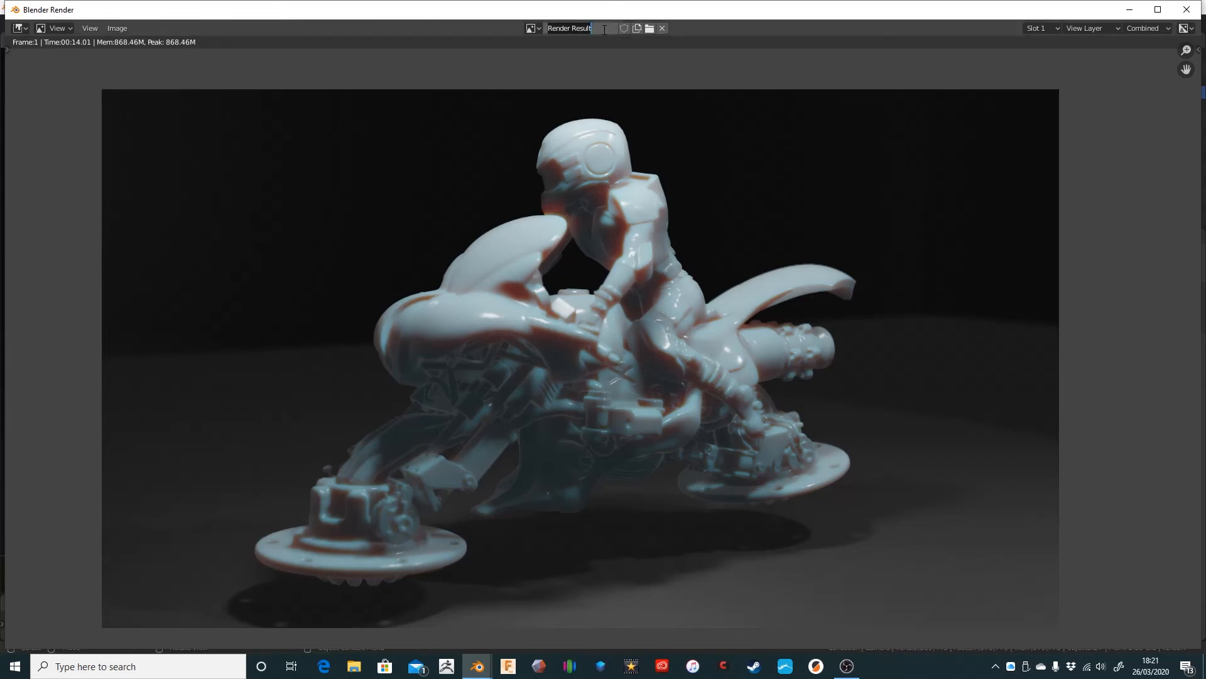
left_click(691, 70)
left_click(531, 28)
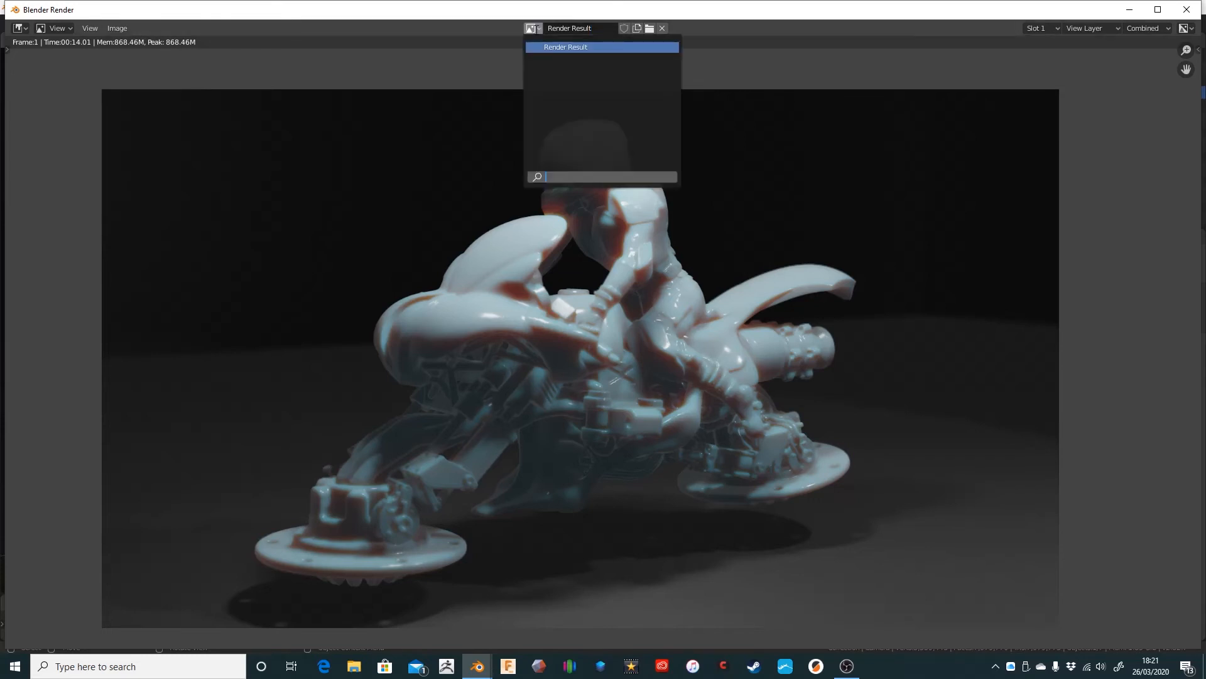
left_click(507, 80)
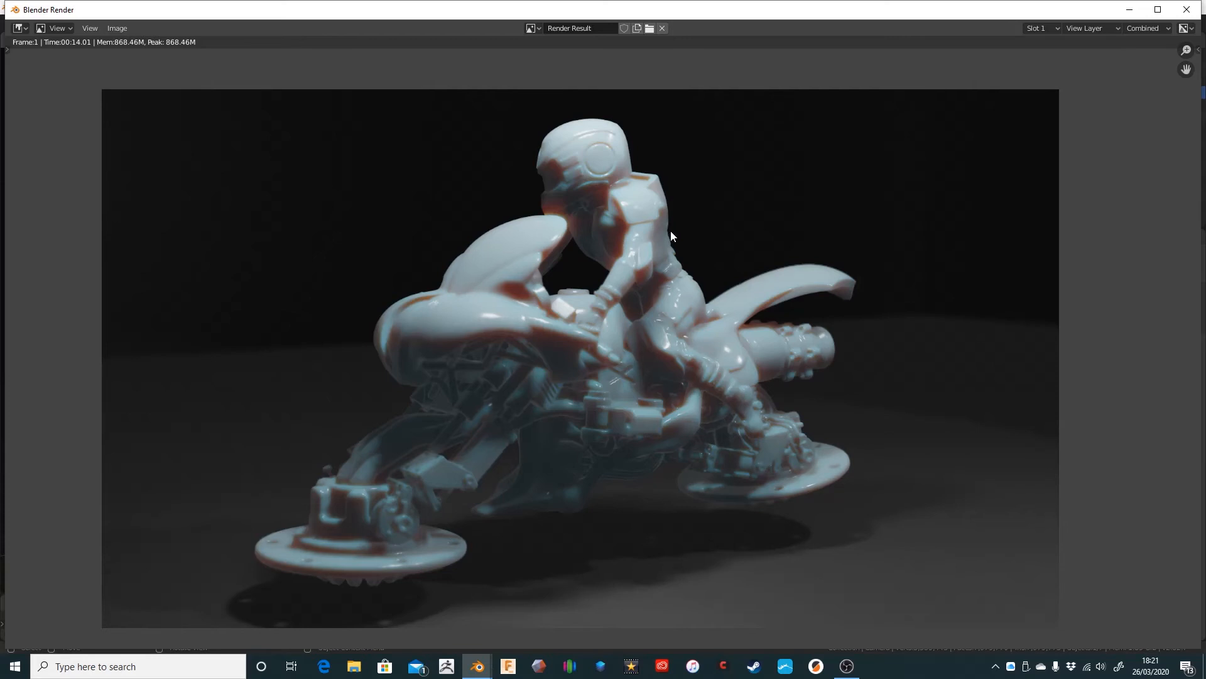
left_click(1185, 10)
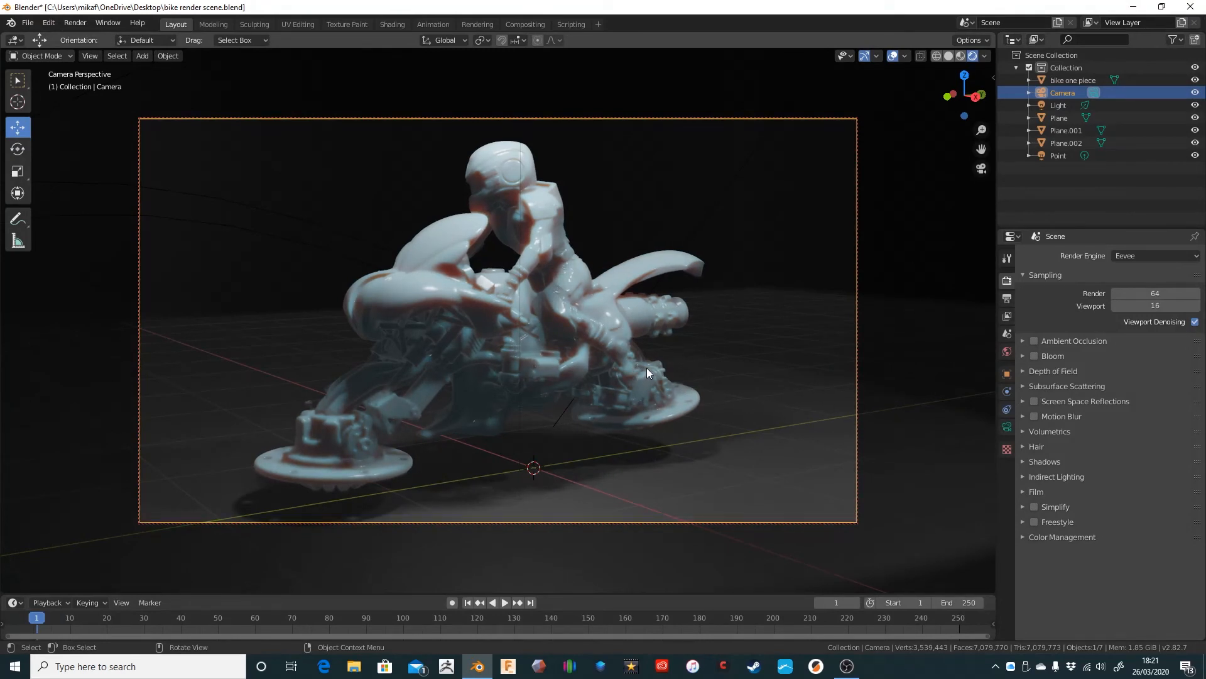
Examine the whole scene from outside the camera view: the bike, floor and wall planes, lights and camera.
middle_click_drag(646, 372, 673, 242)
scroll(672, 252, "down", 4)
scroll(672, 252, "down", 1)
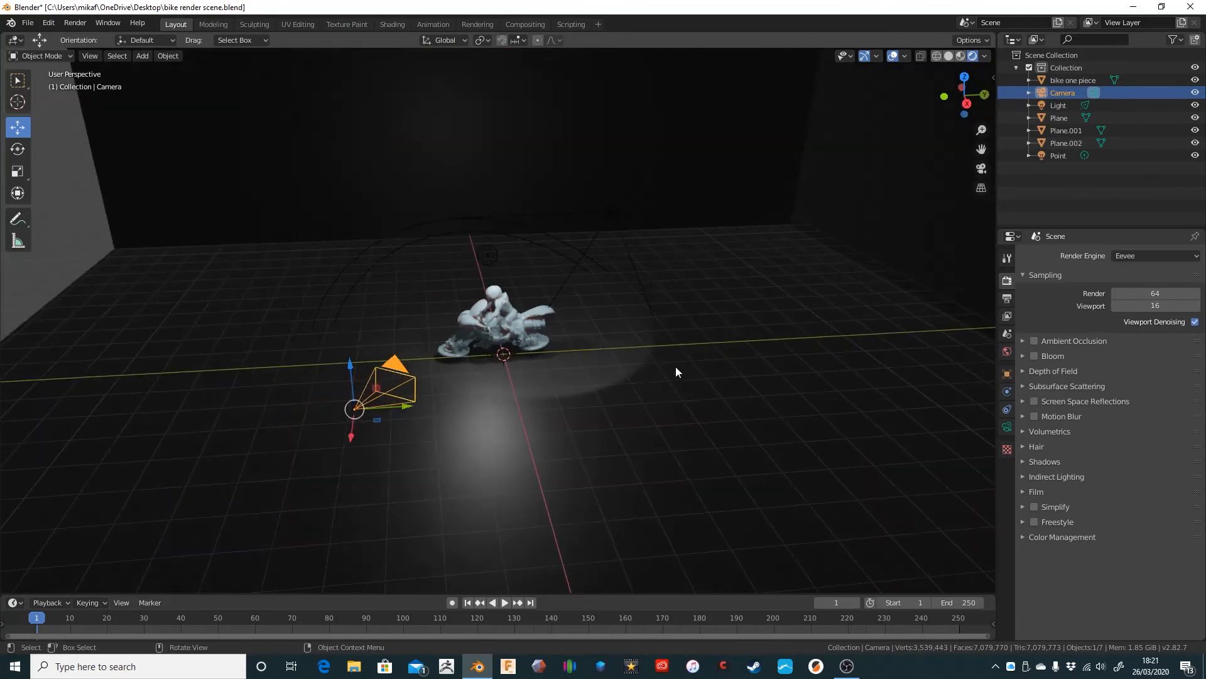
scroll(661, 365, "down", 2)
scroll(659, 360, "up", 2)
middle_click_drag(687, 358, 625, 330)
scroll(485, 345, "down", 3)
scroll(481, 360, "up", 2)
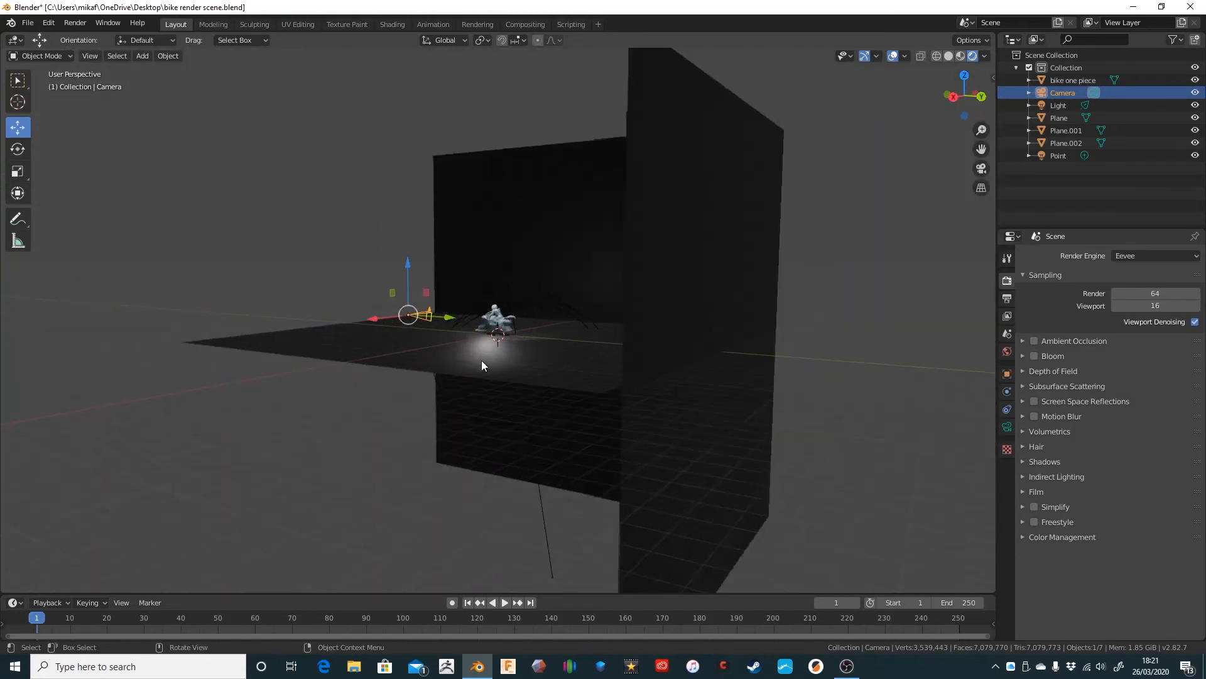
middle_click_drag(490, 370, 569, 395)
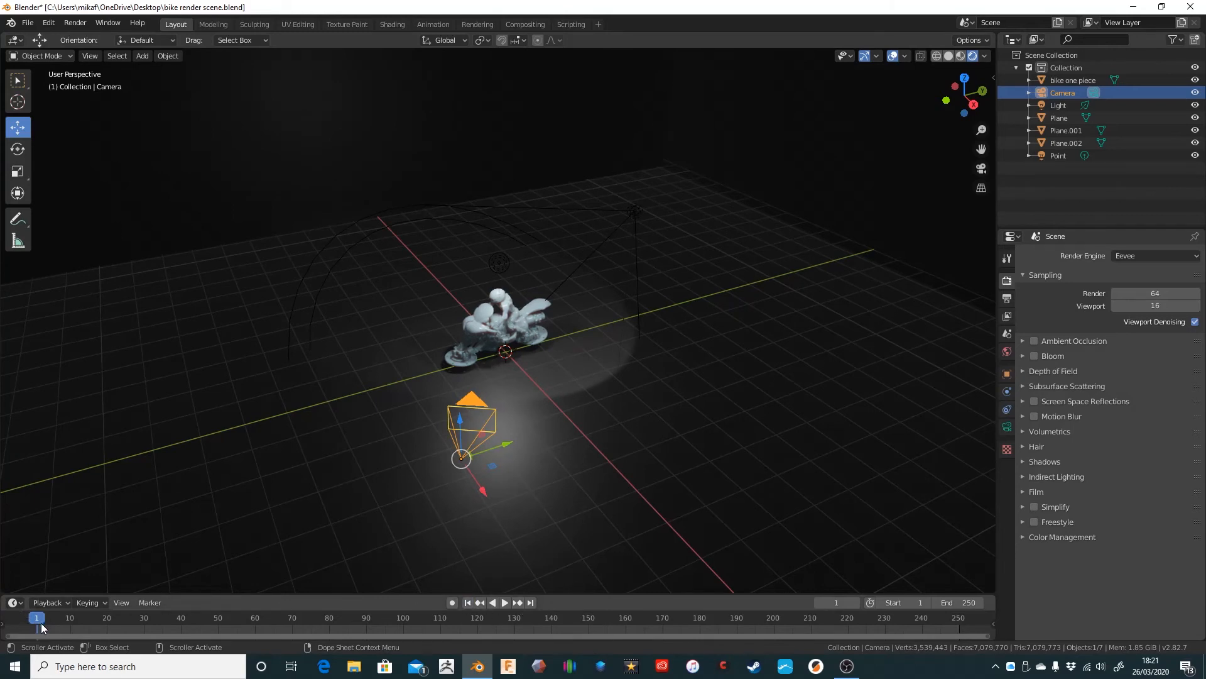
Apply all transforms to the bike model.
left_click(521, 317)
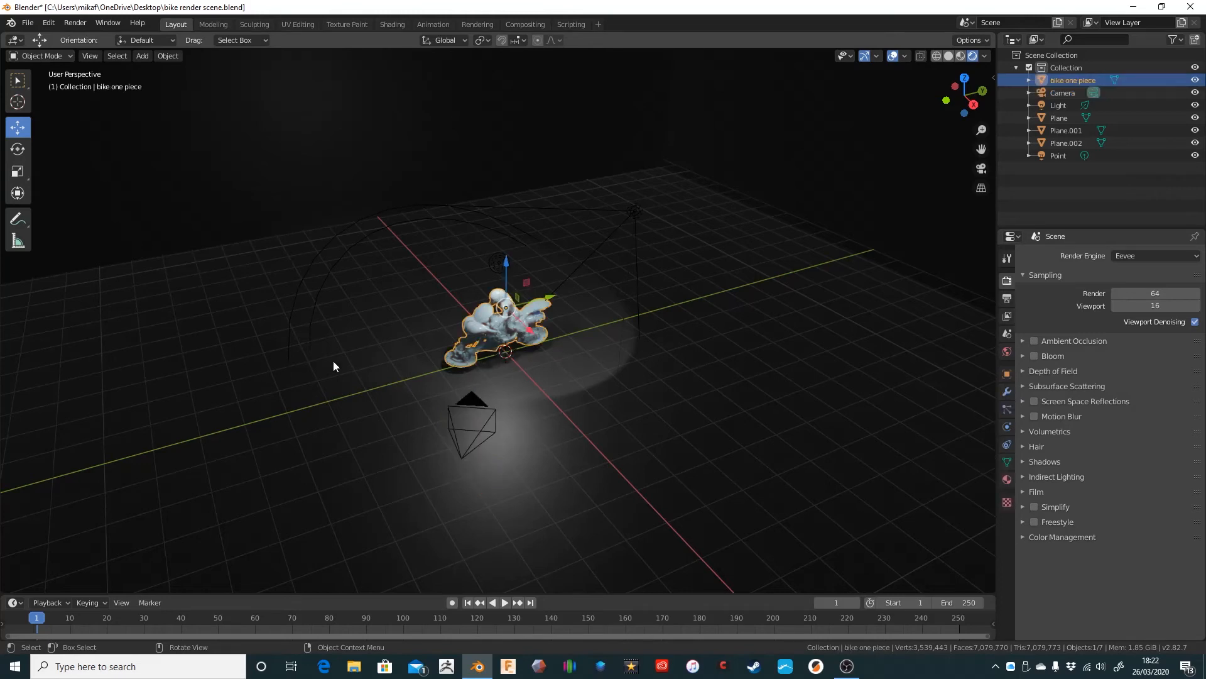
key("ctrl+a")
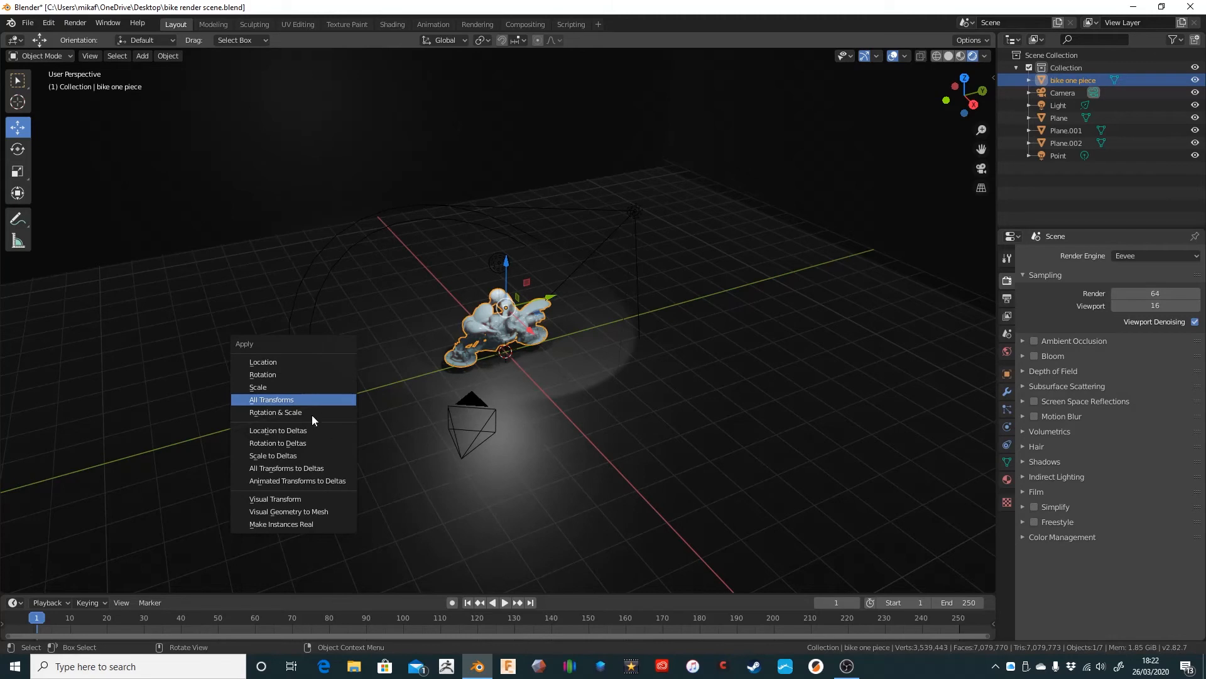
left_click(302, 398)
Check the floor plane's location, rotation and scale in its object properties.
left_click(534, 360)
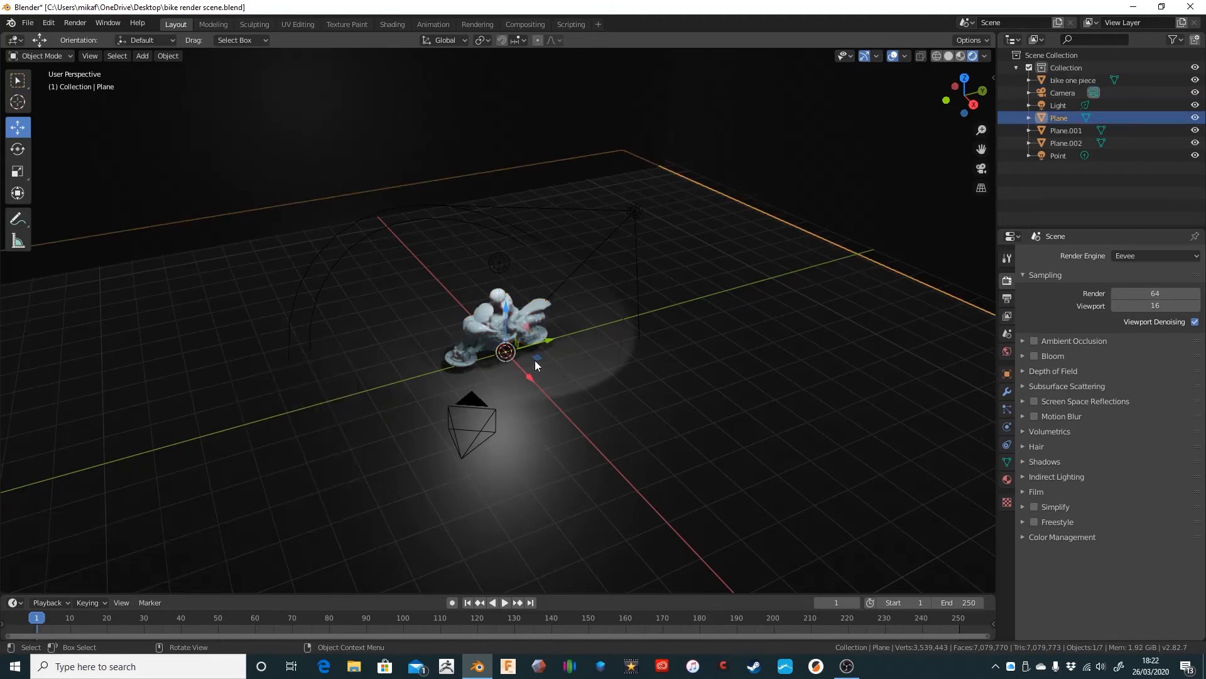
middle_click_drag(558, 396, 421, 378)
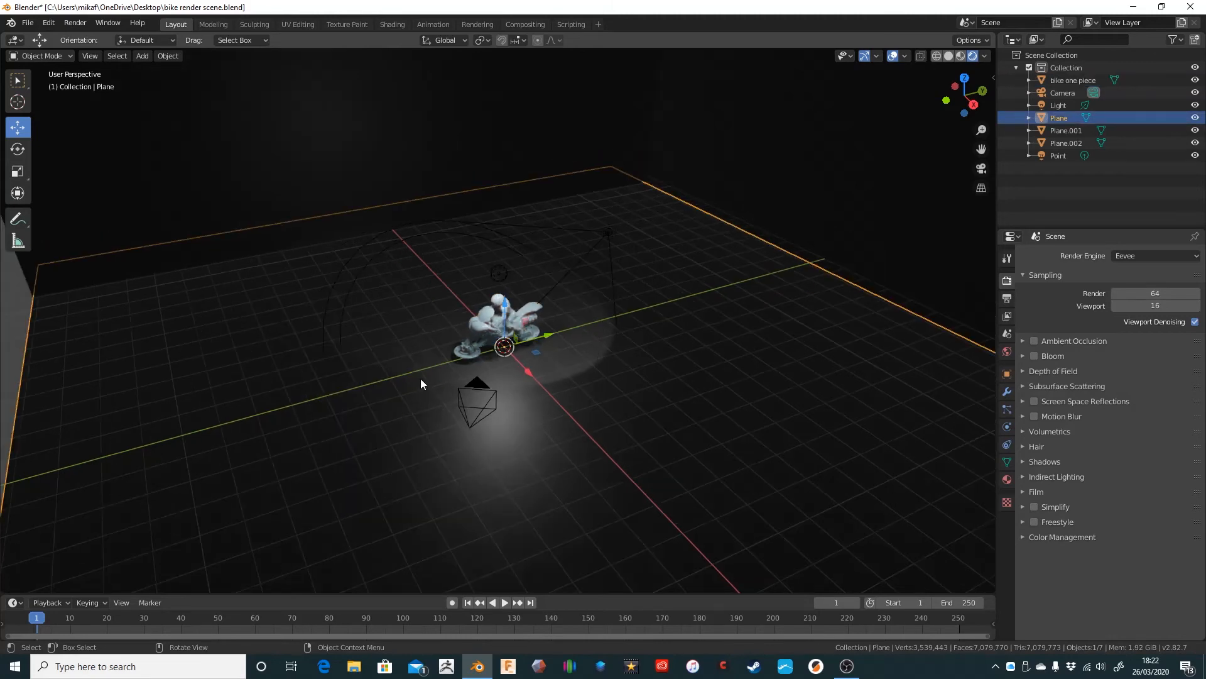
scroll(502, 405, "up", 3)
middle_click_drag(536, 439, 584, 428)
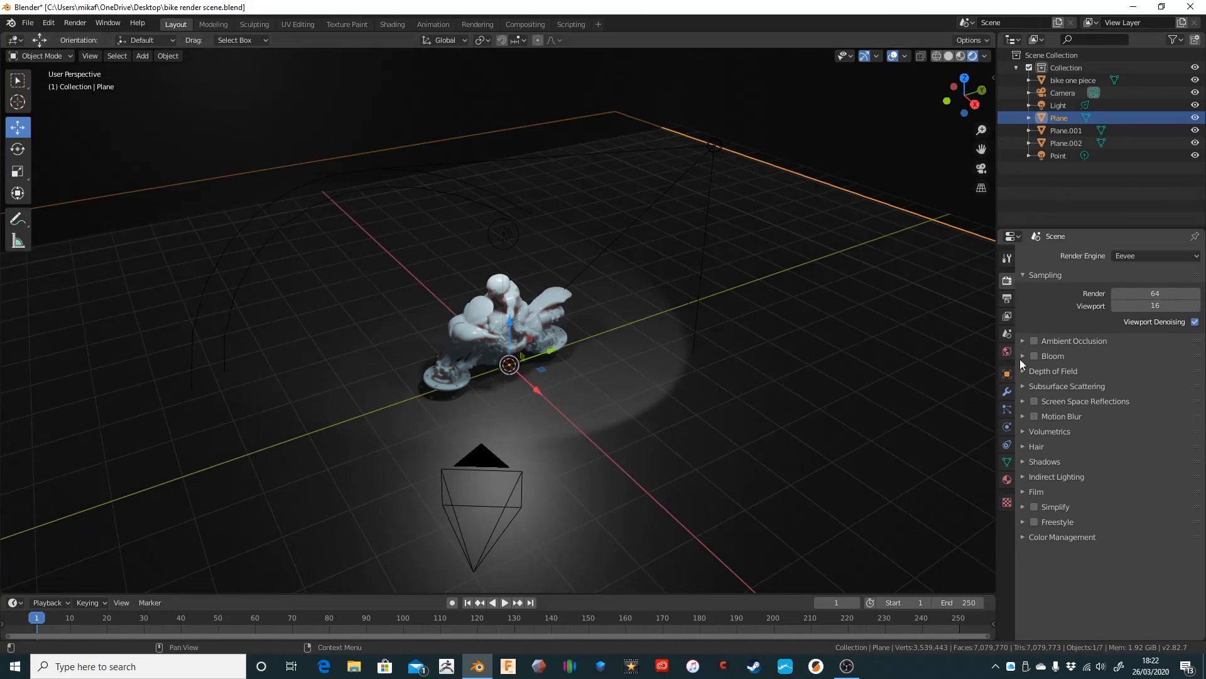
left_click(1007, 374)
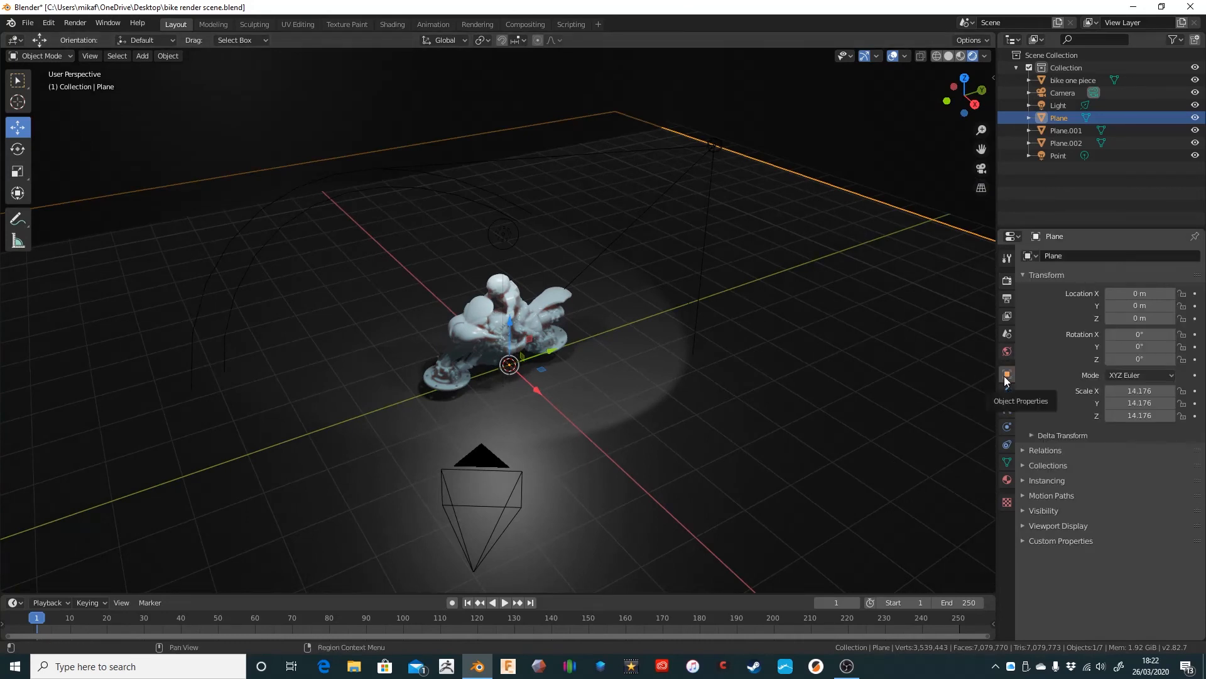
Insert a single keyframe on the bike's Z rotation of 0° at frame 0 and save the file.
left_click(523, 317)
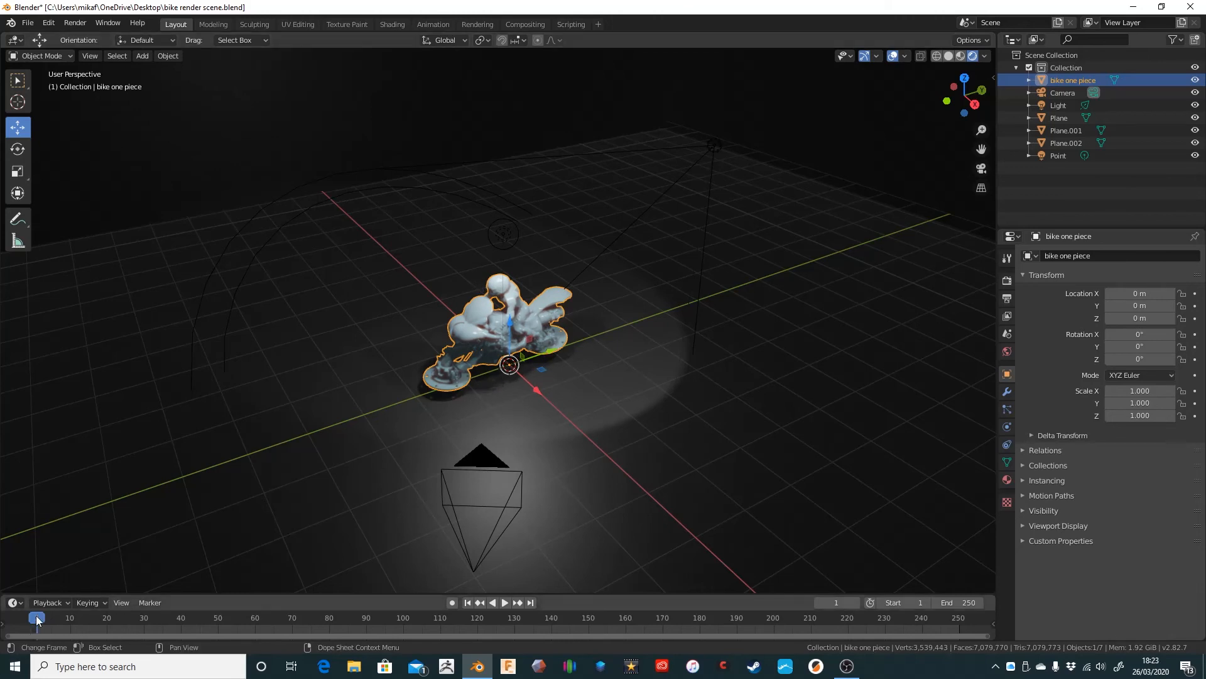
left_click_drag(36, 621, 8, 622)
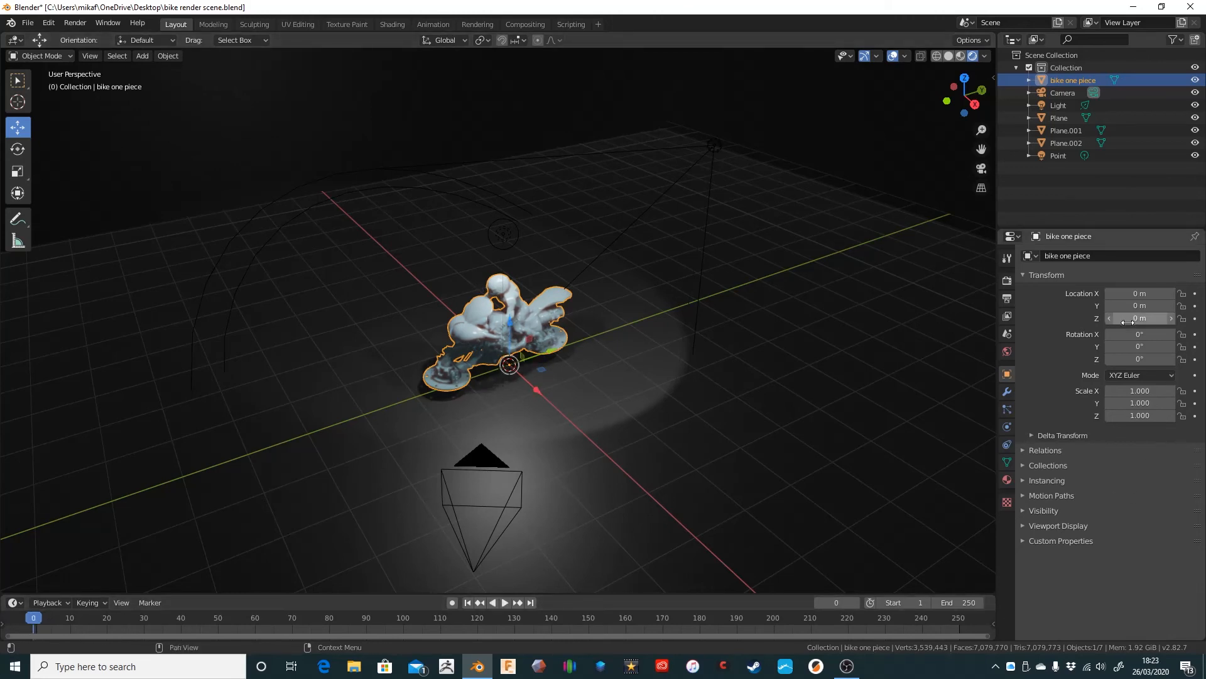
right_click(1140, 358)
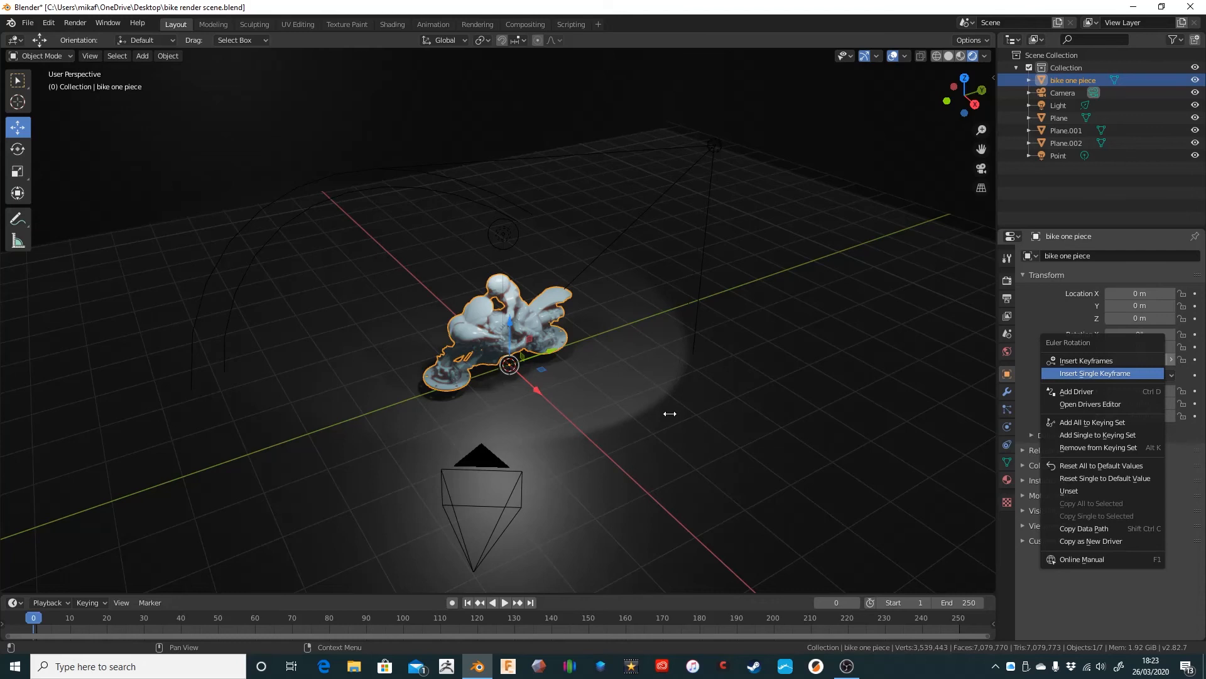
key("Return")
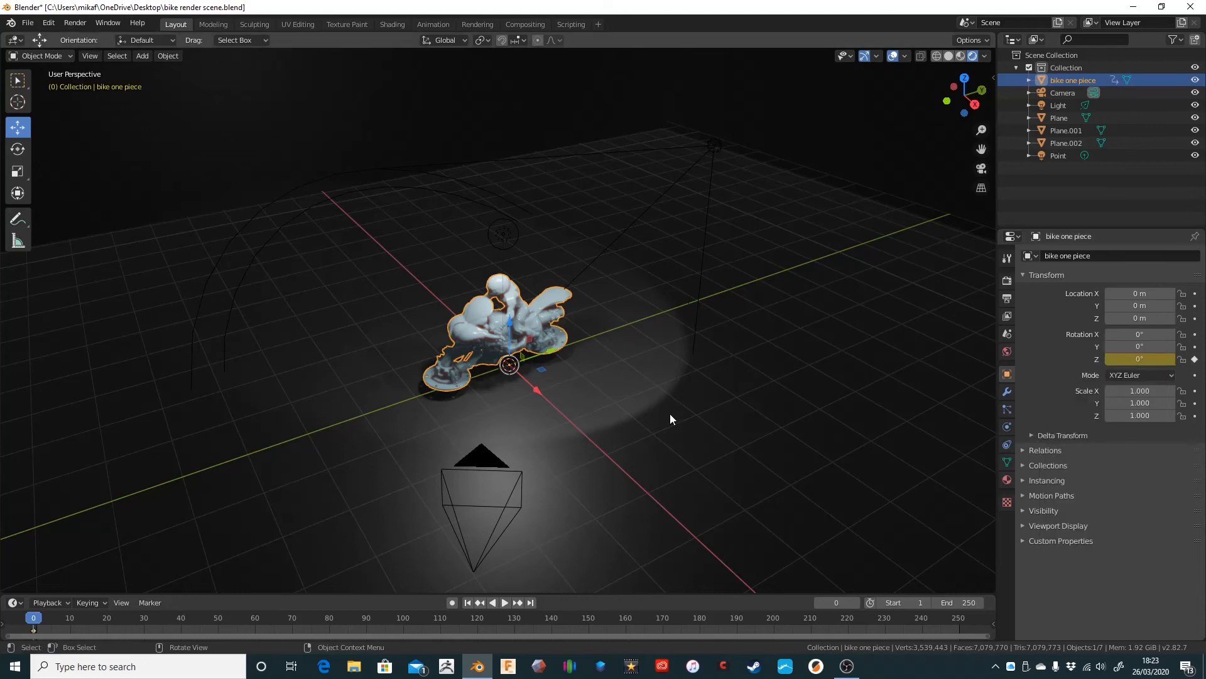
left_click(28, 23)
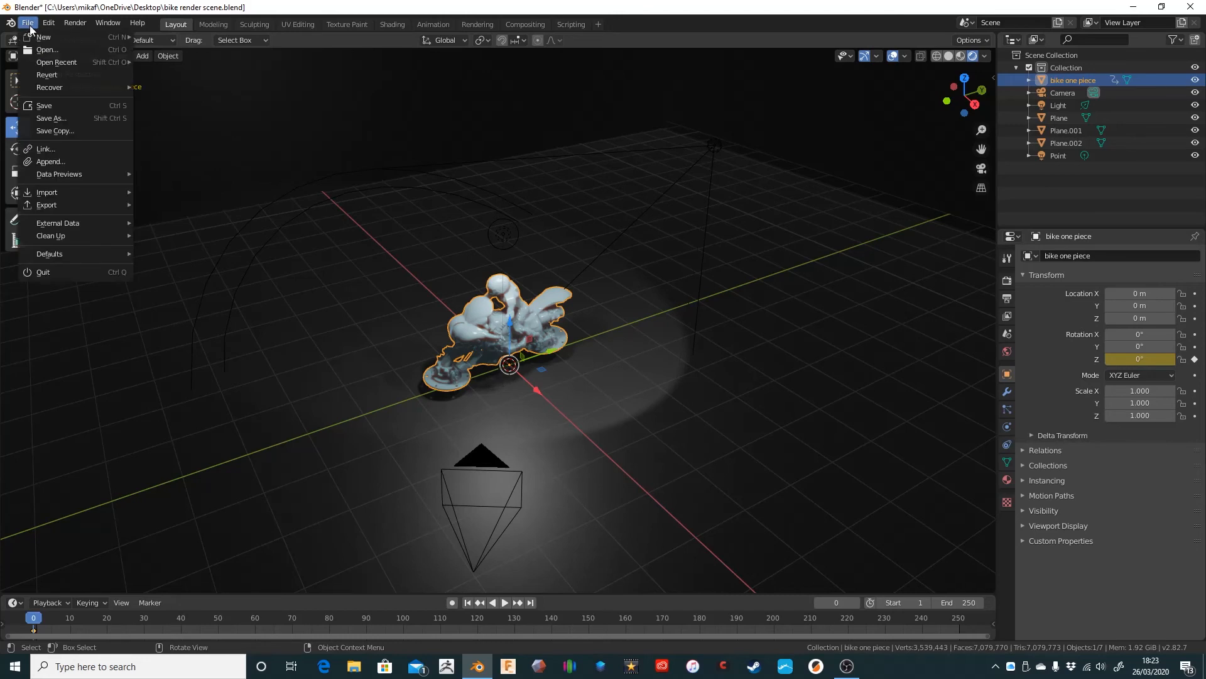
left_click(61, 106)
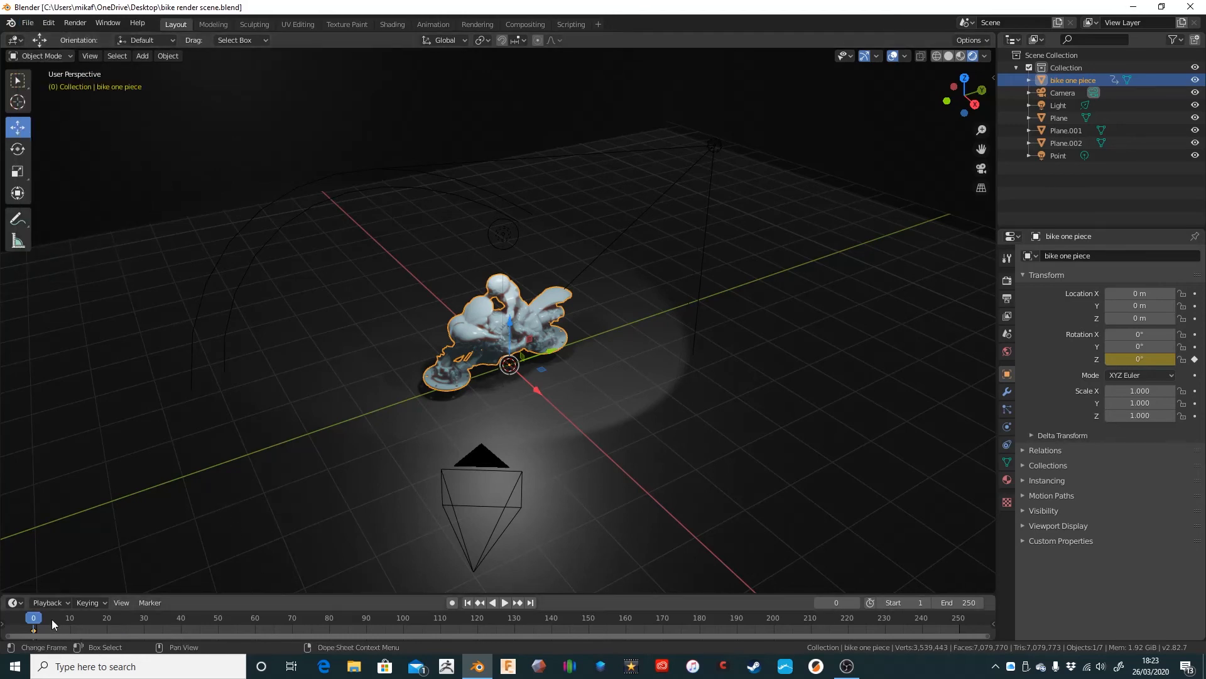
At frame 101, set the bike's Z rotation to 360° and insert a single keyframe for it.
left_click(830, 602)
type("101")
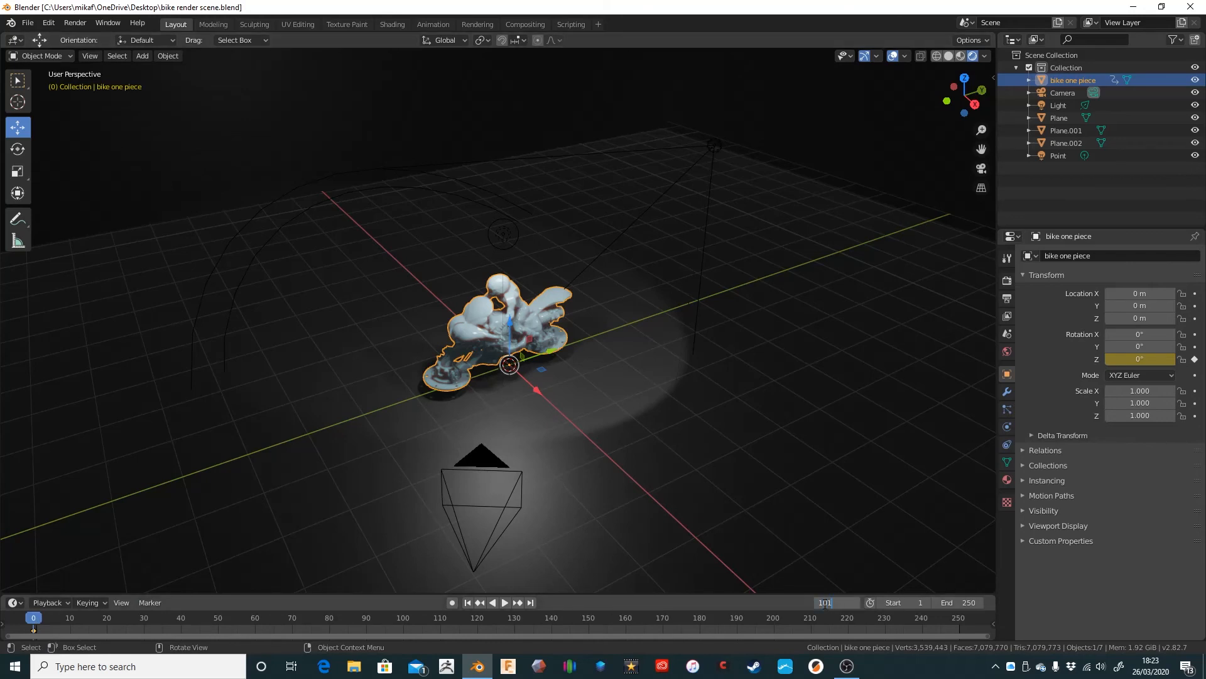
key("Return")
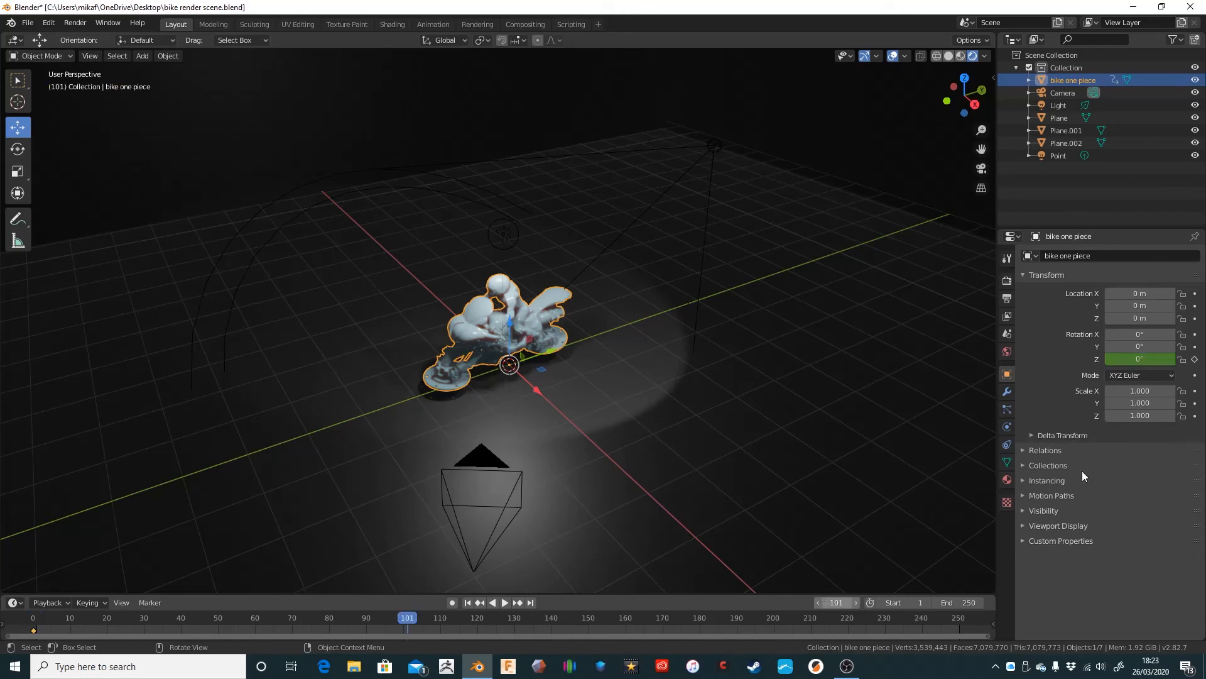
left_click(1147, 361)
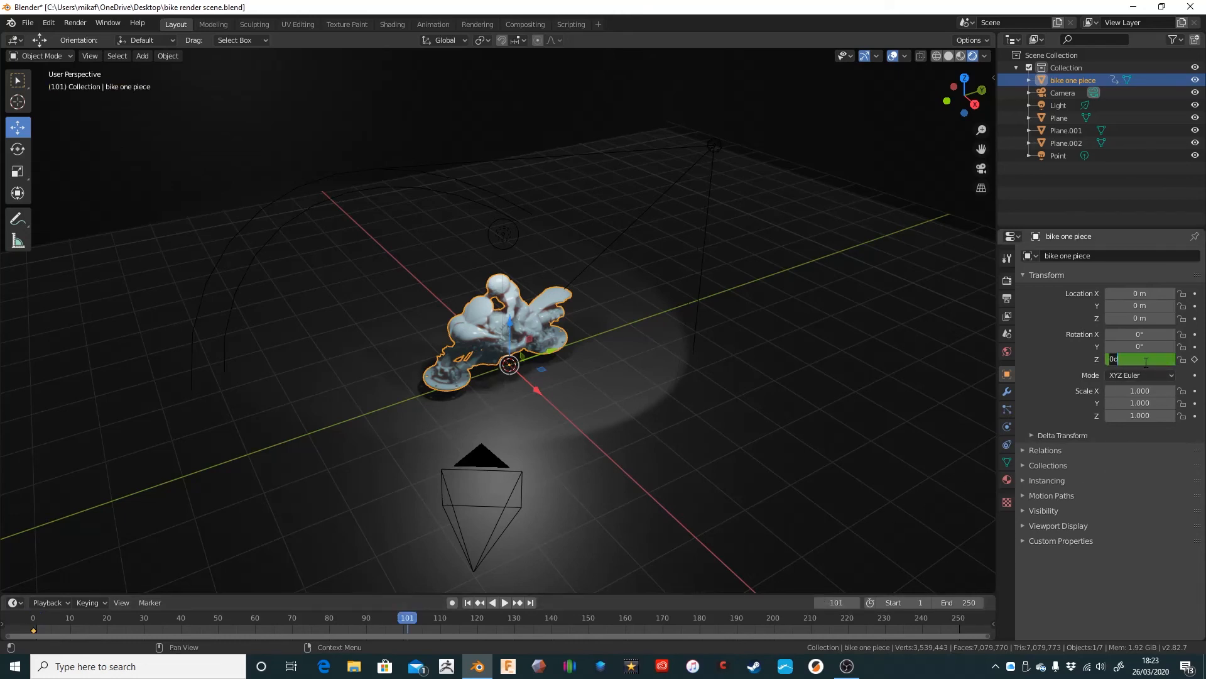
type("360")
key("Return")
right_click(1095, 359)
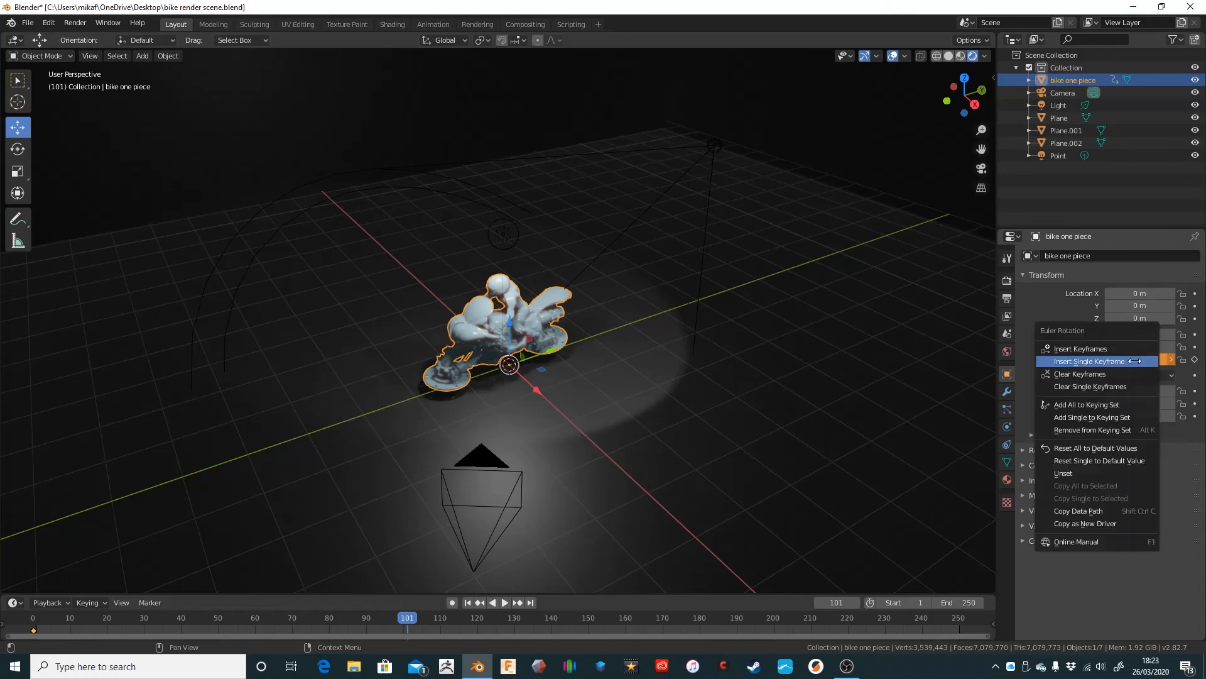
left_click(1095, 362)
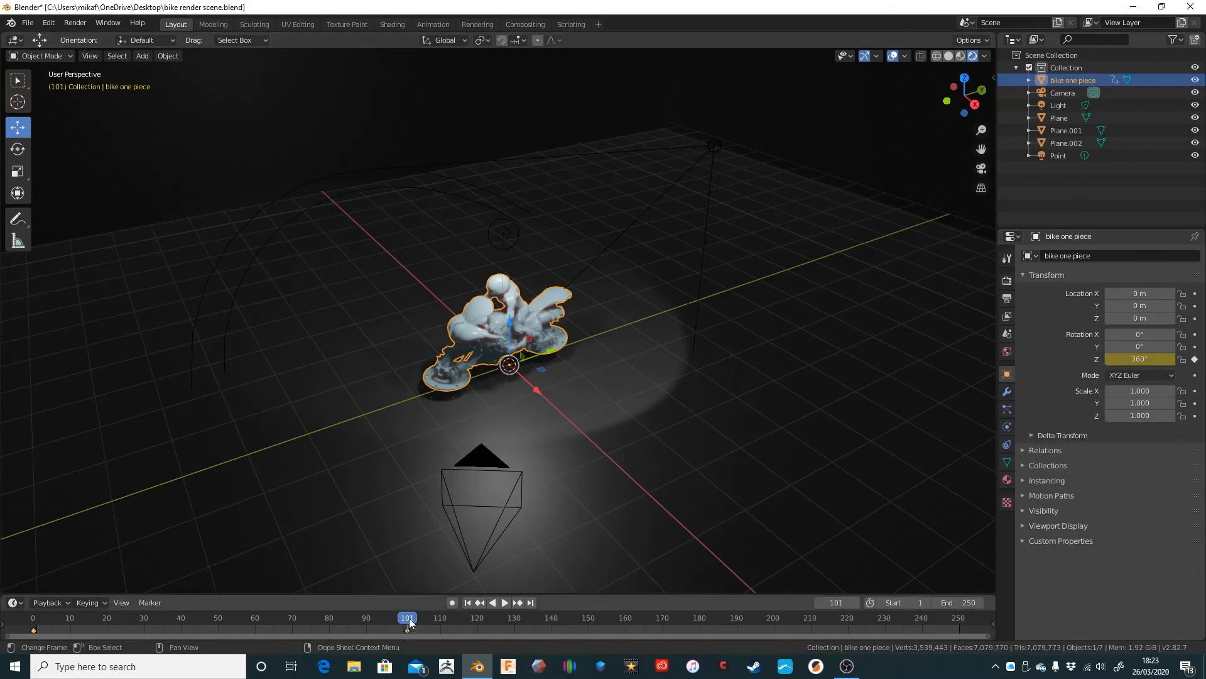
Play through the bike's rotation between the two keyframes and stop playback at frame 101.
left_click_drag(407, 620, 75, 653)
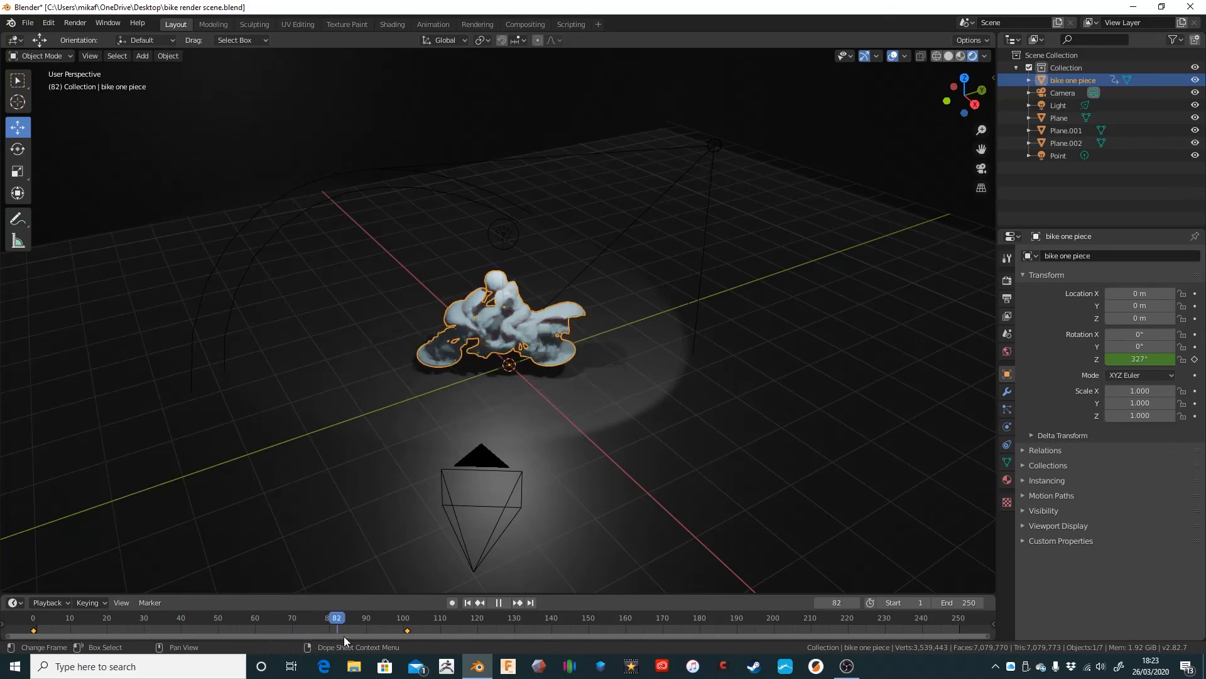
left_click(405, 632)
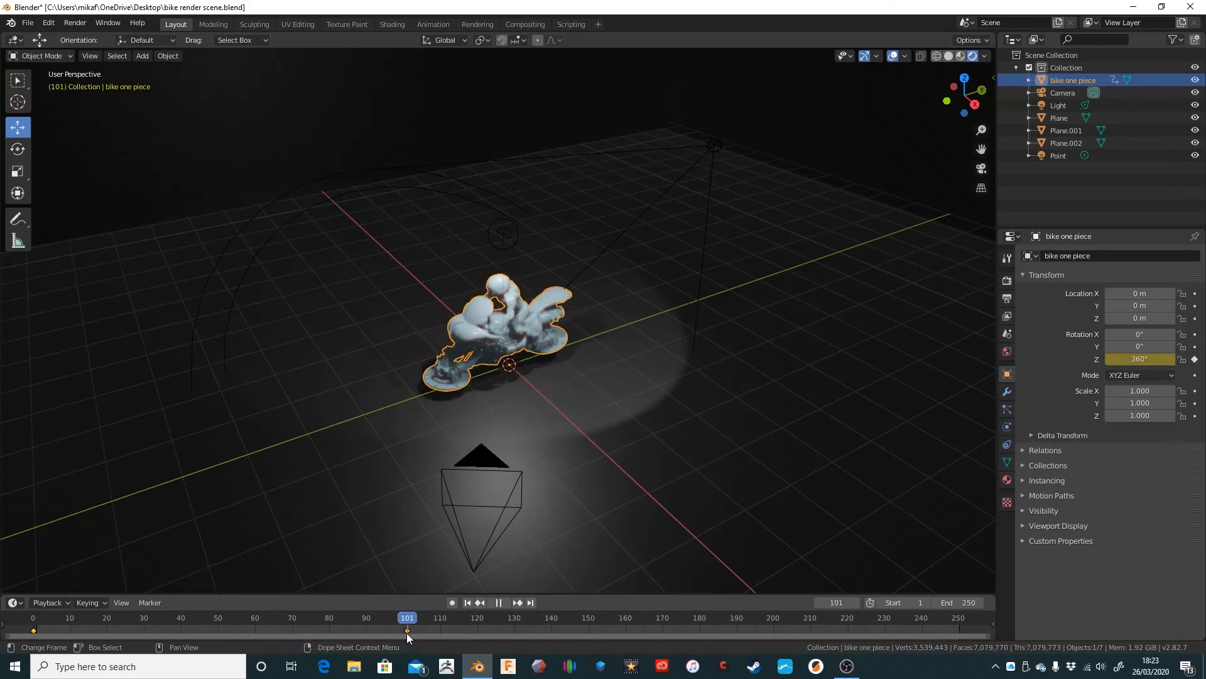
key("space")
Set the end frame of the animation to 100.
left_click(968, 603)
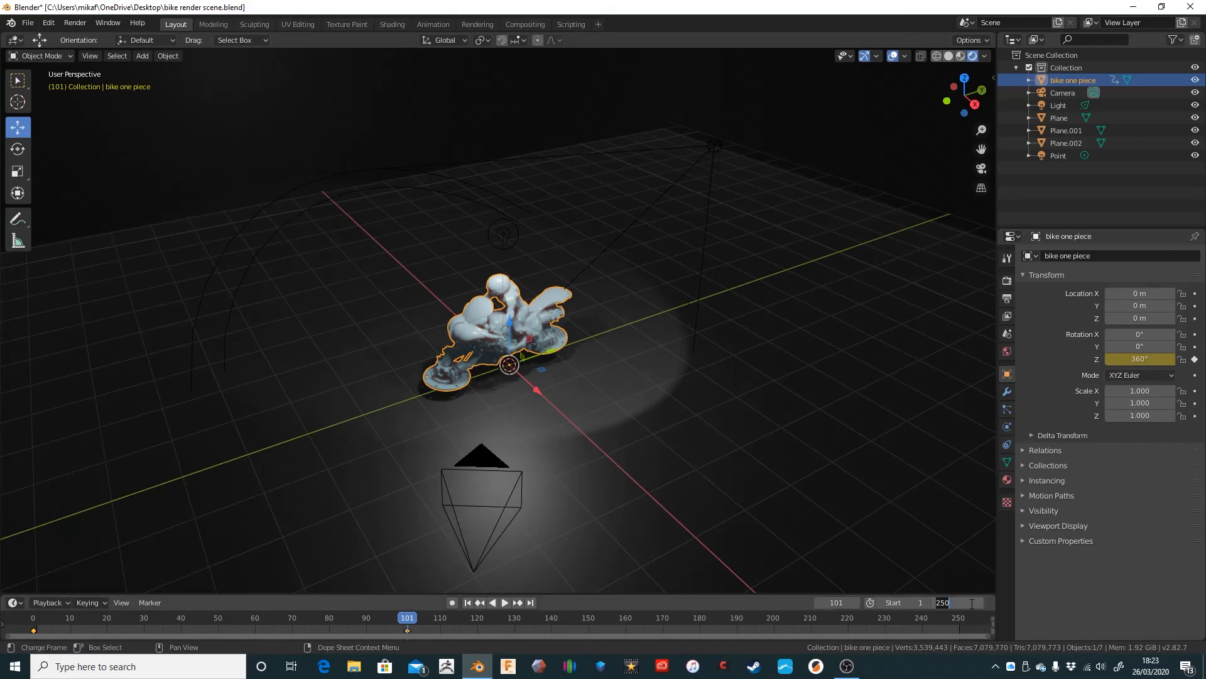
type("100")
key("Return")
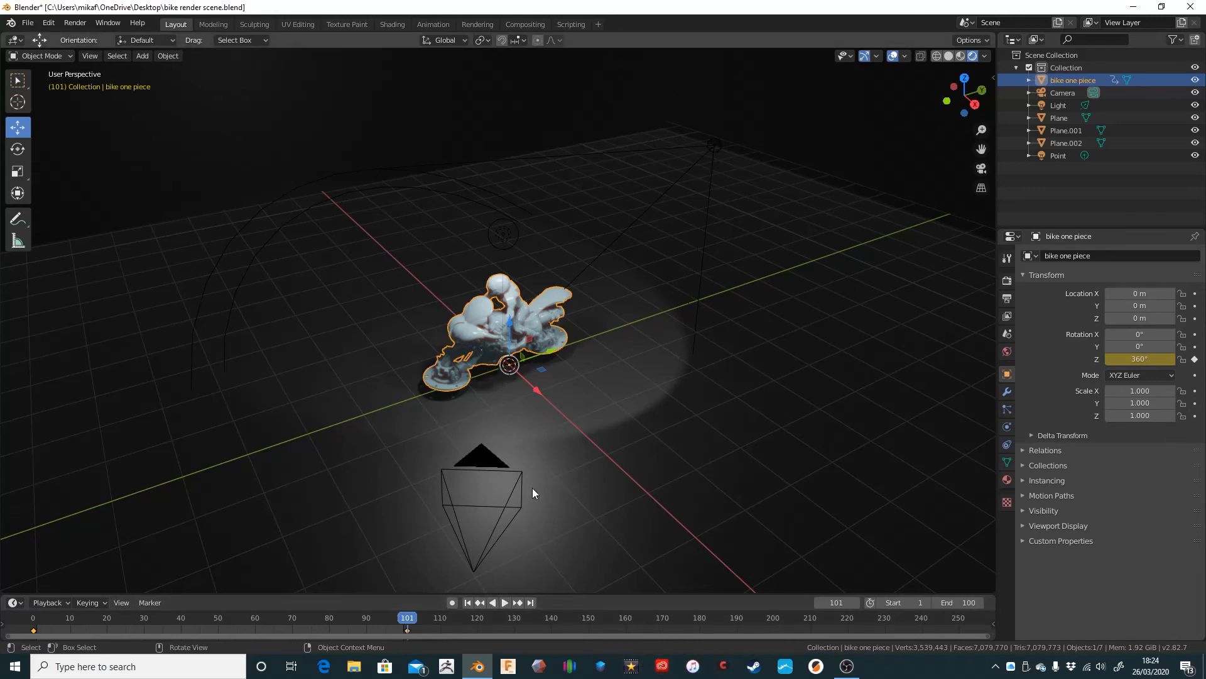
Preview the bike's rotation through the camera and stop playback.
key("KP_0")
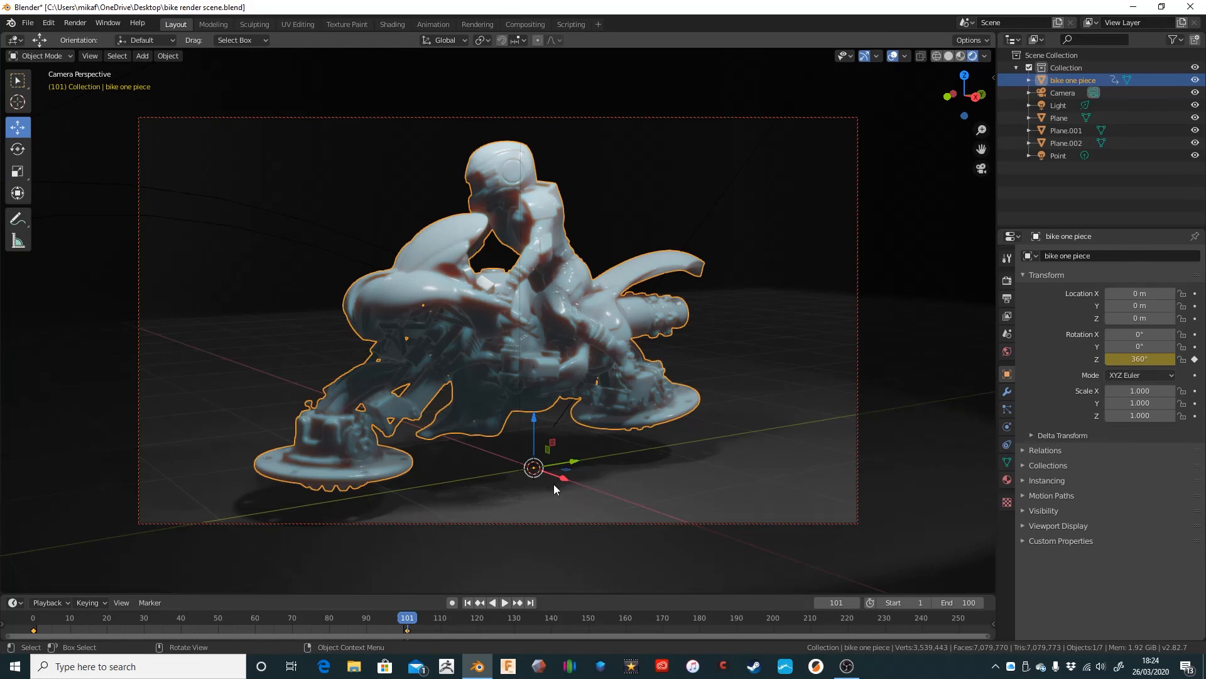
left_click(503, 601)
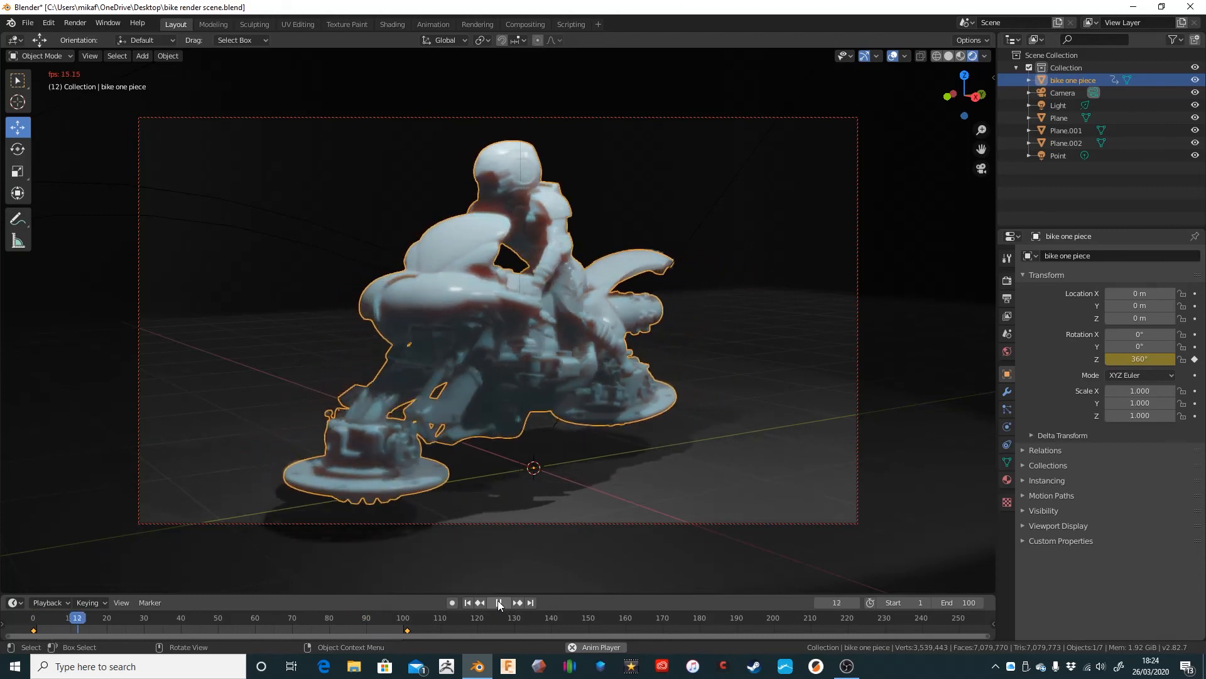
left_click(498, 602)
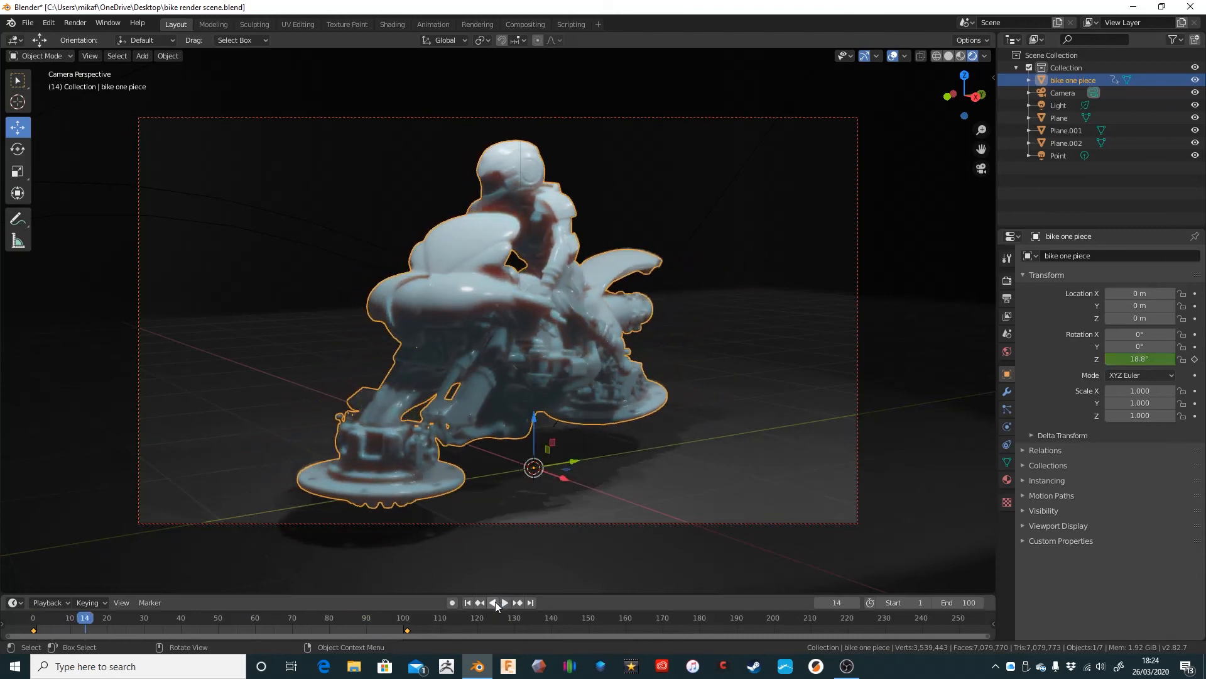
Switch the 3D viewport to the Graph Editor to show the bike's rotation curve.
left_click(15, 40)
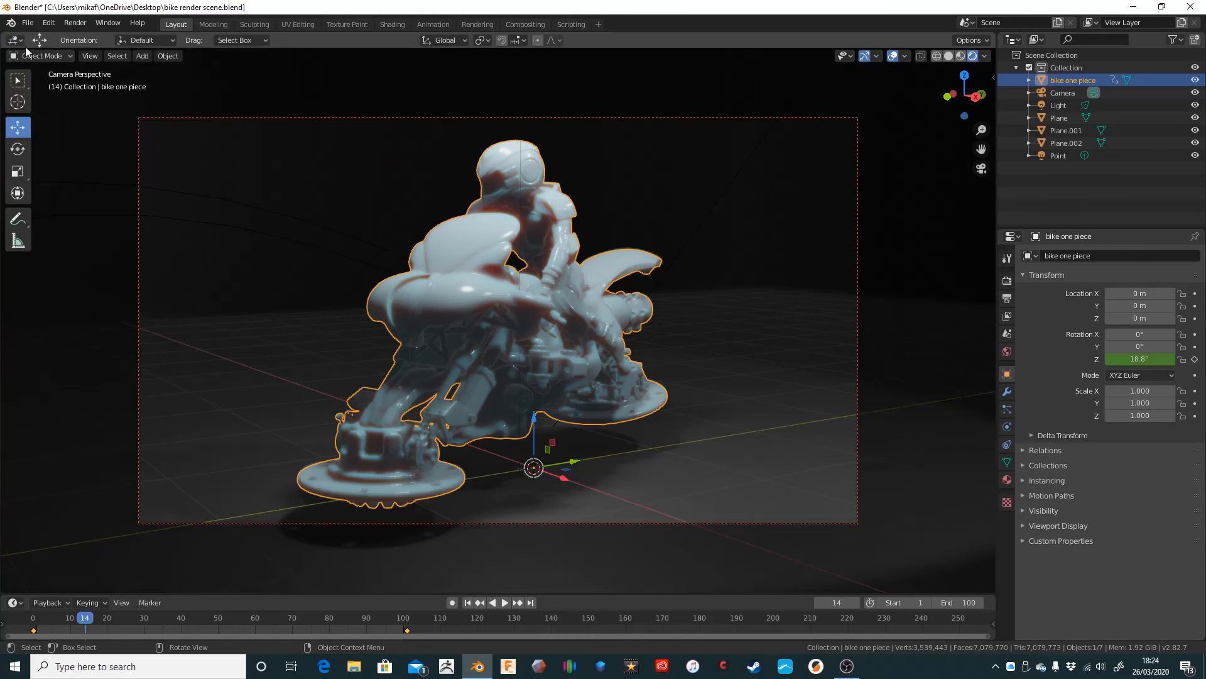
left_click(14, 41)
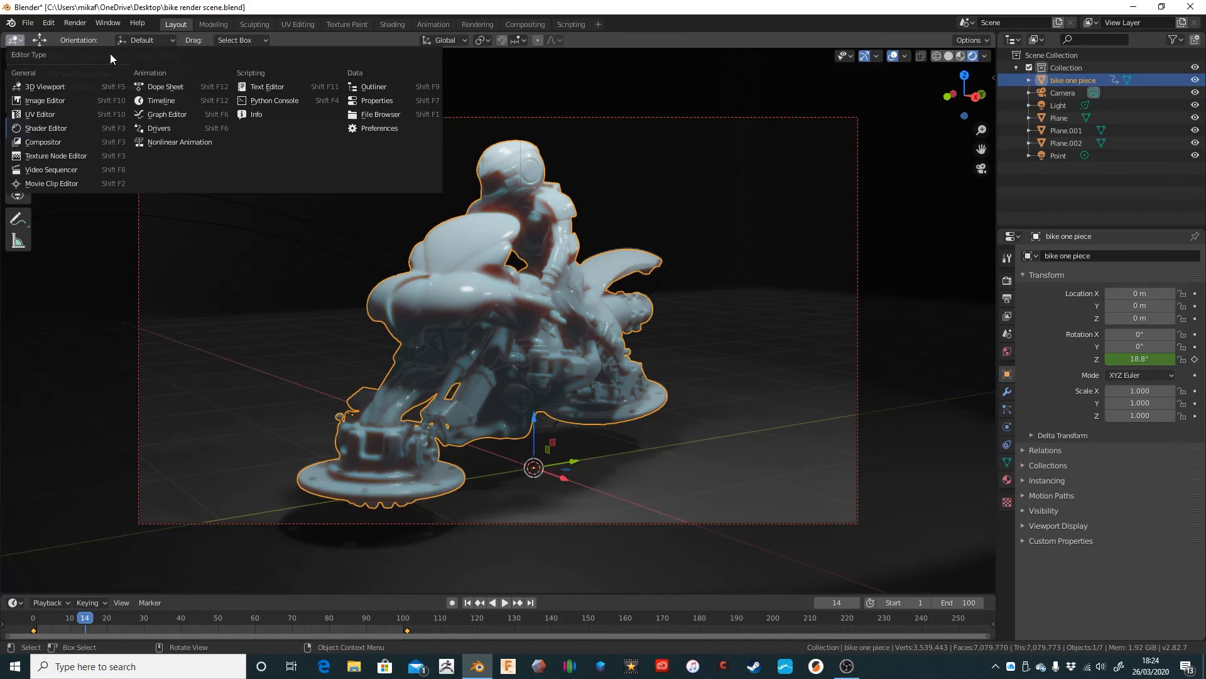
left_click(176, 115)
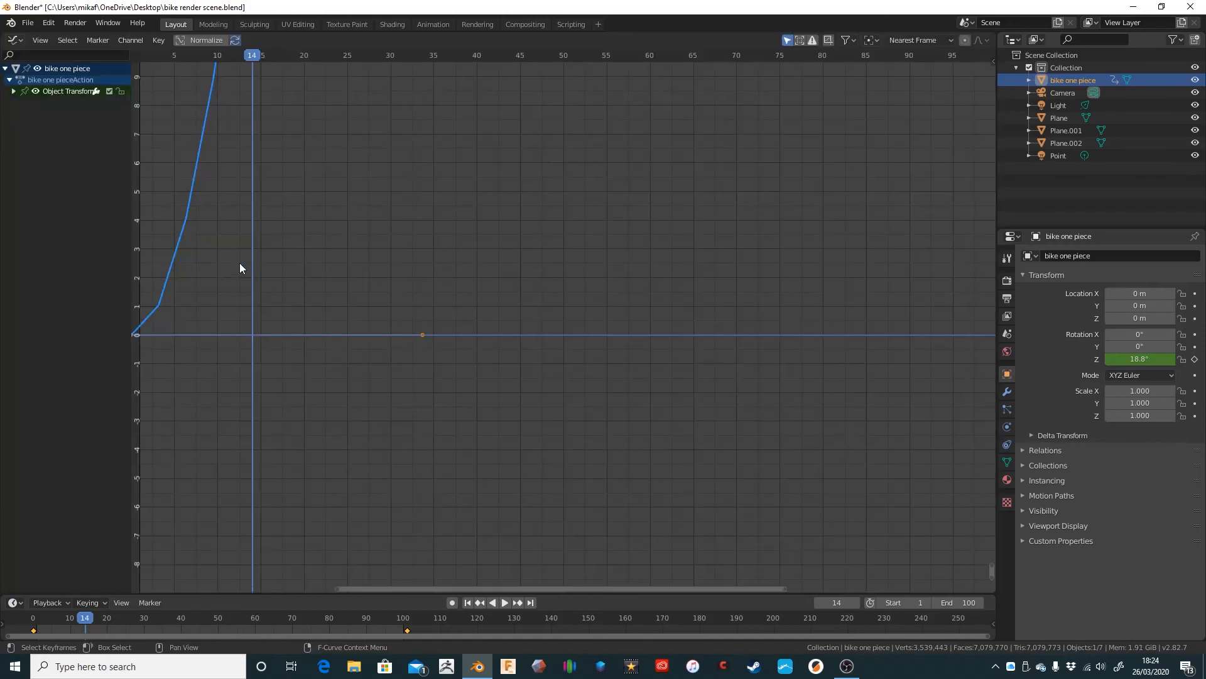
key("Home")
scroll(228, 210, "up", 2)
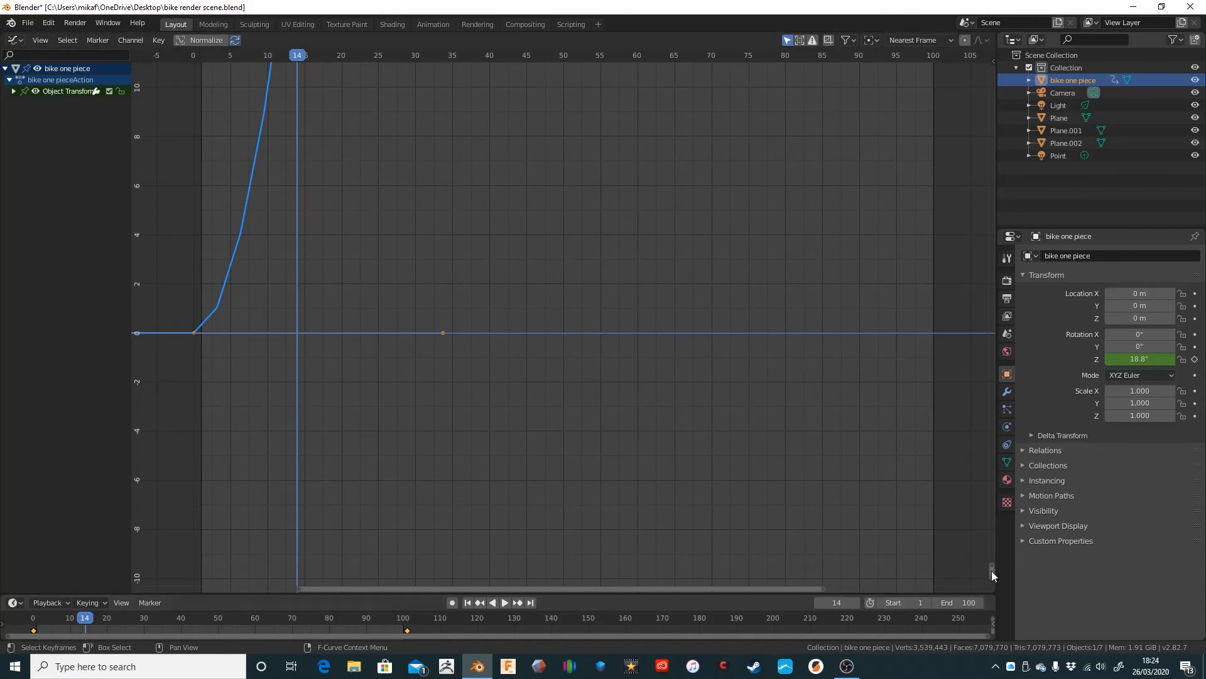
Set the interpolation mode of the bike's rotation keyframes to Linear in the Graph Editor.
left_click_drag(991, 570, 908, 27)
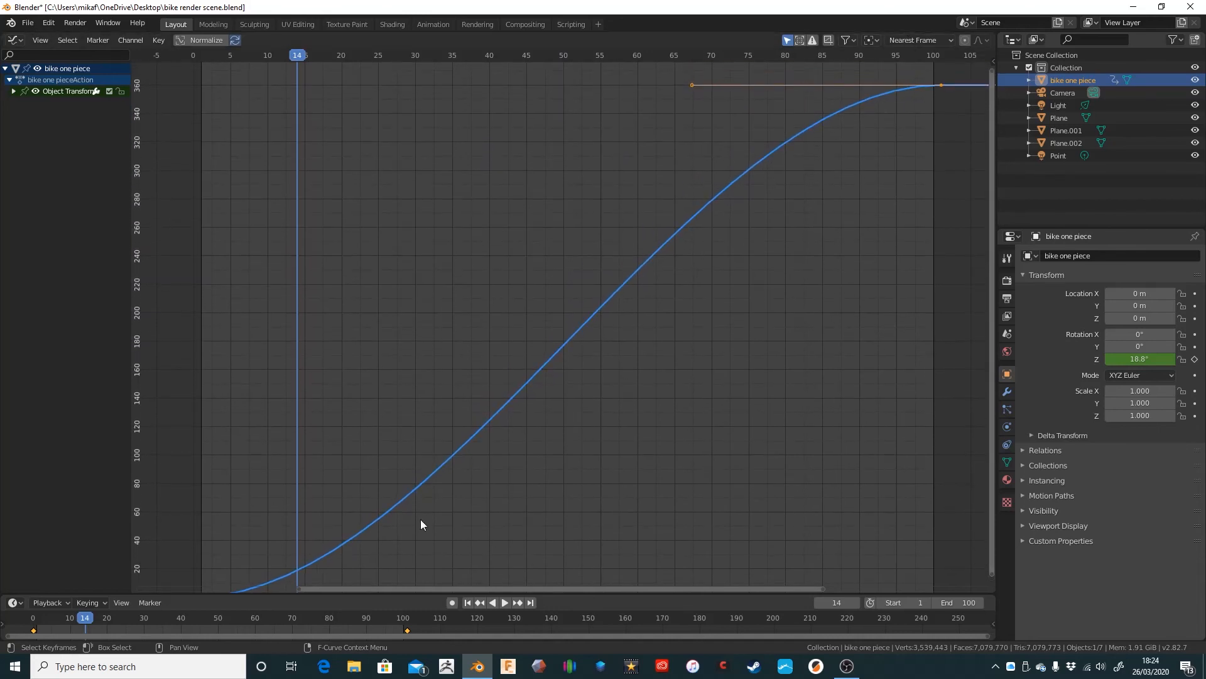
left_click_drag(824, 588, 988, 601)
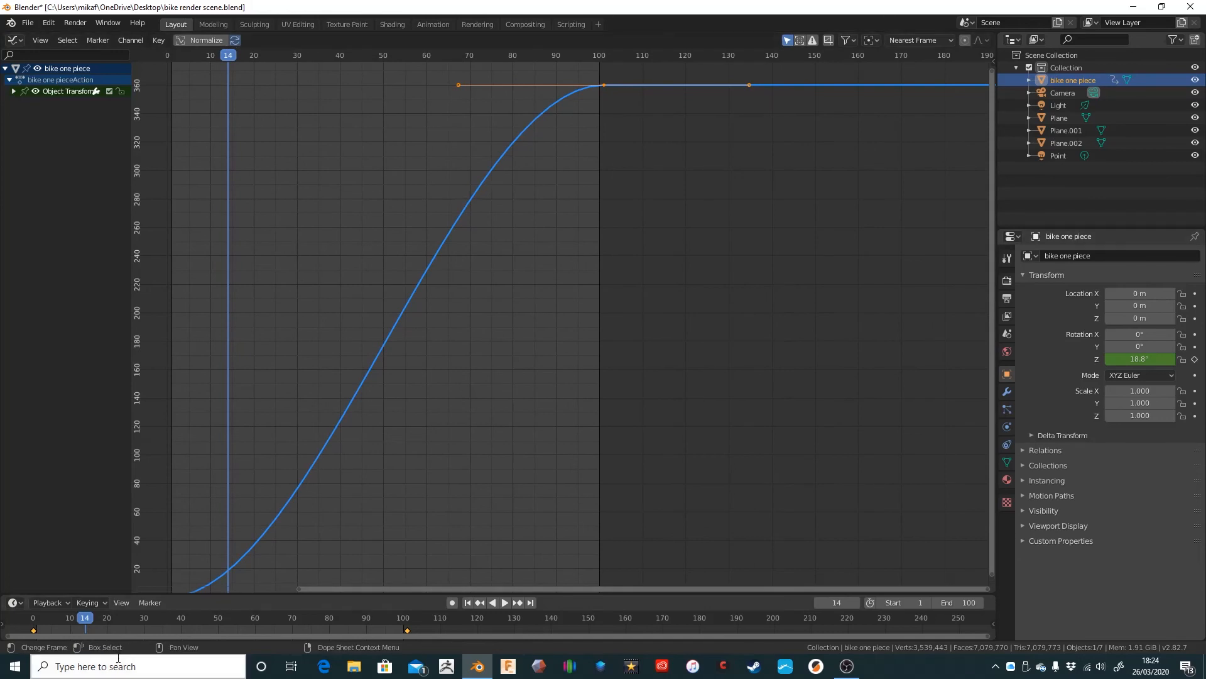
key("Home")
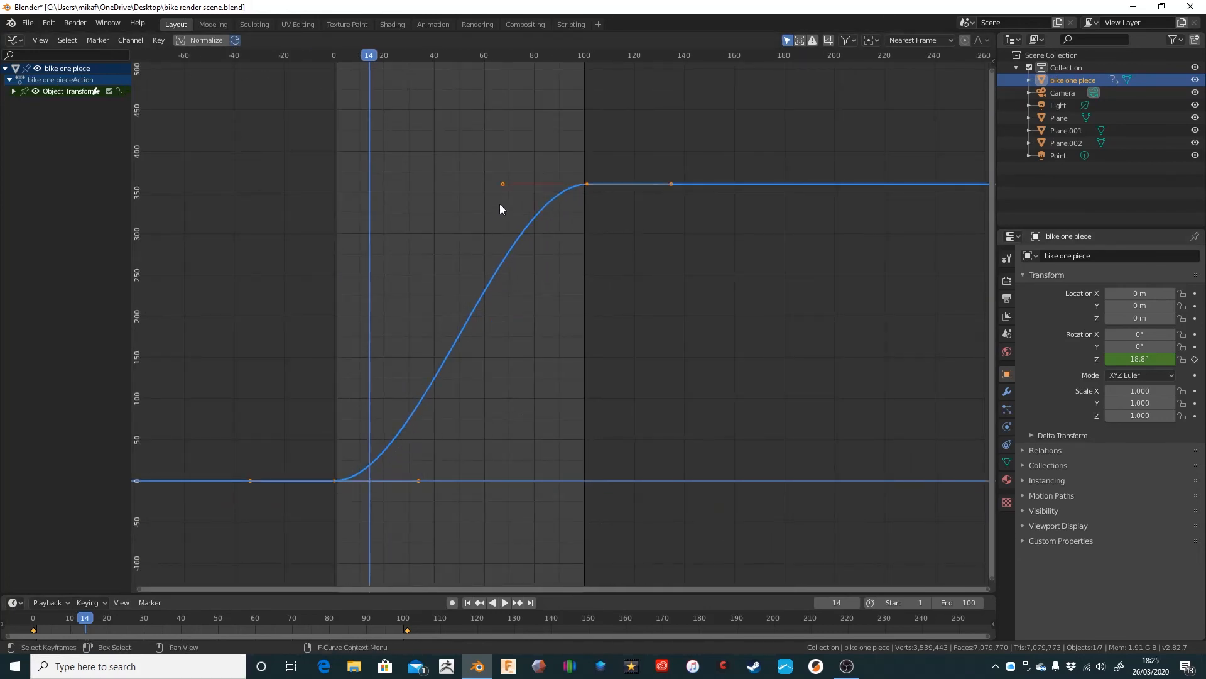
right_click(336, 484)
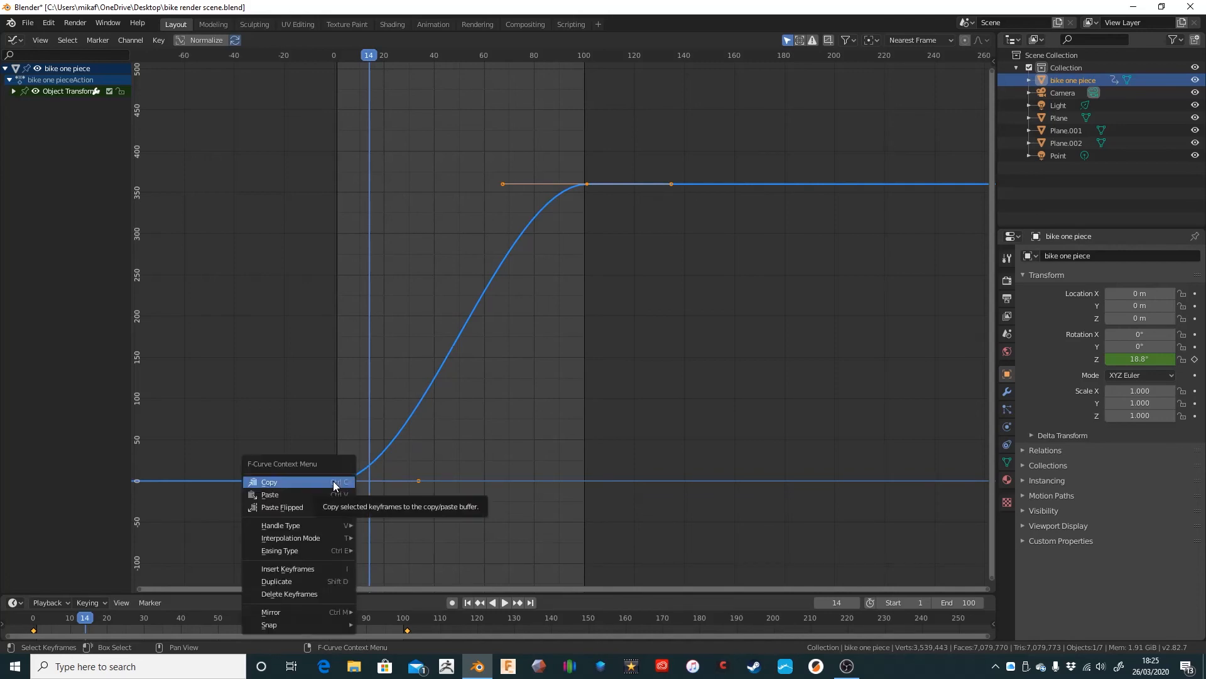
left_click(338, 481)
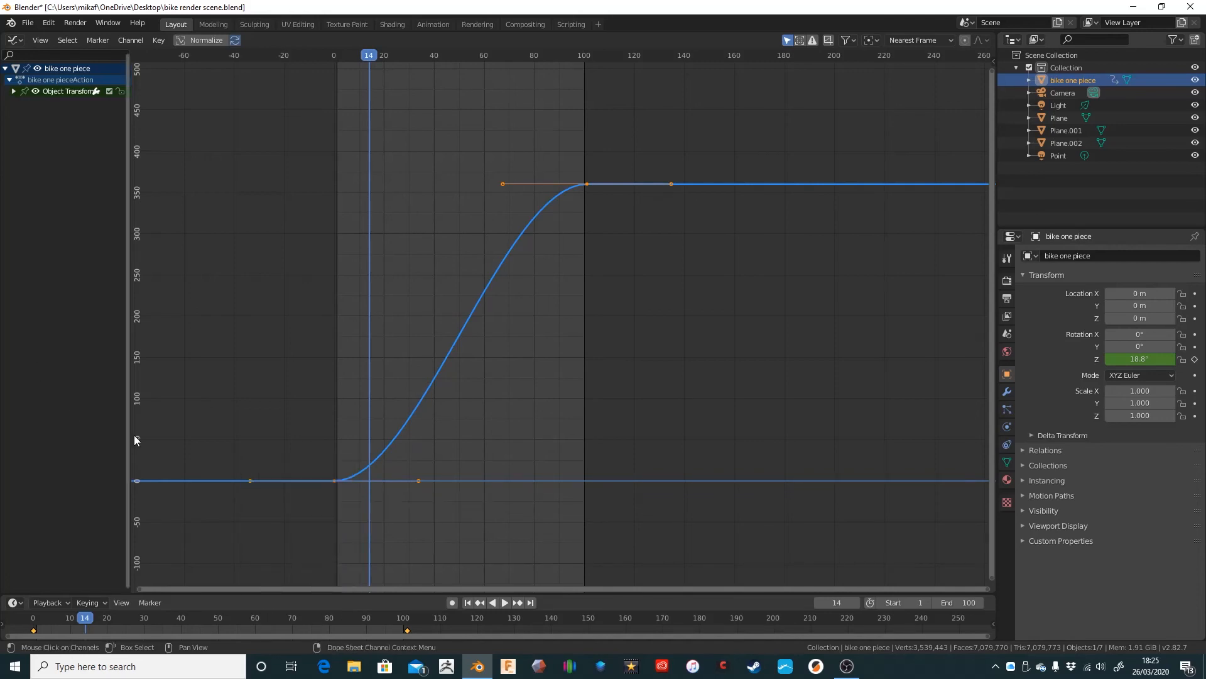
right_click(389, 448)
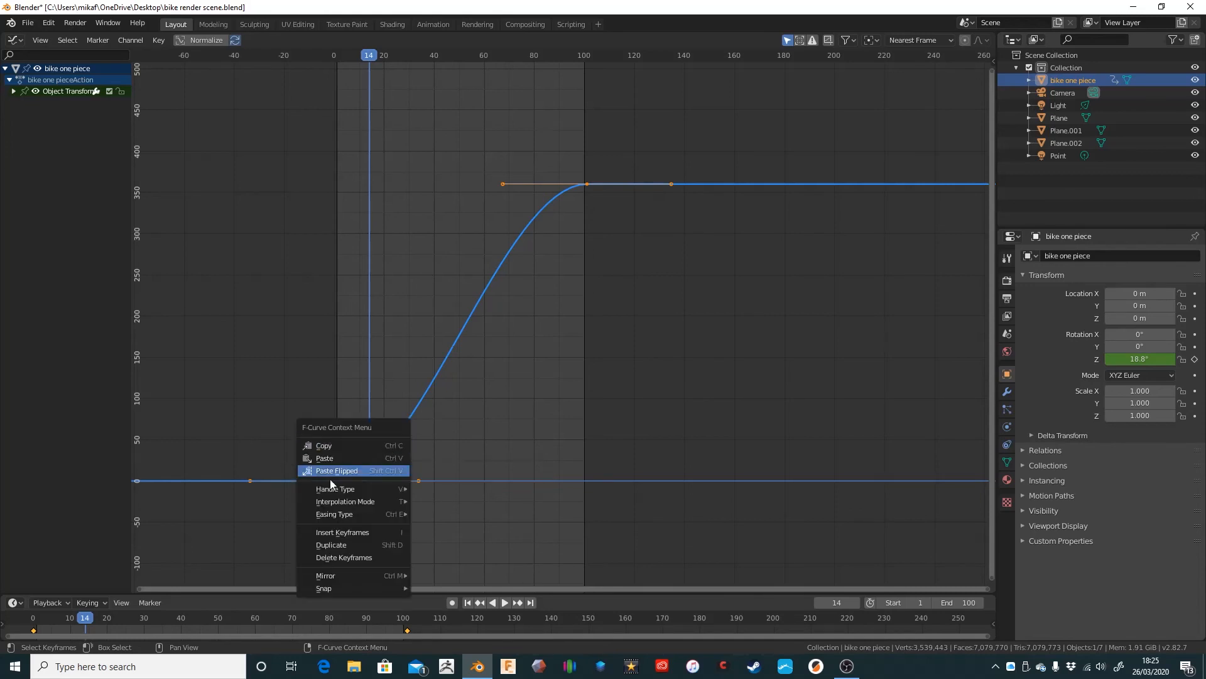
mouse_move(351, 504)
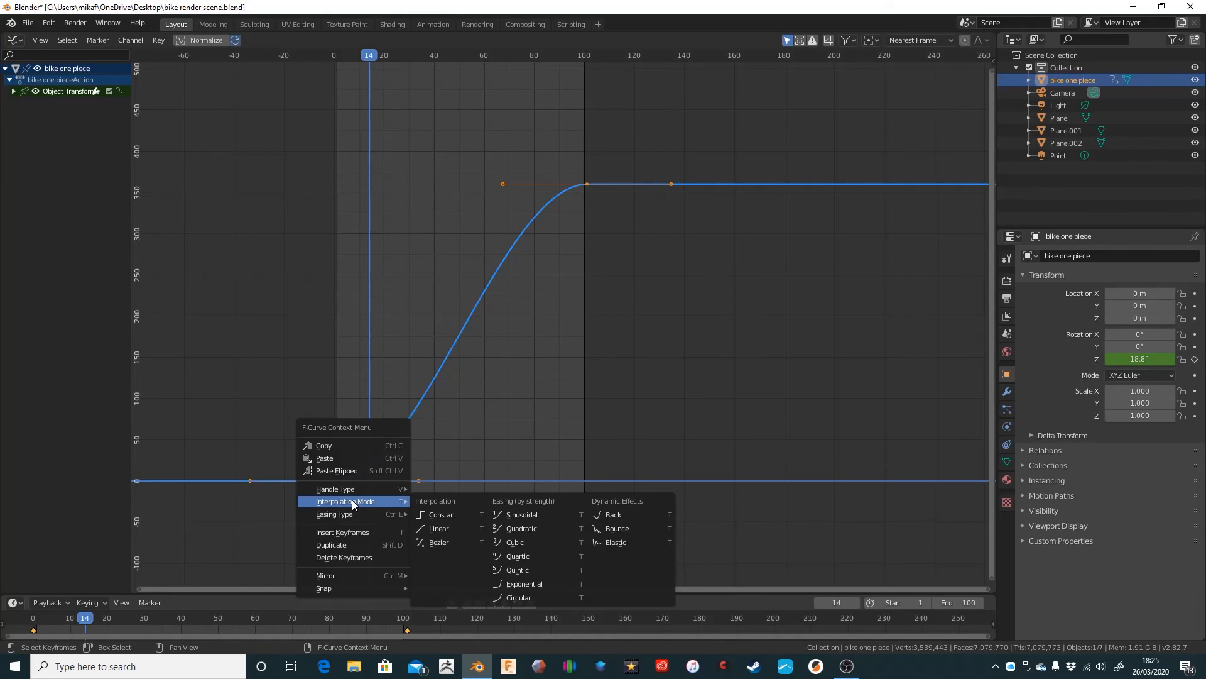
left_click(454, 528)
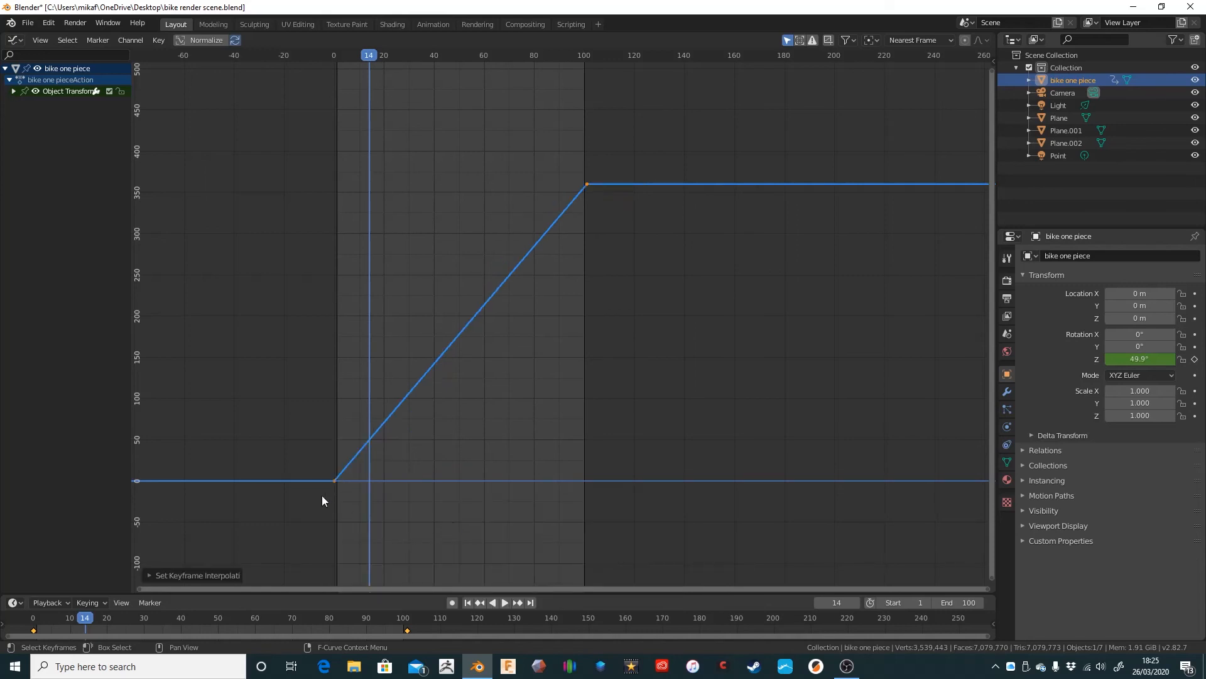
Preview the bike's rotation back in the 3D viewport and return the playhead to frame 0.
left_click(17, 41)
left_click(33, 89)
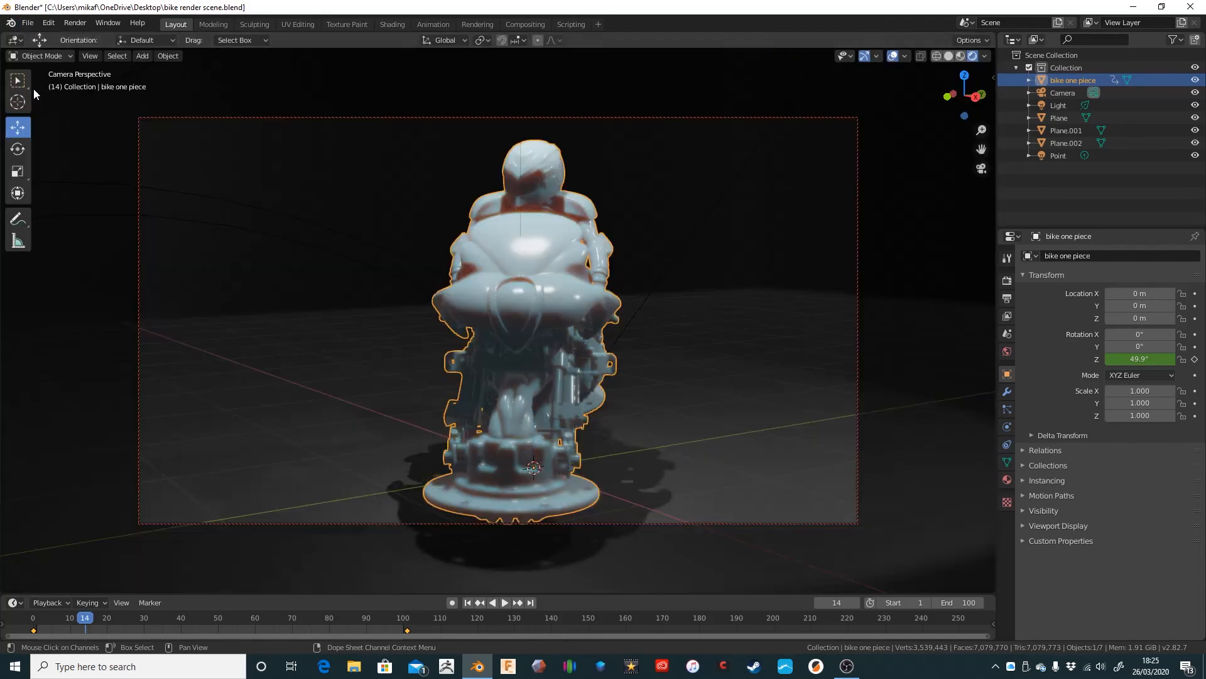
left_click(504, 603)
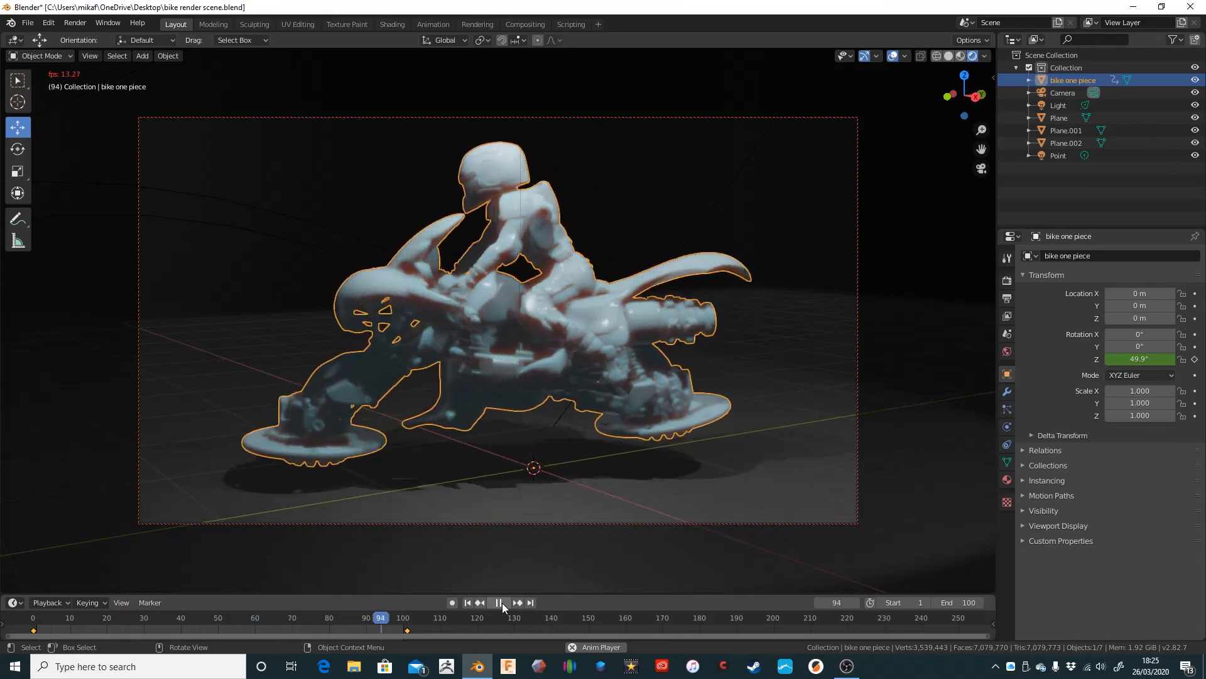
left_click(499, 602)
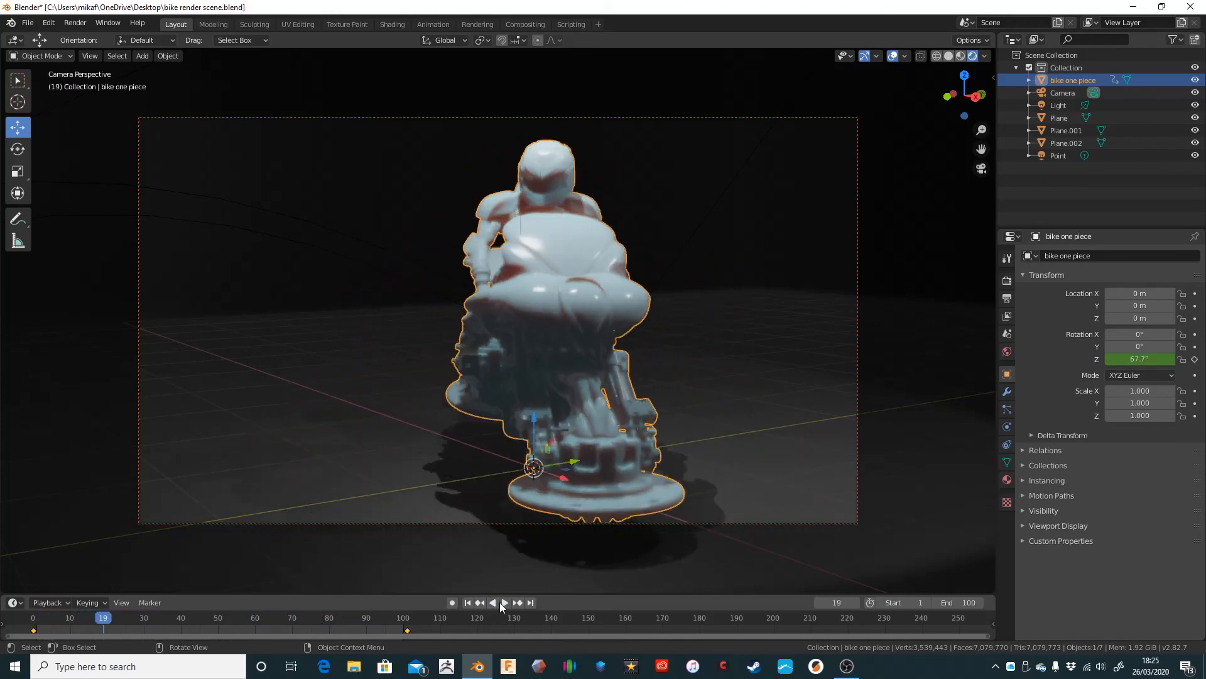
left_click_drag(104, 618, 33, 622)
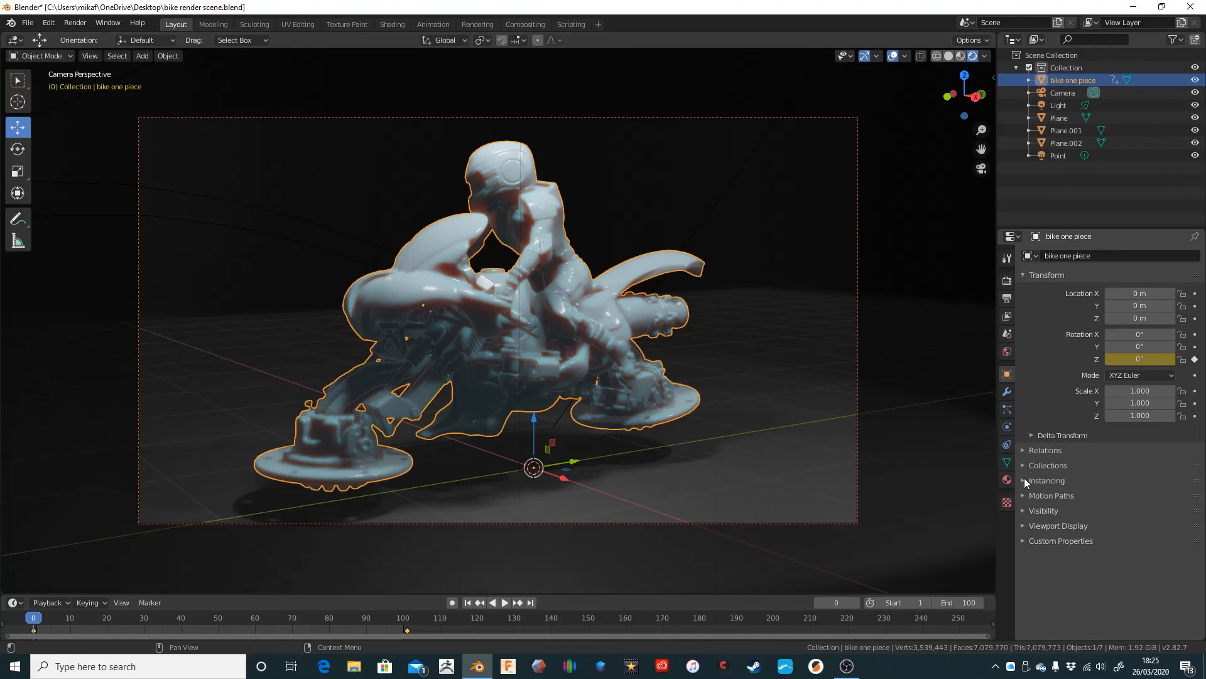
Set the scene's render output folder to C:\tmp\.
left_click(1007, 317)
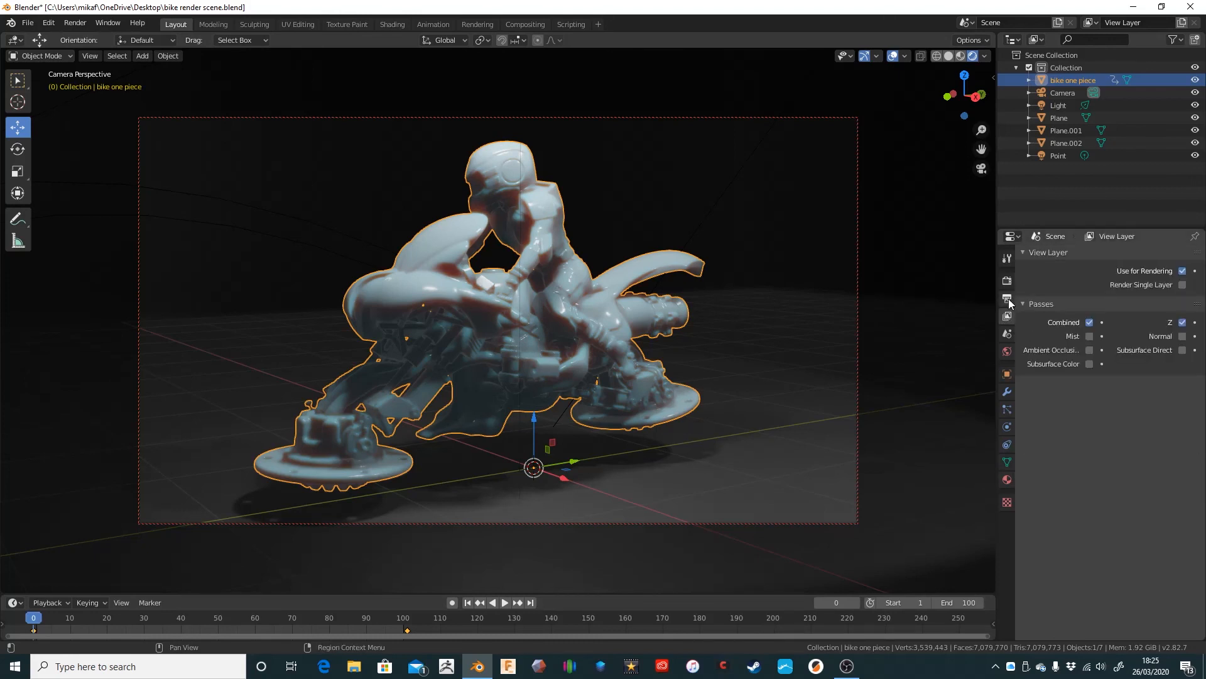
left_click(1008, 299)
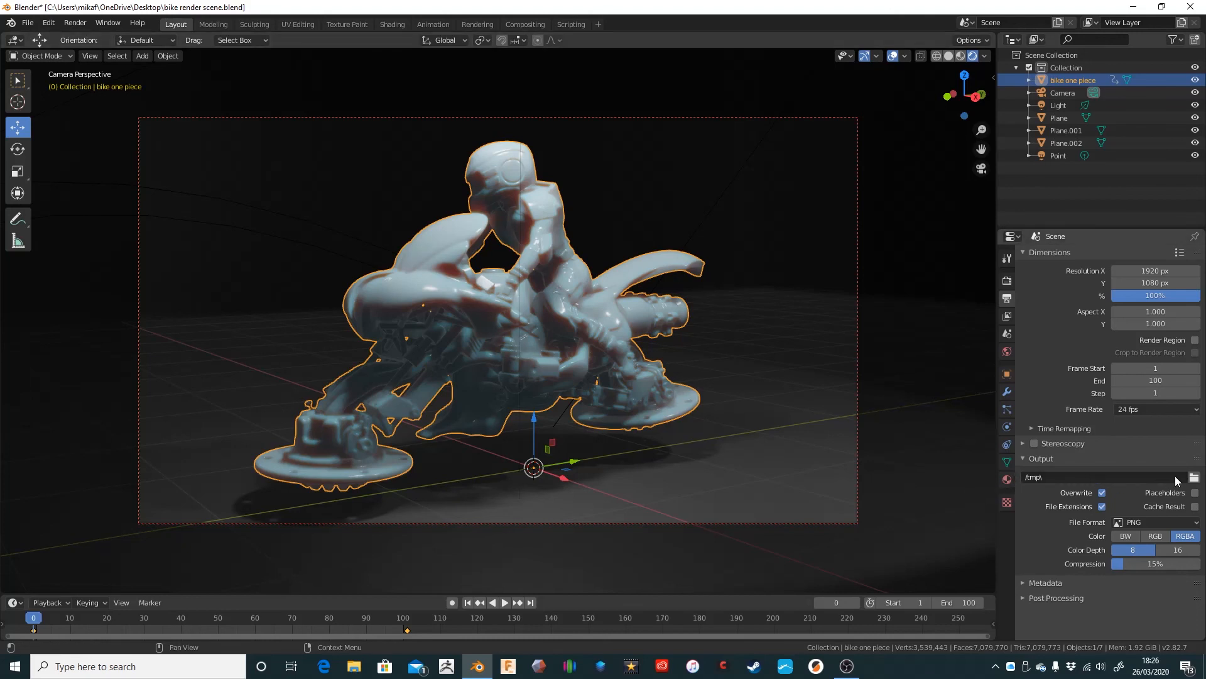
left_click(1193, 478)
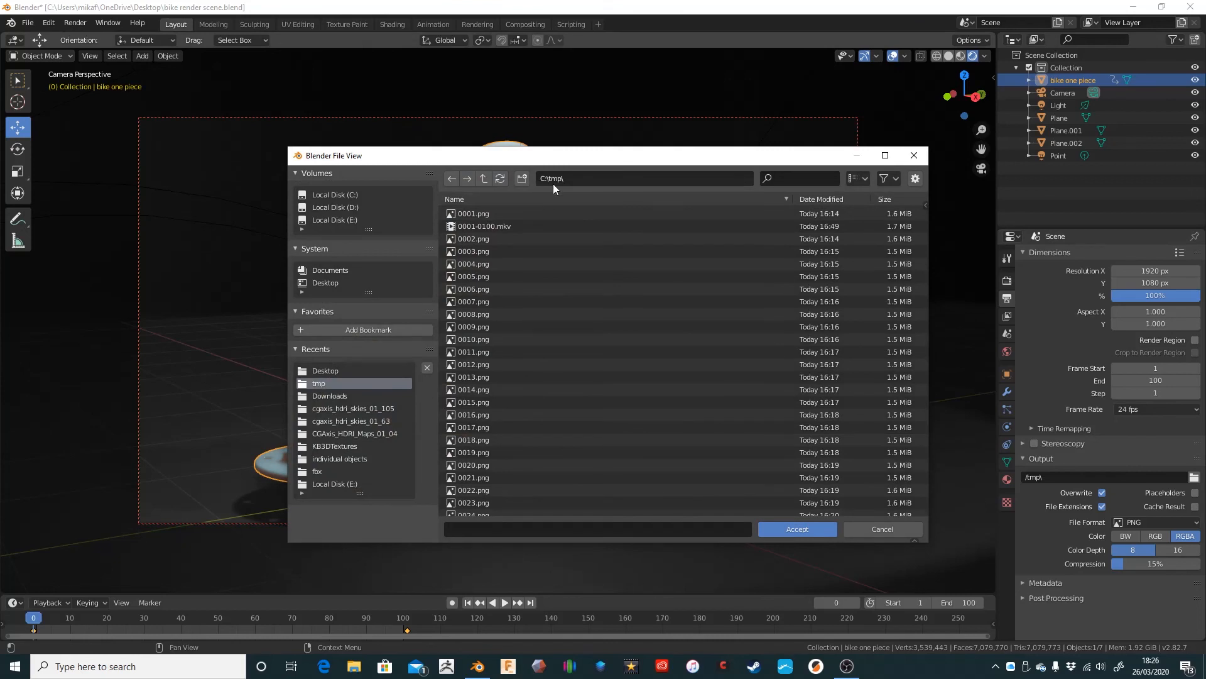
left_click(798, 529)
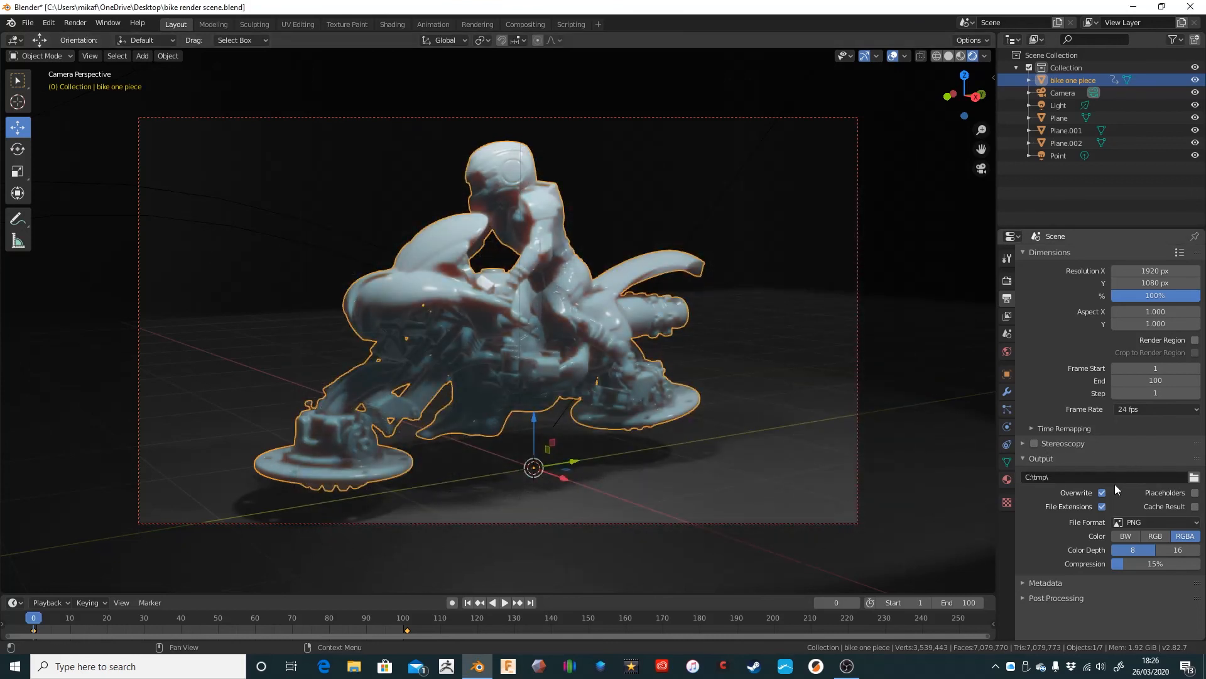
Set the render output file format to AVI JPEG.
left_click(1162, 522)
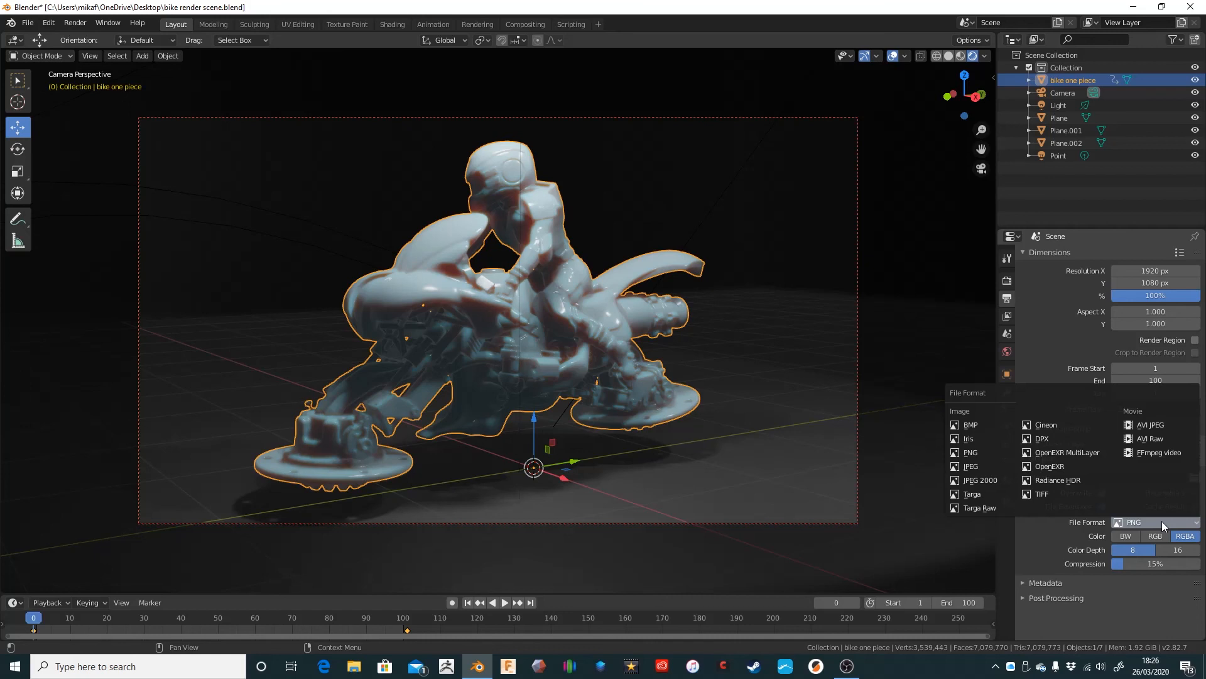
left_click(1162, 521)
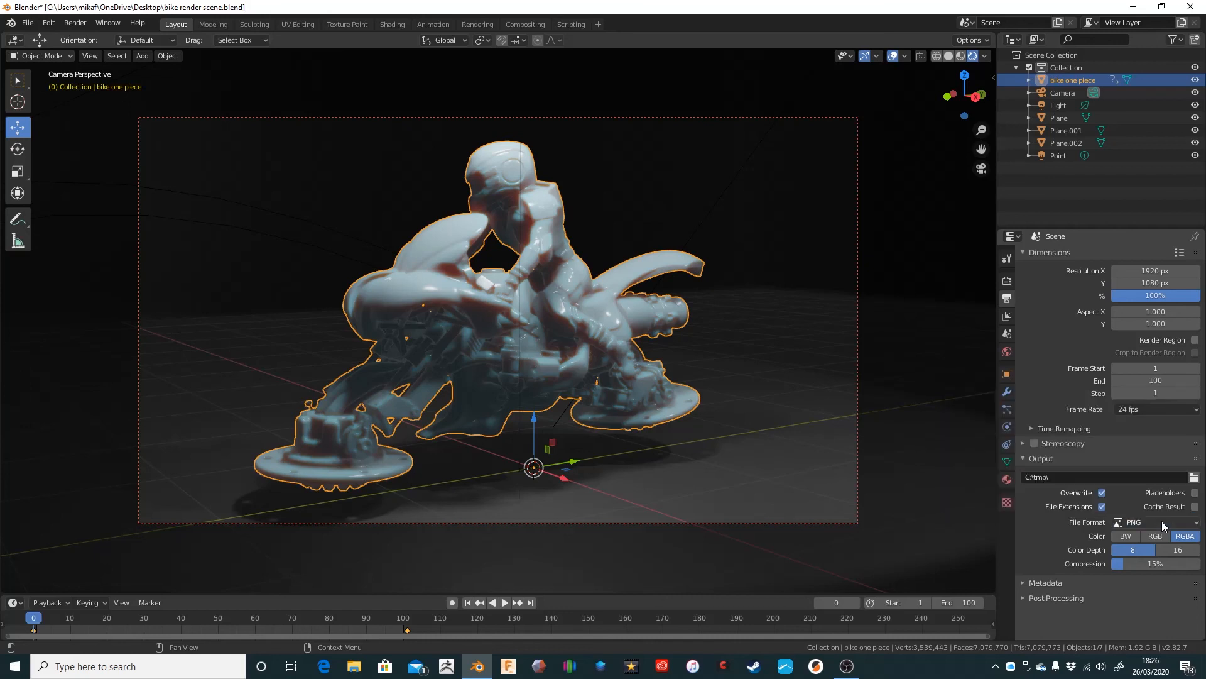
left_click(1162, 521)
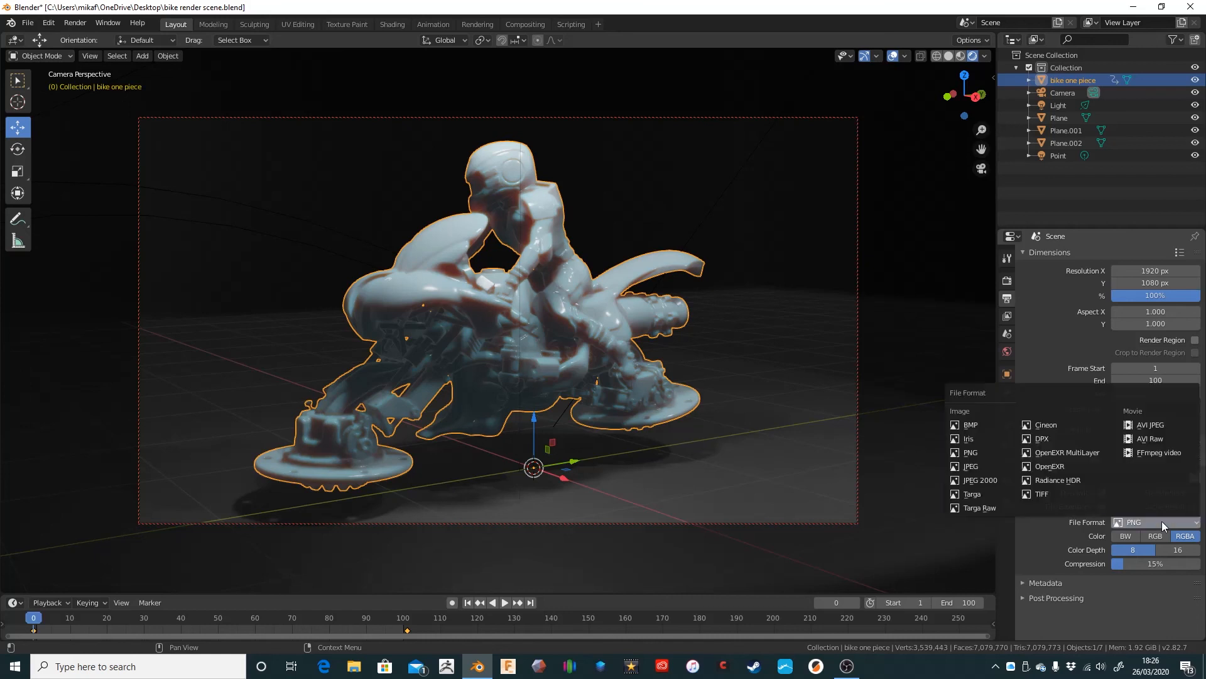
left_click(1170, 426)
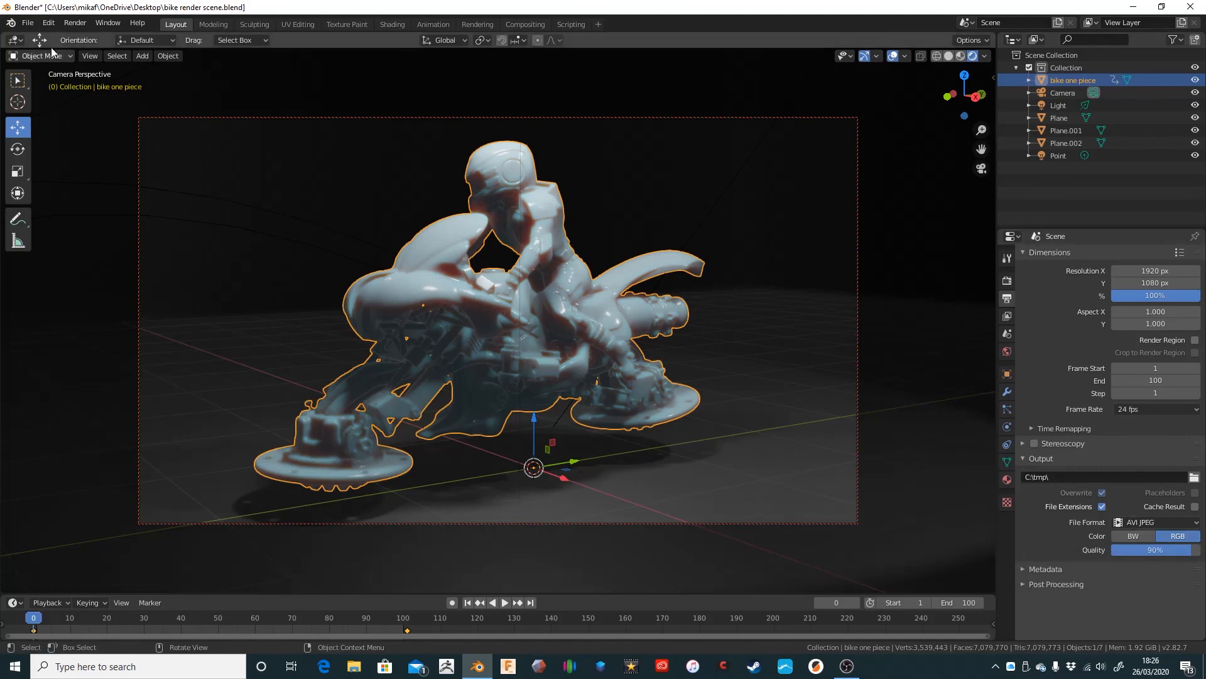
Render the full turntable animation and close the render window when it is done.
left_click(74, 23)
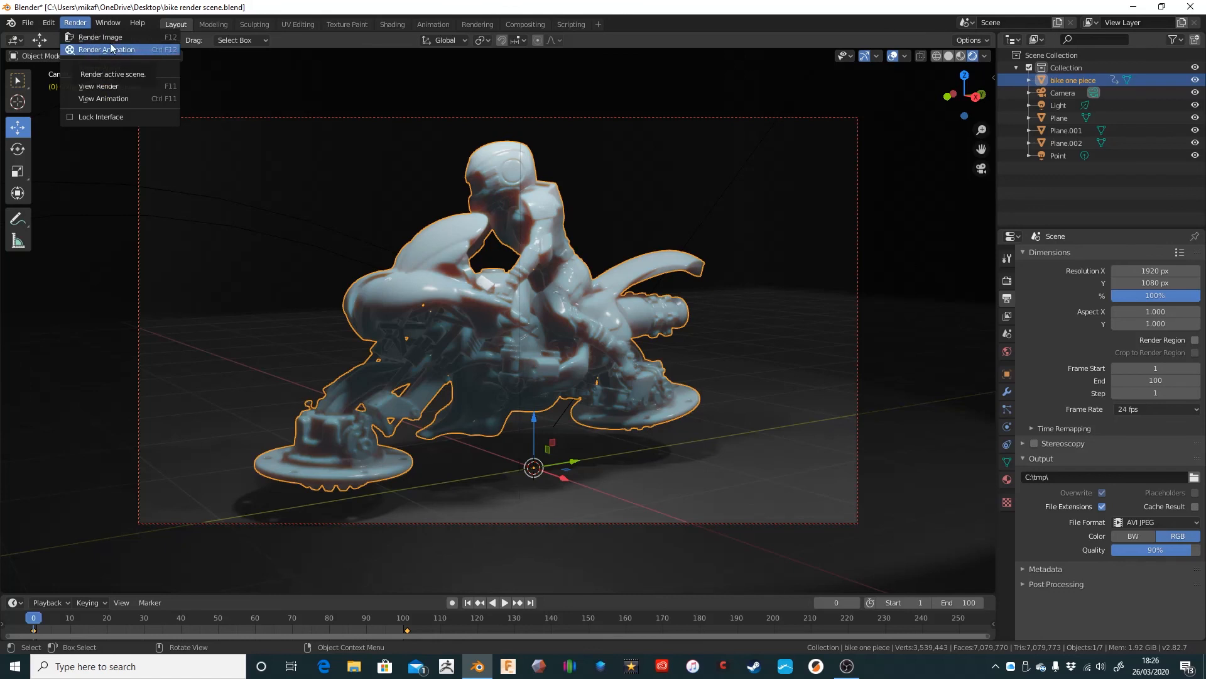
left_click(95, 51)
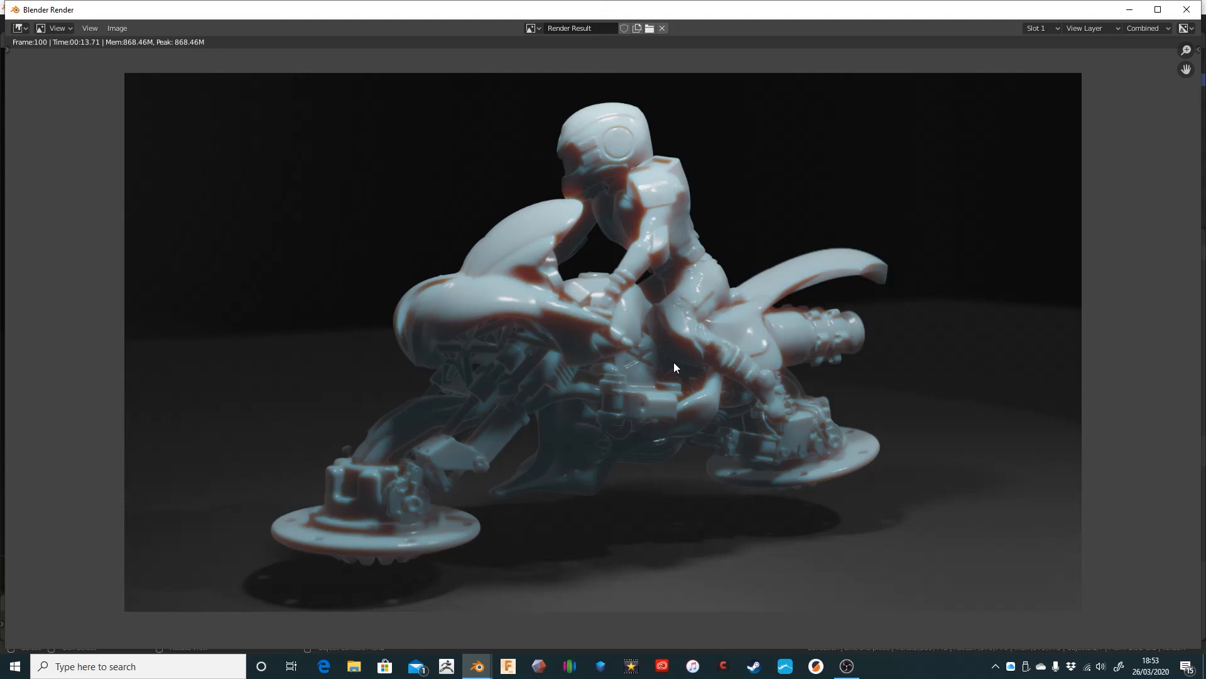
left_click(1186, 10)
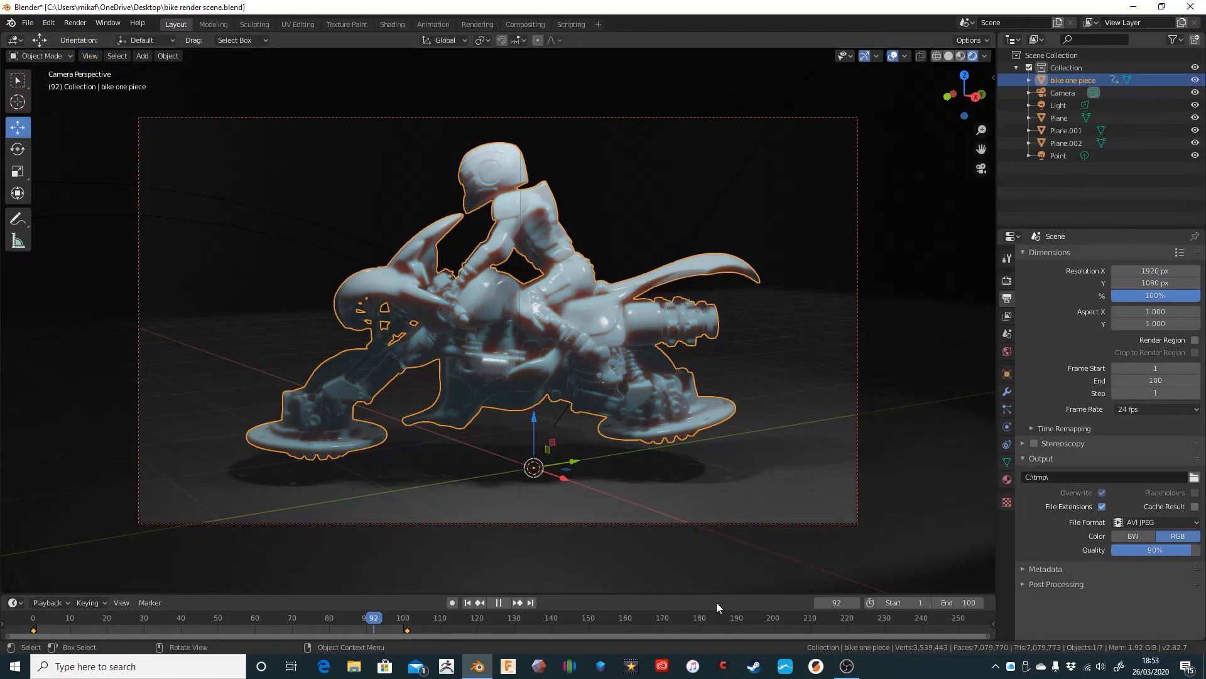
Switch to File Explorer, browse to C:\tmp and open the rendered video 0001-0100.
left_click(353, 666)
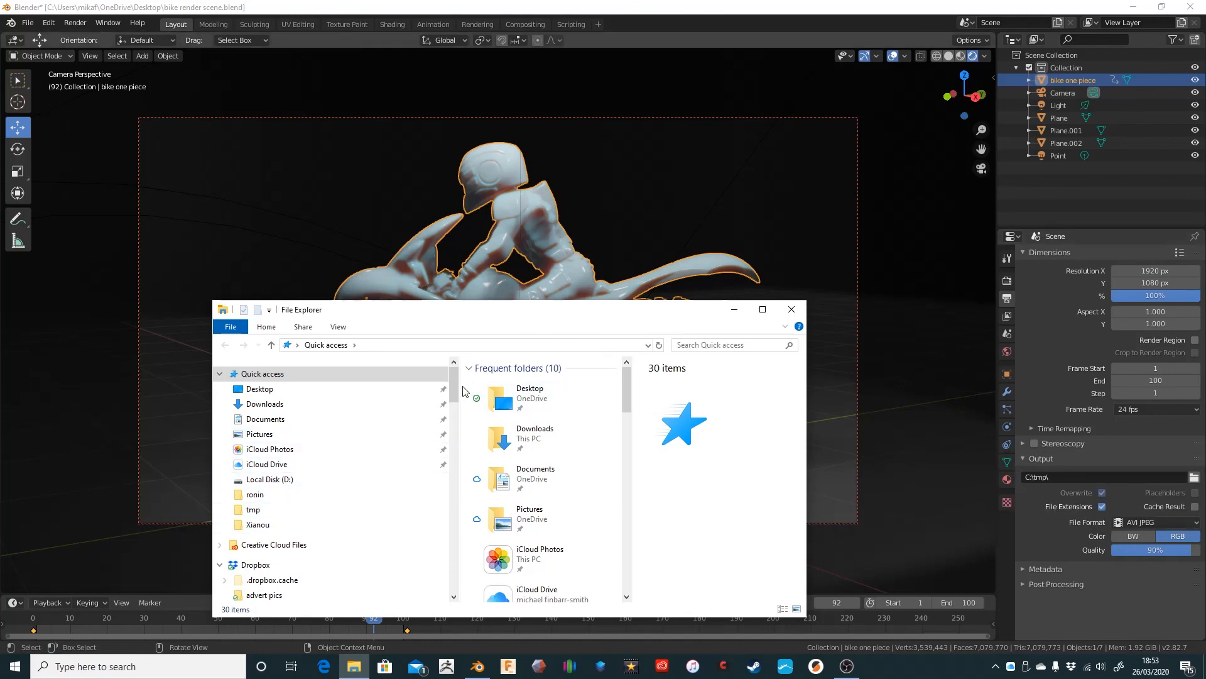
left_click_drag(455, 385, 455, 572)
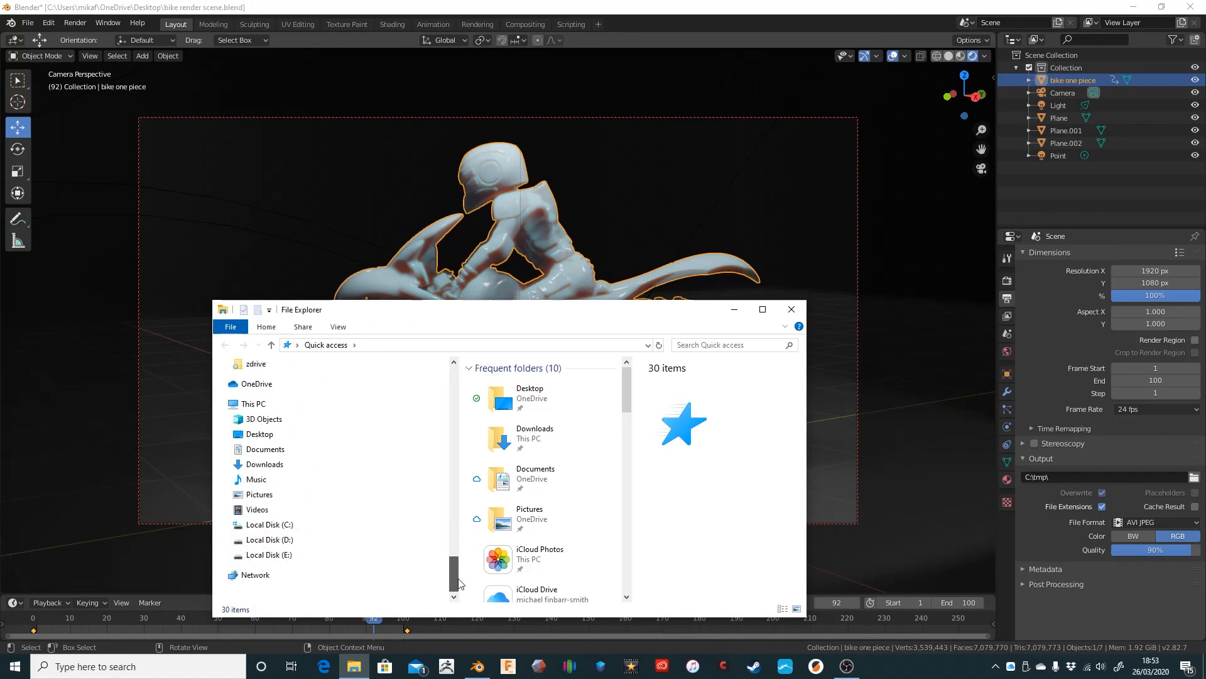
left_click(287, 526)
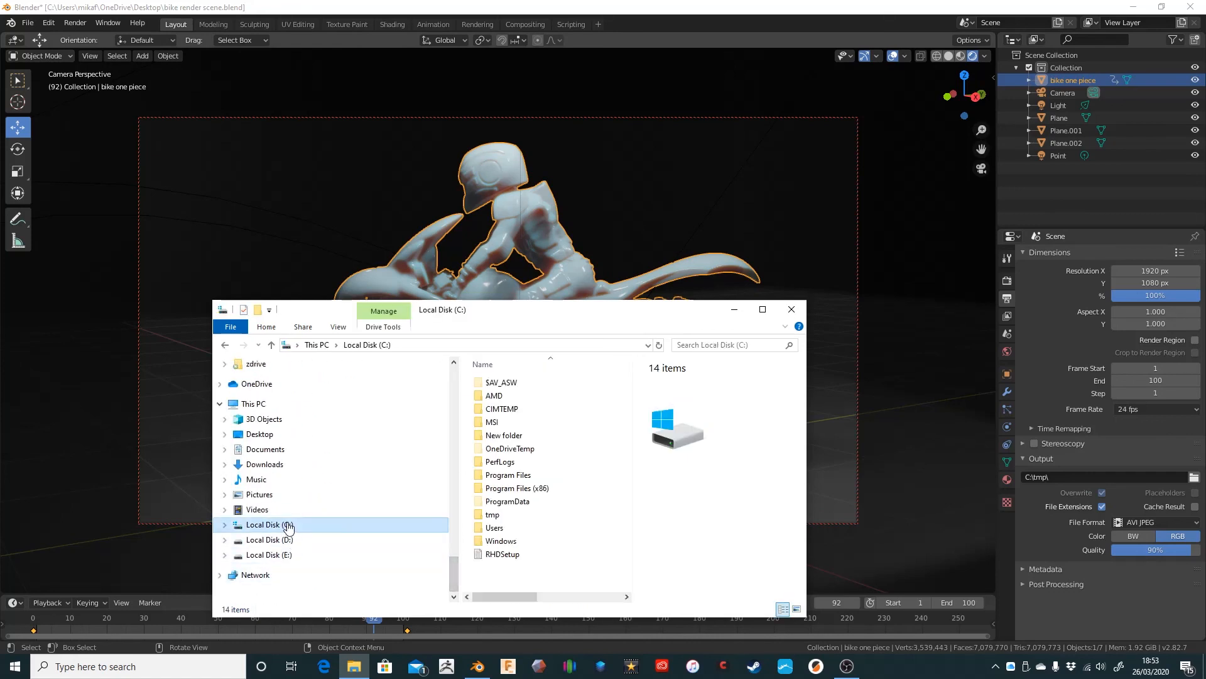
double_click(491, 515)
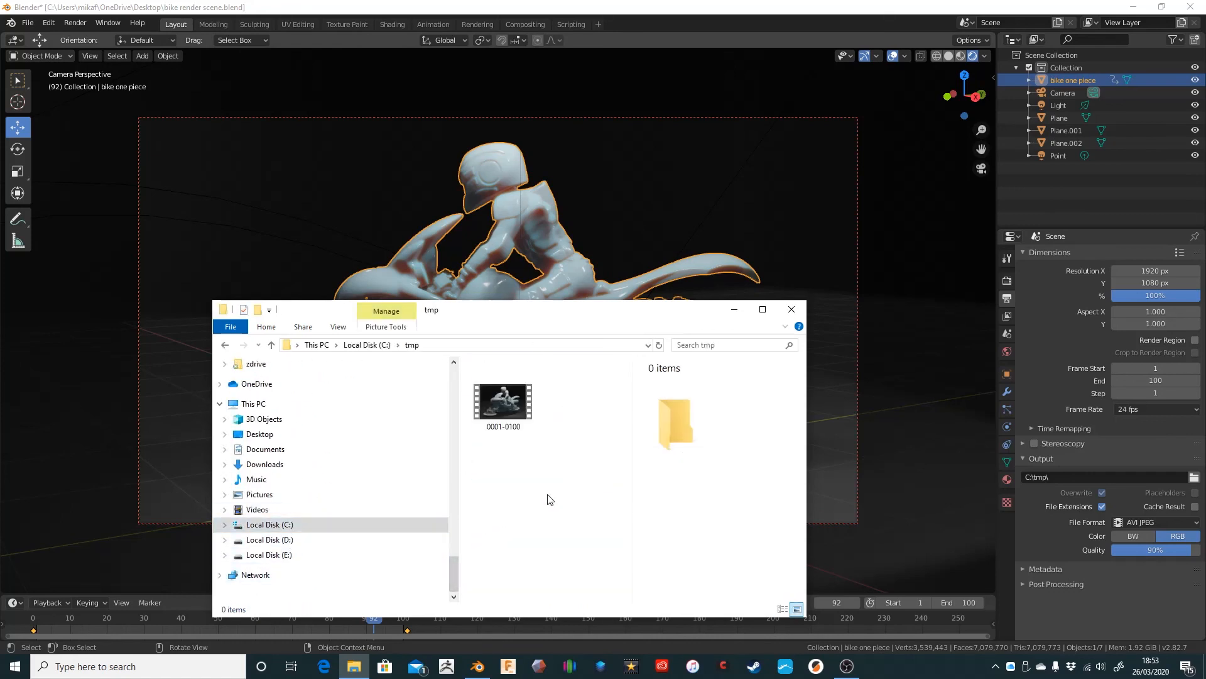
double_click(512, 400)
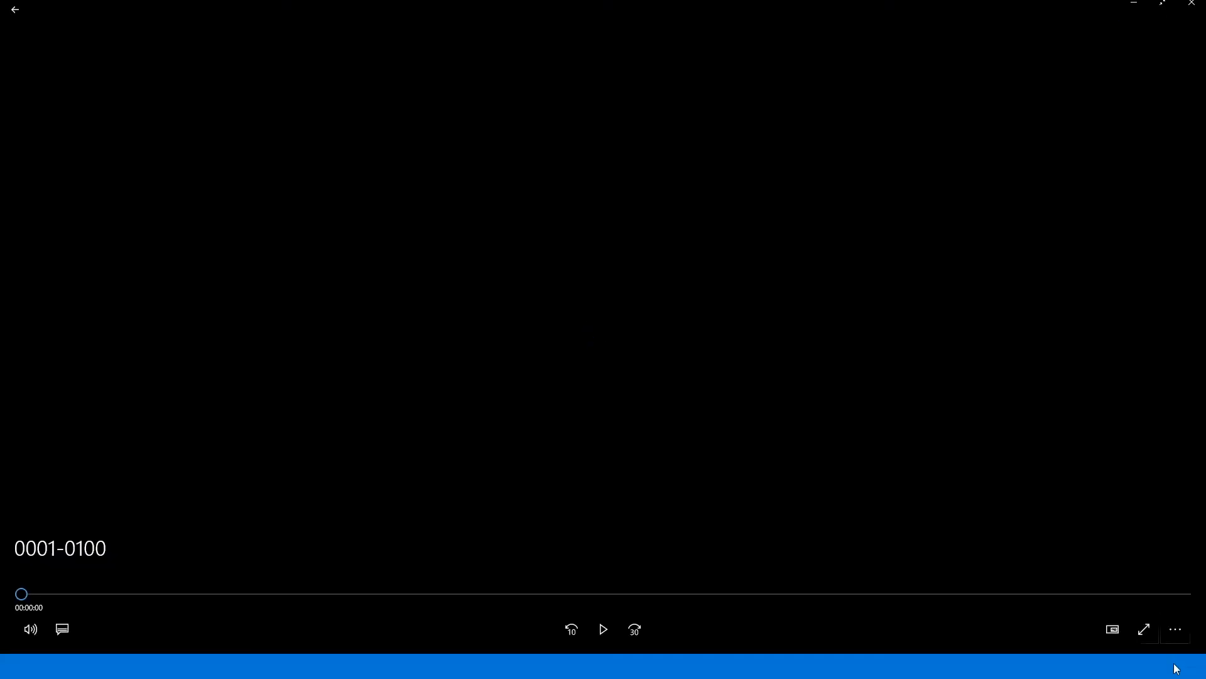
Watch the rendered turntable video full screen on repeat and close the video player.
left_click(1154, 628)
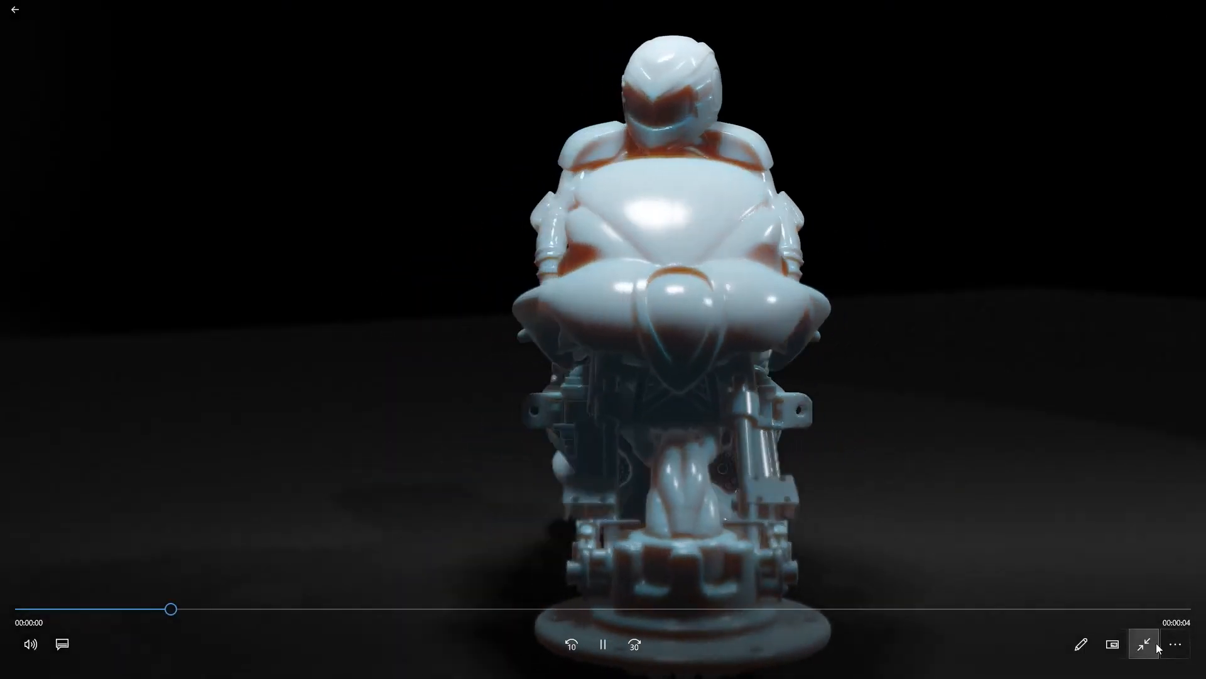
left_click(1175, 644)
left_click(1139, 575)
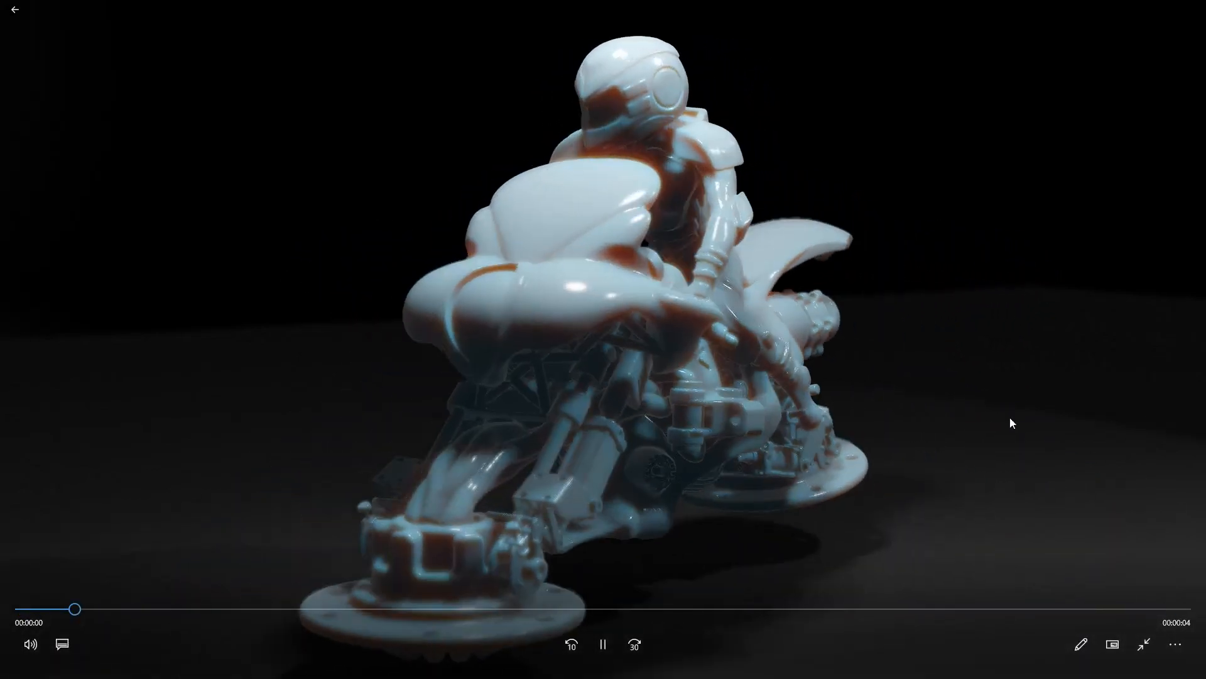
left_click(11, 9)
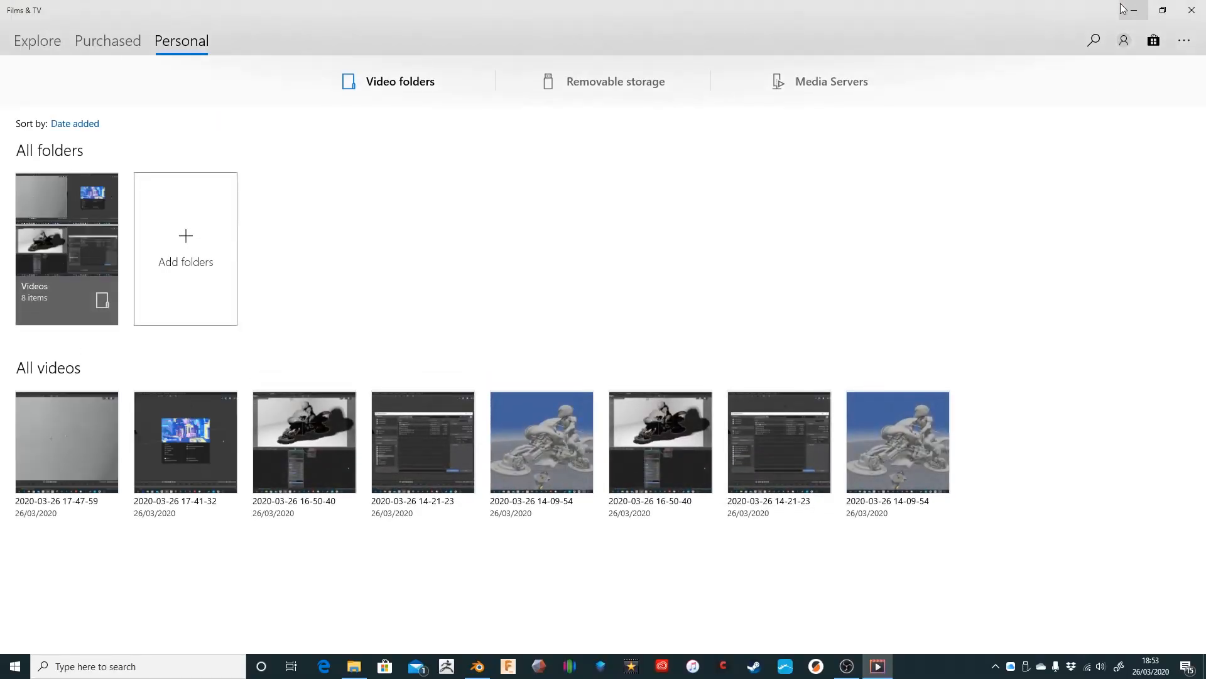
left_click(1196, 10)
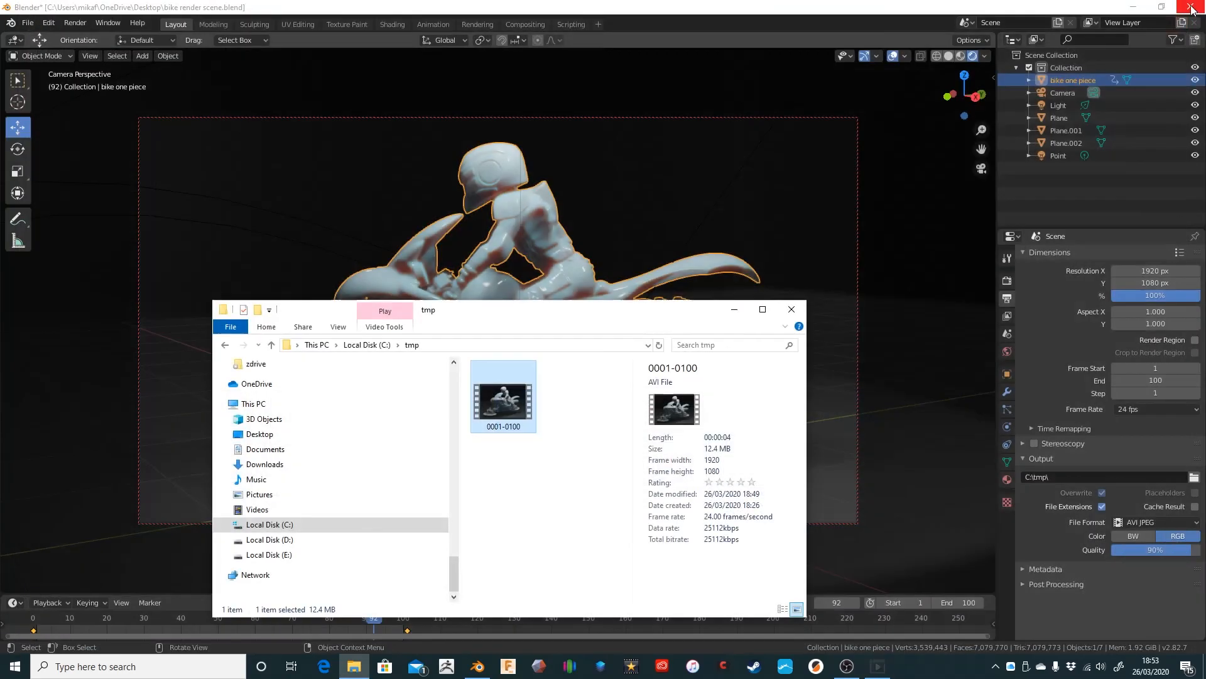